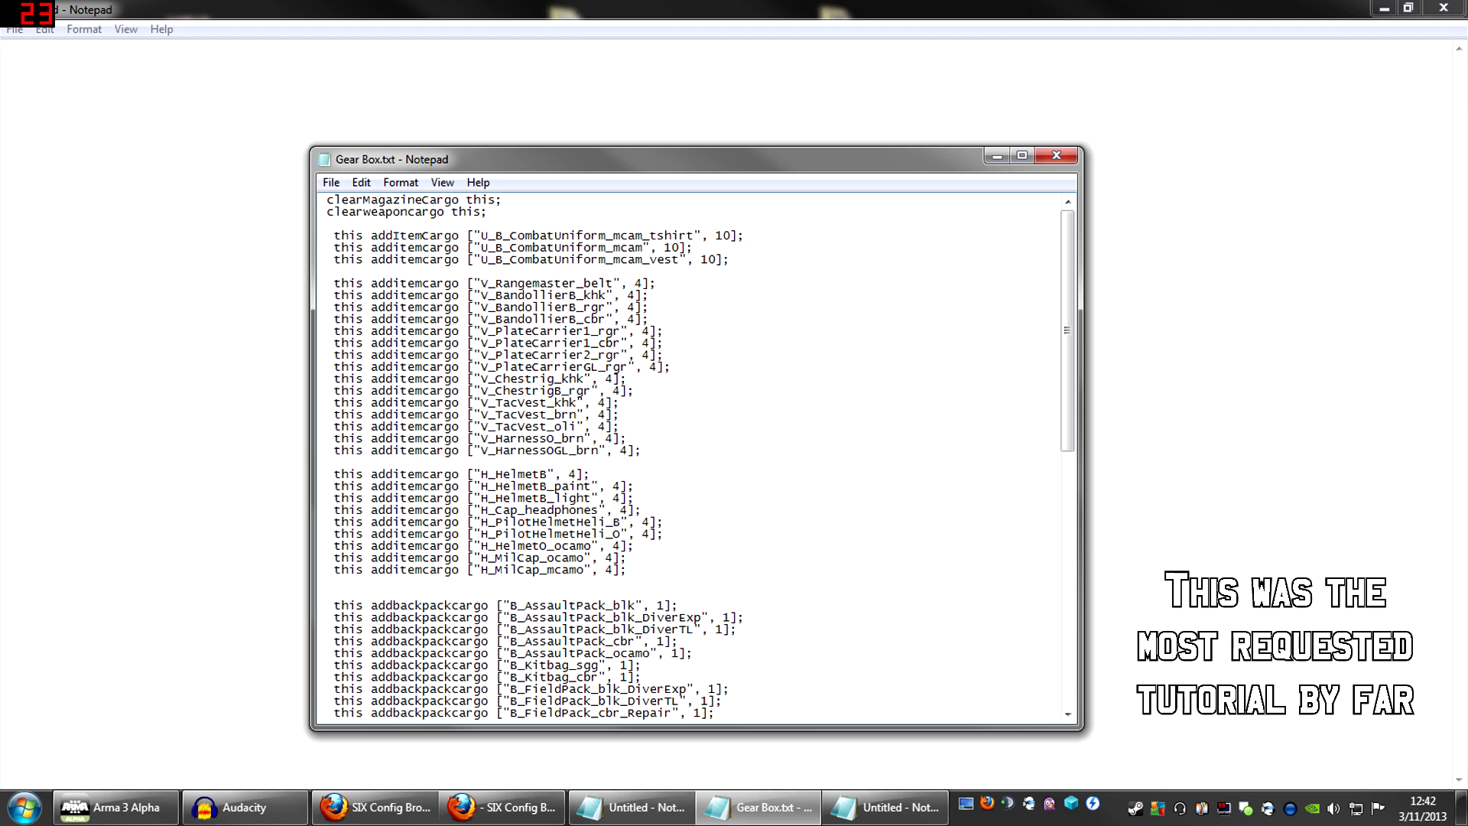
Look through the cargo script lines in Gear Box.txt from beginning to end
{"action": "scroll", "coordinate": [696, 457], "scroll_direction": "down", "scroll_amount": 15}
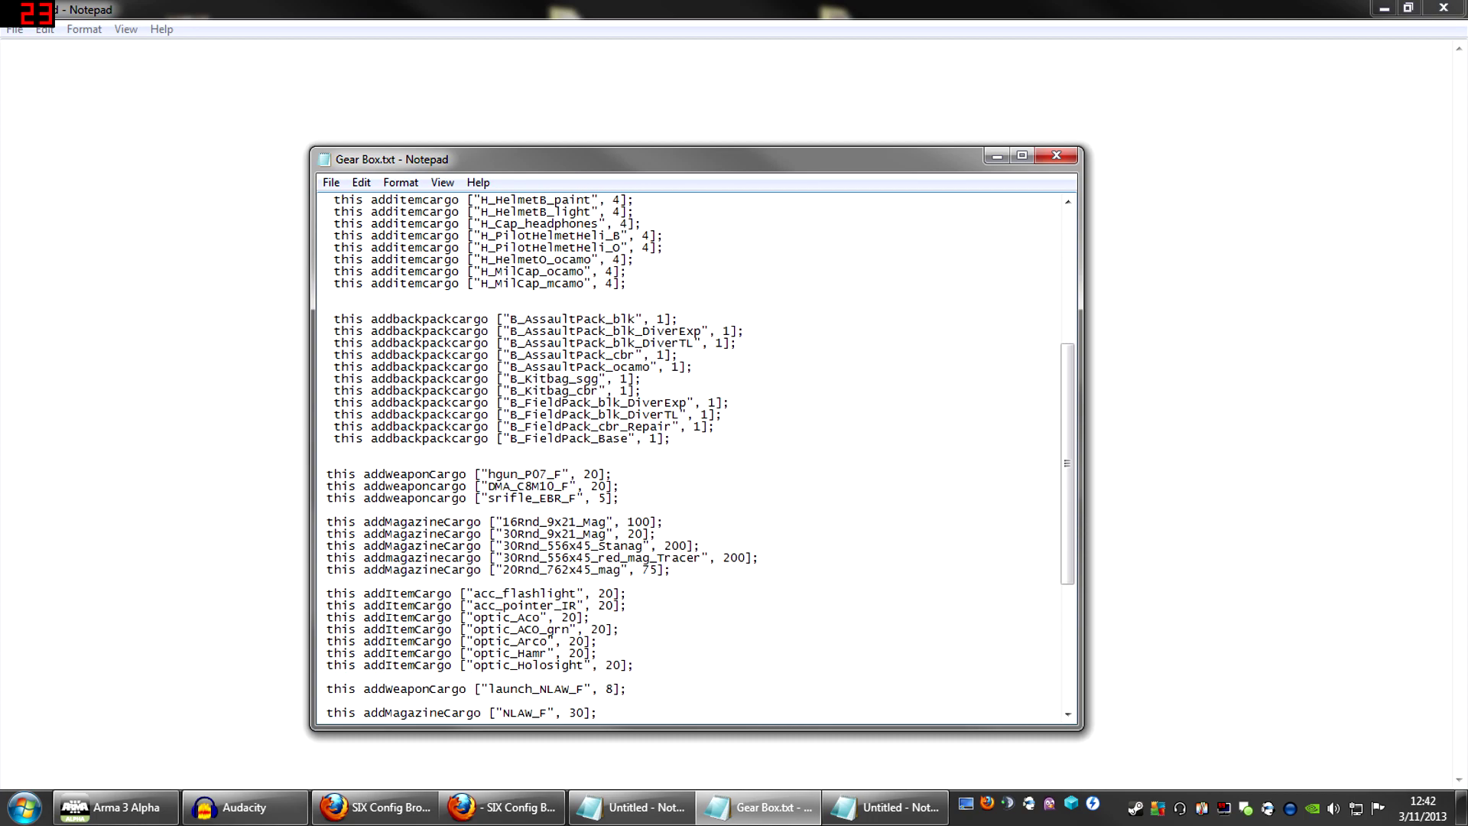
{"action": "scroll", "coordinate": [696, 457], "scroll_direction": "up", "scroll_amount": 15}
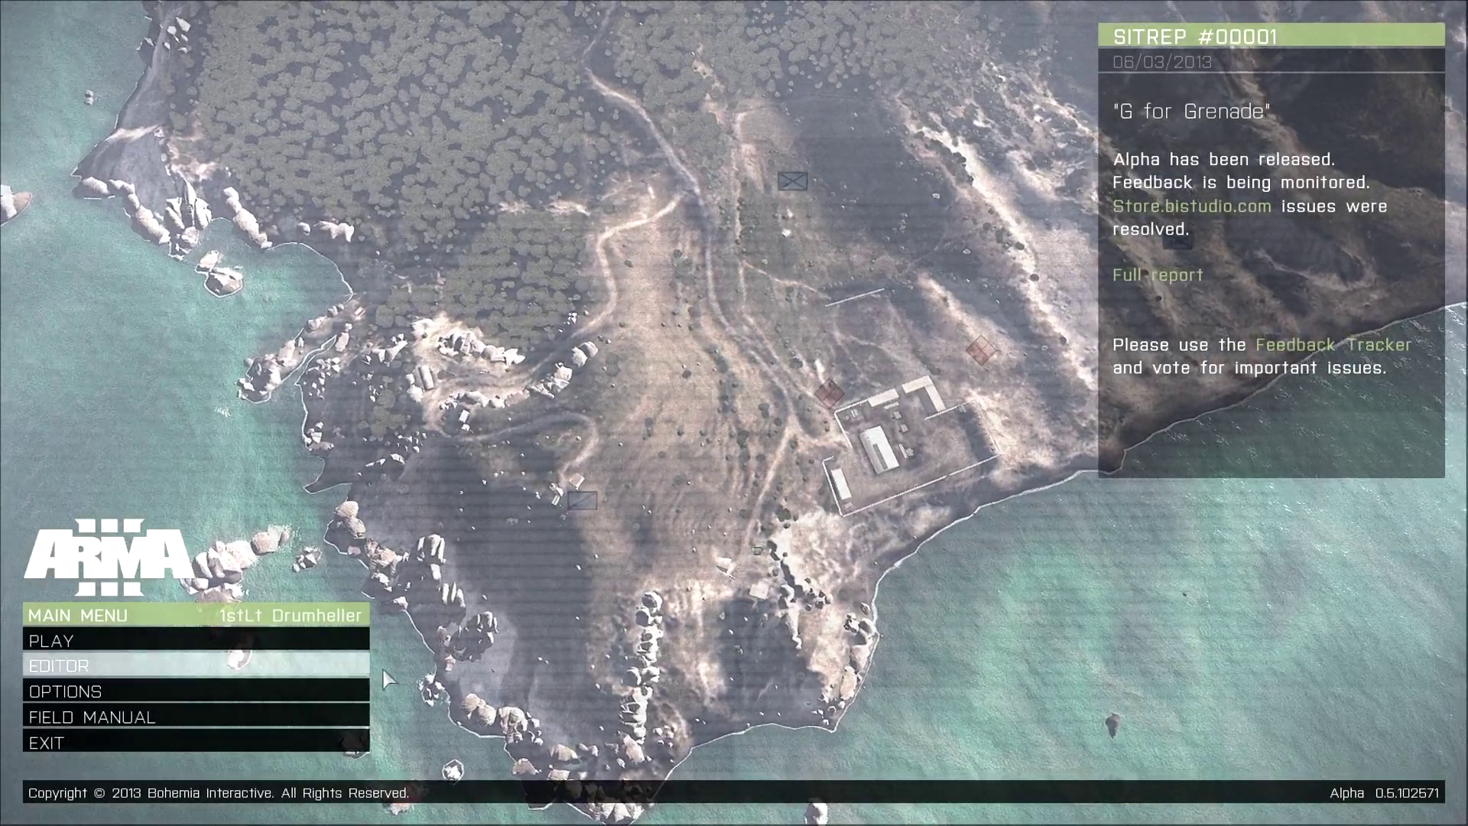
Switch to Arma 3 and open the mission editor on the Stratis map
{"action": "left_click", "coordinate": [350, 666]}
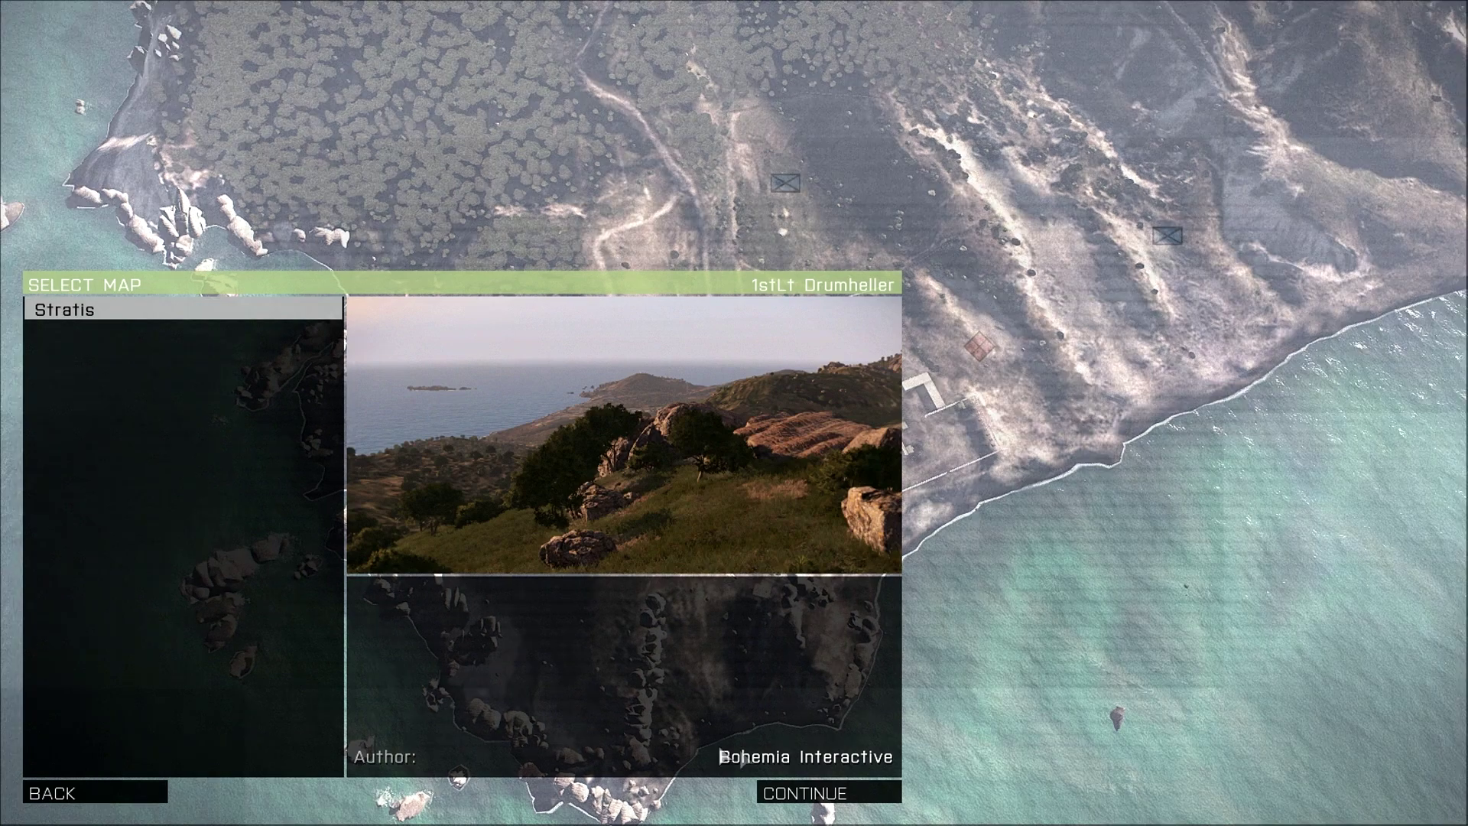
{"action": "left_click", "coordinate": [804, 795]}
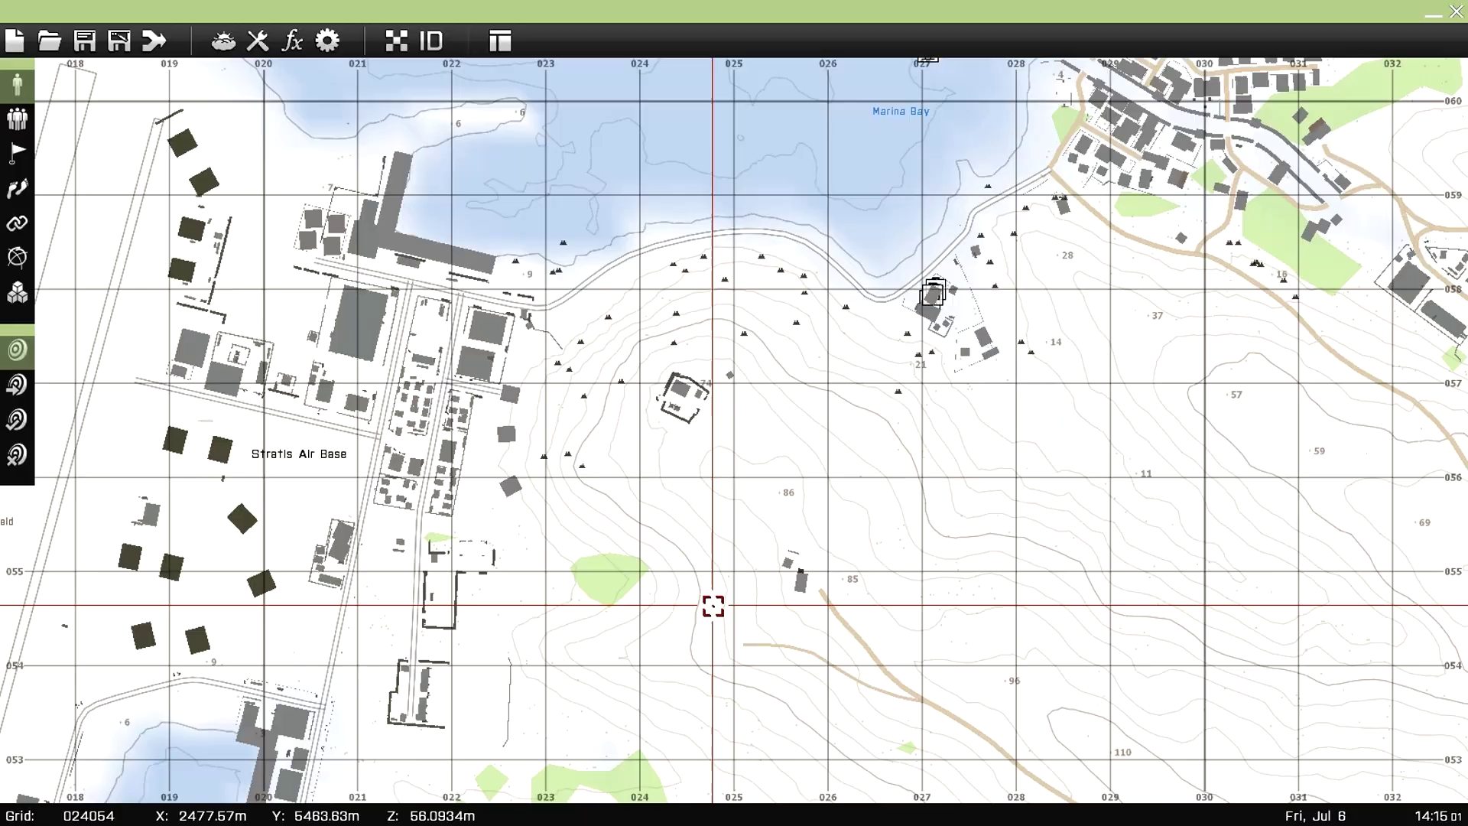
{"action": "scroll", "coordinate": [868, 599], "scroll_direction": "up", "scroll_amount": 3}
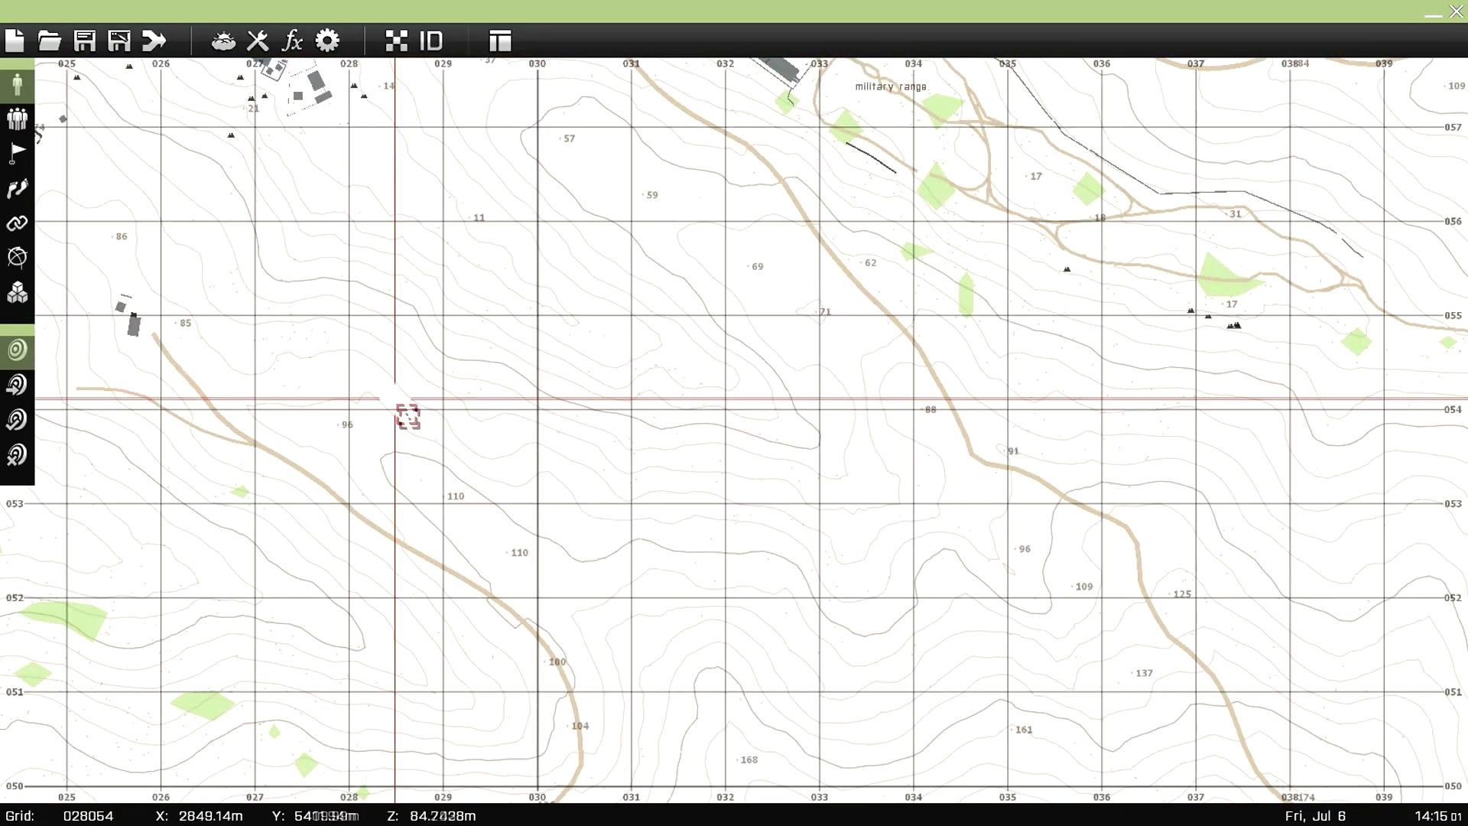
{"action": "scroll", "coordinate": [413, 484], "scroll_direction": "down", "scroll_amount": 3}
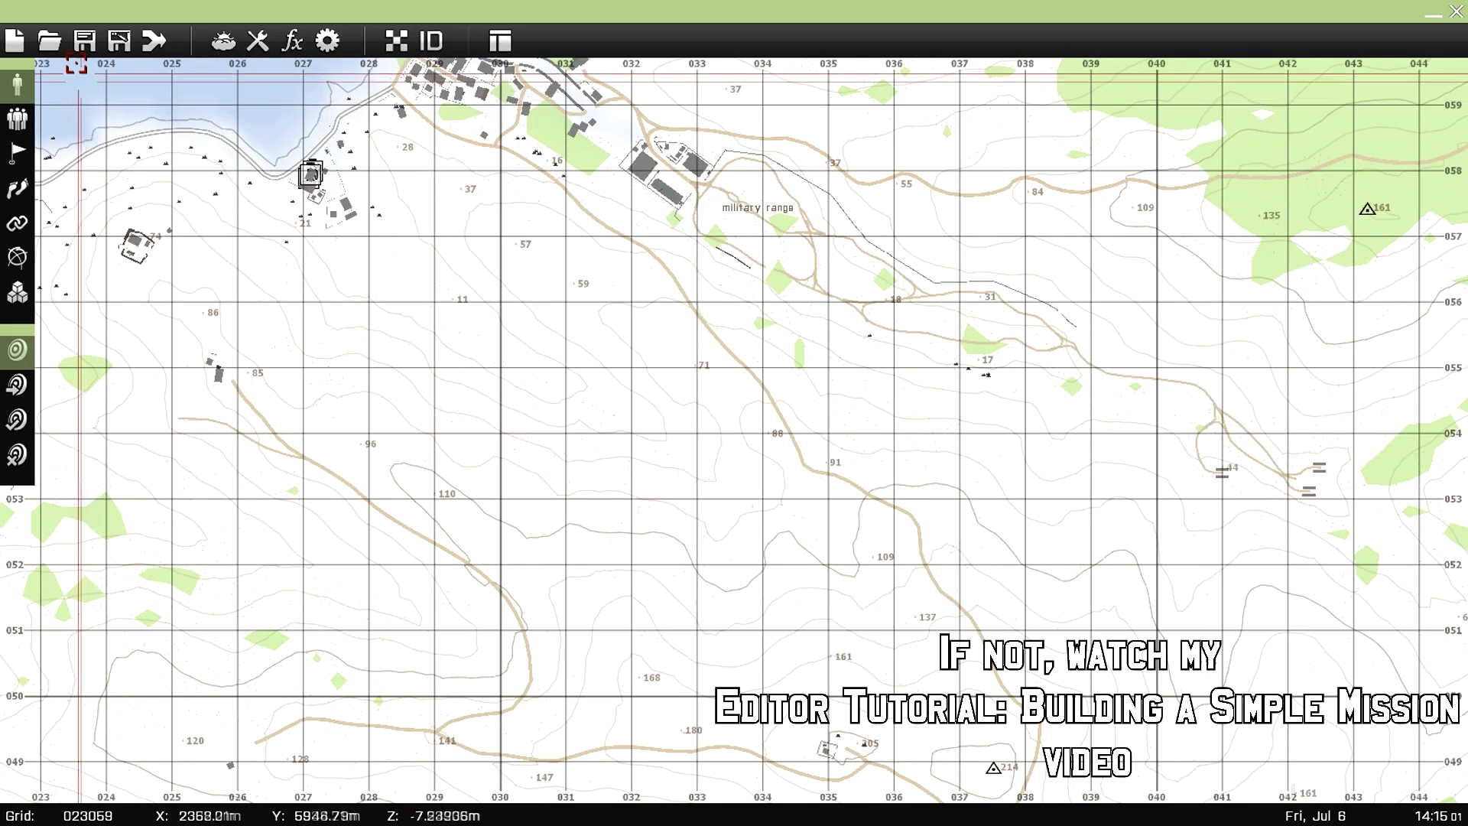
Load the saved mission Jester's_Tutorial on the Stratis map
{"action": "left_click", "coordinate": [55, 42]}
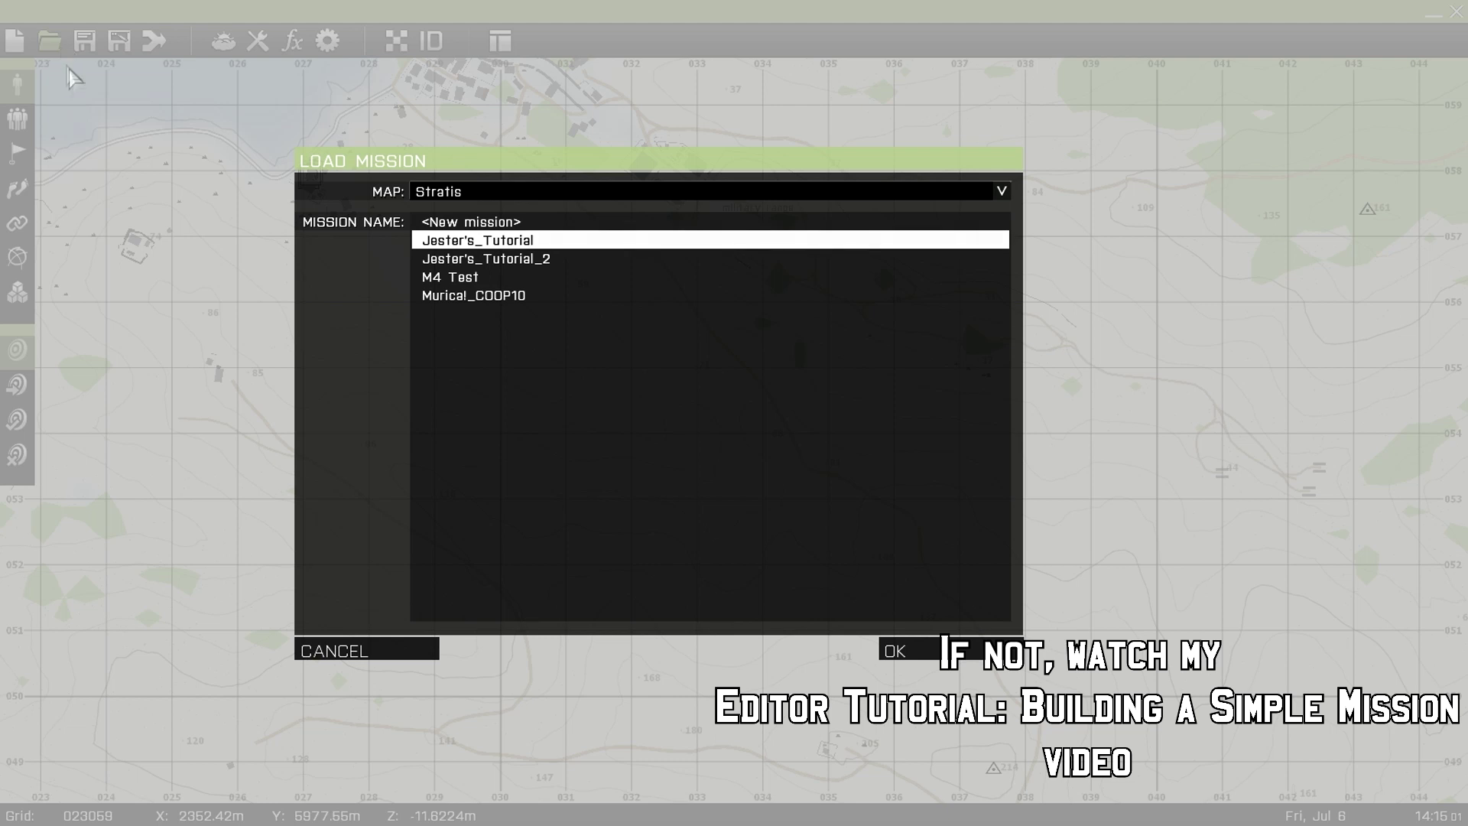
{"action": "left_click", "coordinate": [894, 649]}
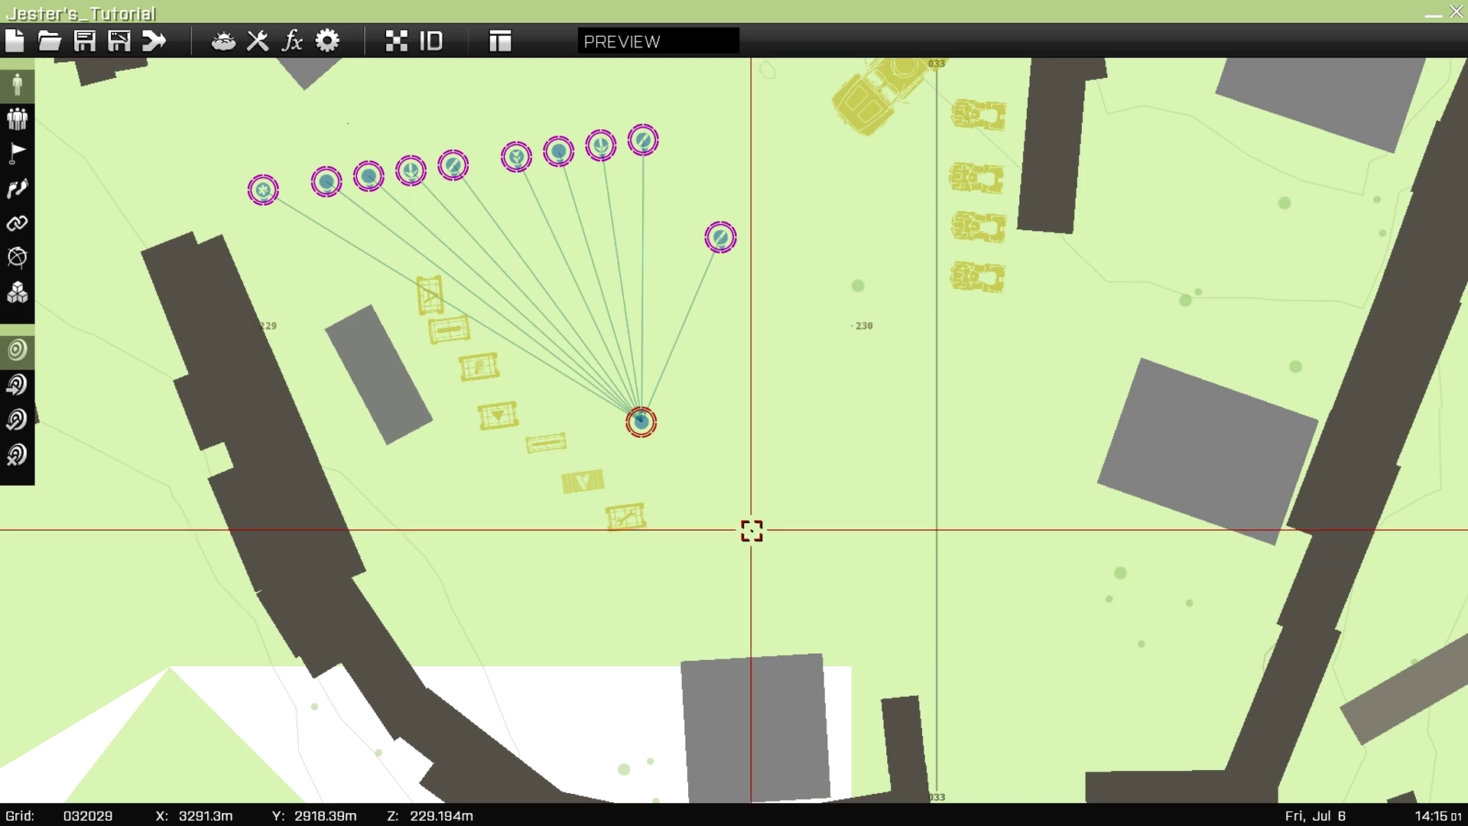
Move the [BLUE] Supply box out of the crate row to the open ground just east of the squad leader
{"action": "scroll", "coordinate": [752, 530], "scroll_direction": "up", "scroll_amount": 1}
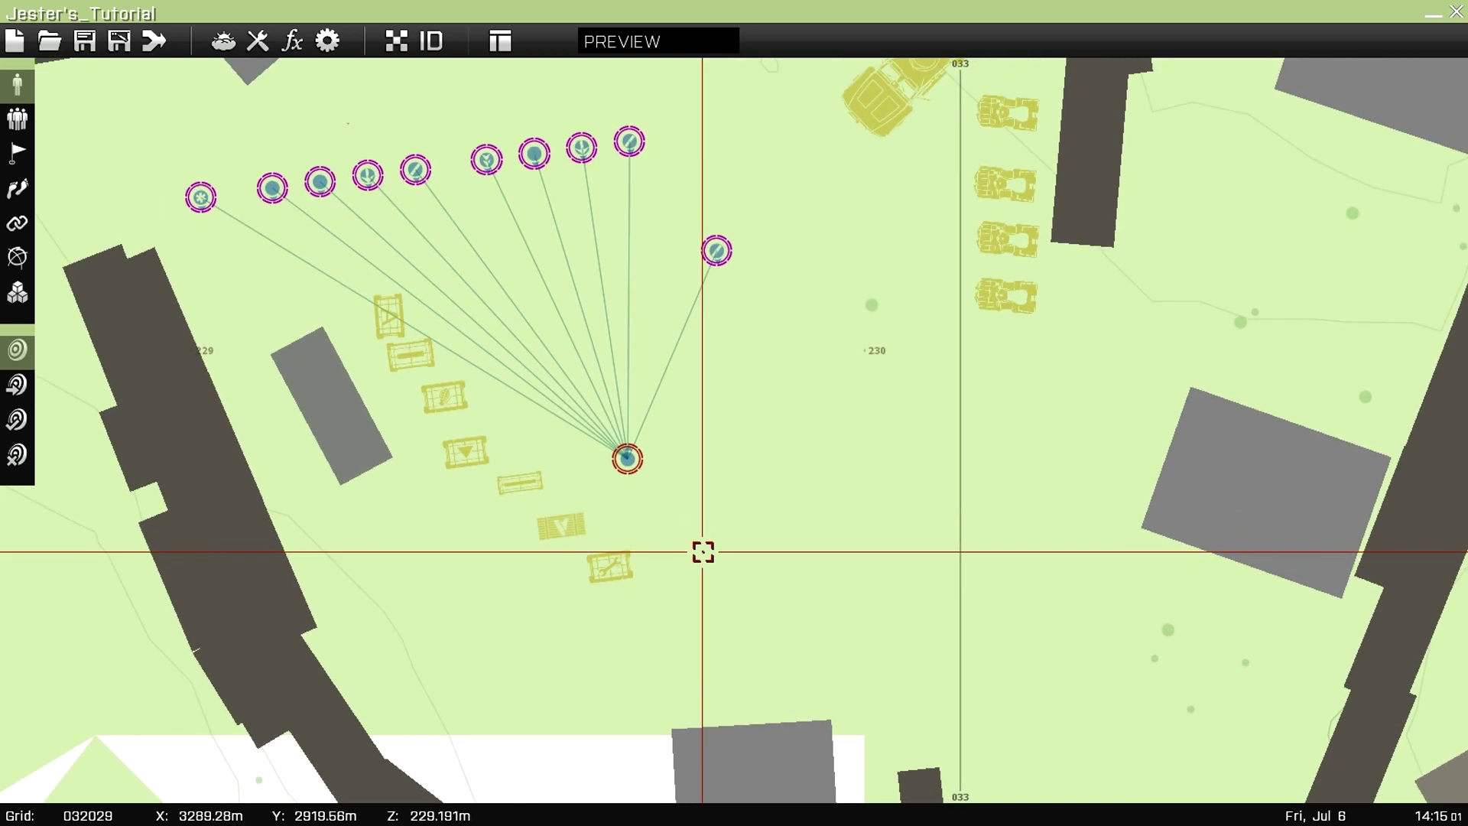
{"action": "scroll", "coordinate": [702, 551], "scroll_direction": "down", "scroll_amount": 1}
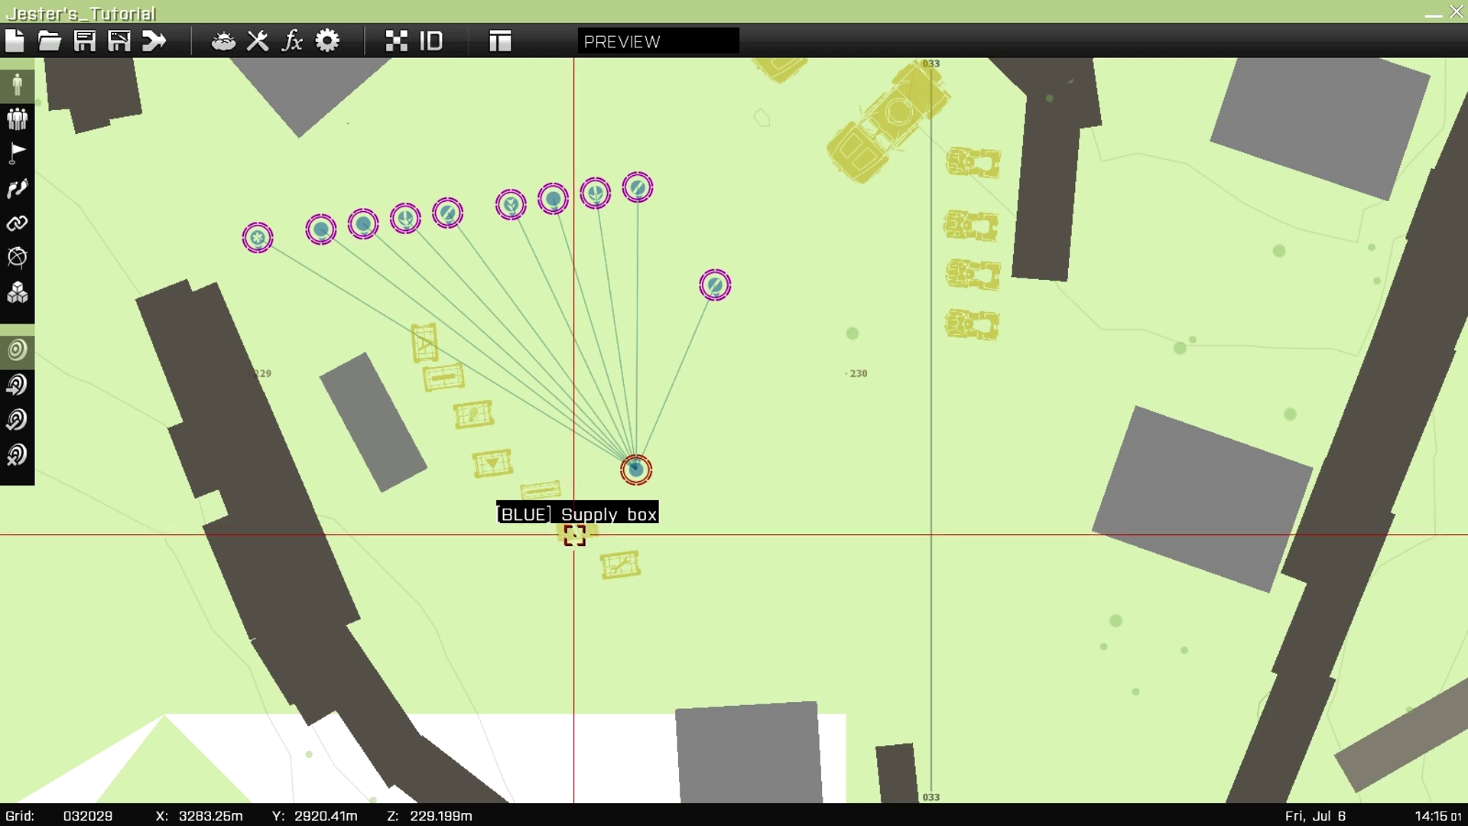
{"action": "left_click_drag", "start_coordinate": [574, 534], "coordinate": [731, 479]}
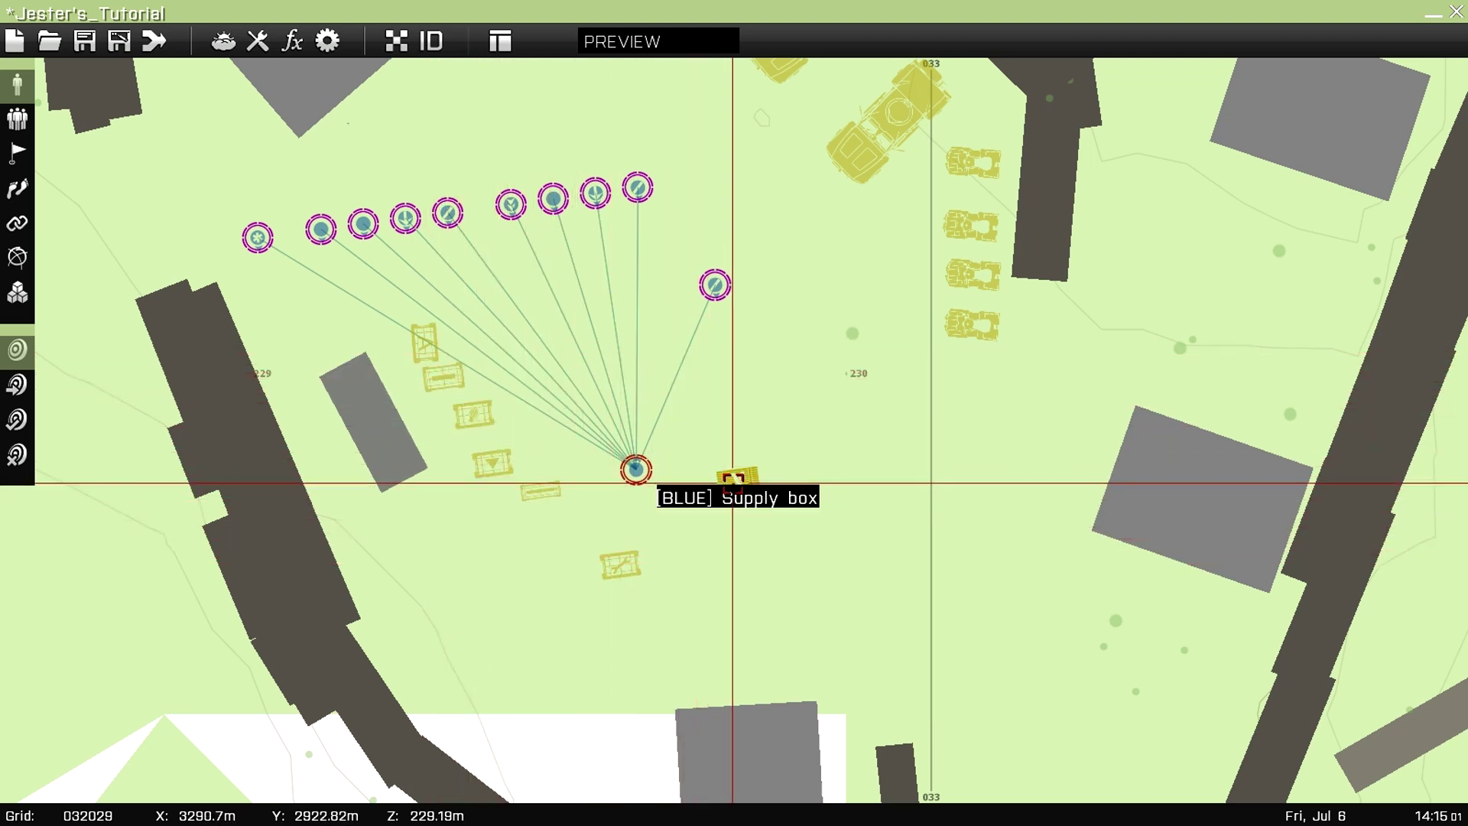
Start the mission preview and order squad unit 5 to move right
{"action": "left_click", "coordinate": [597, 51]}
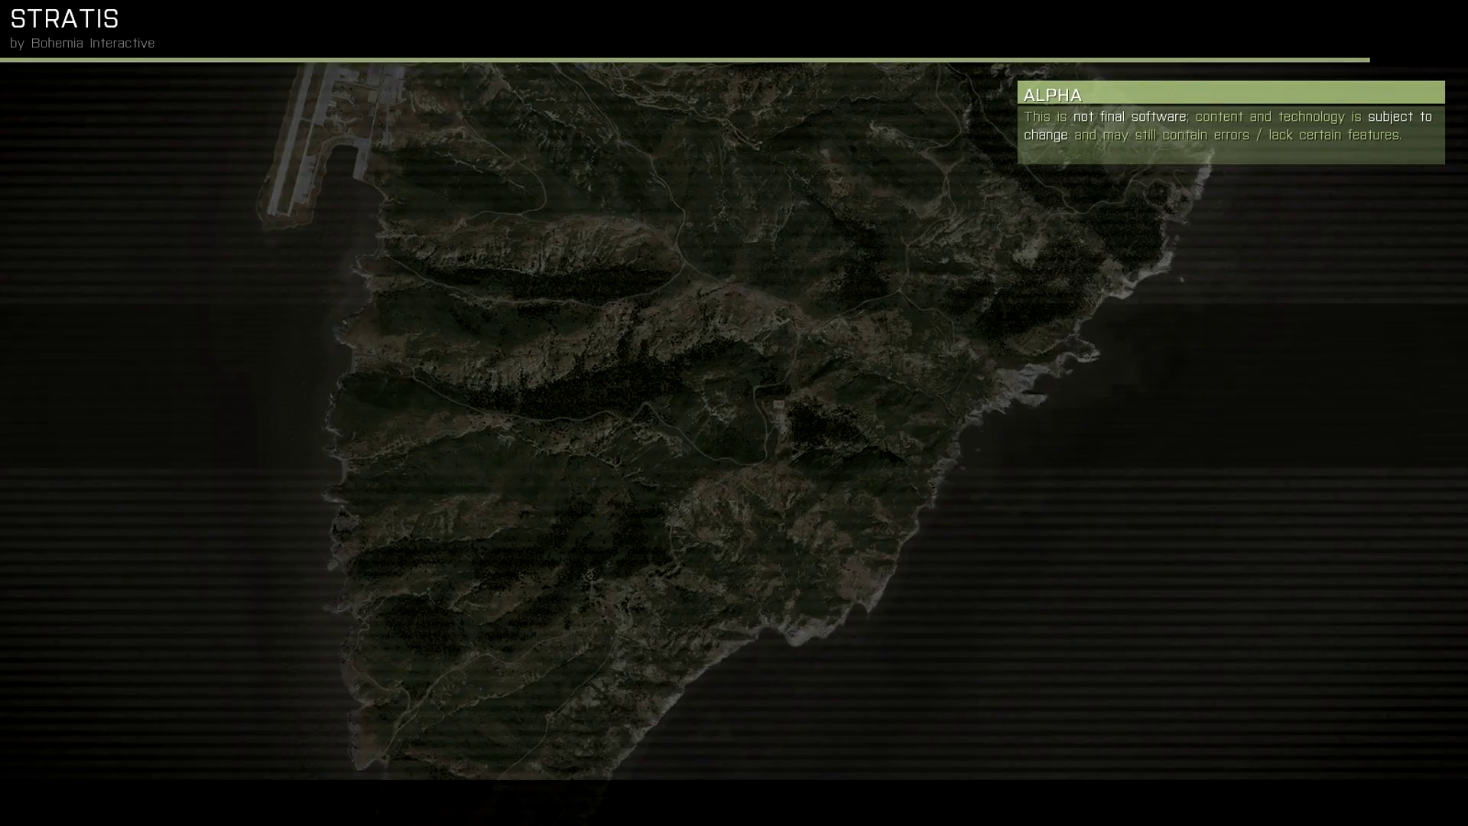
{"action": "key", "text": "KP_Enter"}
{"action": "key", "text": "space"}
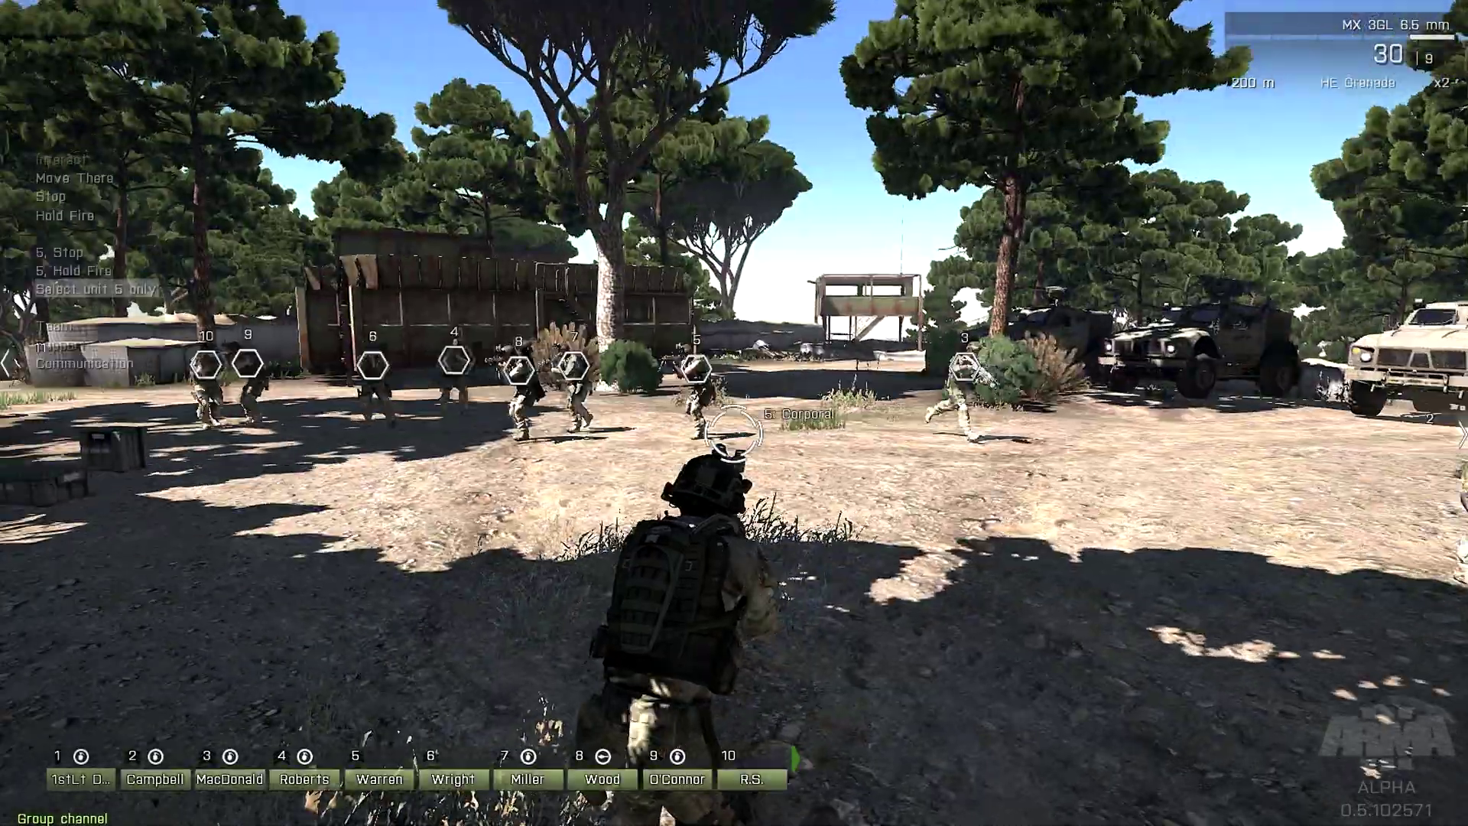
{"action": "key", "text": "space"}
{"action": "key", "text": "space"}
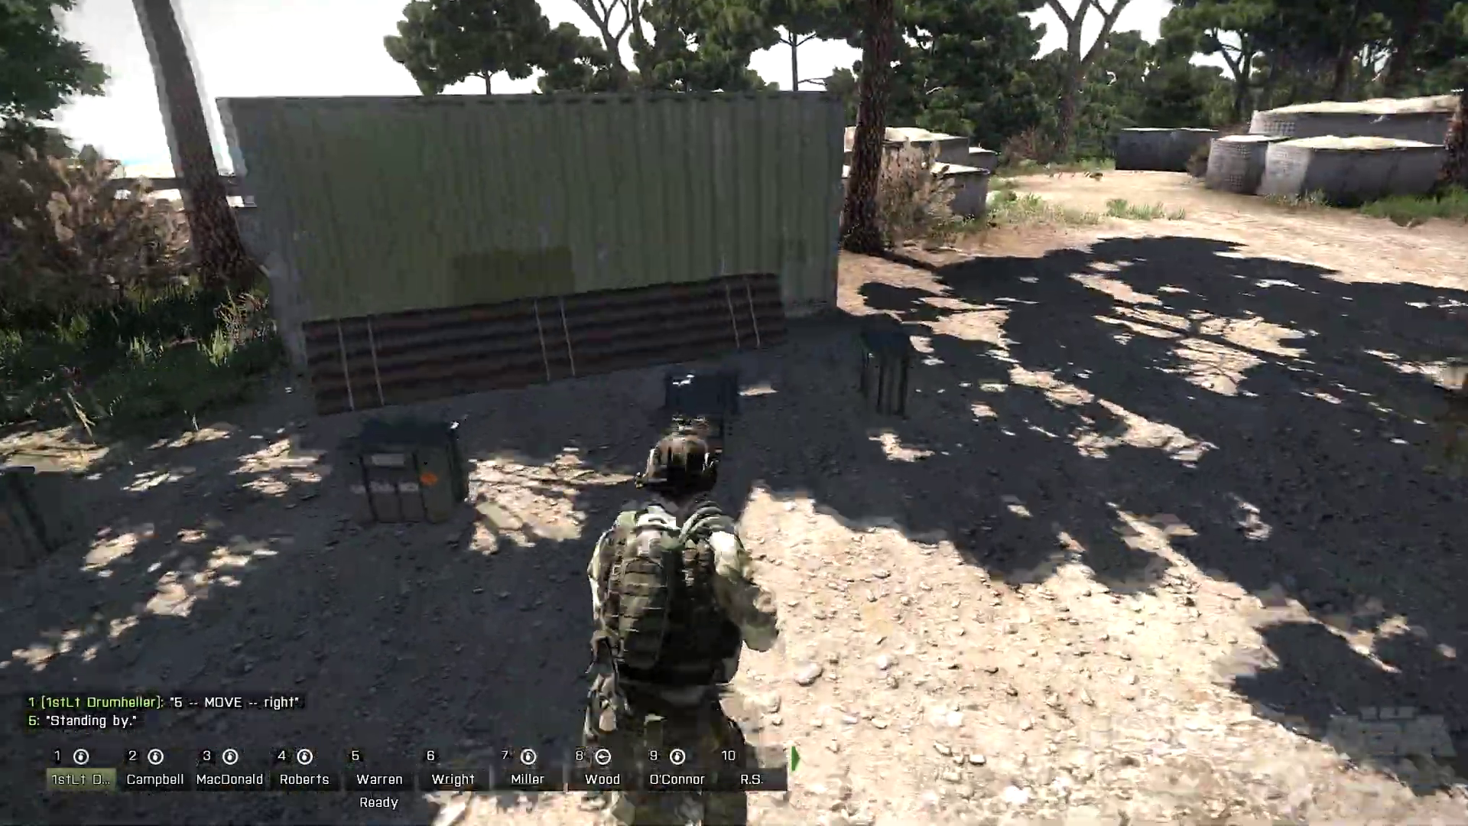
Walk the soldier to the [BLUE] Grenades crate and view its contents in the inventory
{"action": "key", "text": "w"}
{"action": "scroll", "coordinate": [734, 413], "scroll_direction": "down", "scroll_amount": 1}
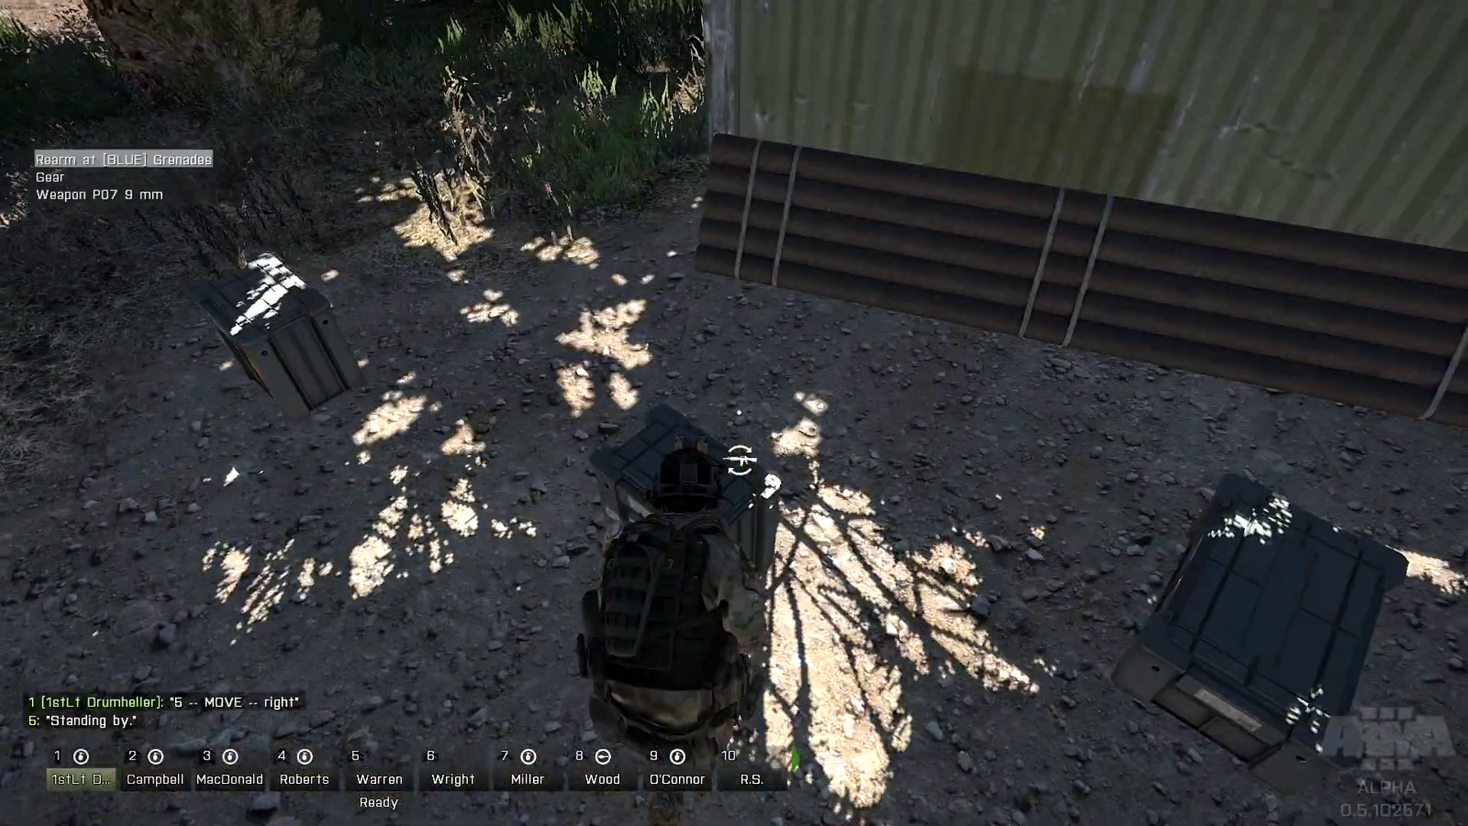
{"action": "key", "text": "i"}
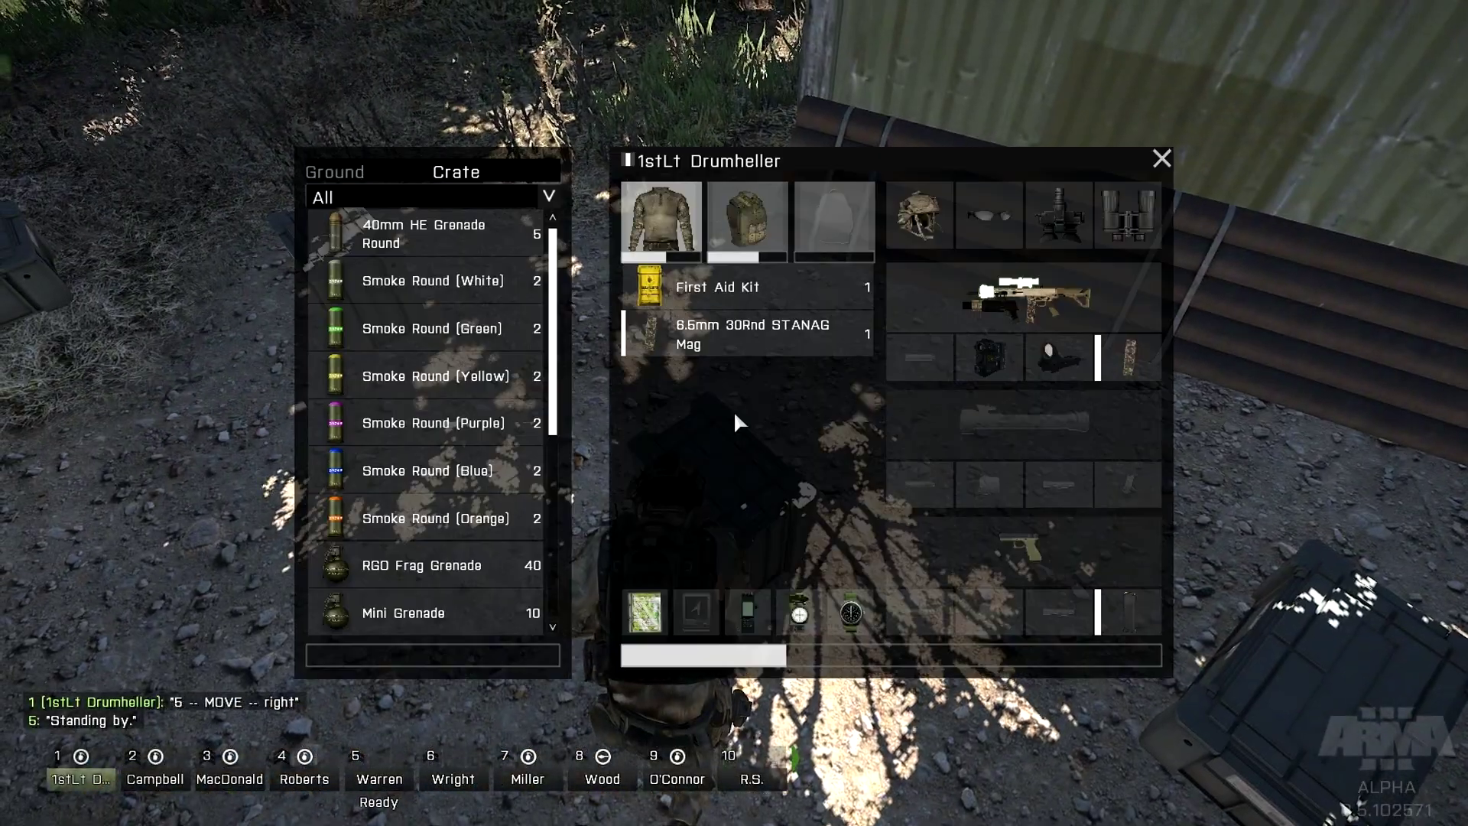
{"action": "key", "text": "i"}
Walk to the neighbouring crate of mines and explosives and view its contents
{"action": "key", "text": "w"}
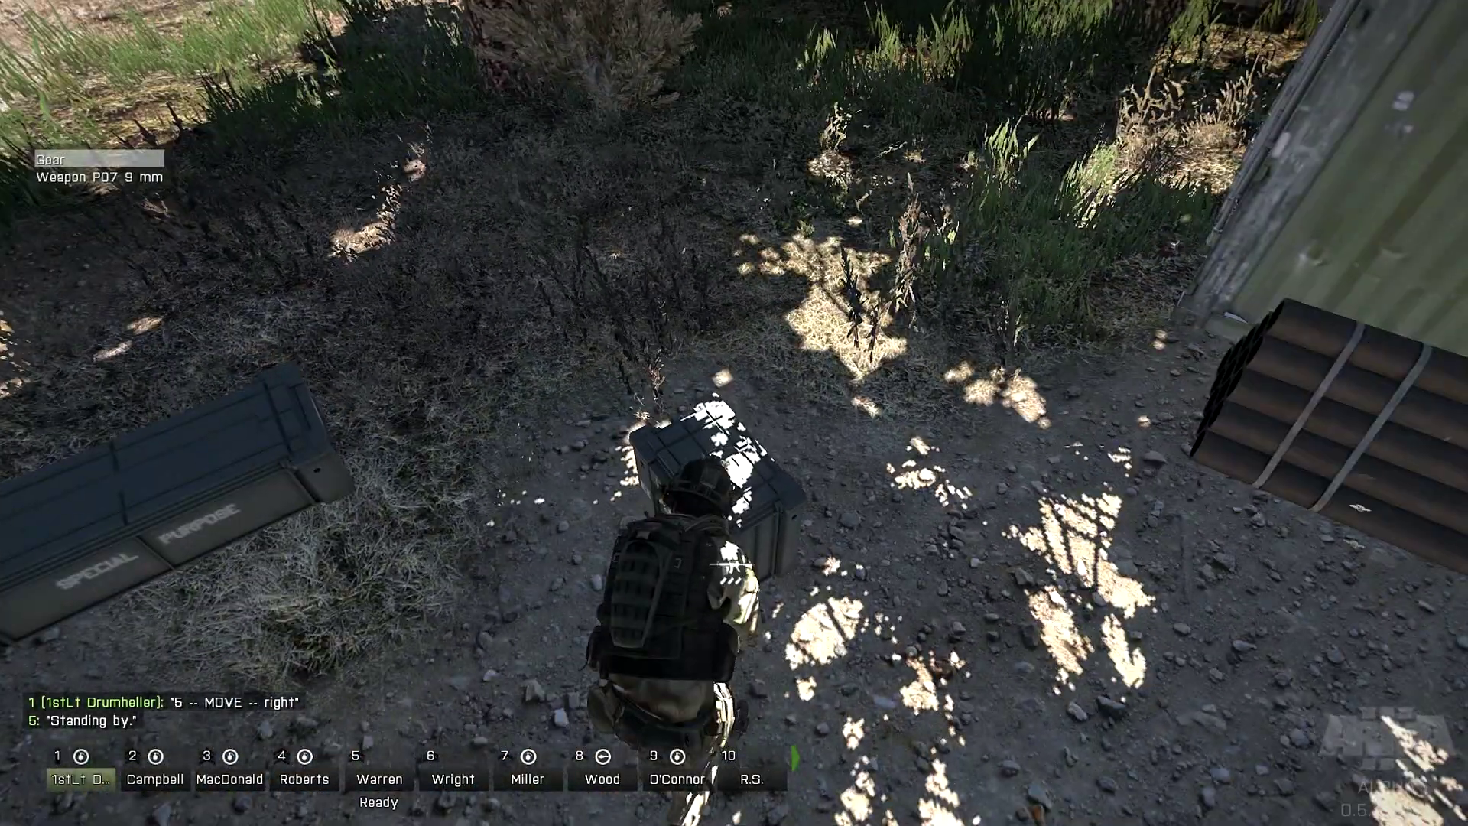
{"action": "key", "text": "i"}
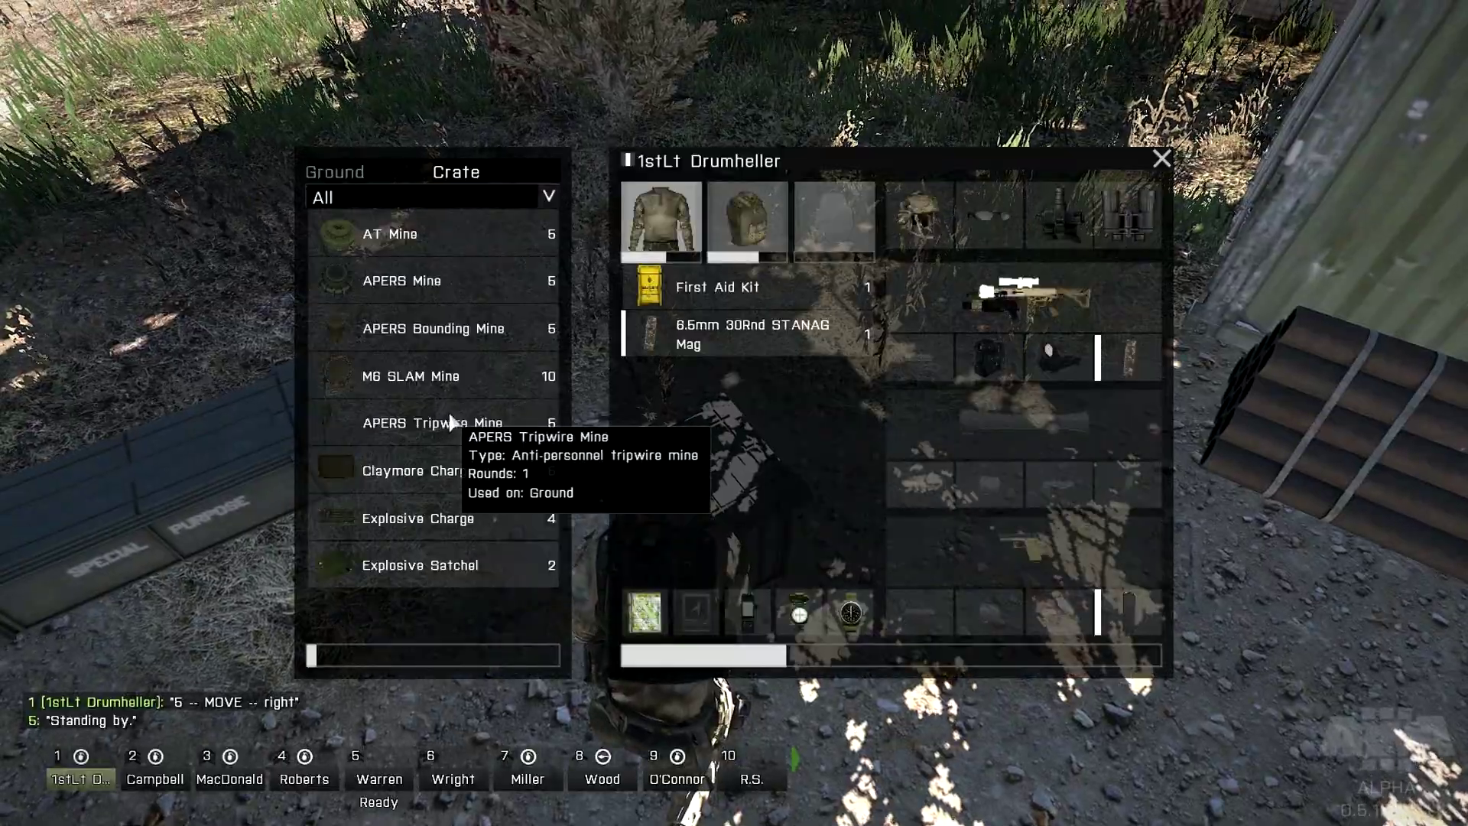
{"action": "key", "text": "i"}
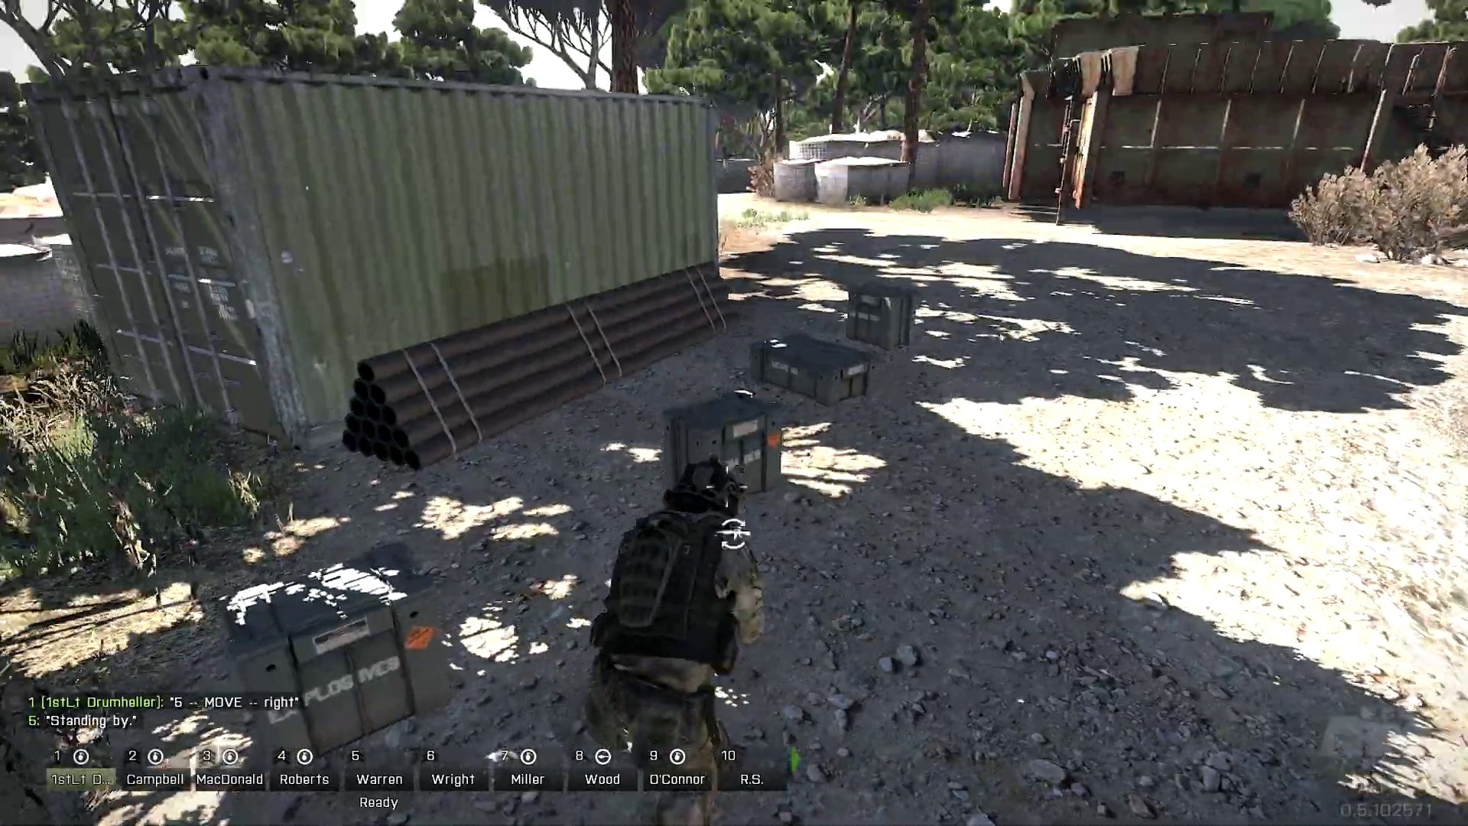
Walk to the relocated strapped supply box, check its inventory contents, and look around it
{"action": "key", "text": "w"}
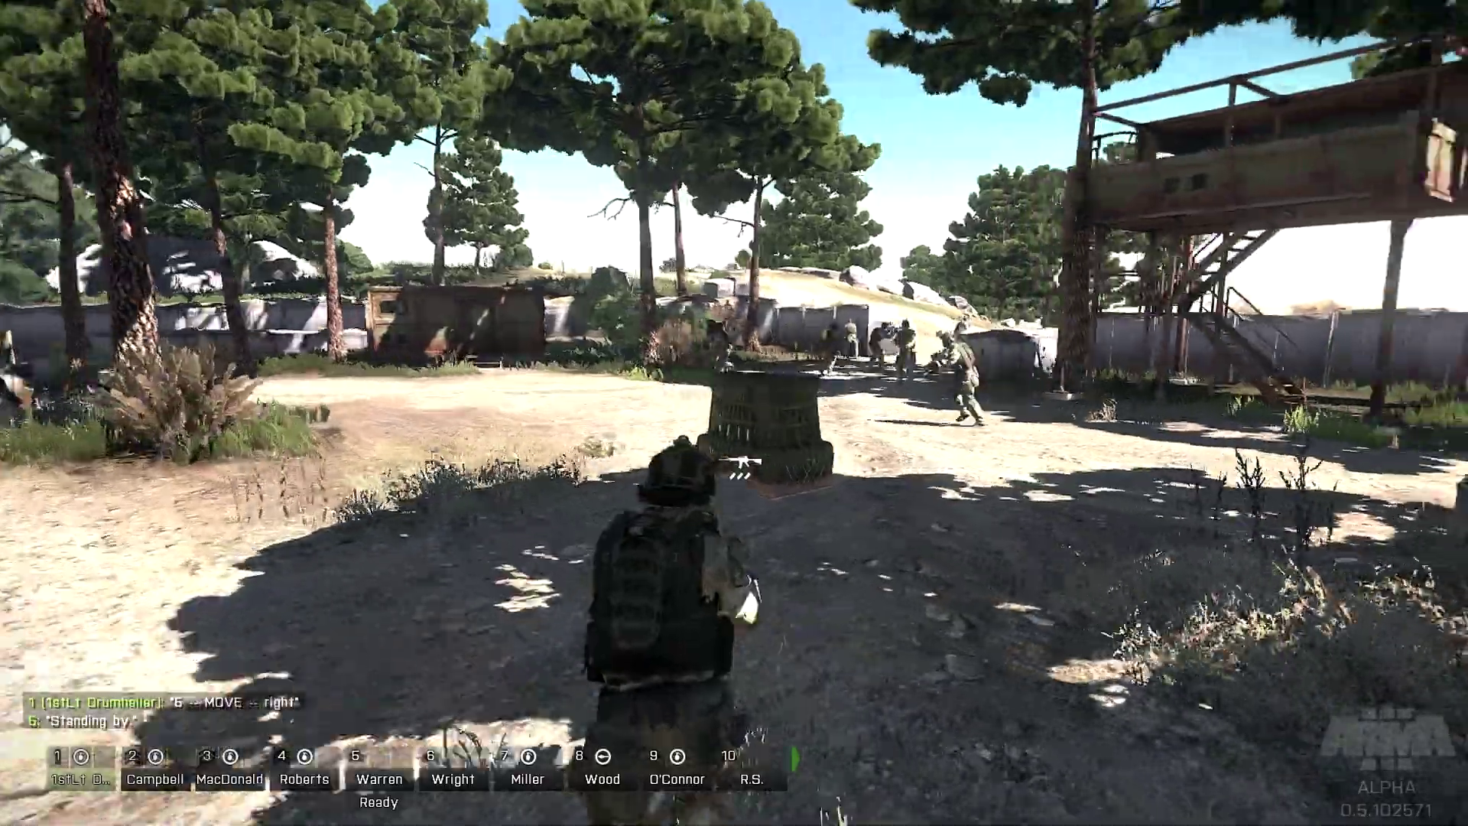
{"action": "key", "text": "w"}
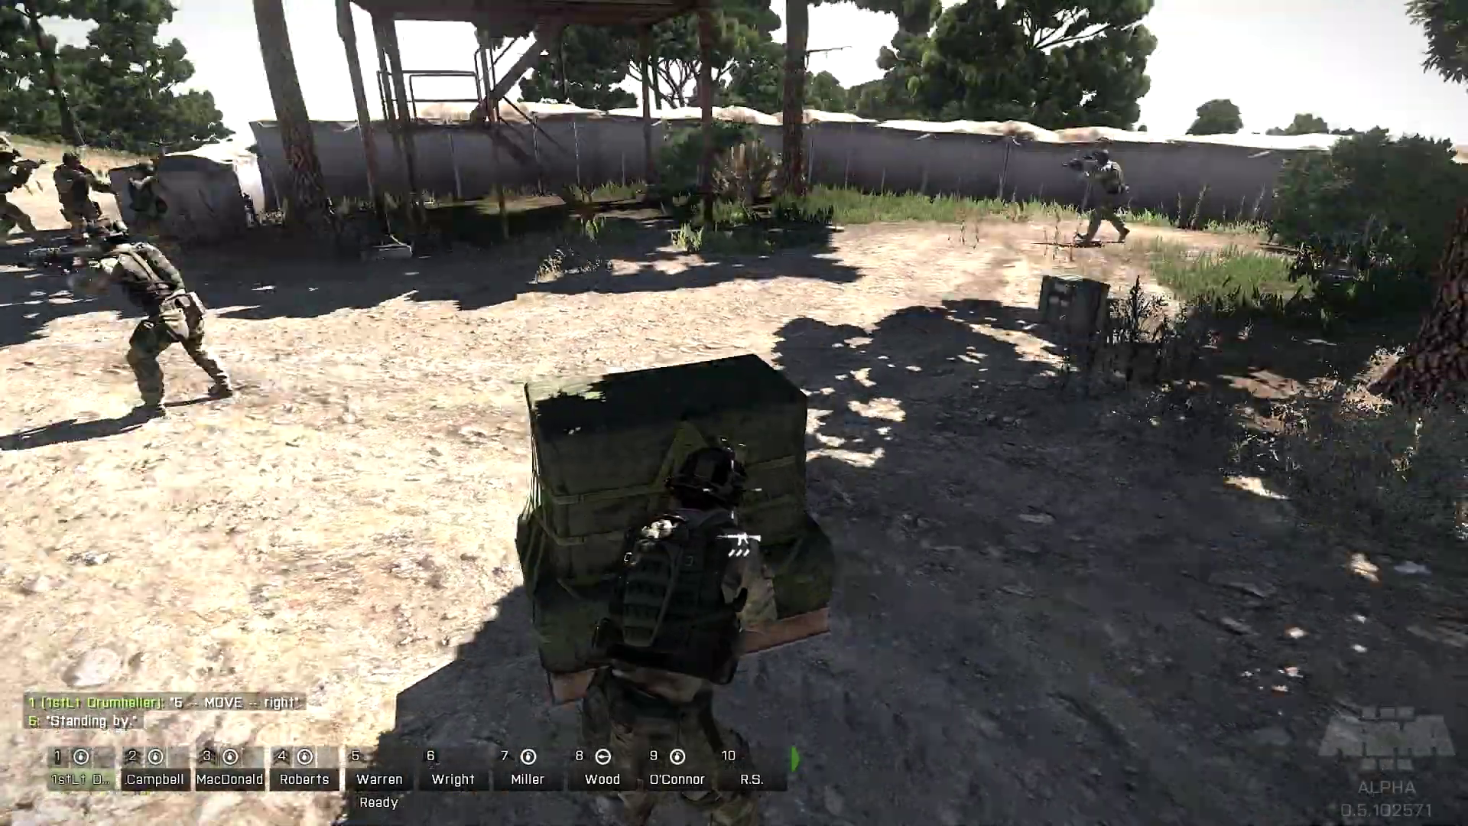
{"action": "key", "text": "w"}
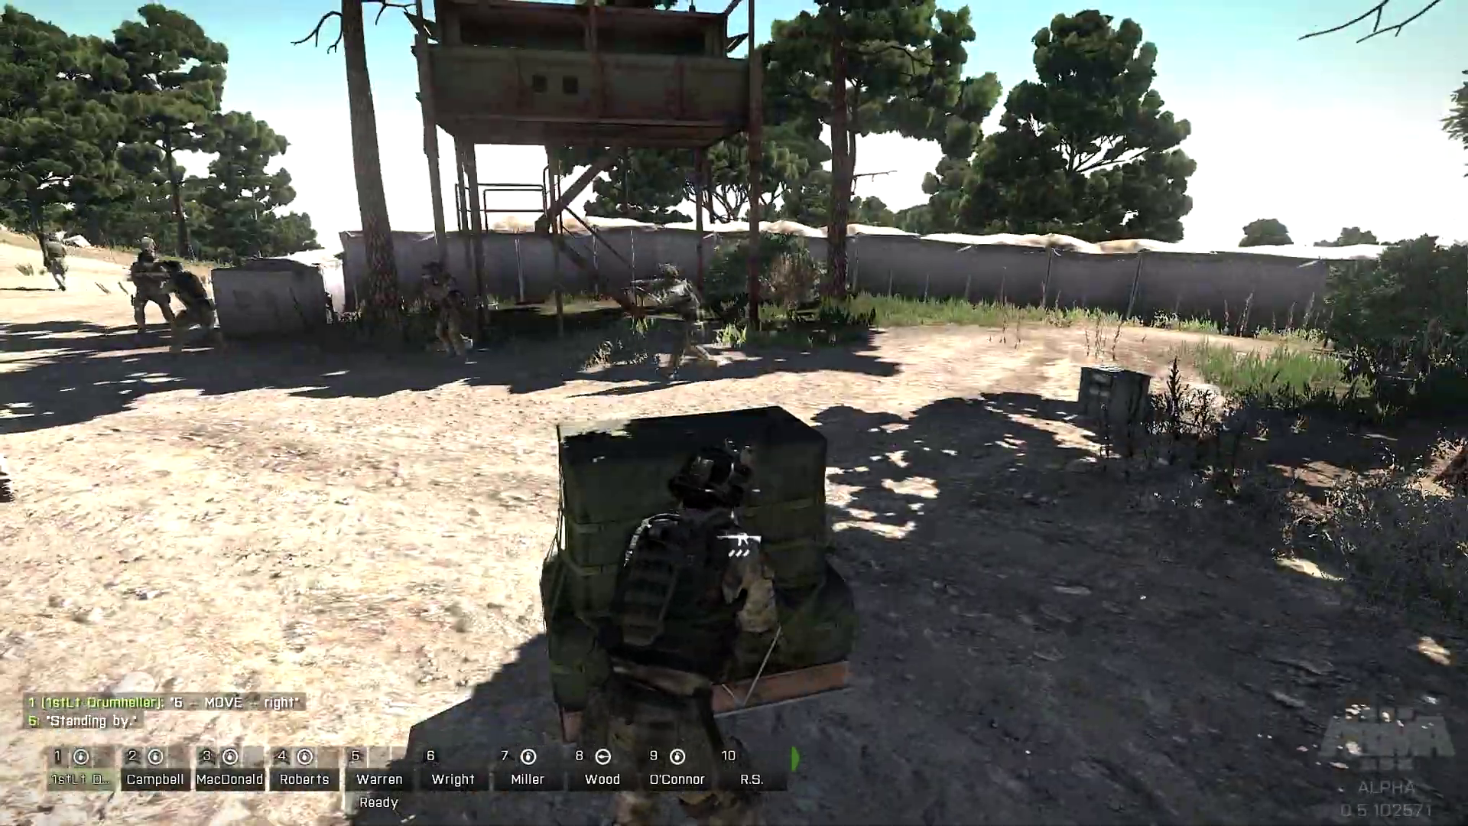
{"action": "key", "text": "w"}
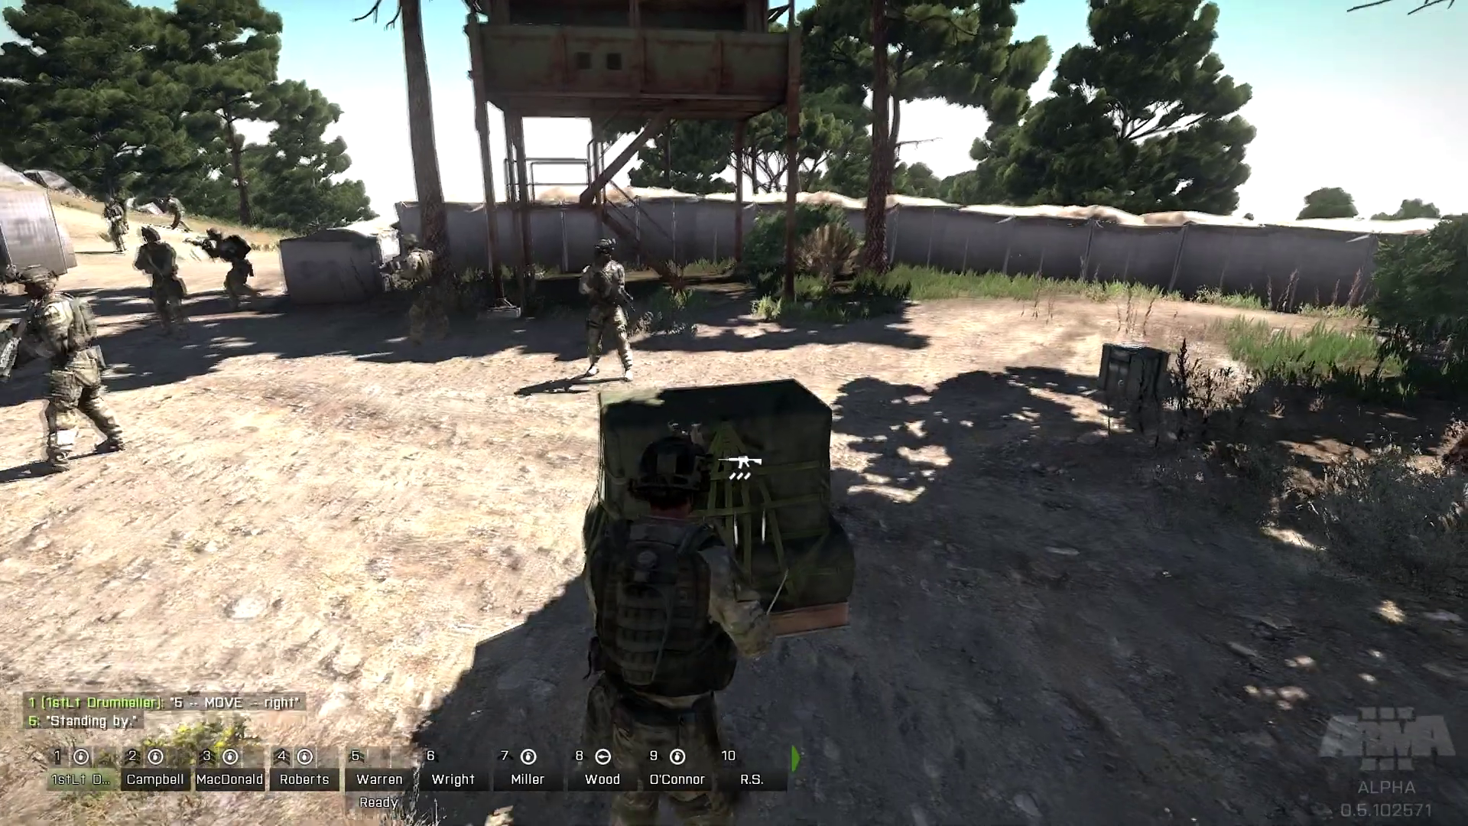
{"action": "key", "text": "w"}
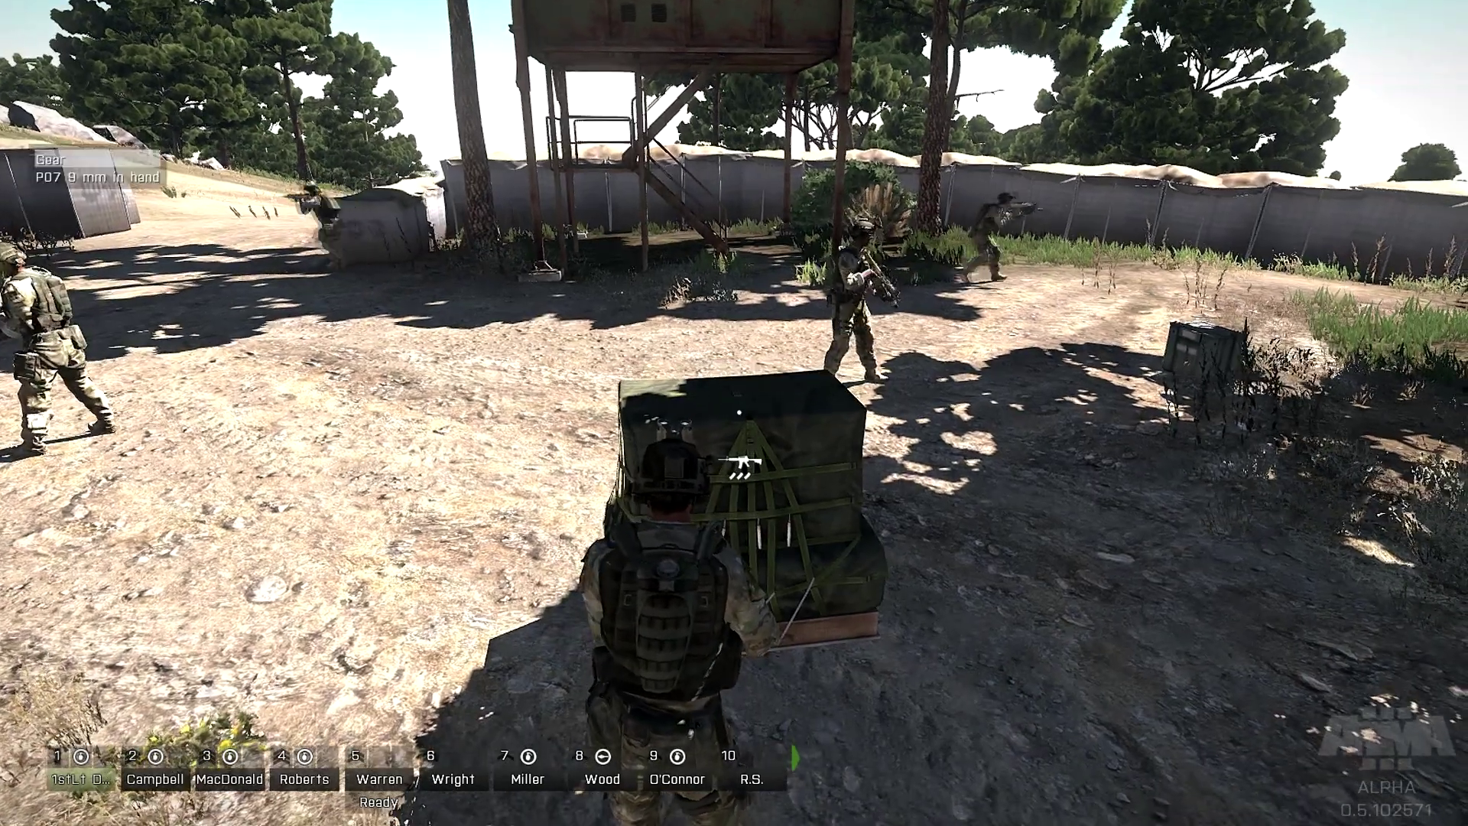
{"action": "key", "text": "i"}
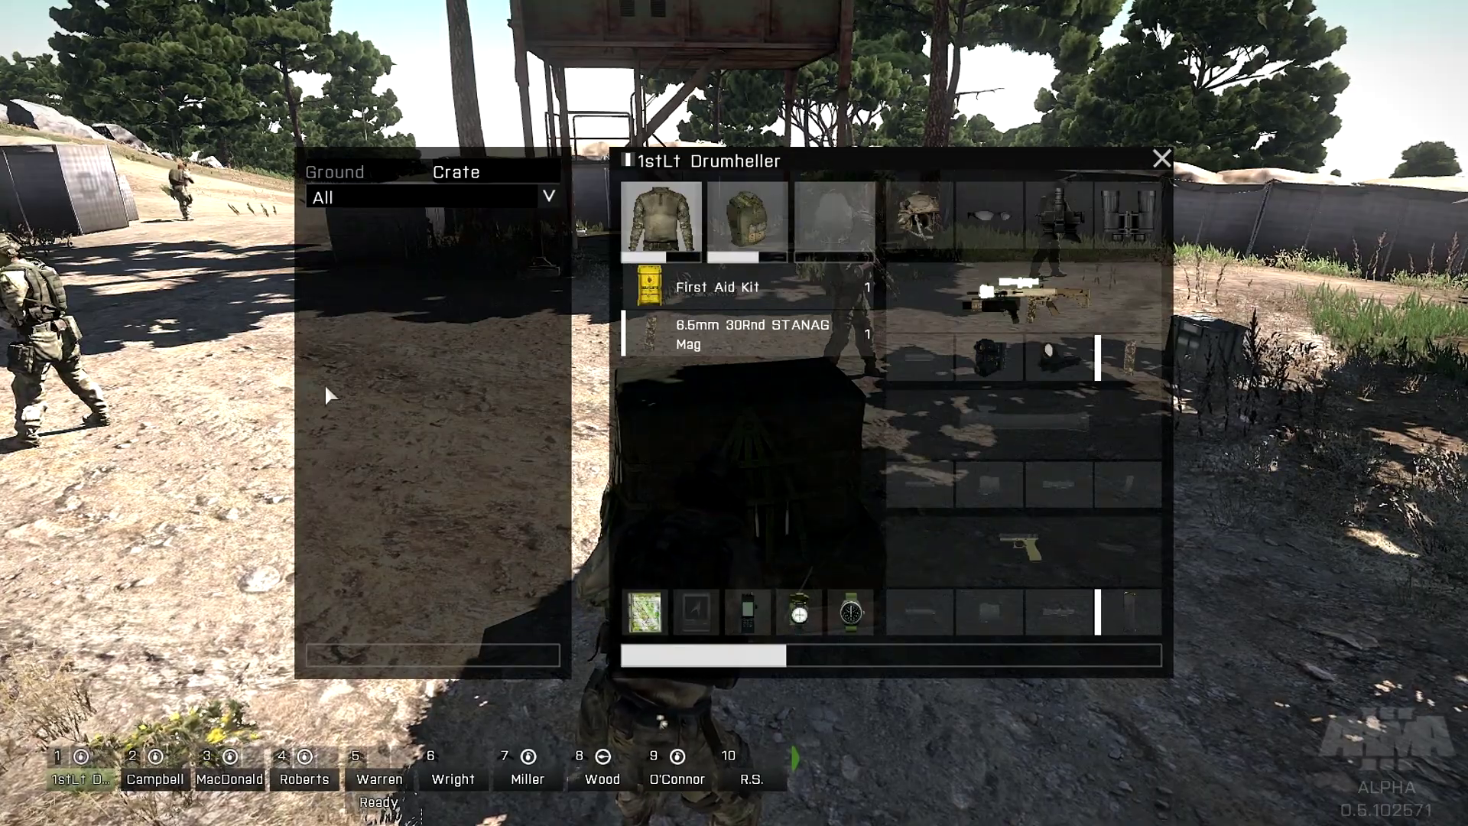
{"action": "key", "text": "i"}
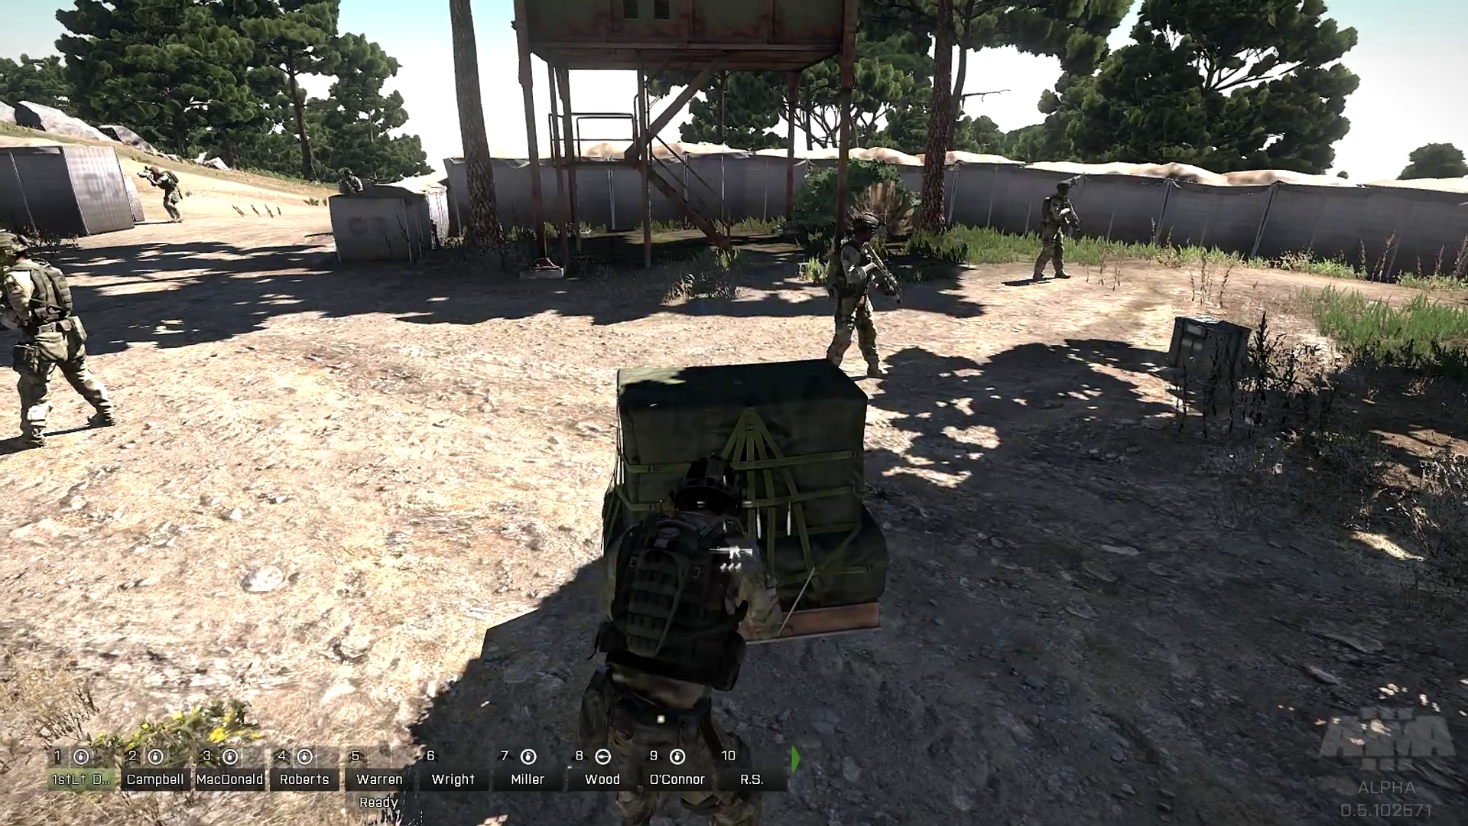
{"action": "key", "text": "d"}
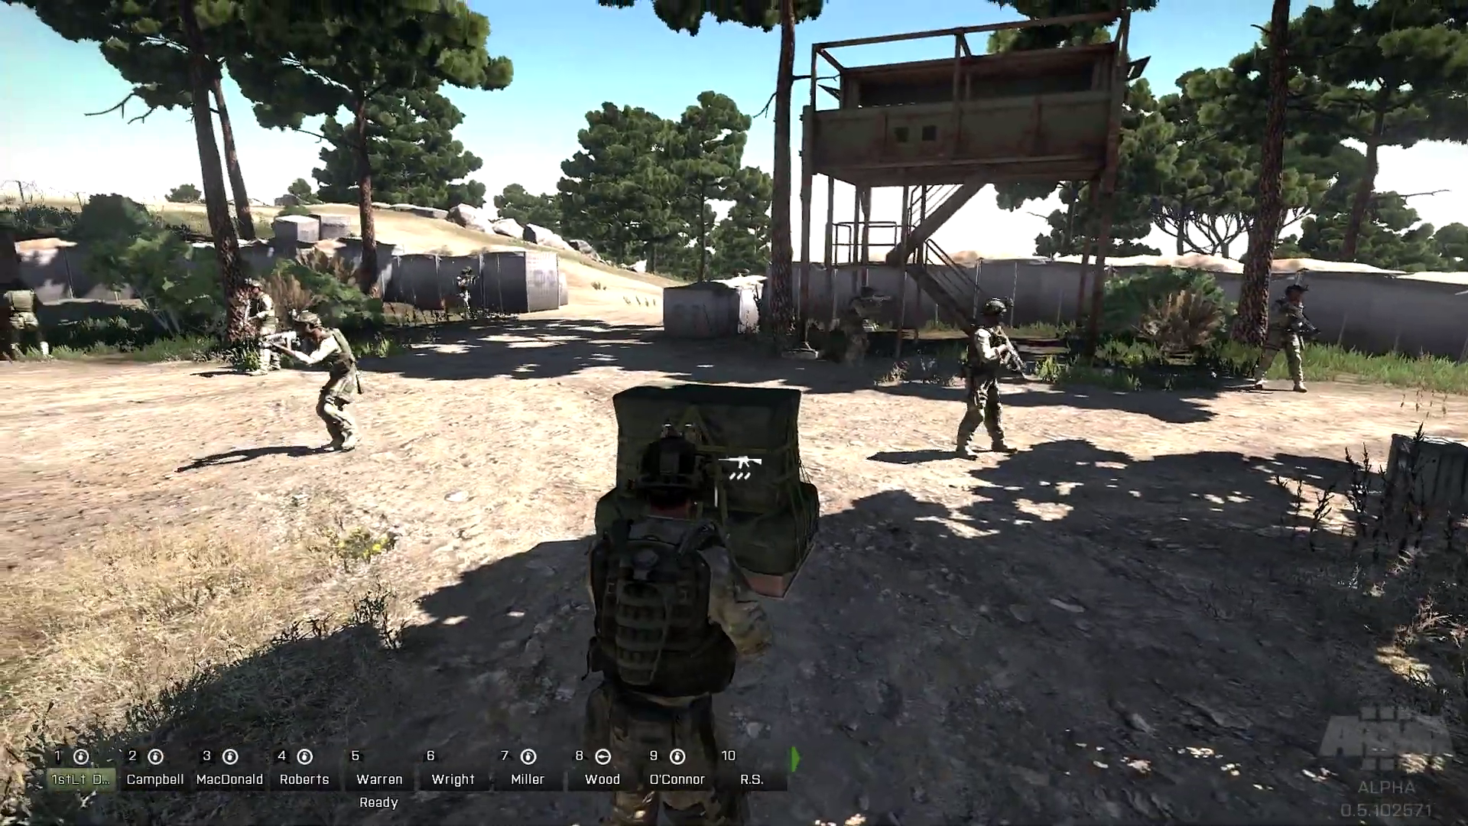
{"action": "key", "text": "w"}
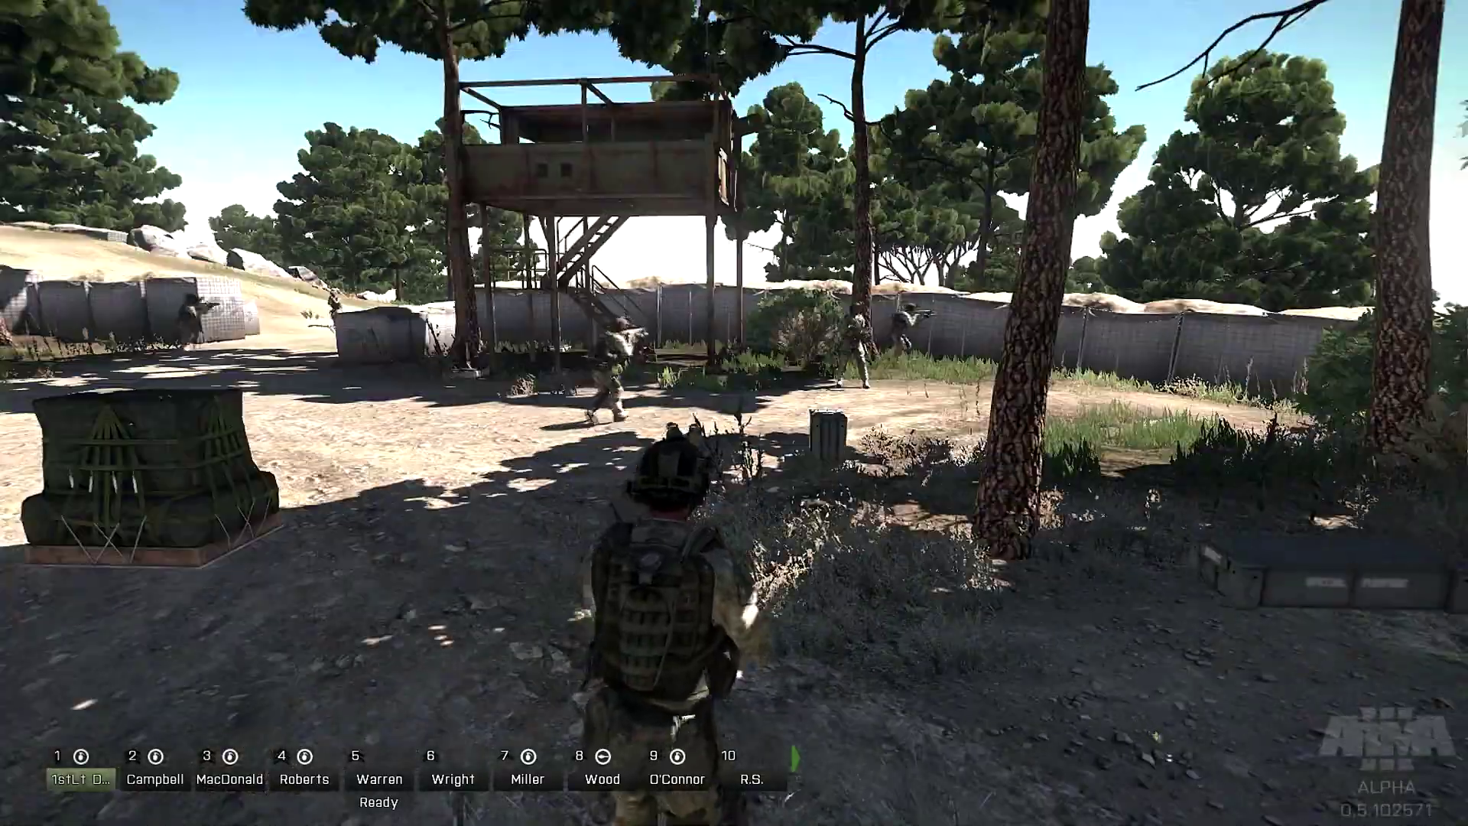
{"action": "key", "text": "w"}
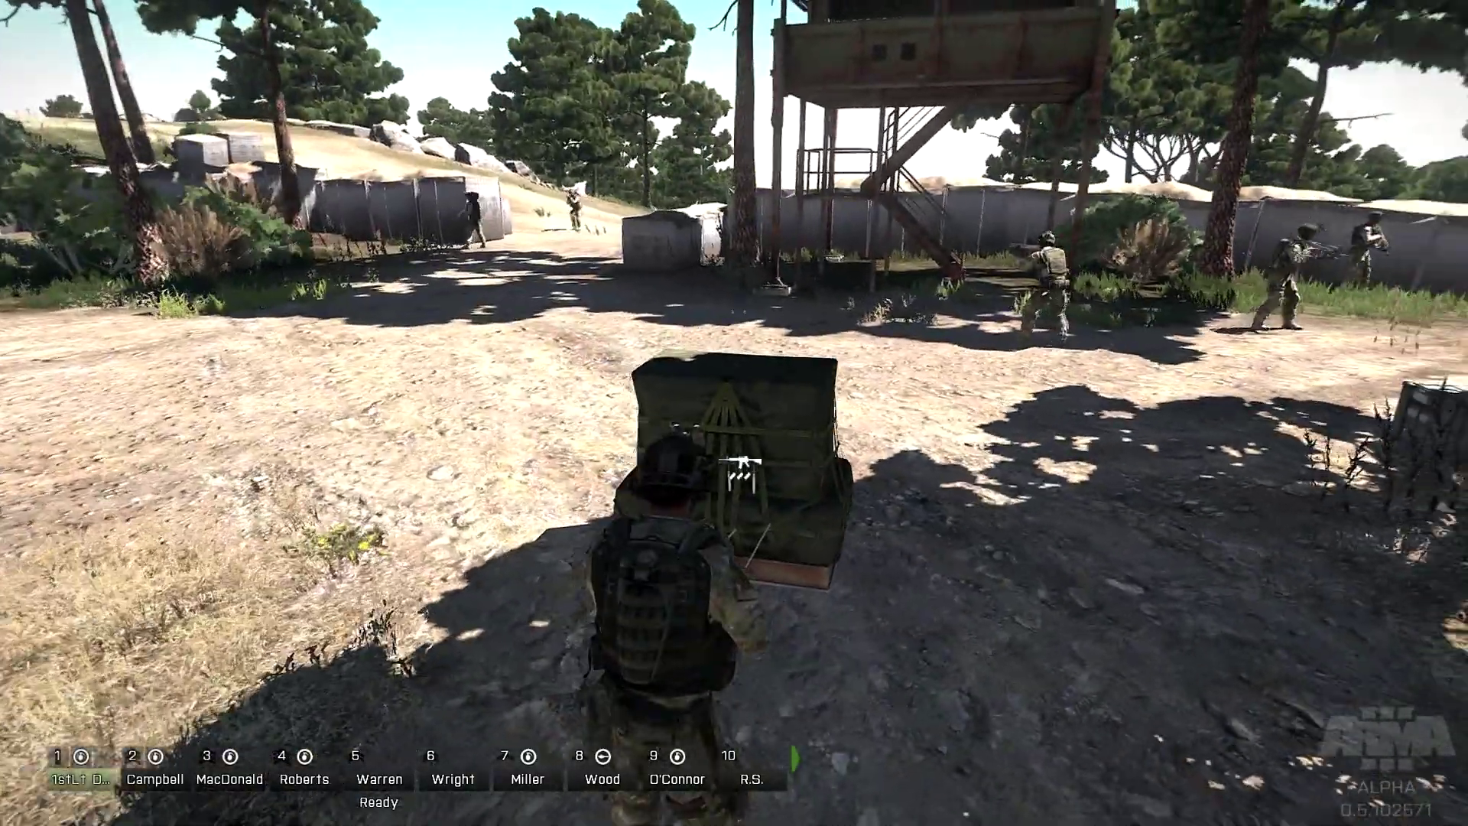
End the preview and open the [BLUE] Supply box's unit properties for editing its initialization script
{"action": "key", "text": "Escape"}
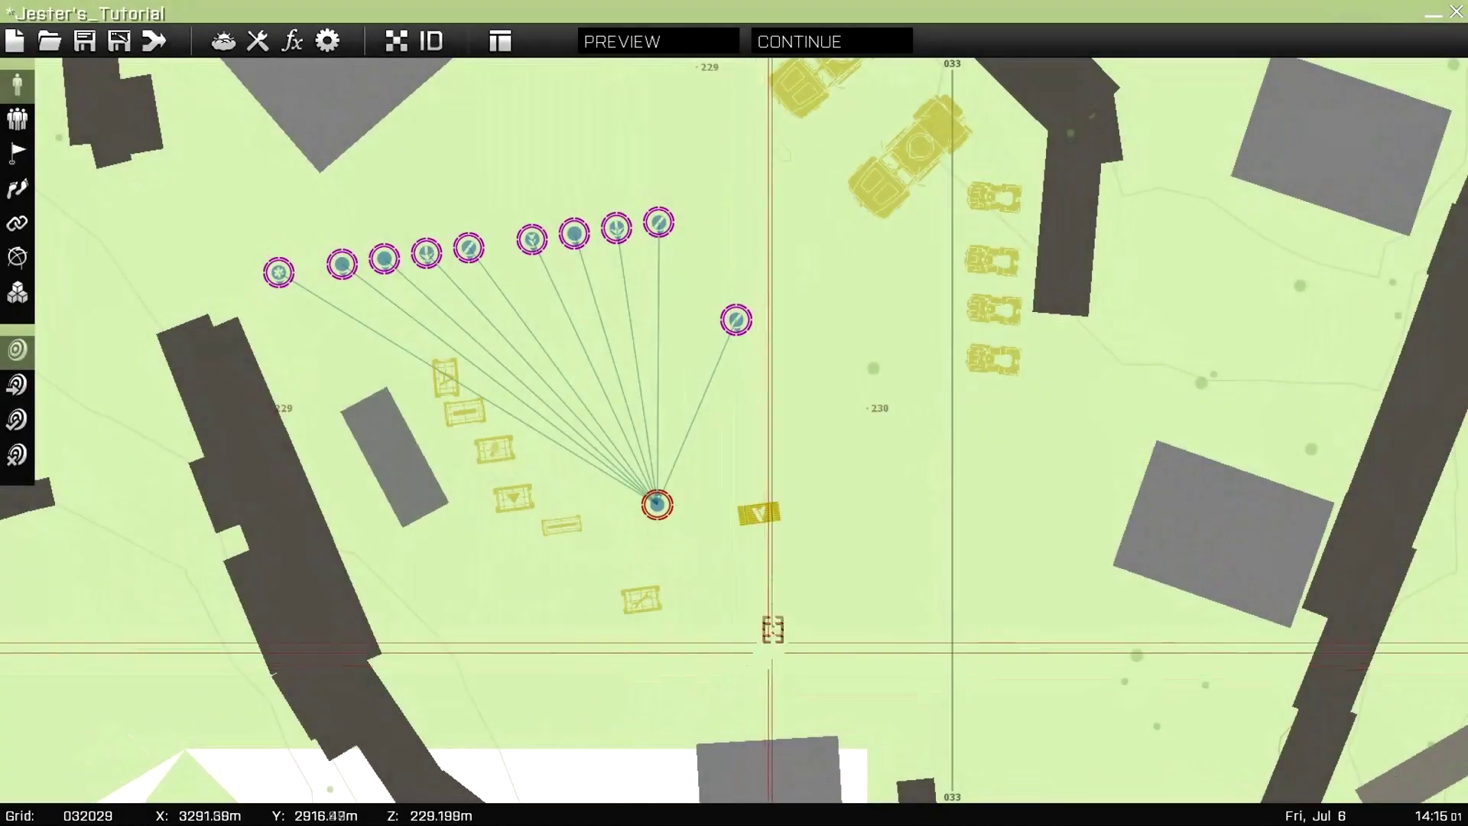
{"action": "double_click", "coordinate": [761, 513]}
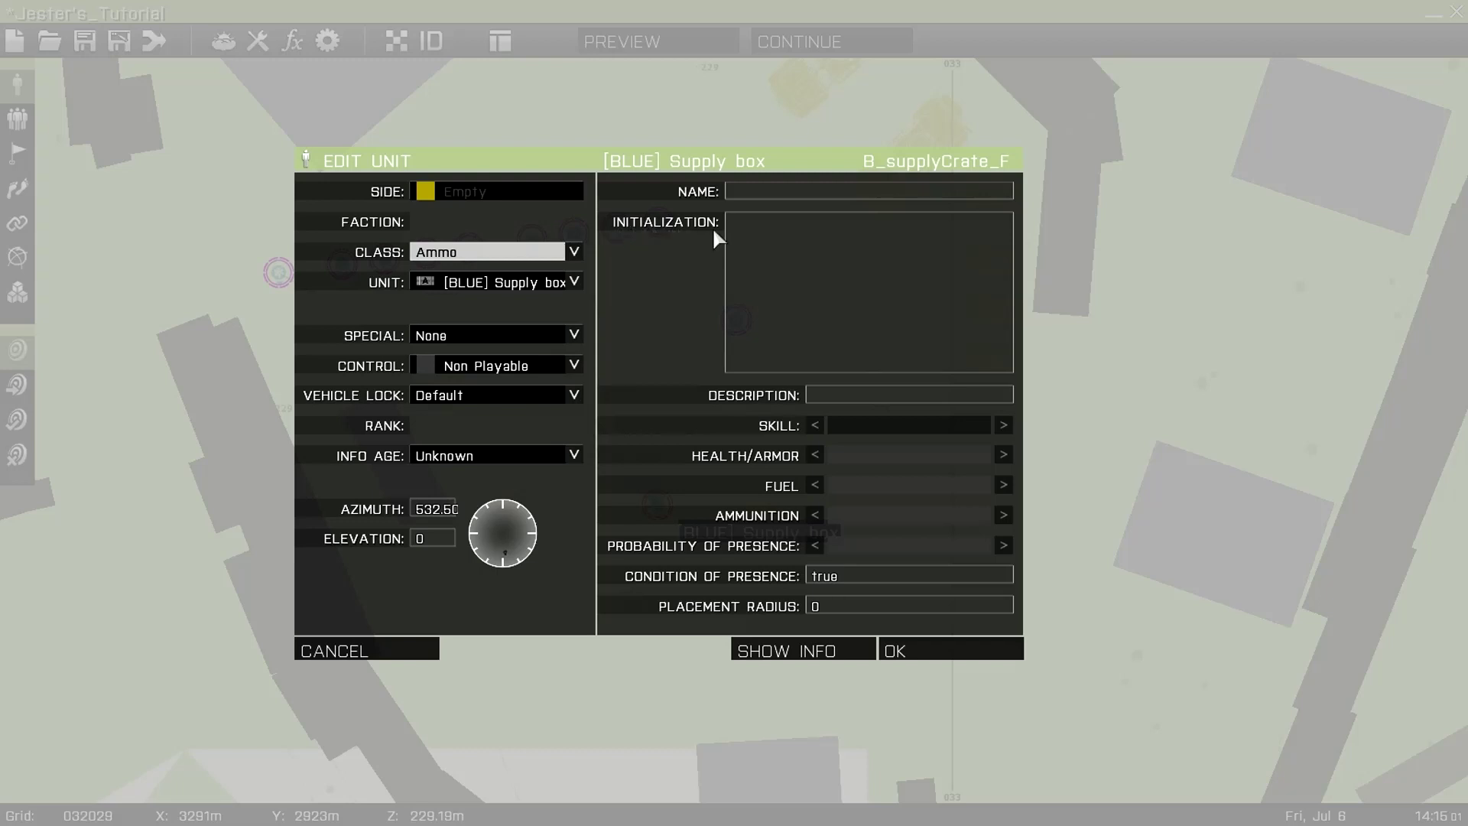
{"action": "left_click", "coordinate": [767, 258]}
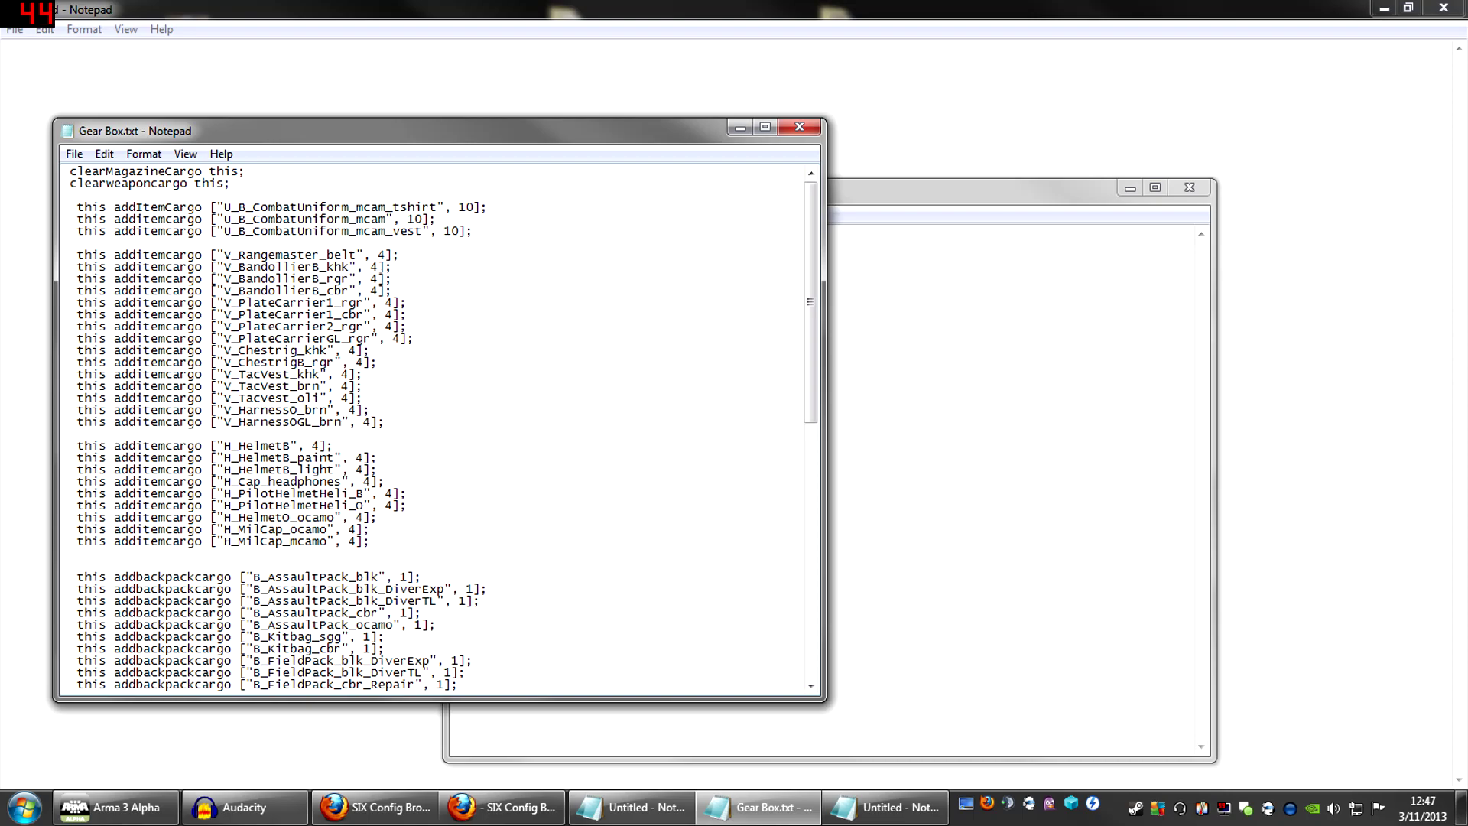
Switch to Gear Box.txt in Notepad and review its uniform, vest, helmet, backpack, weapon and magazine cargo lines
{"action": "left_click_drag", "start_coordinate": [64, 171], "coordinate": [505, 711]}
{"action": "left_click_drag", "start_coordinate": [298, 612], "coordinate": [304, 612]}
{"action": "scroll", "coordinate": [304, 612], "scroll_direction": "down", "scroll_amount": 4}
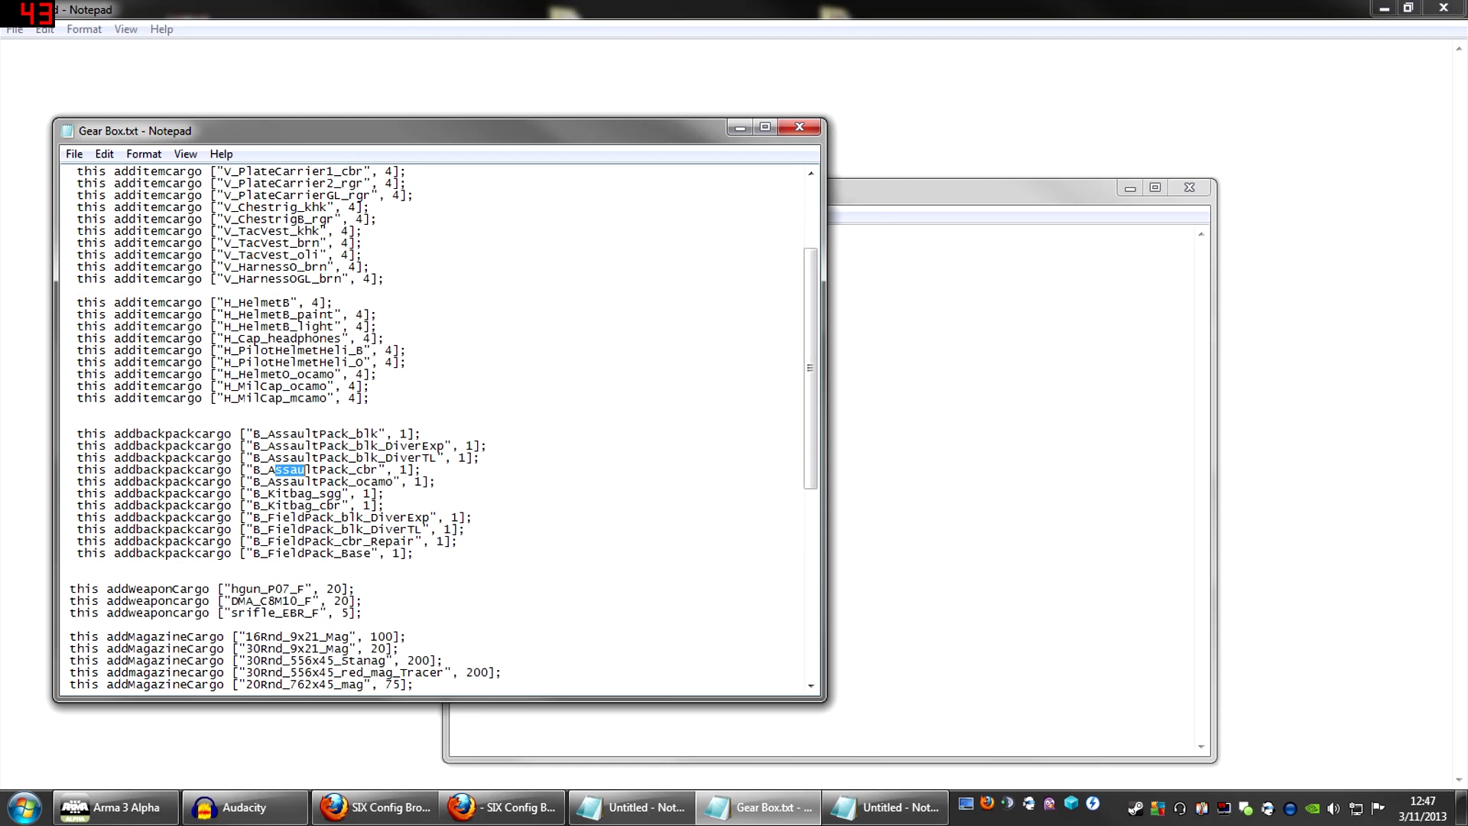
{"action": "scroll", "coordinate": [432, 428], "scroll_direction": "down", "scroll_amount": 3}
{"action": "scroll", "coordinate": [432, 428], "scroll_direction": "up", "scroll_amount": 7}
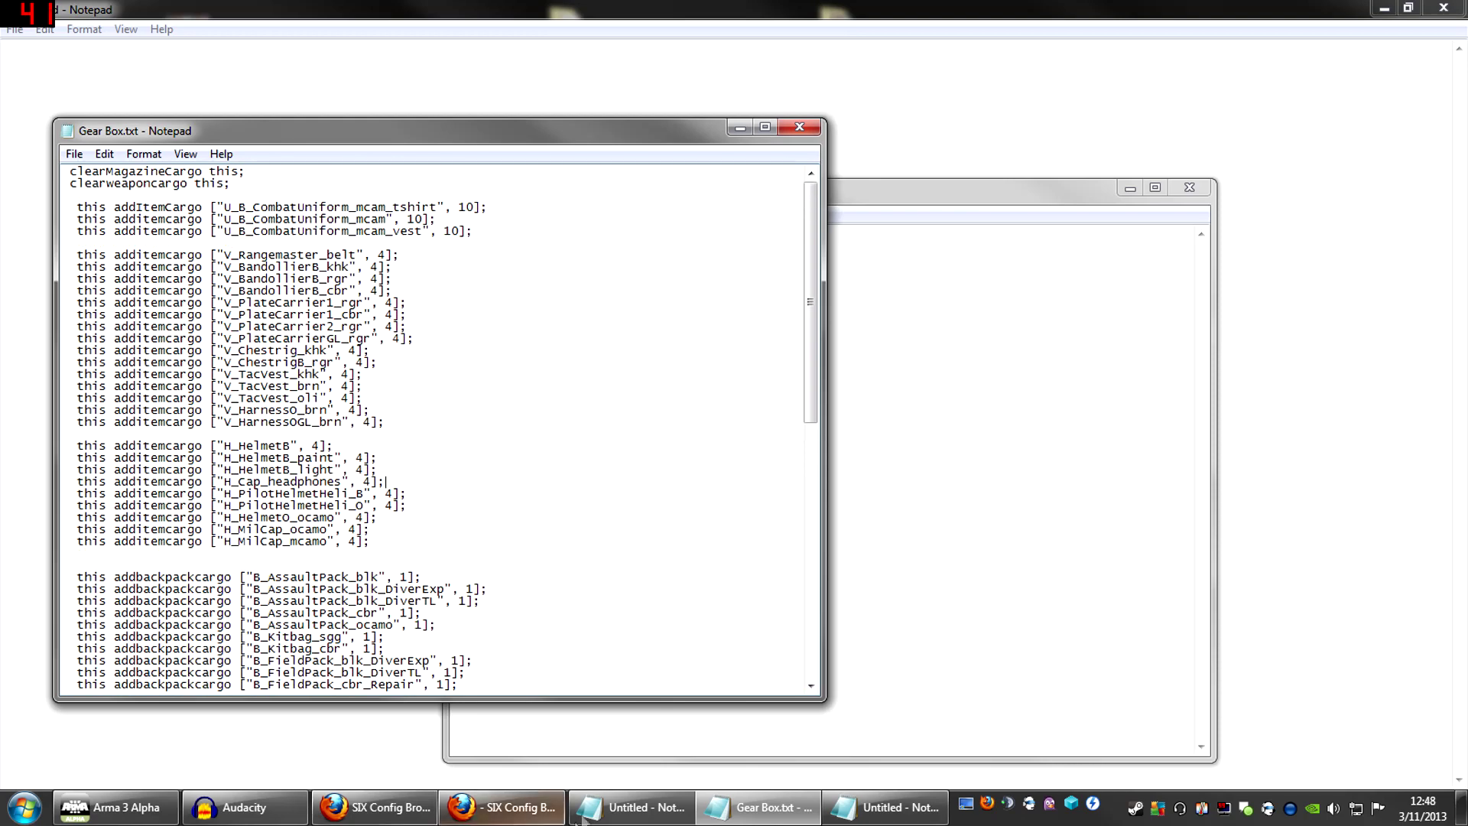
Switch to the SIX Config Browser forum thread in Firefox and open its Weapons class list
{"action": "left_click", "coordinate": [410, 820]}
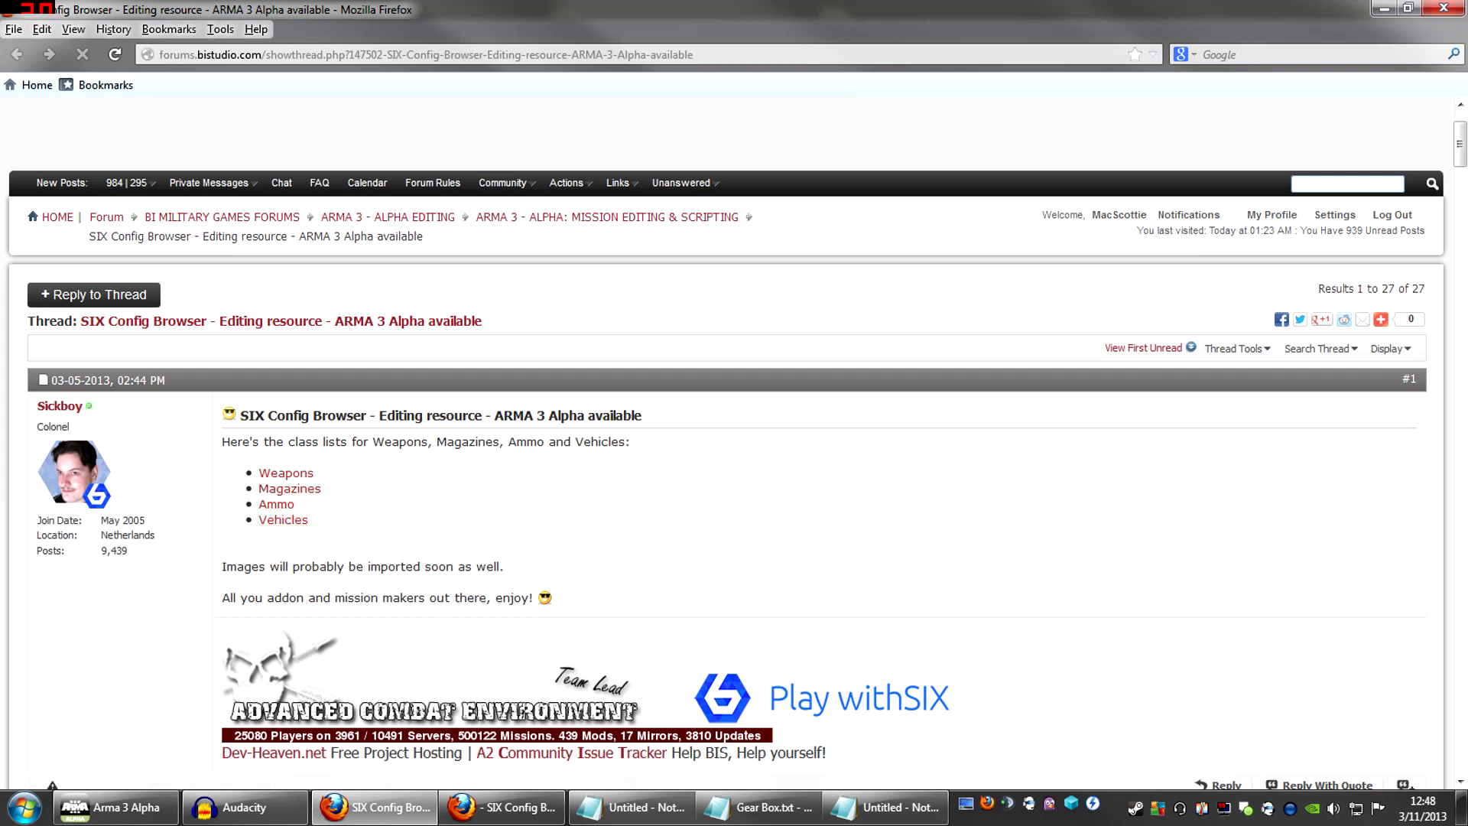
{"action": "left_click", "coordinate": [738, 54]}
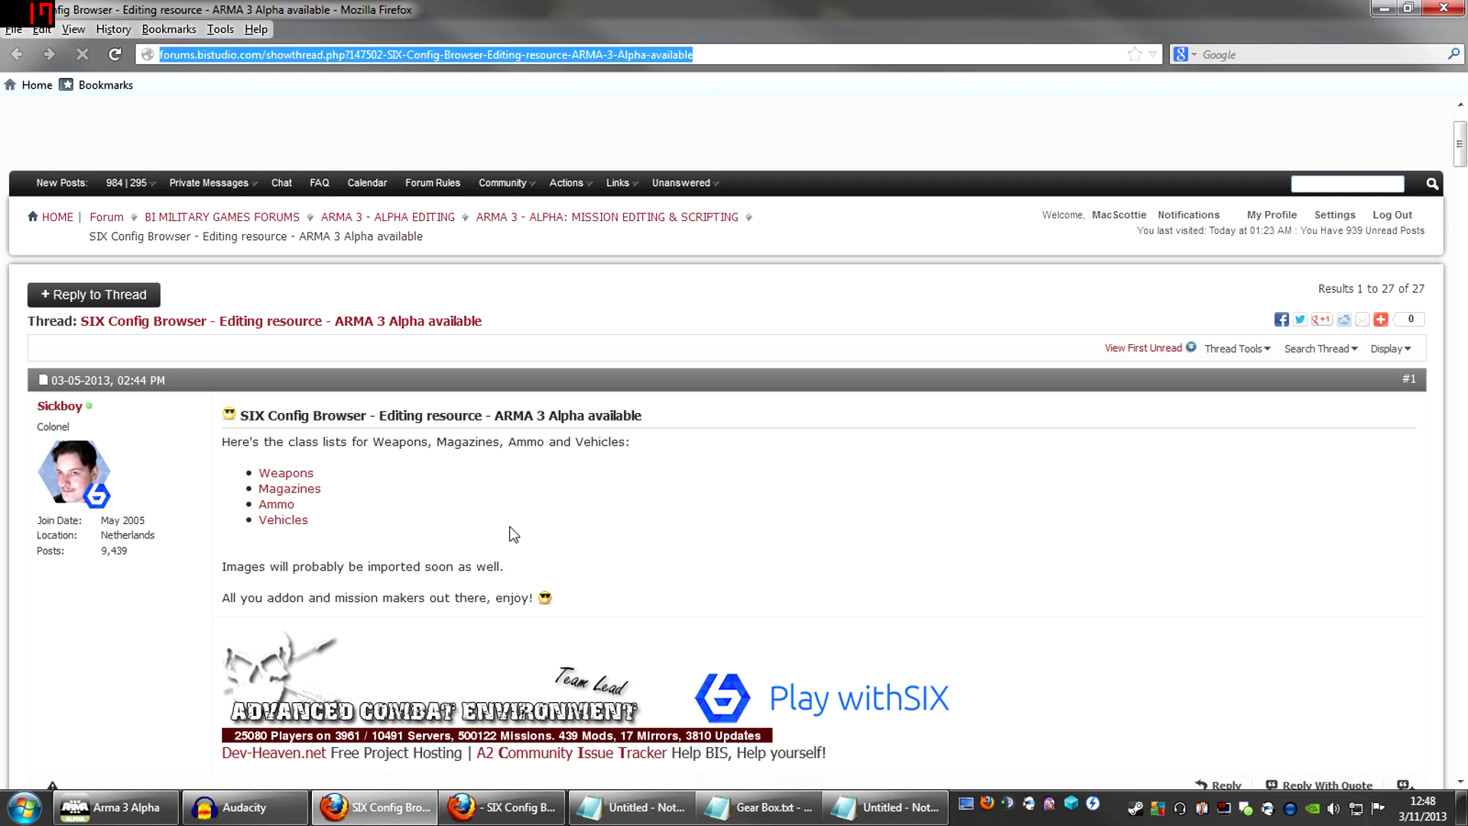
{"action": "left_click", "coordinate": [303, 477]}
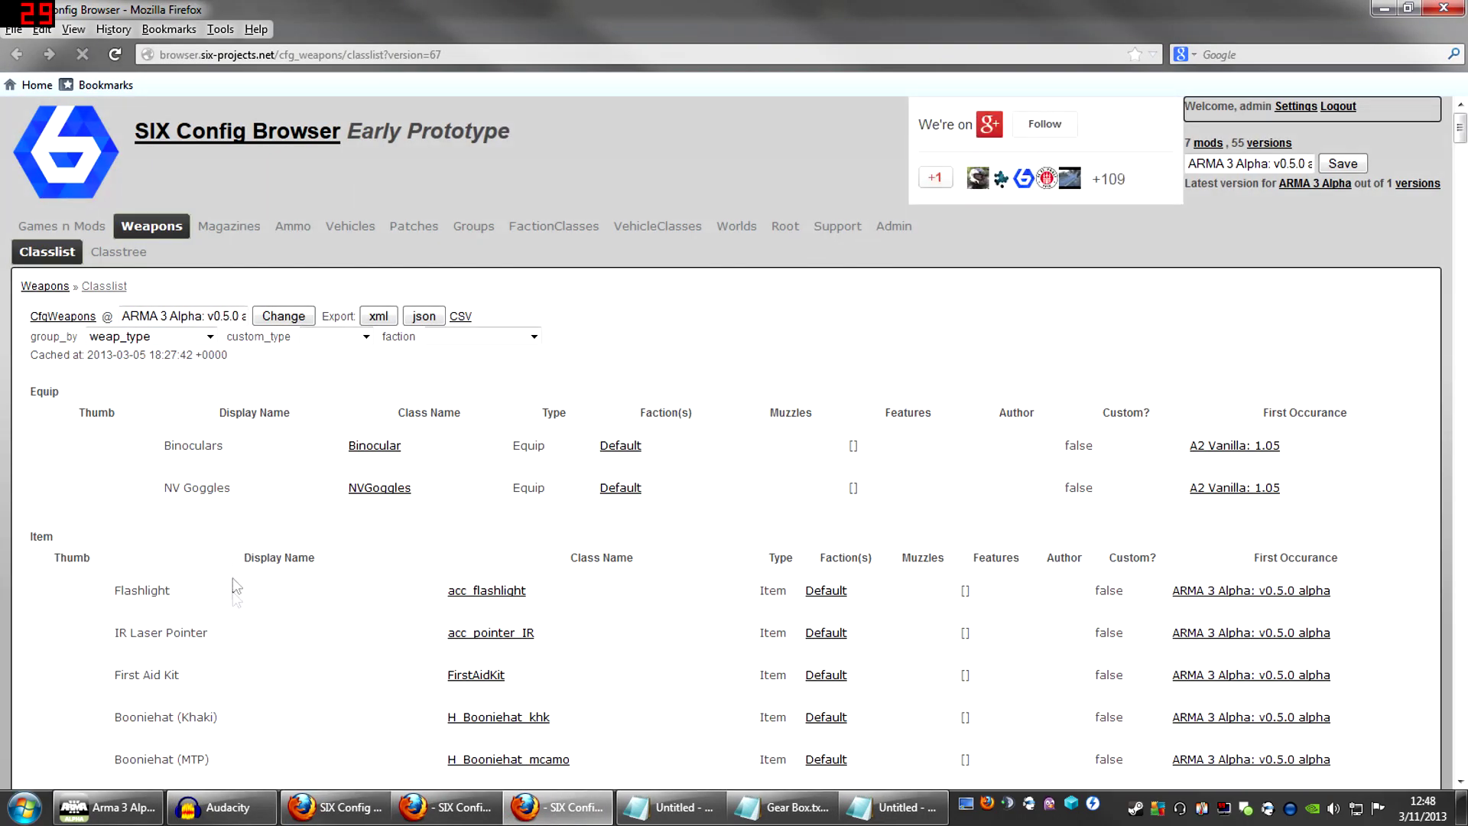
Look through the weapons class list from the equipment and items down to the launchers, pistols and rifles
{"action": "scroll", "coordinate": [180, 537], "scroll_direction": "down", "scroll_amount": 4}
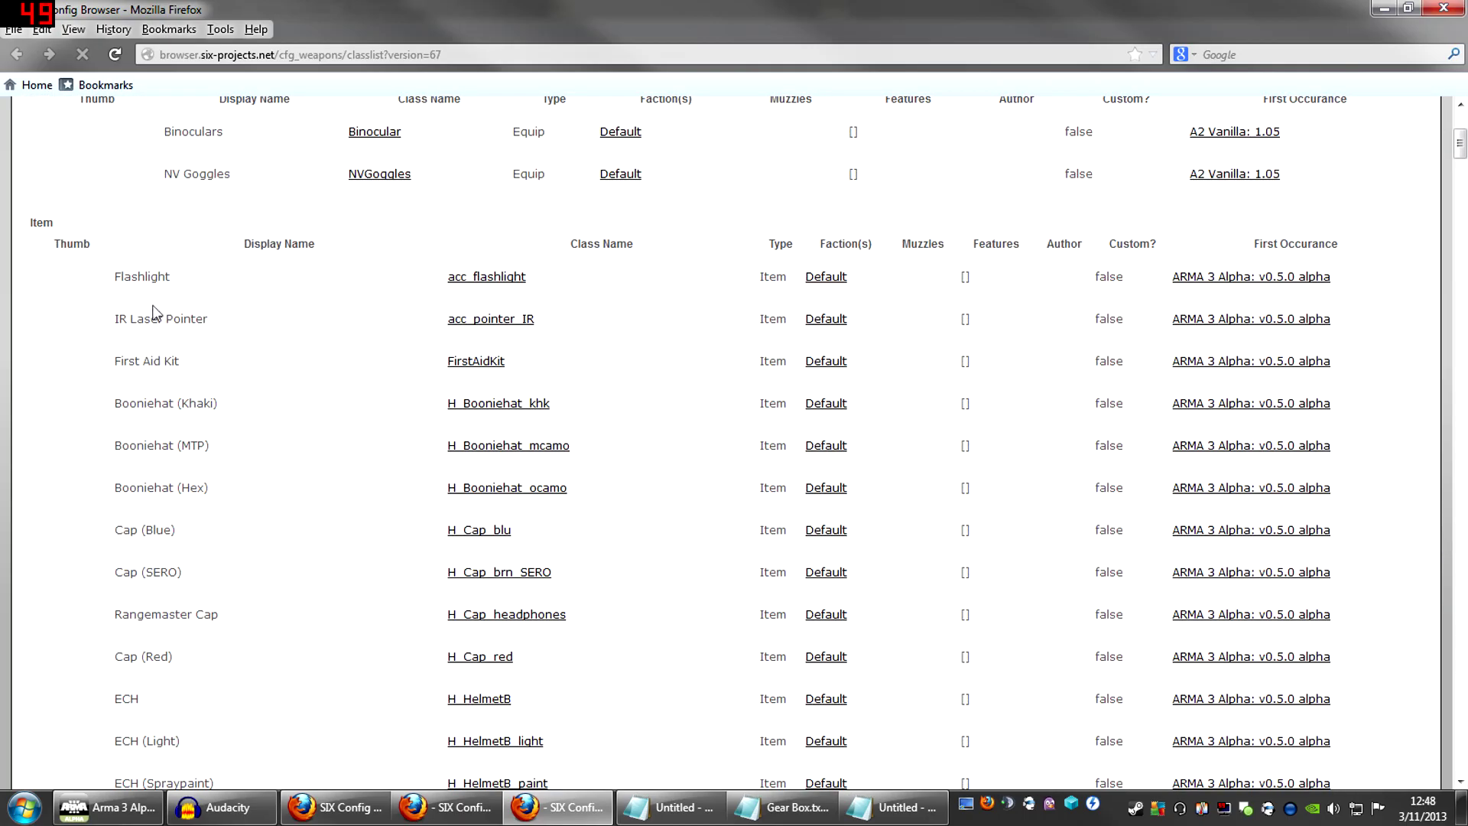
{"action": "scroll", "coordinate": [159, 595], "scroll_direction": "down", "scroll_amount": 4}
{"action": "scroll", "coordinate": [158, 593], "scroll_direction": "down", "scroll_amount": 7}
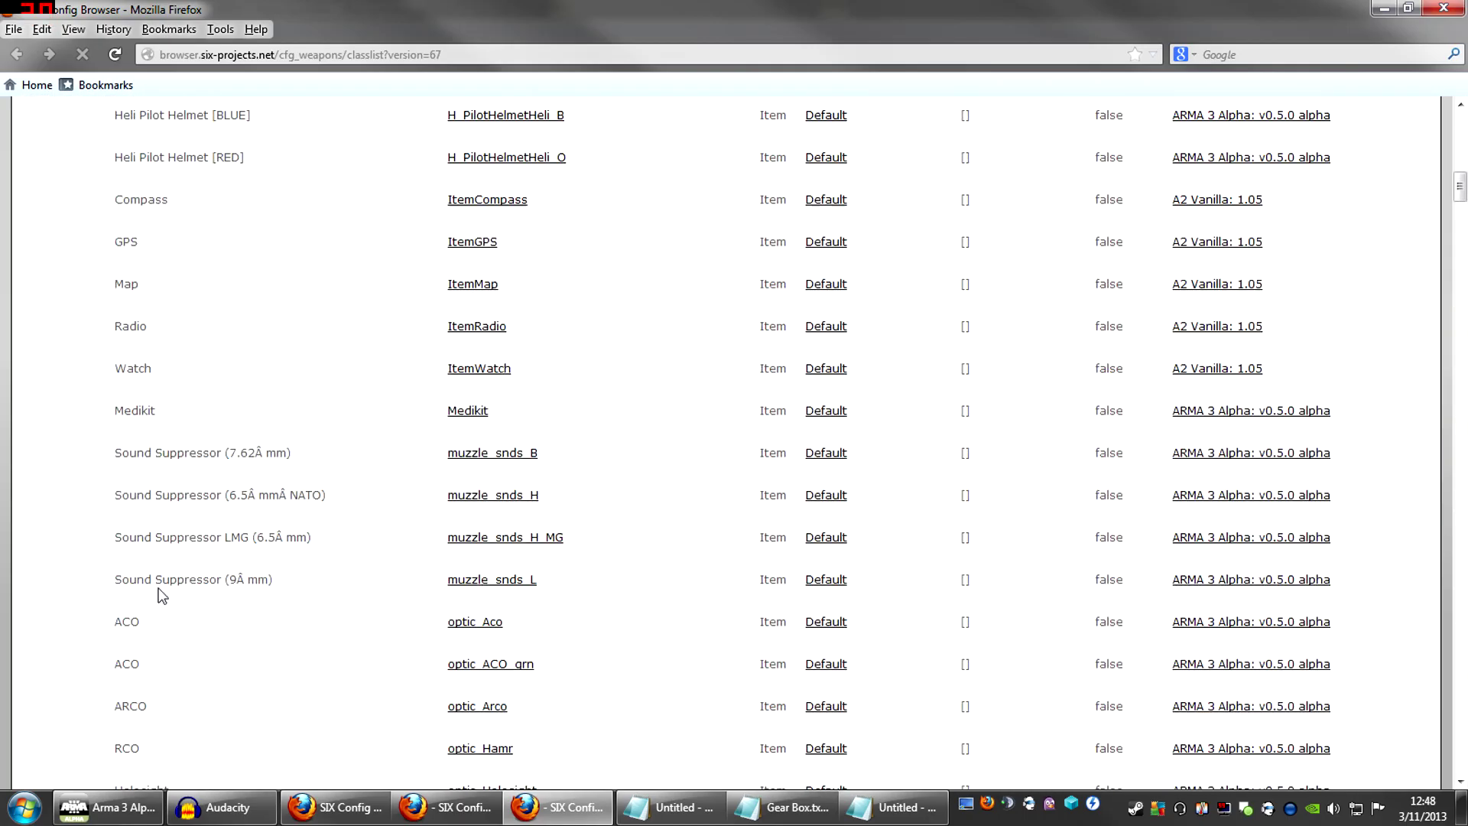
{"action": "scroll", "coordinate": [252, 608], "scroll_direction": "down", "scroll_amount": 5}
{"action": "scroll", "coordinate": [251, 605], "scroll_direction": "down", "scroll_amount": 20}
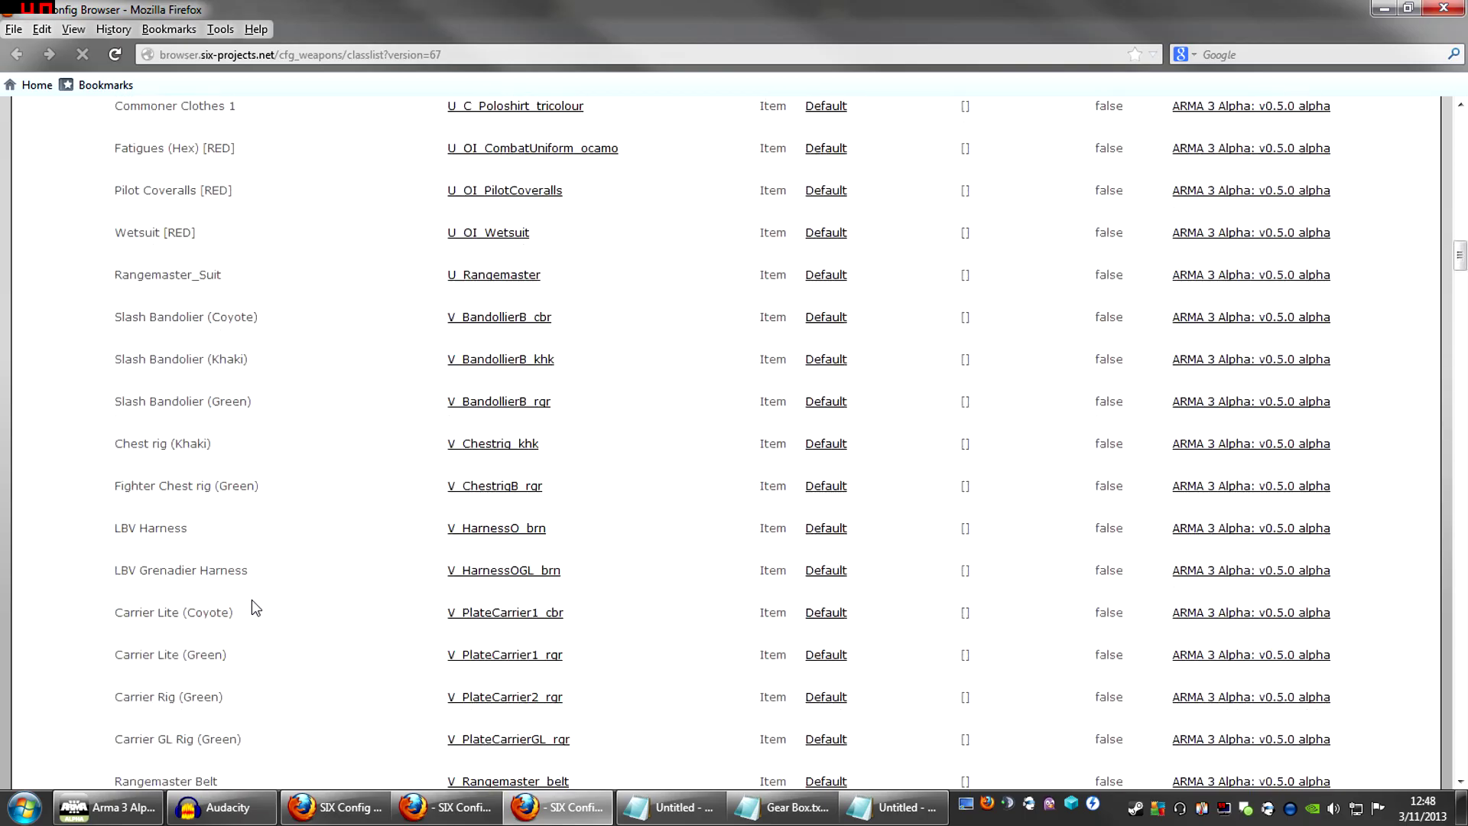
{"action": "scroll", "coordinate": [248, 595], "scroll_direction": "up", "scroll_amount": 1}
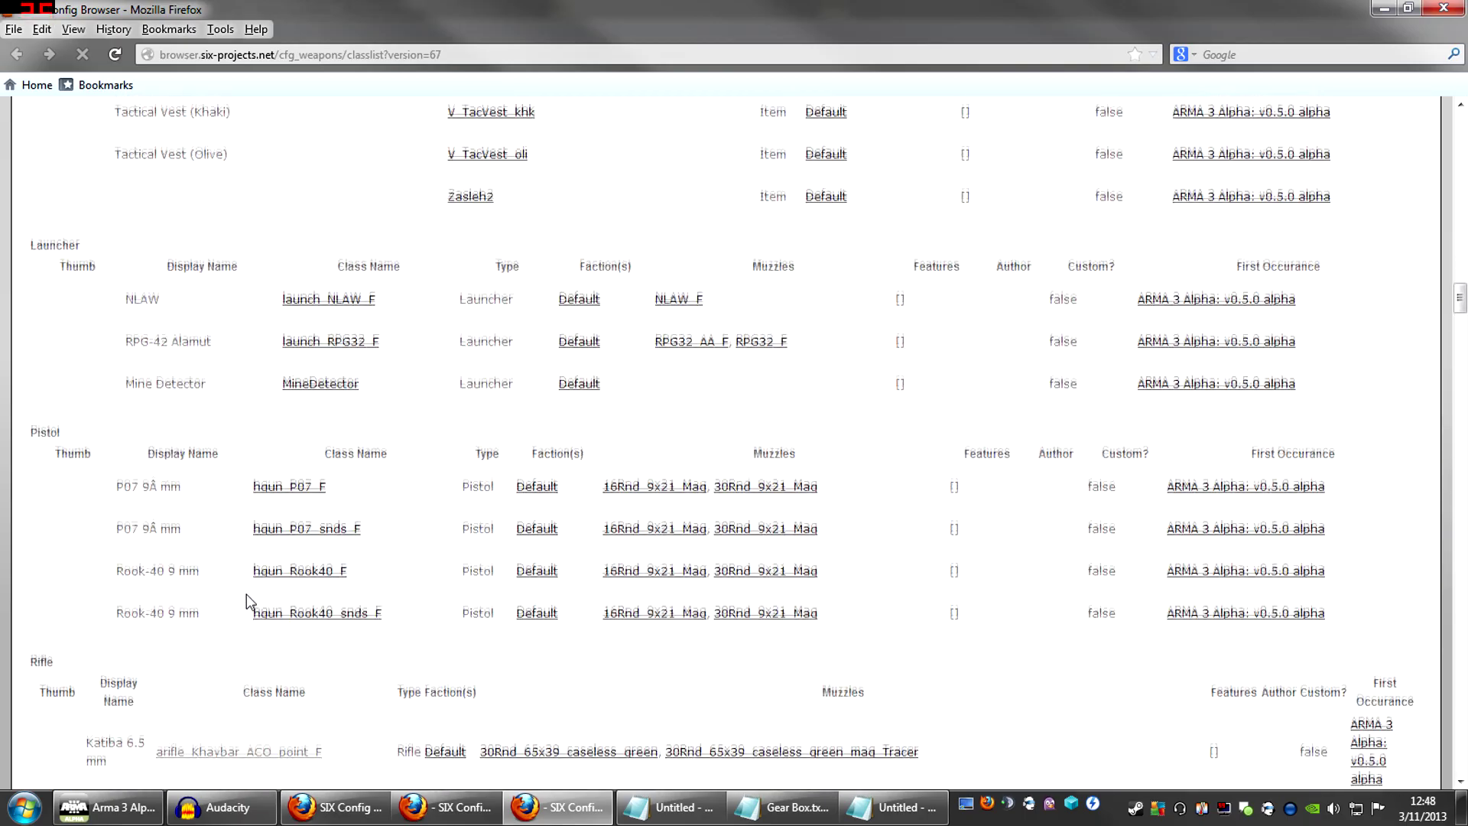
{"action": "scroll", "coordinate": [246, 594], "scroll_direction": "down", "scroll_amount": 2}
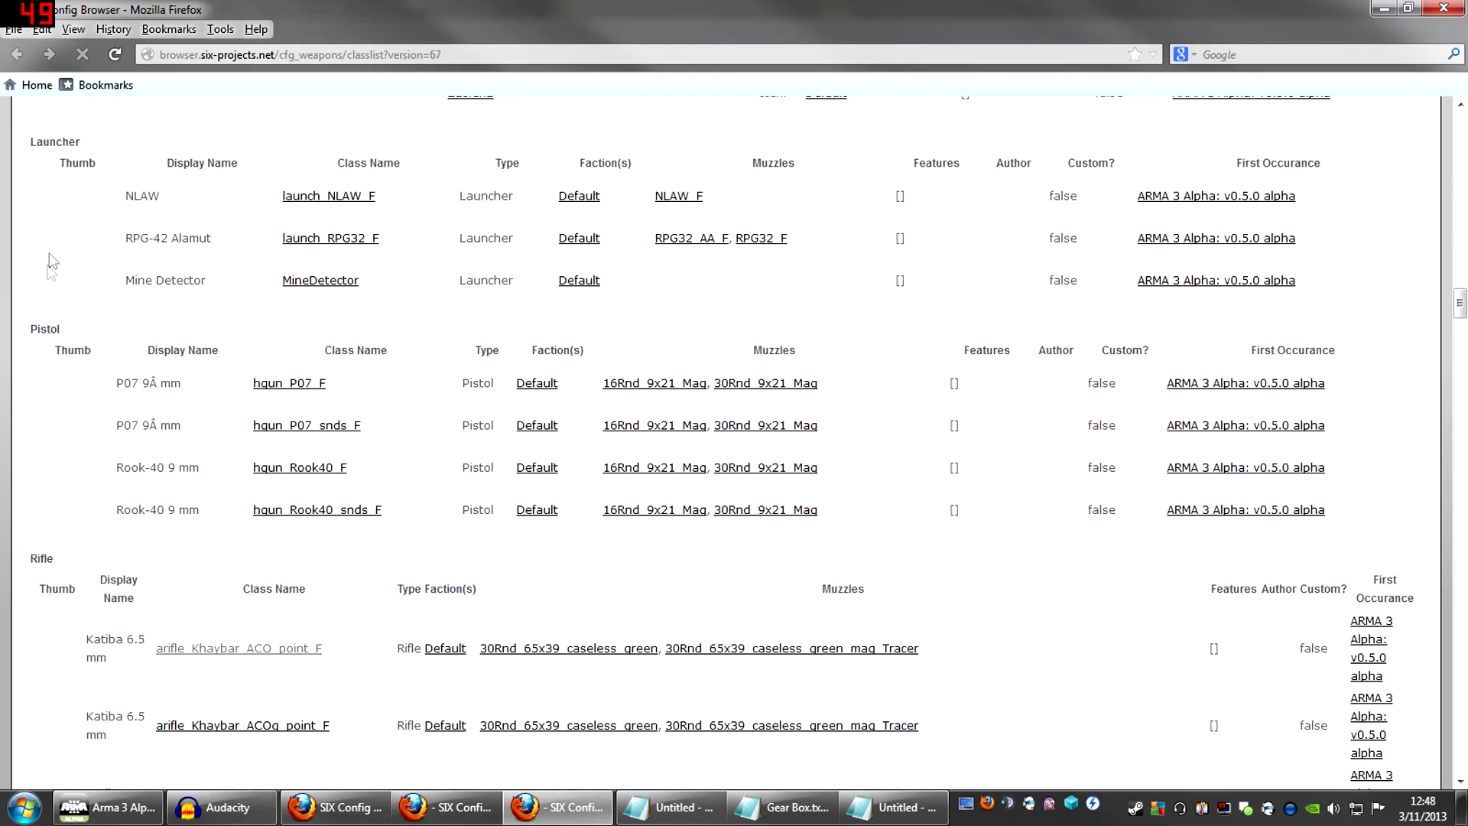
{"action": "scroll", "coordinate": [38, 360], "scroll_direction": "down", "scroll_amount": 4}
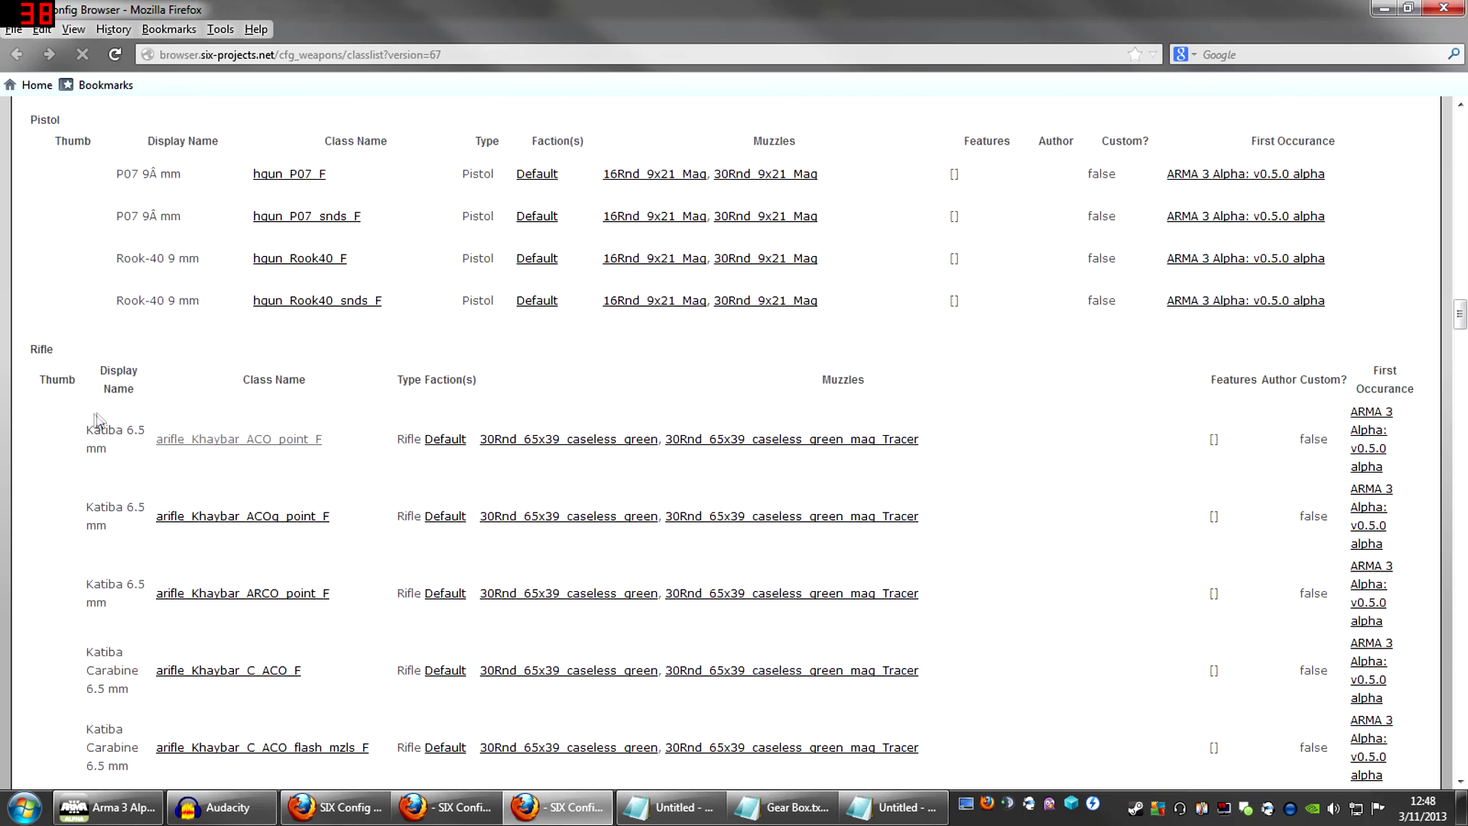
Examine the first Katiba 6.5 mm rifle's display name, its class name arifle_Khaybar_ACO_point_F and its compatible magazines
{"action": "left_click_drag", "start_coordinate": [85, 429], "coordinate": [115, 453]}
{"action": "left_click_drag", "start_coordinate": [155, 441], "coordinate": [322, 444]}
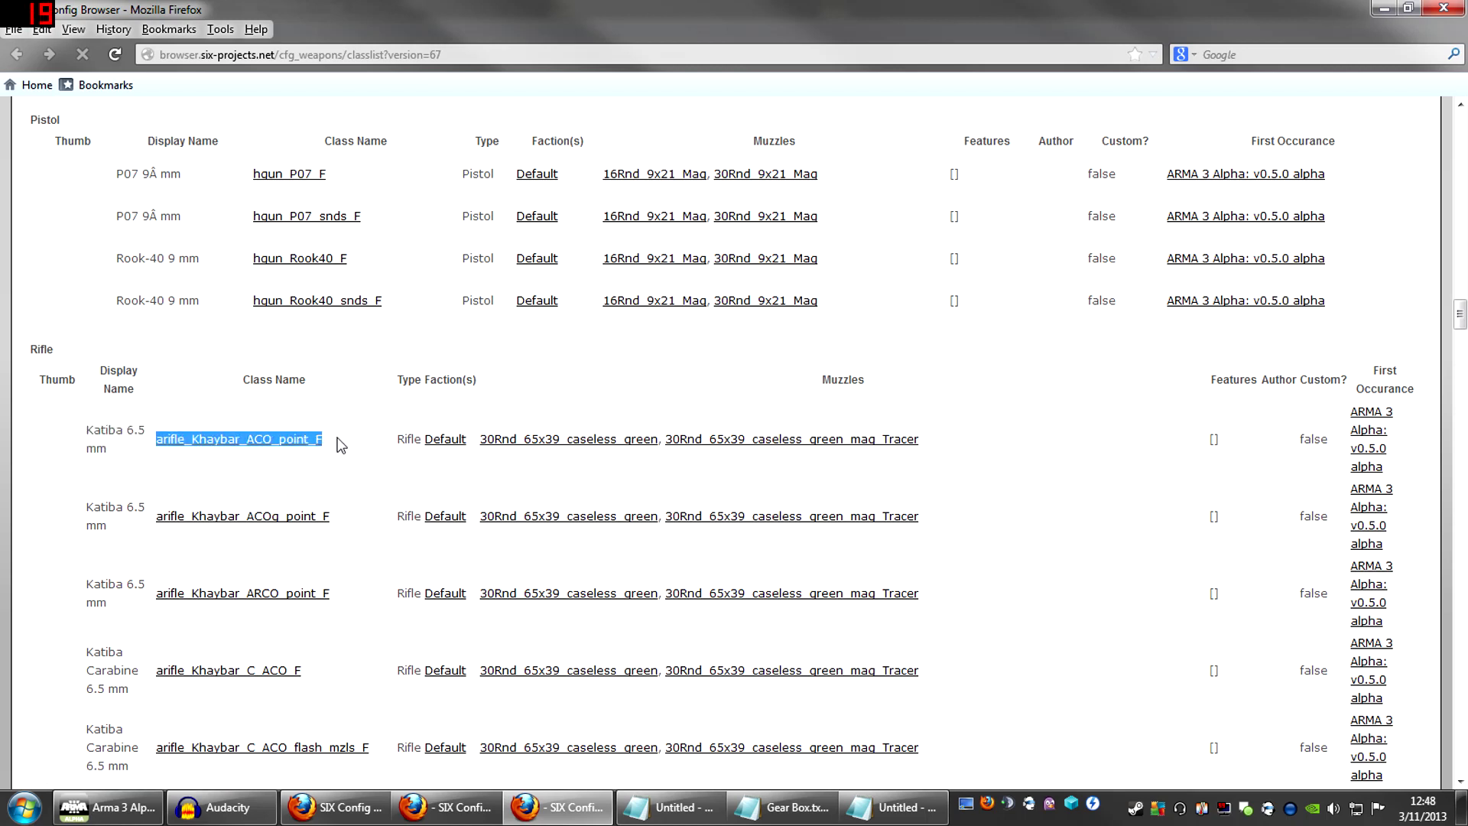
{"action": "left_click", "coordinate": [324, 442]}
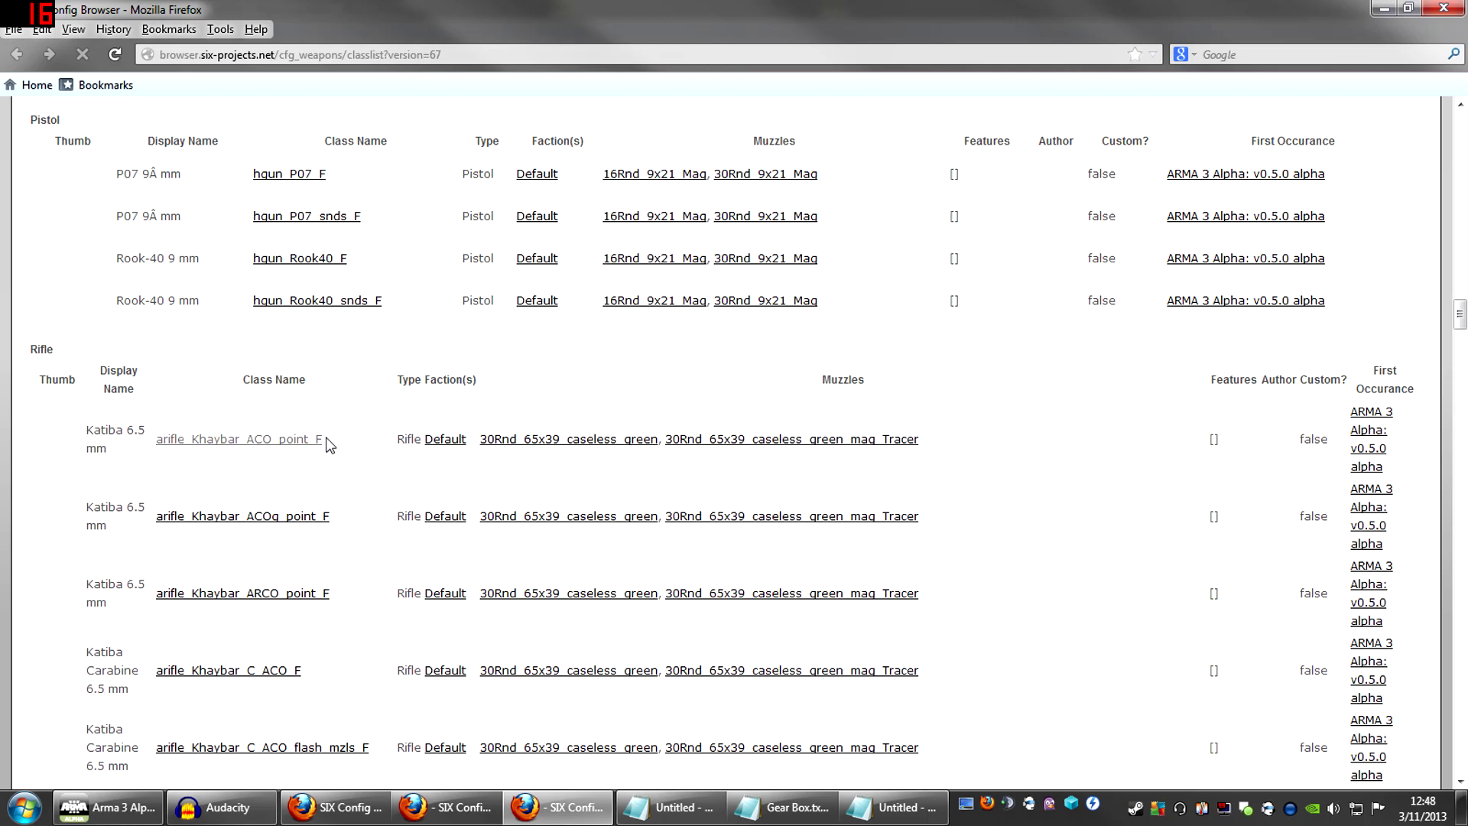
{"action": "left_click_drag", "start_coordinate": [322, 442], "coordinate": [163, 445]}
{"action": "left_click_drag", "start_coordinate": [519, 449], "coordinate": [644, 447]}
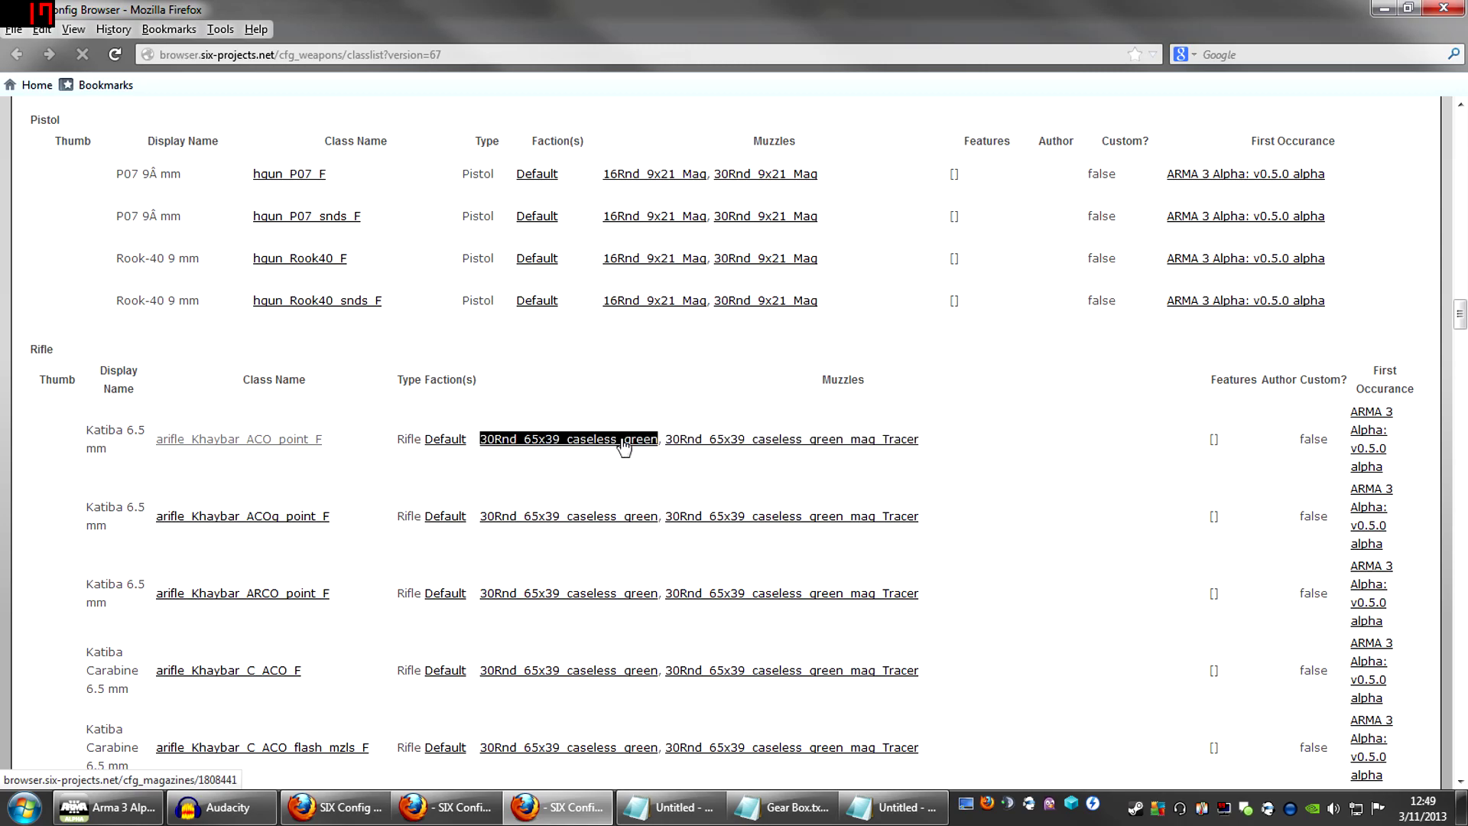
{"action": "scroll", "coordinate": [333, 507], "scroll_direction": "up", "scroll_amount": 3}
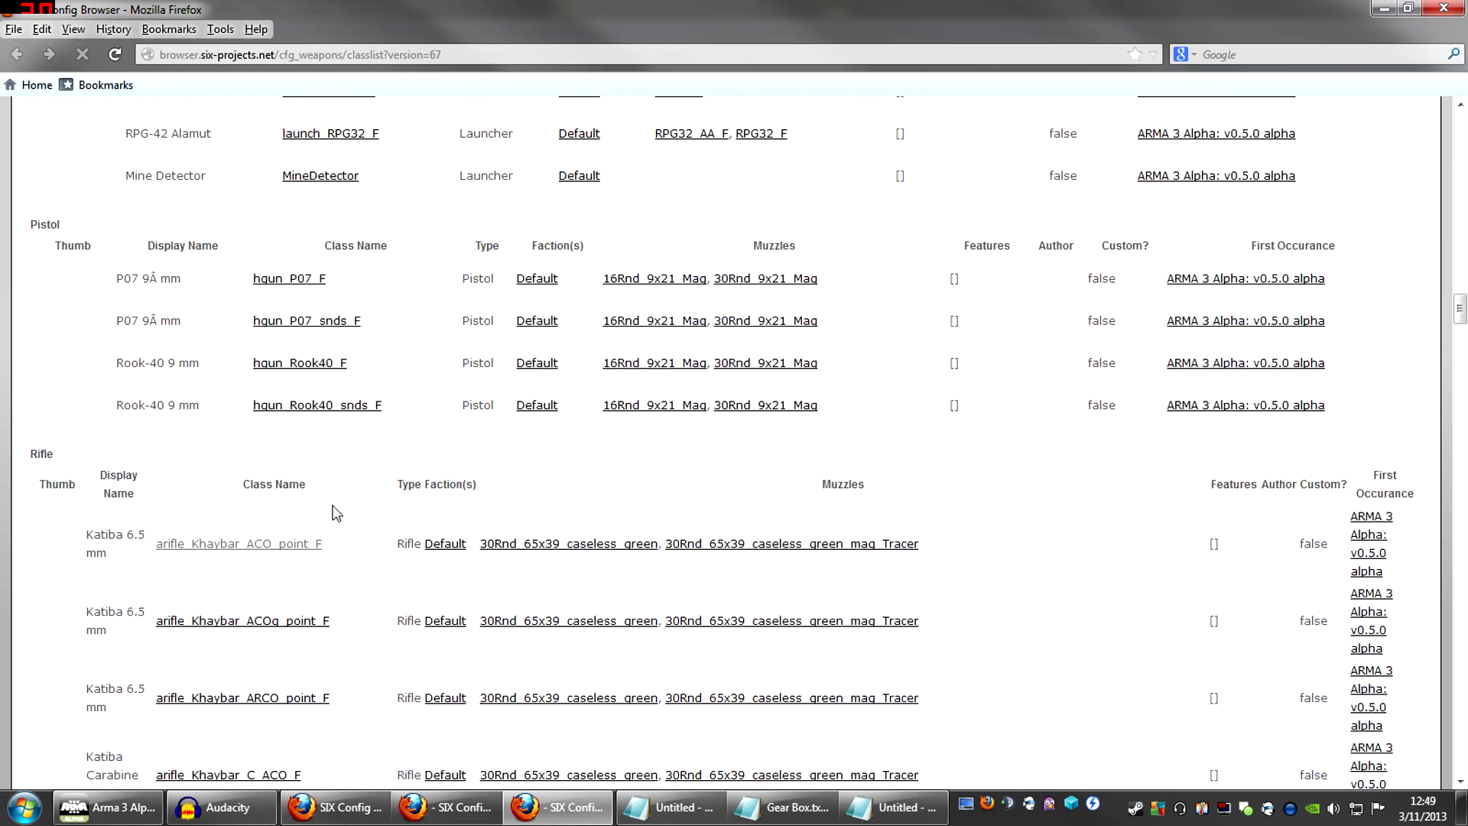
{"action": "scroll", "coordinate": [328, 506], "scroll_direction": "up", "scroll_amount": 3}
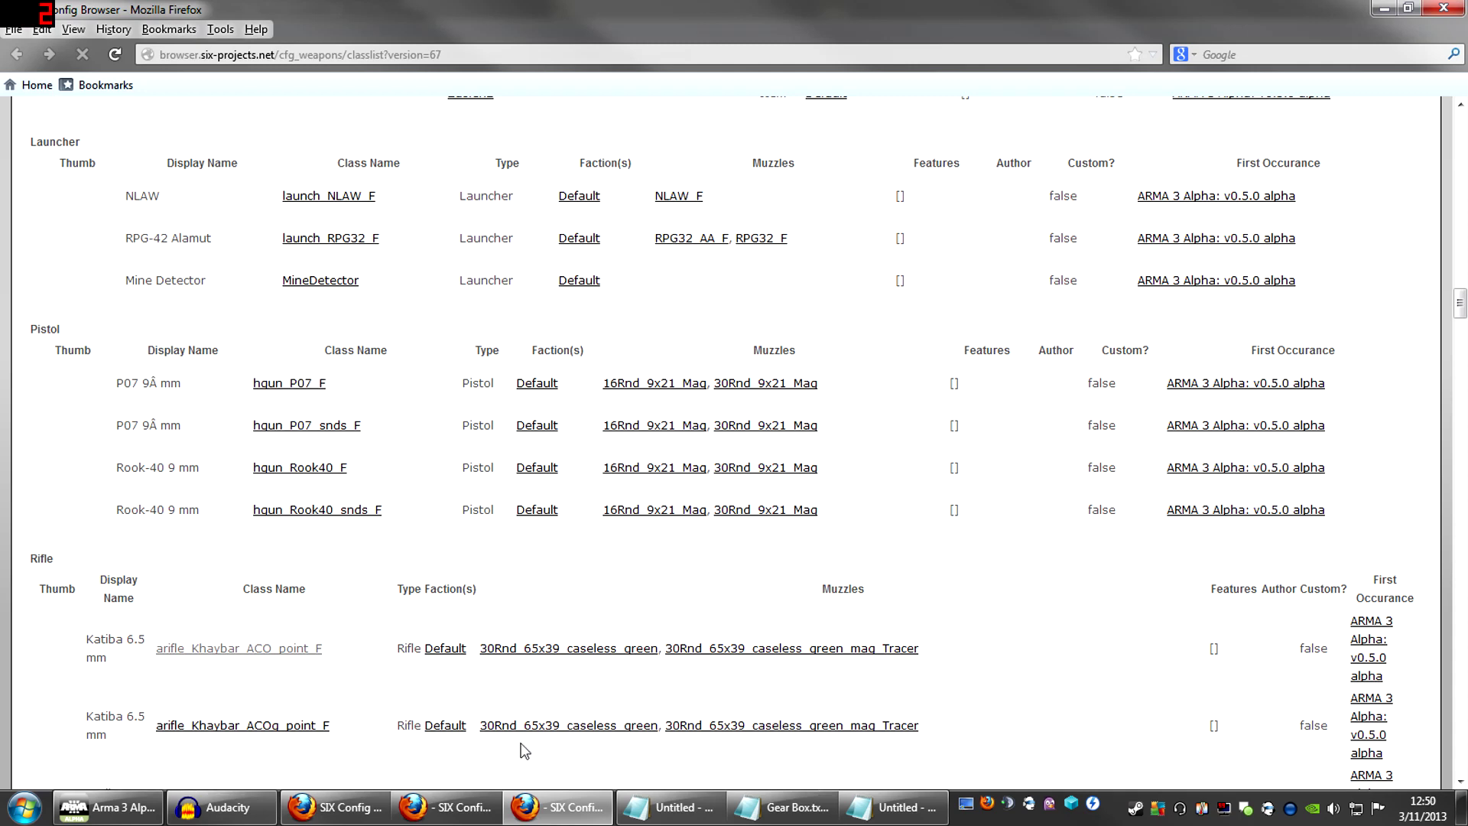
Switch to Gear Box.txt in Notepad and examine each part of the V_Rangemaster_belt line, from keyword and command to class name and quantity
{"action": "left_click", "coordinate": [894, 808]}
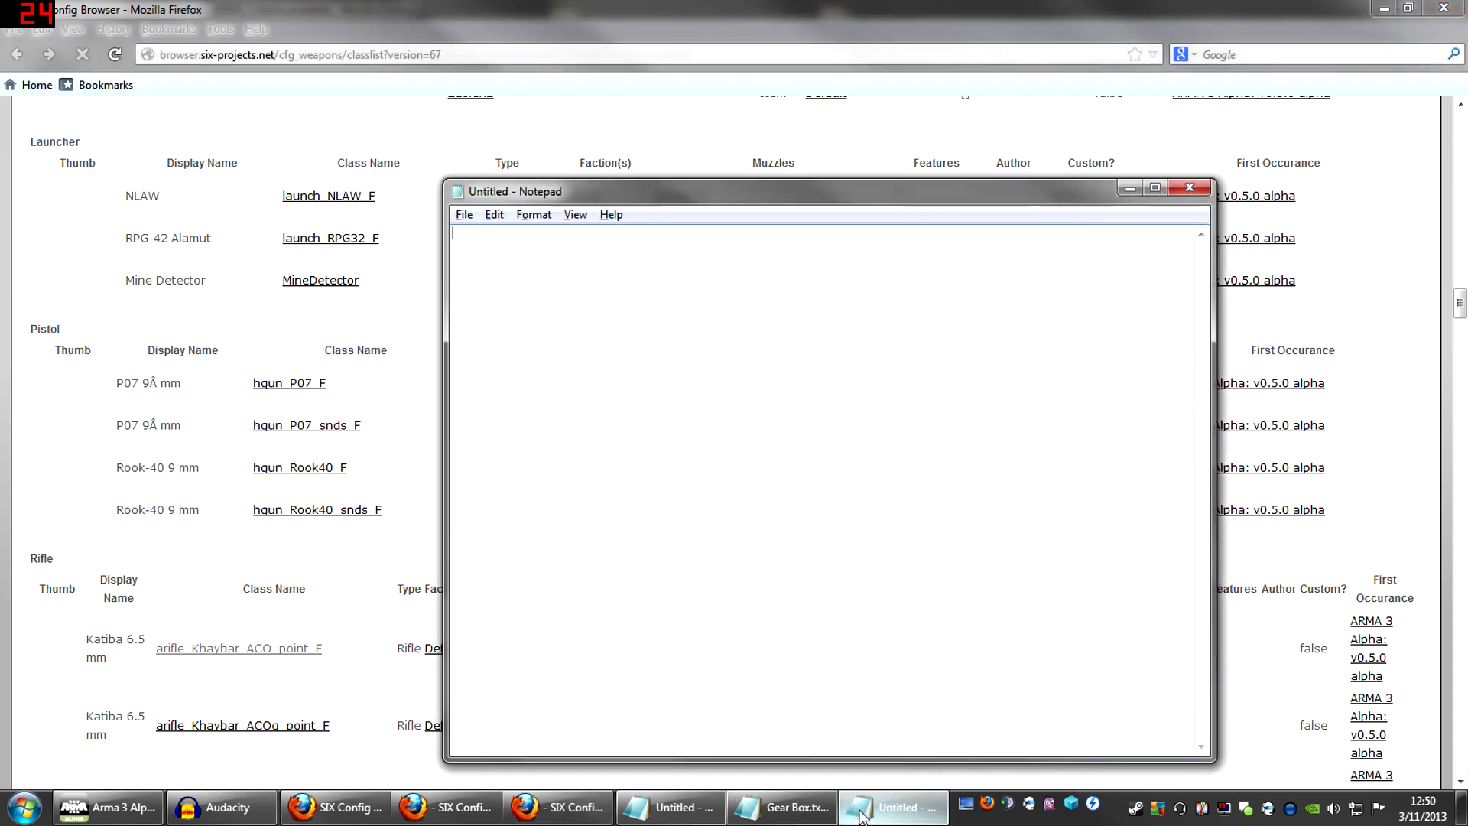
{"action": "left_click", "coordinate": [790, 812]}
{"action": "left_click_drag", "start_coordinate": [399, 255], "coordinate": [70, 255]}
{"action": "left_click", "coordinate": [70, 255]}
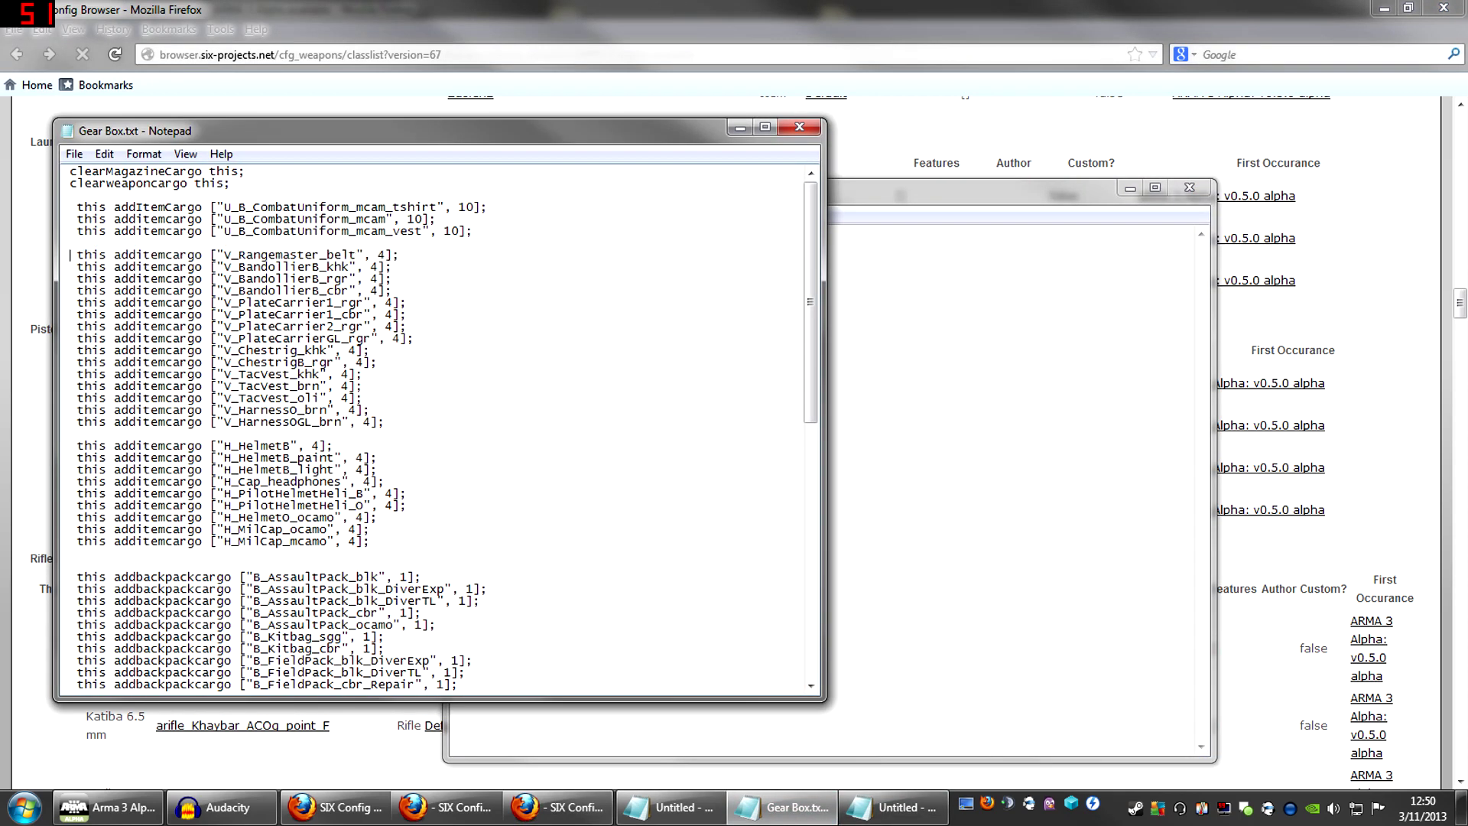
{"action": "key", "text": "shift+Right"}
{"action": "key", "text": "shift+Right"}
{"action": "key", "text": "shift+Right"}
{"action": "key", "text": "shift+Right"}
{"action": "key", "text": "Right"}
{"action": "key", "text": "Right"}
{"action": "key", "text": "shift+Right"}
{"action": "key", "text": "shift+Right"}
{"action": "key", "text": "shift+Right"}
{"action": "key", "text": "shift+Right"}
{"action": "key", "text": "shift+Right"}
{"action": "key", "text": "shift+Right"}
{"action": "key", "text": "shift+Right"}
{"action": "key", "text": "shift+Right"}
{"action": "key", "text": "shift+Right"}
{"action": "key", "text": "shift+Right"}
{"action": "key", "text": "shift+Right"}
{"action": "key", "text": "shift+Right"}
{"action": "key", "text": "Right"}
{"action": "key", "text": "Right"}
{"action": "key", "text": "shift+Right"}
{"action": "key", "text": "shift+Right"}
{"action": "key", "text": "shift+Right"}
{"action": "key", "text": "shift+Right"}
{"action": "key", "text": "shift+Right"}
{"action": "key", "text": "shift+Right"}
{"action": "key", "text": "shift+Right"}
{"action": "key", "text": "shift+Right"}
{"action": "key", "text": "shift+Right"}
{"action": "key", "text": "shift+Right"}
{"action": "key", "text": "shift+Right"}
{"action": "key", "text": "shift+Right"}
{"action": "key", "text": "shift+Right"}
{"action": "key", "text": "shift+Right"}
{"action": "key", "text": "shift+Right"}
{"action": "key", "text": "shift+Right"}
{"action": "key", "text": "shift+Right"}
{"action": "key", "text": "shift+Right"}
{"action": "key", "text": "shift+Right"}
{"action": "key", "text": "shift+Right"}
{"action": "key", "text": "Right"}
{"action": "key", "text": "Right"}
{"action": "key", "text": "Right"}
{"action": "key", "text": "Right"}
{"action": "key", "text": "shift+Right"}
Review the whole V_Rangemaster_belt line again, focusing on its "this" keyword and quoted class name
{"action": "left_click", "coordinate": [166, 267]}
{"action": "left_click_drag", "start_coordinate": [107, 255], "coordinate": [62, 254]}
{"action": "left_click", "coordinate": [77, 254]}
{"action": "left_click_drag", "start_coordinate": [77, 255], "coordinate": [401, 254]}
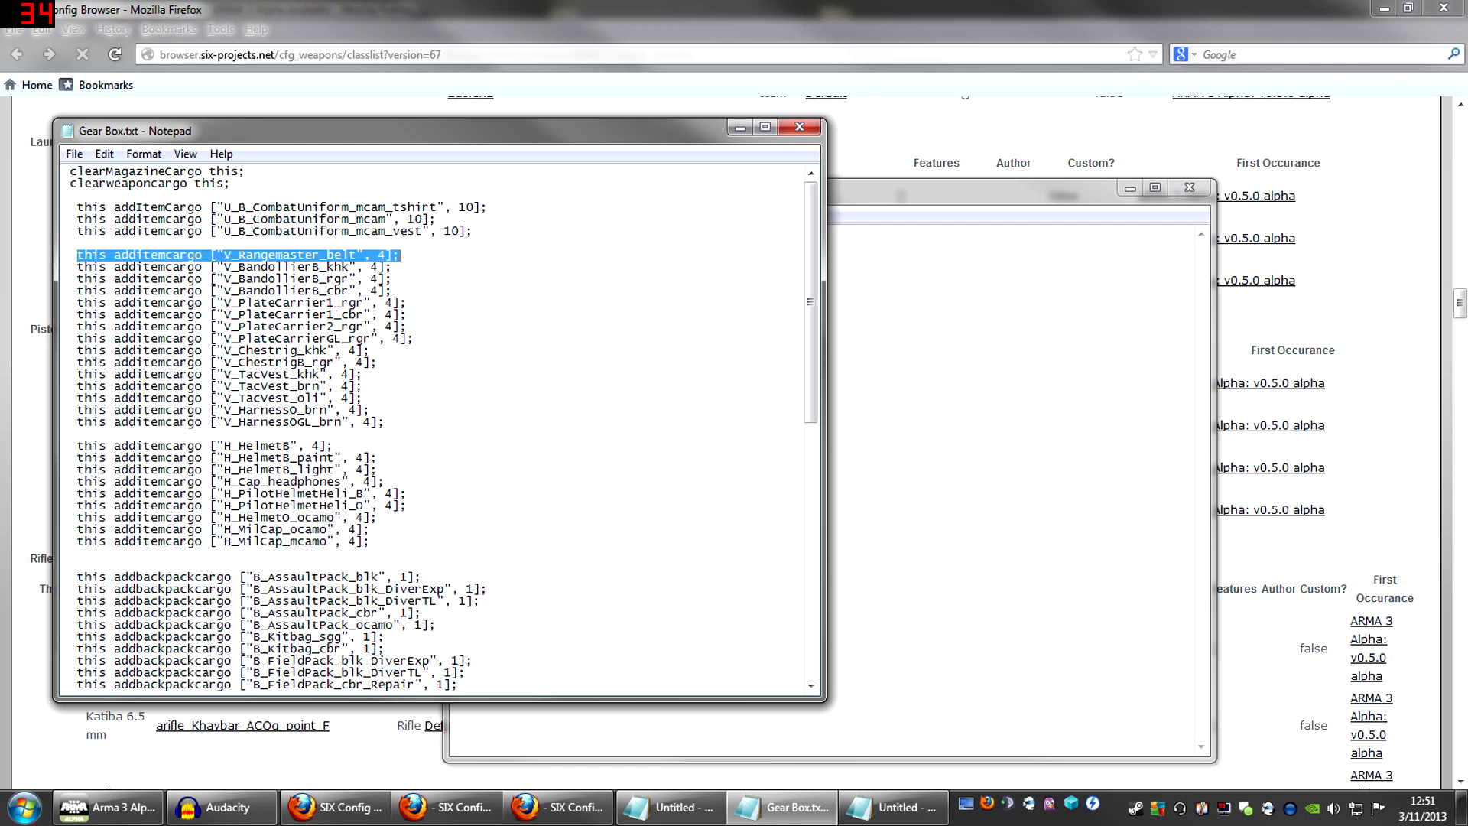
{"action": "left_click", "coordinate": [379, 254]}
{"action": "left_click_drag", "start_coordinate": [107, 255], "coordinate": [77, 255]}
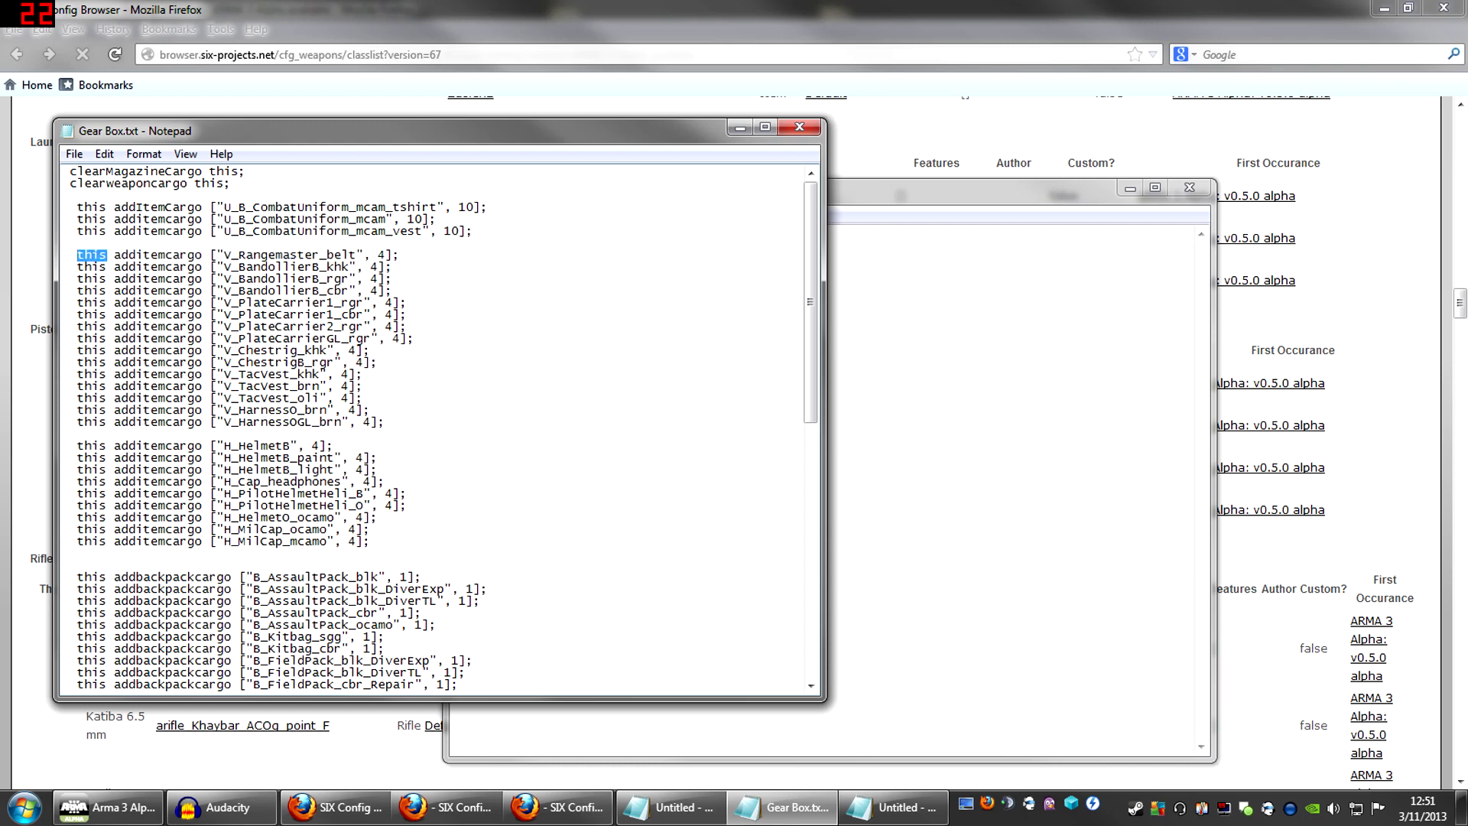
{"action": "left_click_drag", "start_coordinate": [69, 255], "coordinate": [399, 254]}
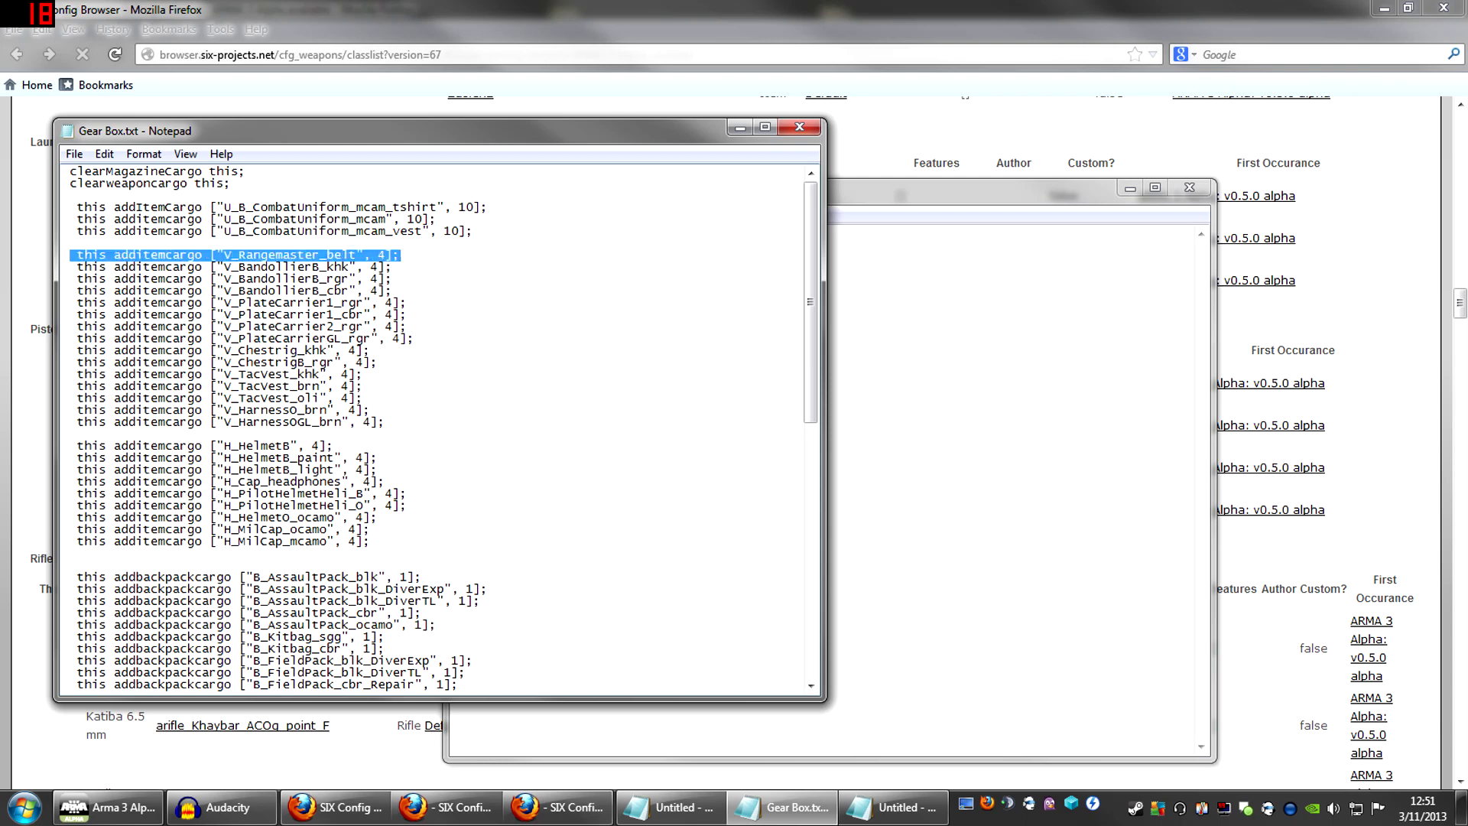
{"action": "left_click", "coordinate": [224, 255]}
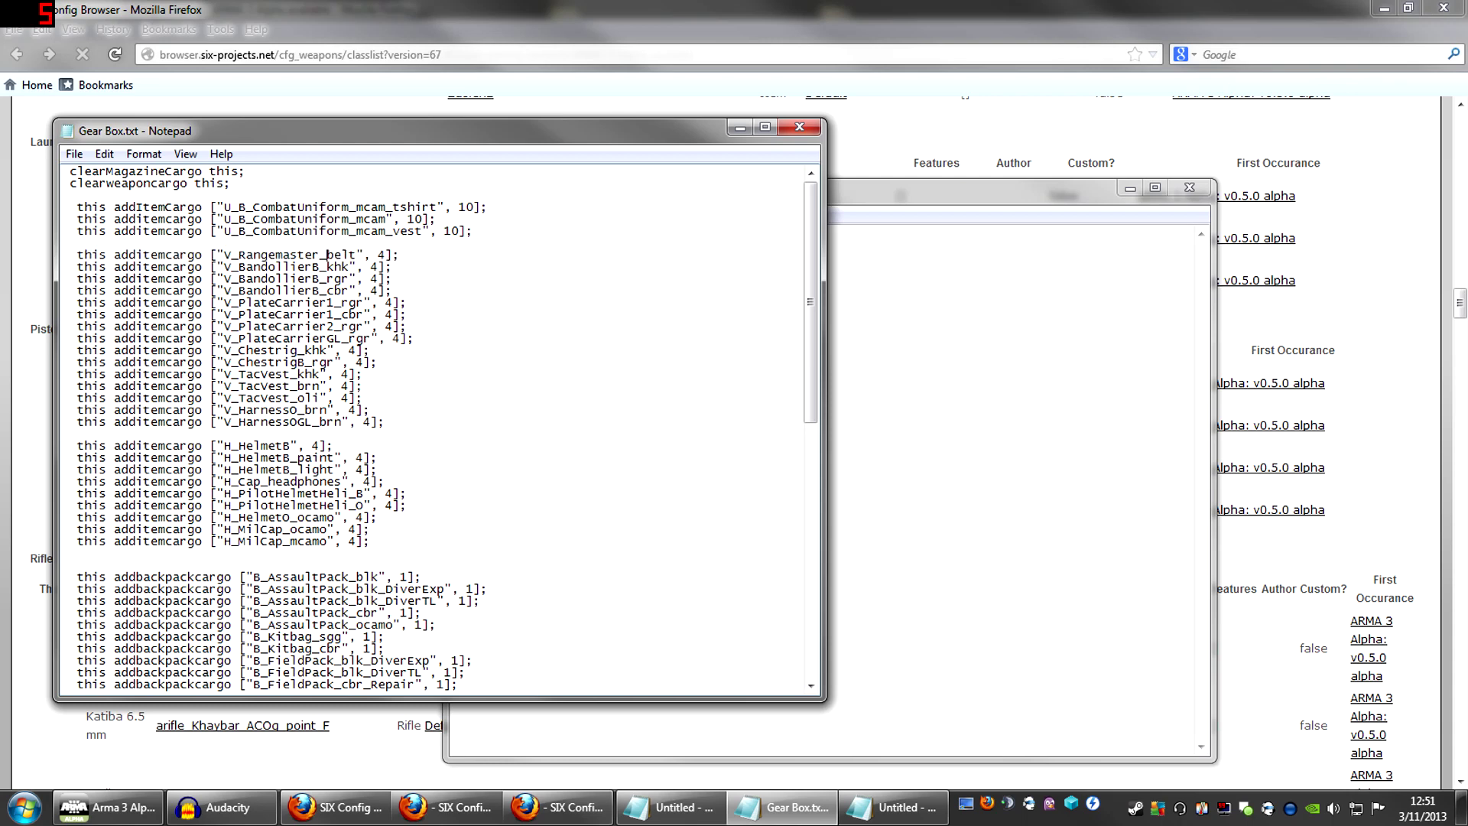
{"action": "left_click_drag", "start_coordinate": [224, 255], "coordinate": [356, 254]}
{"action": "left_click", "coordinate": [357, 255]}
Start a cargo line with "this" in the blank Untitled Notepad document, placed beside Gear Box.txt
{"action": "left_click", "coordinate": [994, 459]}
{"action": "left_click_drag", "start_coordinate": [821, 204], "coordinate": [902, 204]}
{"action": "type", "text": "this"}
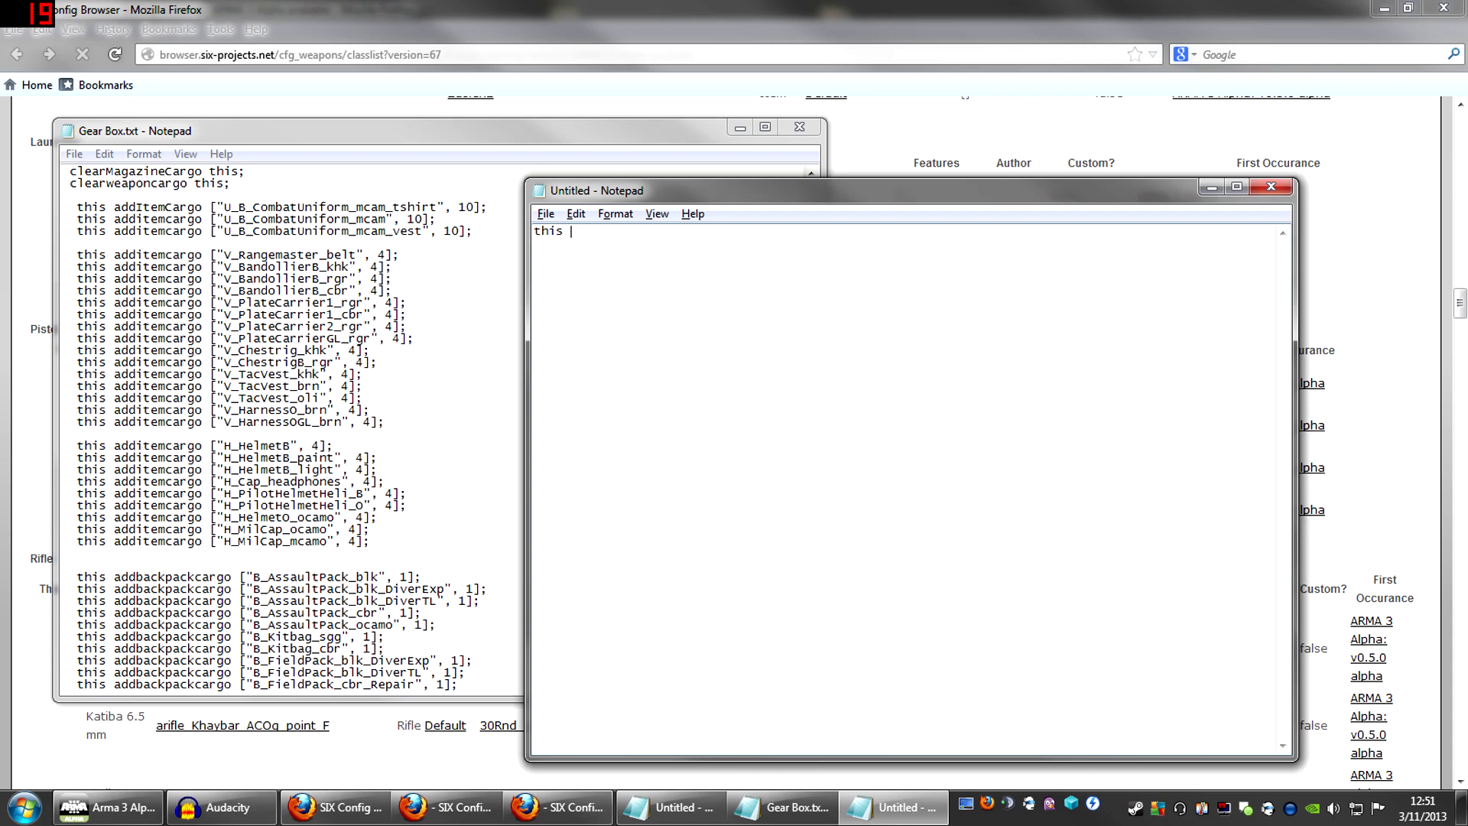
Compare the additemcargo and addweaponCargo command names used in Gear Box.txt
{"action": "left_click", "coordinate": [254, 409]}
{"action": "left_click_drag", "start_coordinate": [113, 254], "coordinate": [203, 255]}
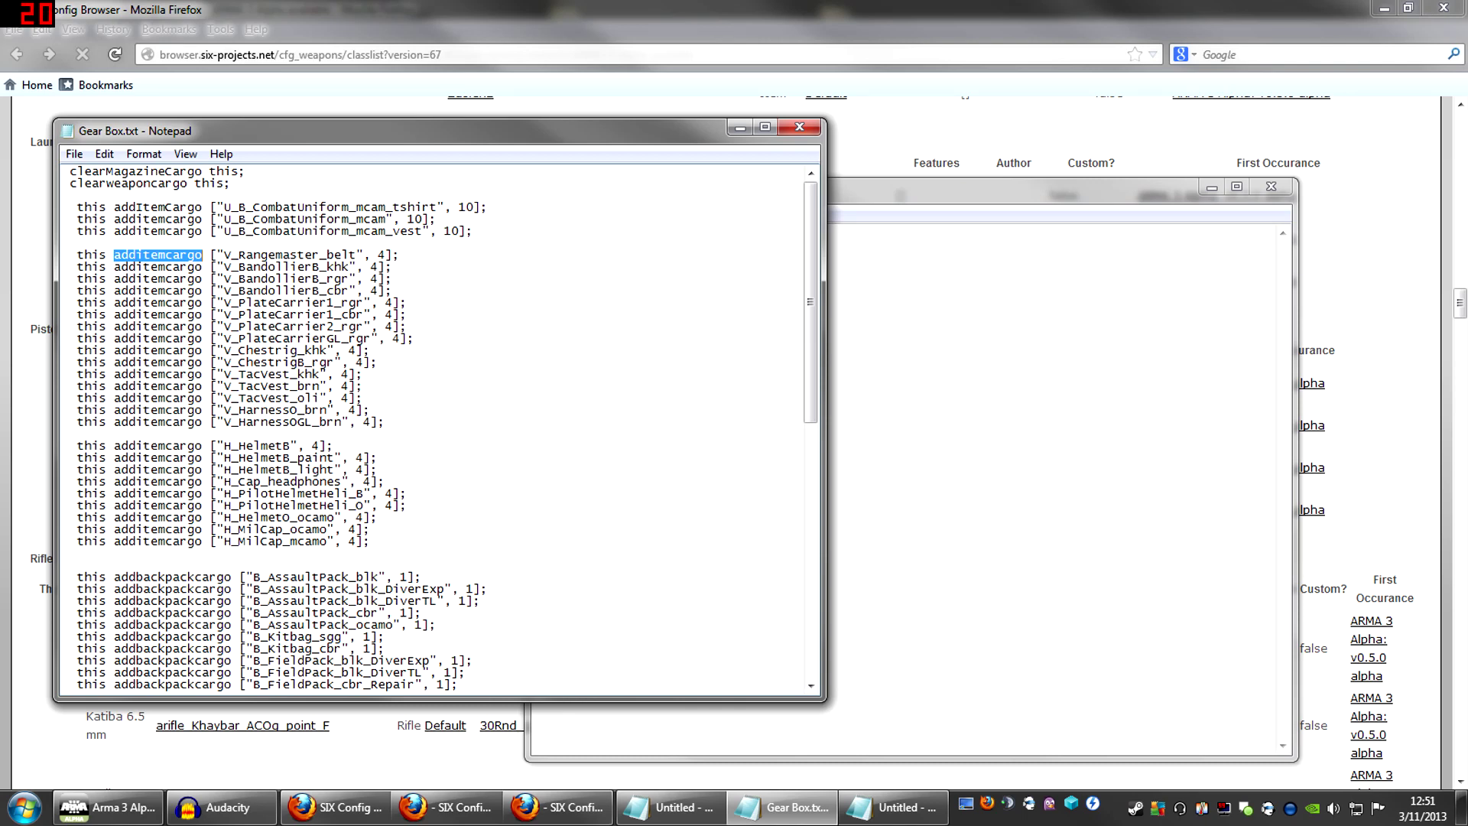
{"action": "scroll", "coordinate": [435, 428], "scroll_direction": "down", "scroll_amount": 9}
{"action": "scroll", "coordinate": [436, 428], "scroll_direction": "down", "scroll_amount": 4}
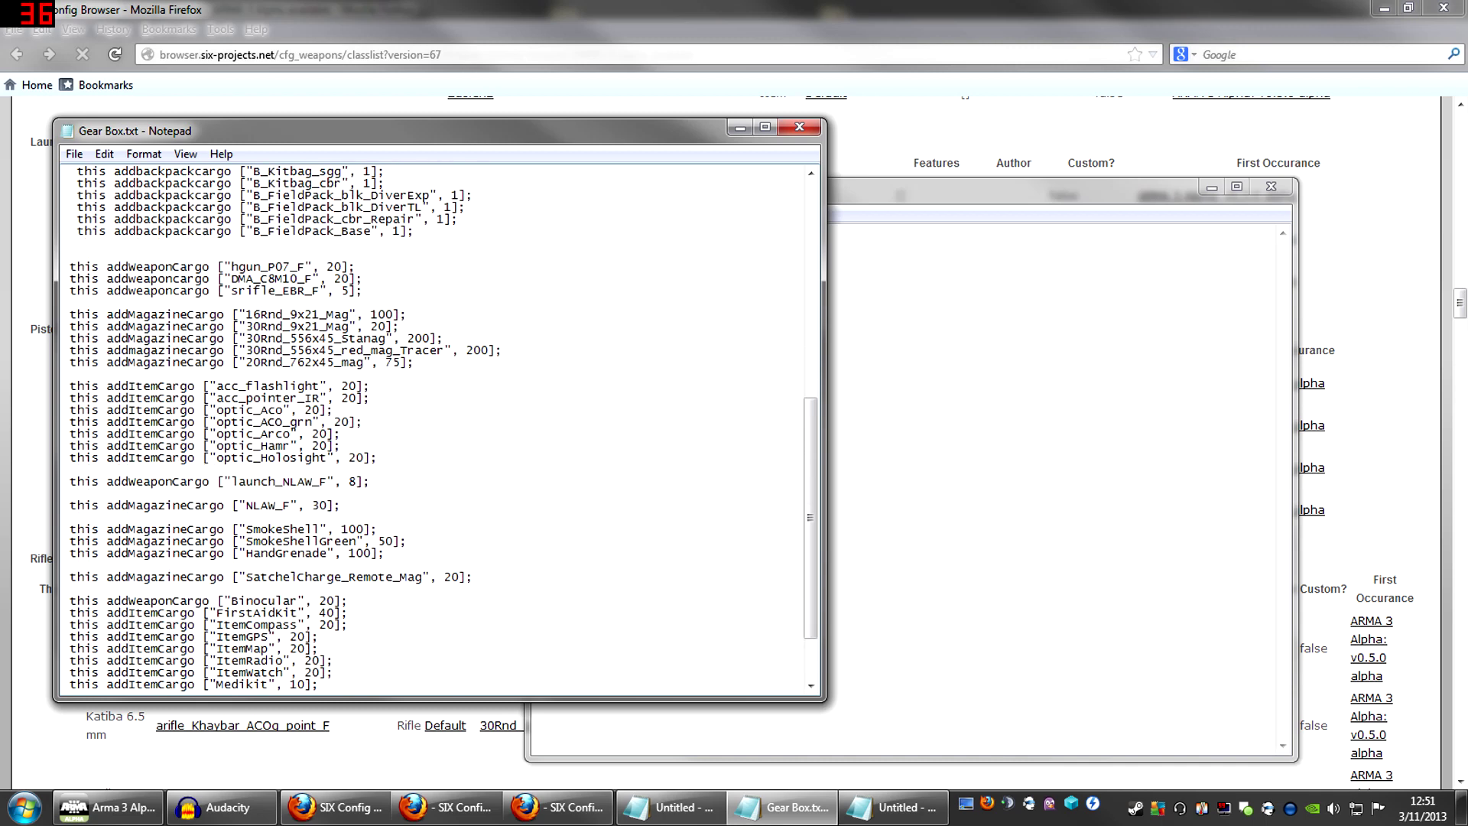
{"action": "left_click_drag", "start_coordinate": [106, 266], "coordinate": [209, 267]}
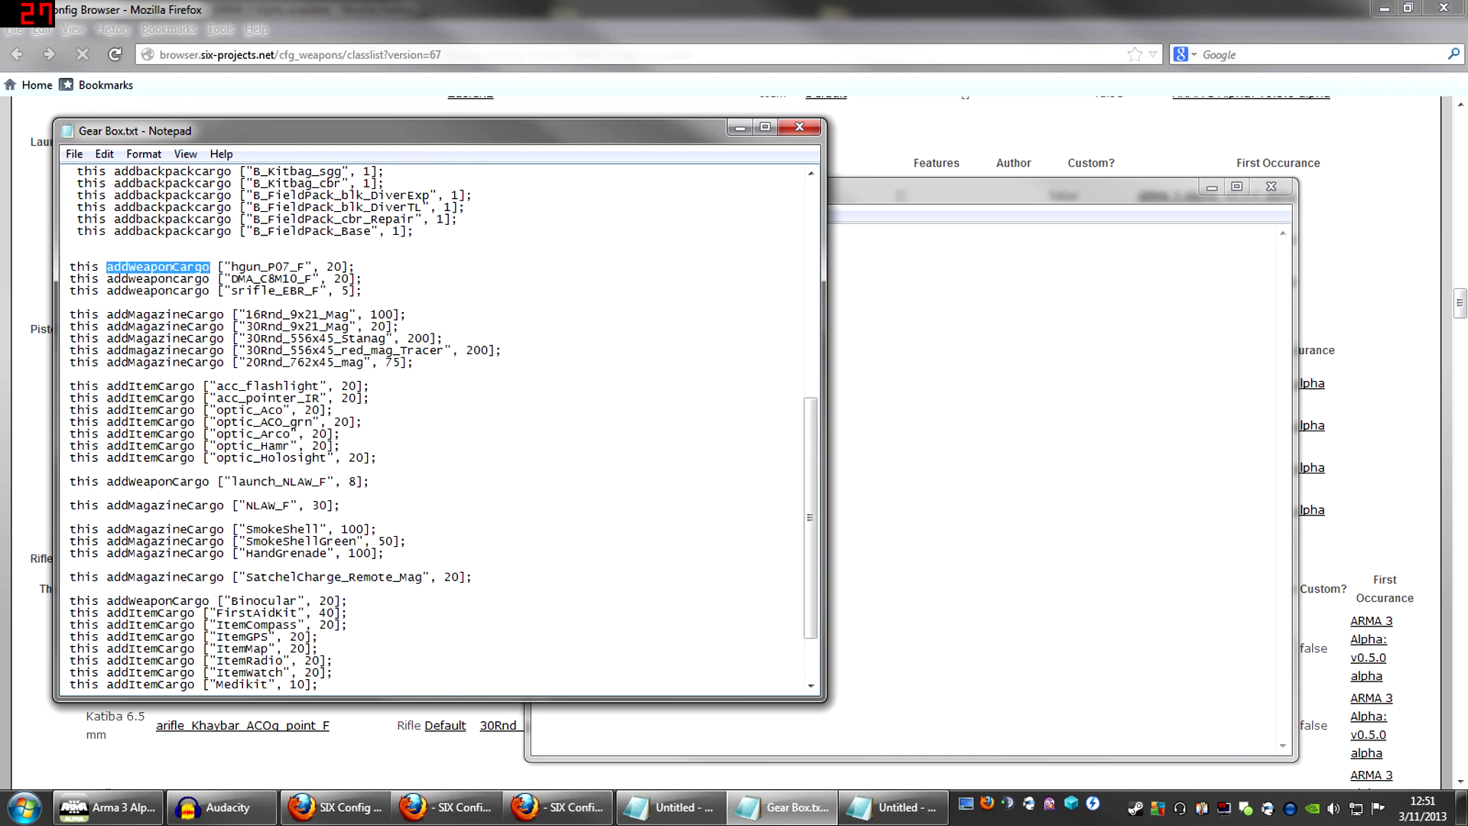
{"action": "scroll", "coordinate": [436, 428], "scroll_direction": "up", "scroll_amount": 4}
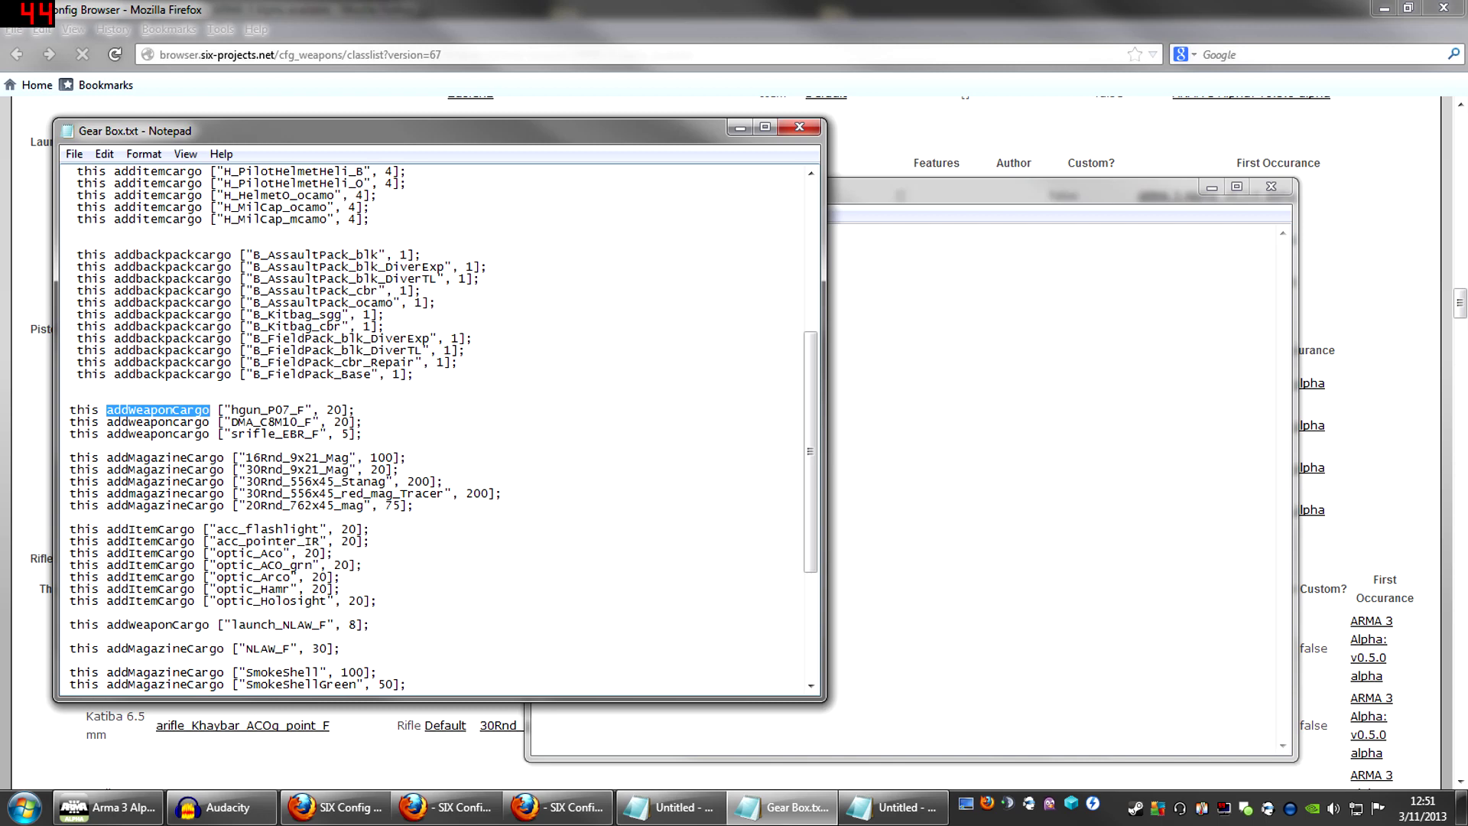
Continue the new line with addweaponcargo [" and the P07 pistol's class name hgun_P07_F, copied from the weapons class list
{"action": "key", "text": "alt+Tab"}
{"action": "type", "text": "addweaponcargo"}
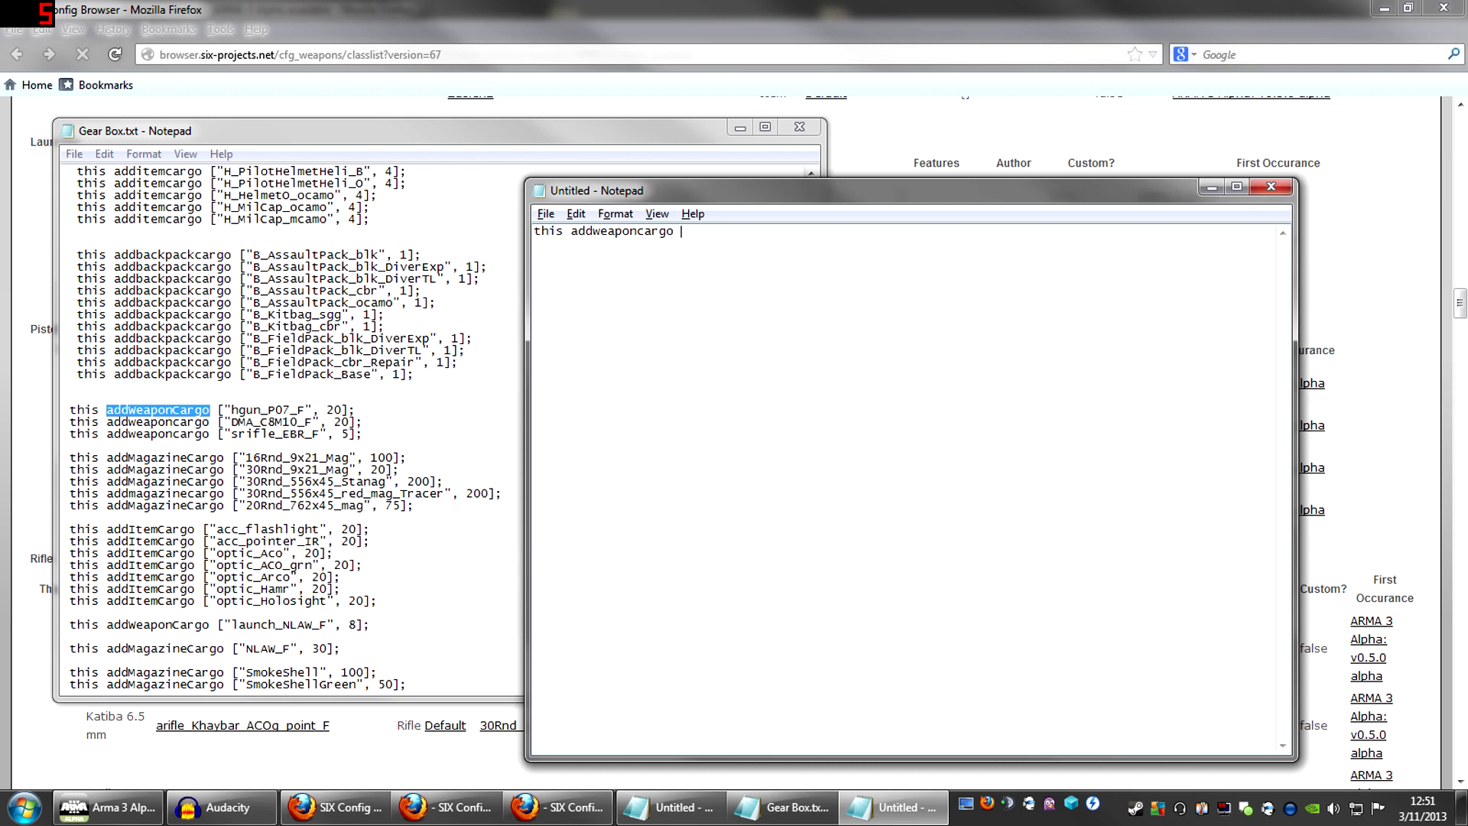
{"action": "type", "text": "["}
{"action": "left_click", "coordinate": [338, 730]}
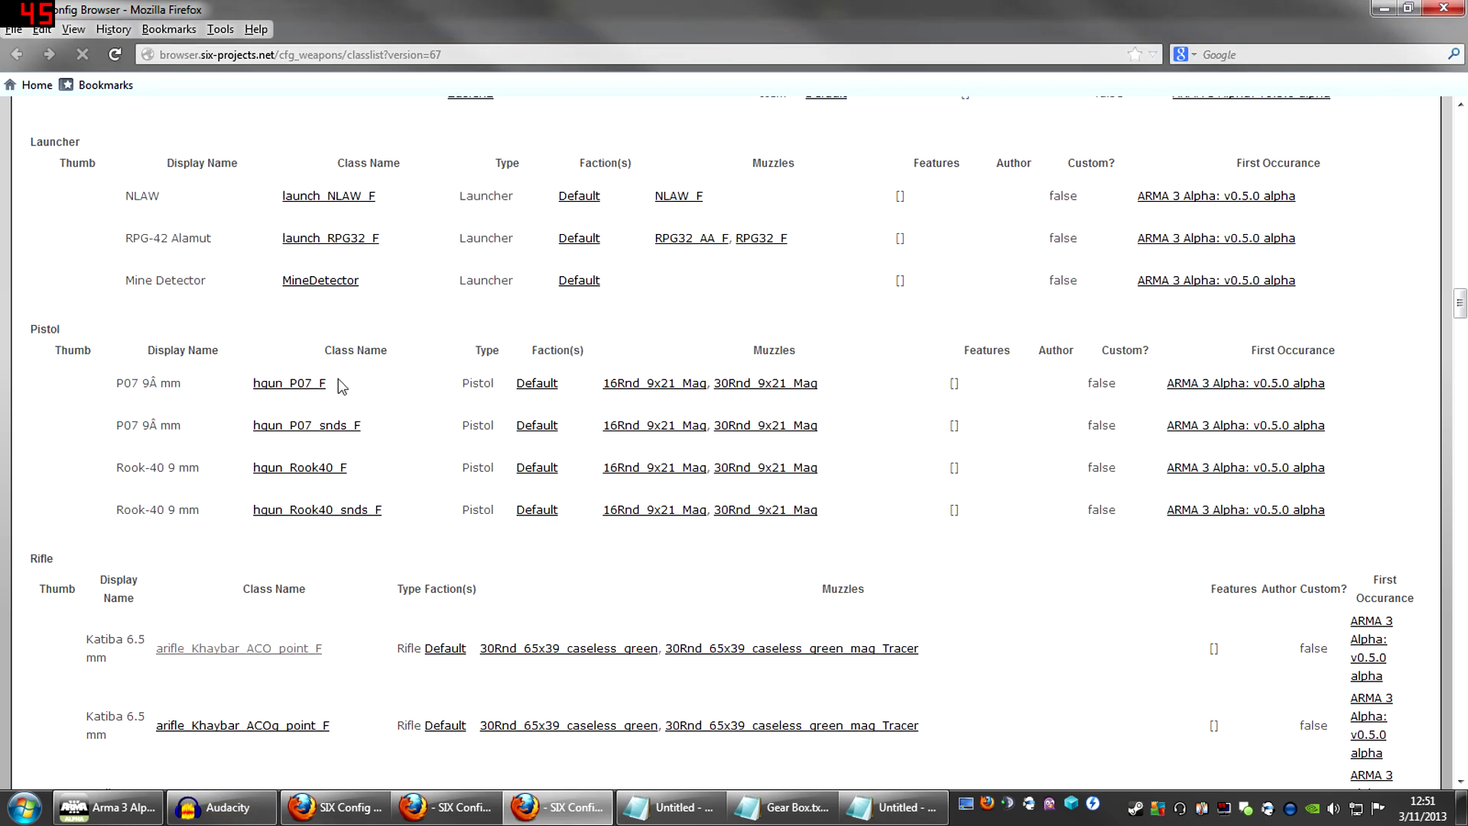
{"action": "left_click_drag", "start_coordinate": [334, 386], "coordinate": [257, 388]}
{"action": "key", "text": "ctrl+c"}
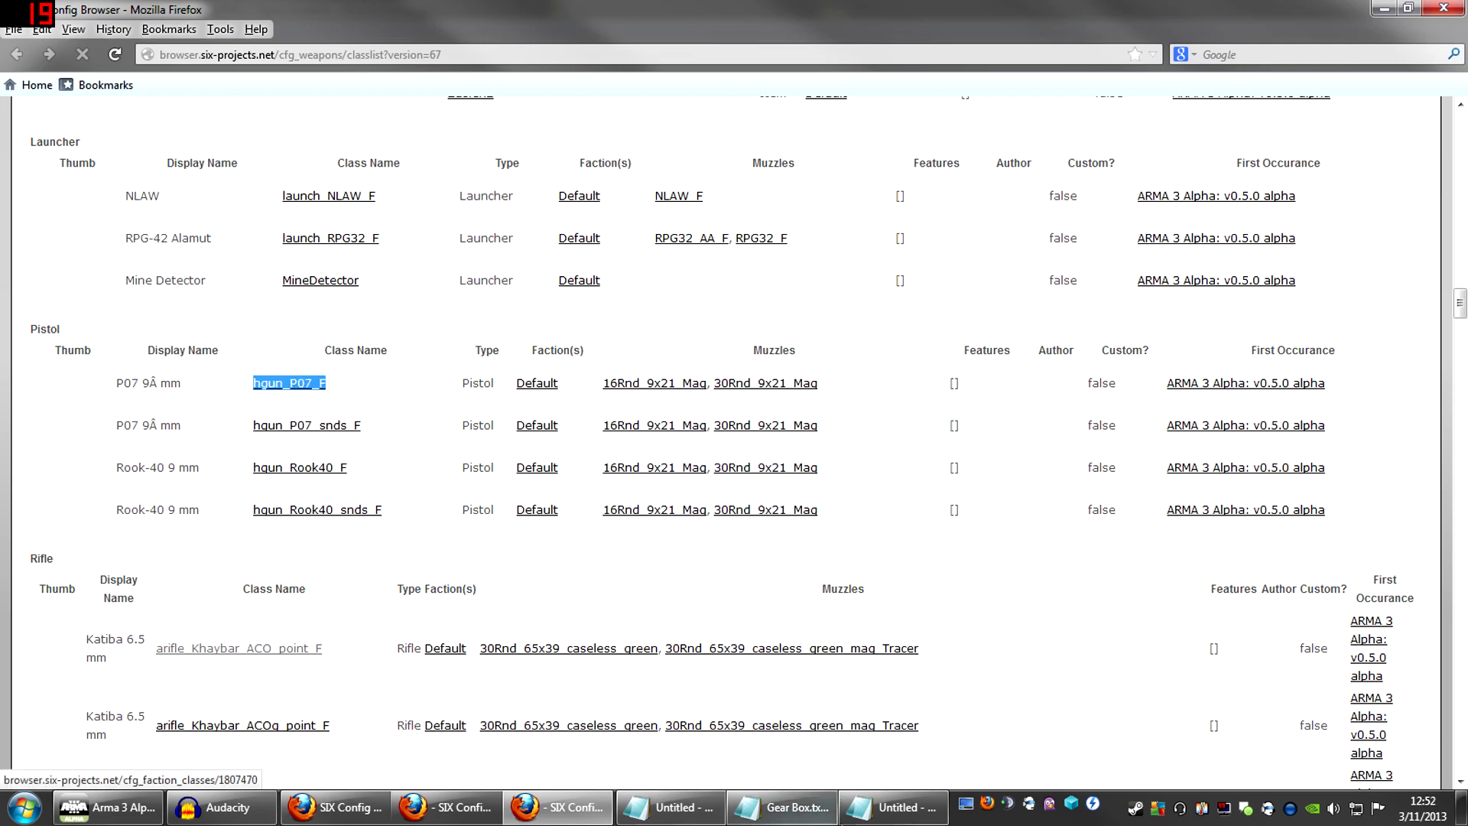
{"action": "left_click", "coordinate": [893, 807]}
{"action": "key", "text": "ctrl+v"}
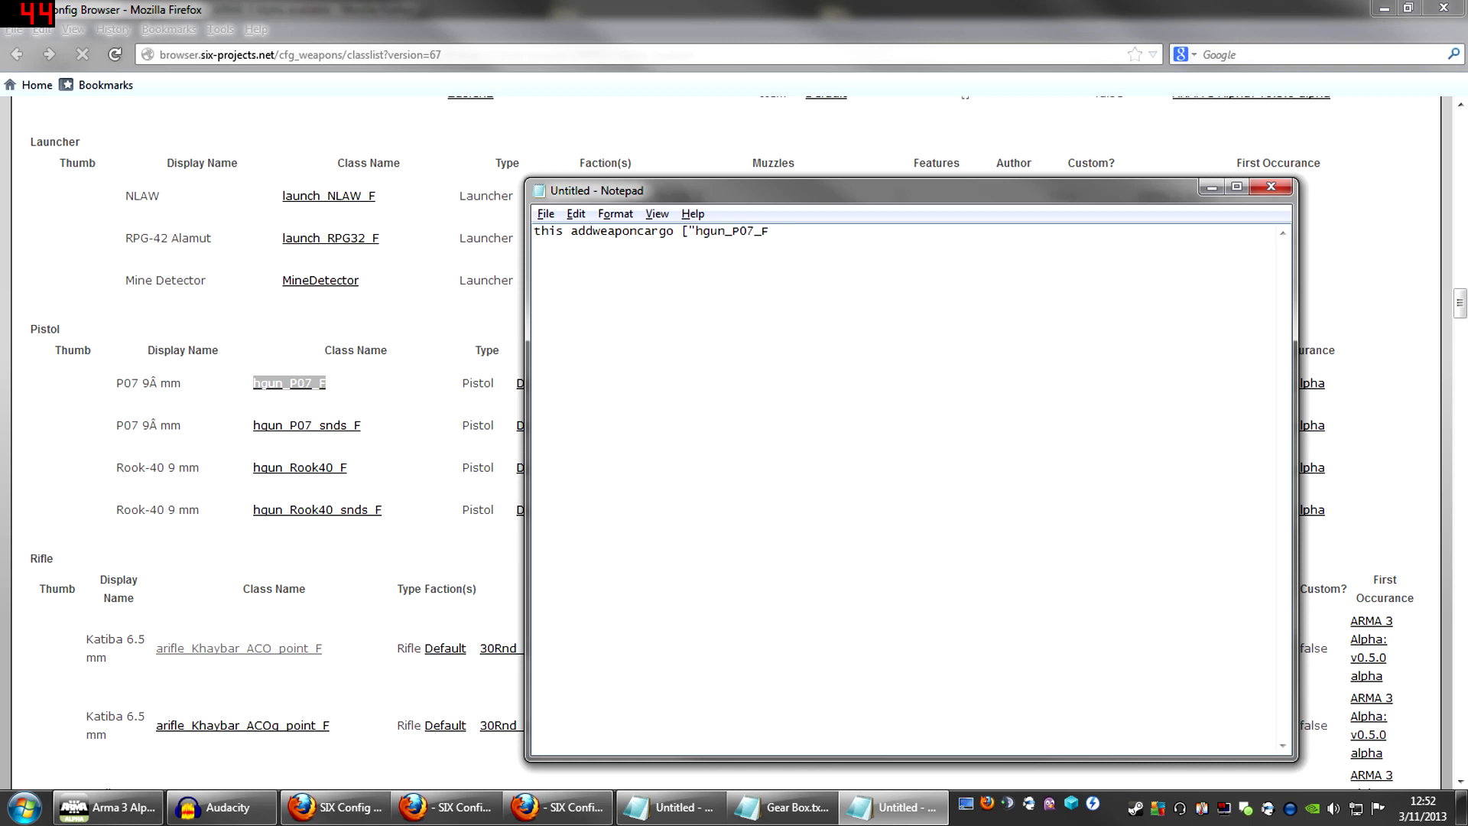
Complete the hgun_P07_F entry with a closing quote, a quantity of 10 and a closing bracket
{"action": "type", "text": "\","}
{"action": "type", "text": "10]"}
{"action": "key", "text": "Return"}
Check the P07 pistol's two compatible magazines in the weapons class list and copy the class name 16Rnd_9x21_Mag
{"action": "left_click", "coordinate": [386, 386]}
{"action": "double_click", "coordinate": [608, 386]}
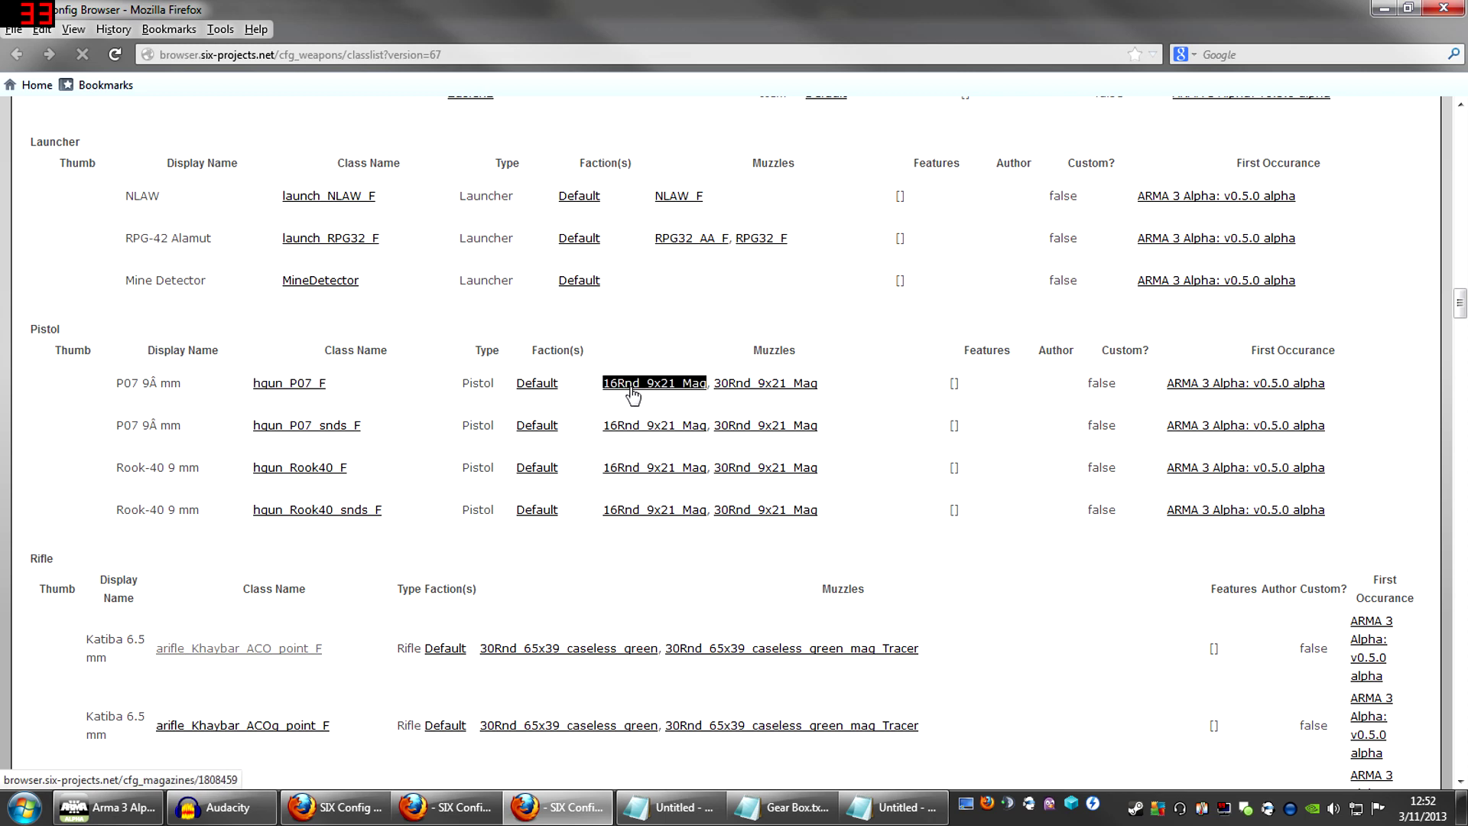
{"action": "double_click", "coordinate": [754, 383]}
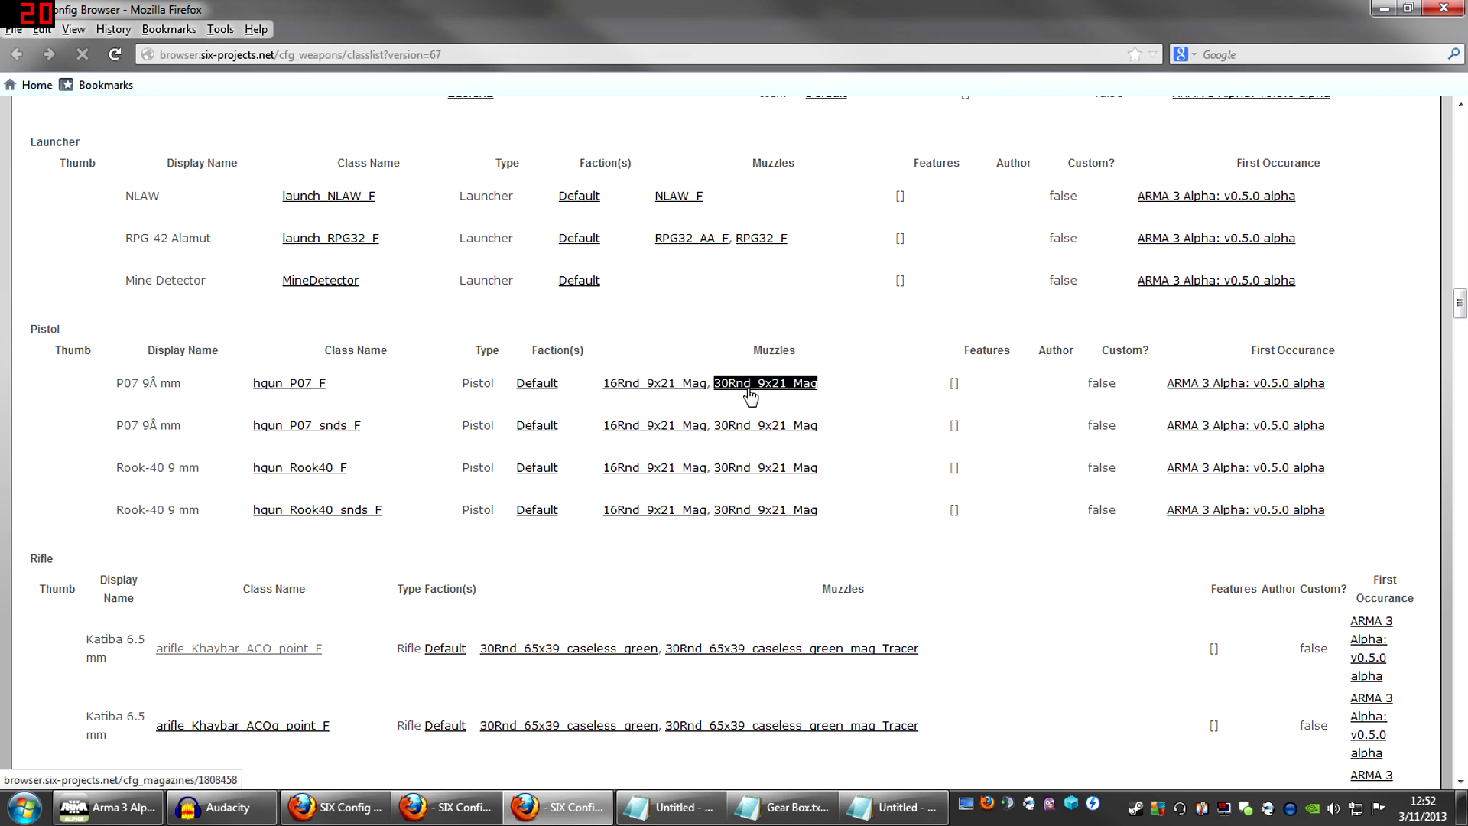
{"action": "left_click", "coordinate": [631, 411]}
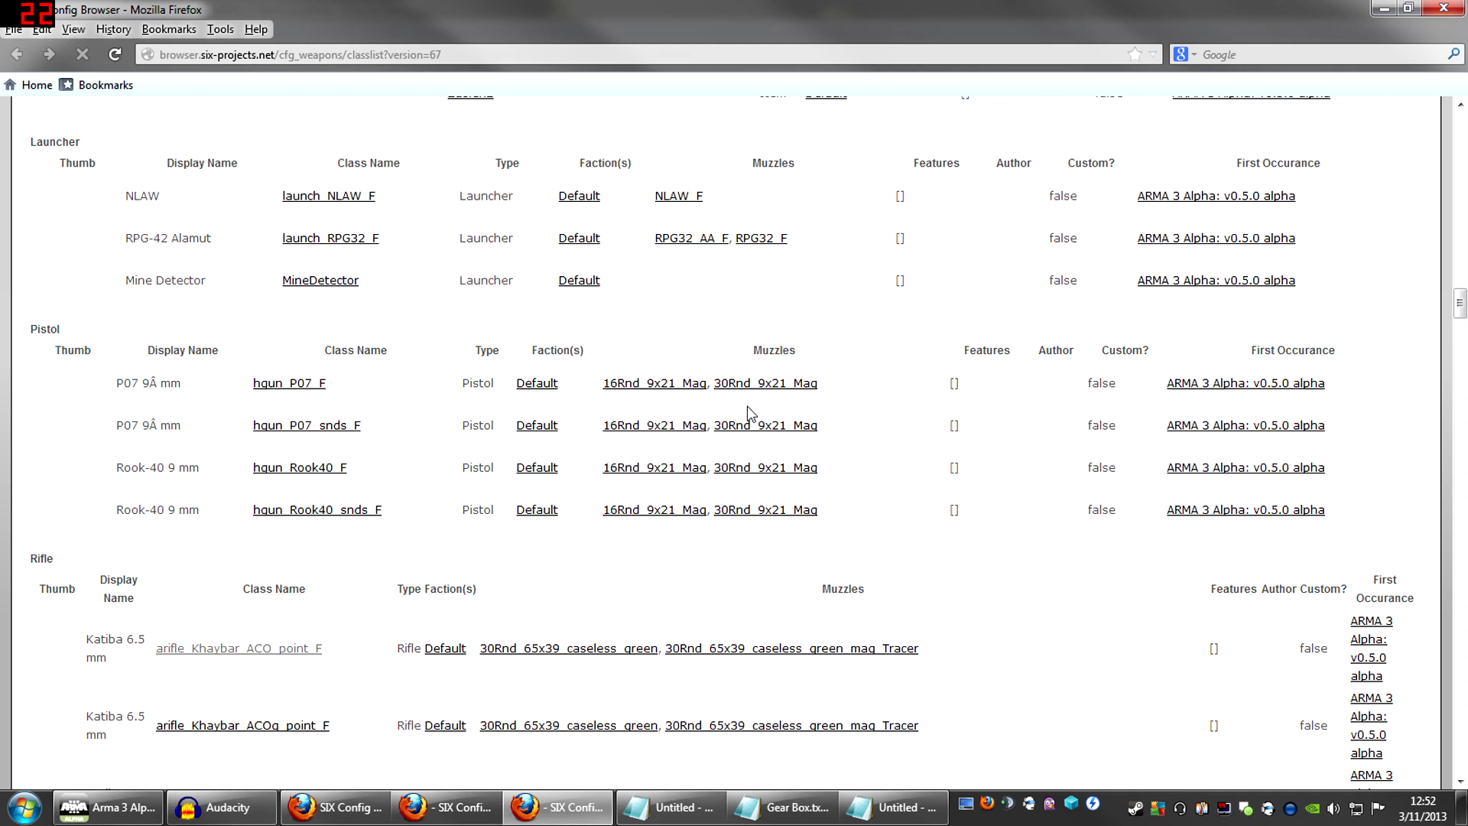
{"action": "double_click", "coordinate": [602, 388]}
{"action": "key", "text": "ctrl+c"}
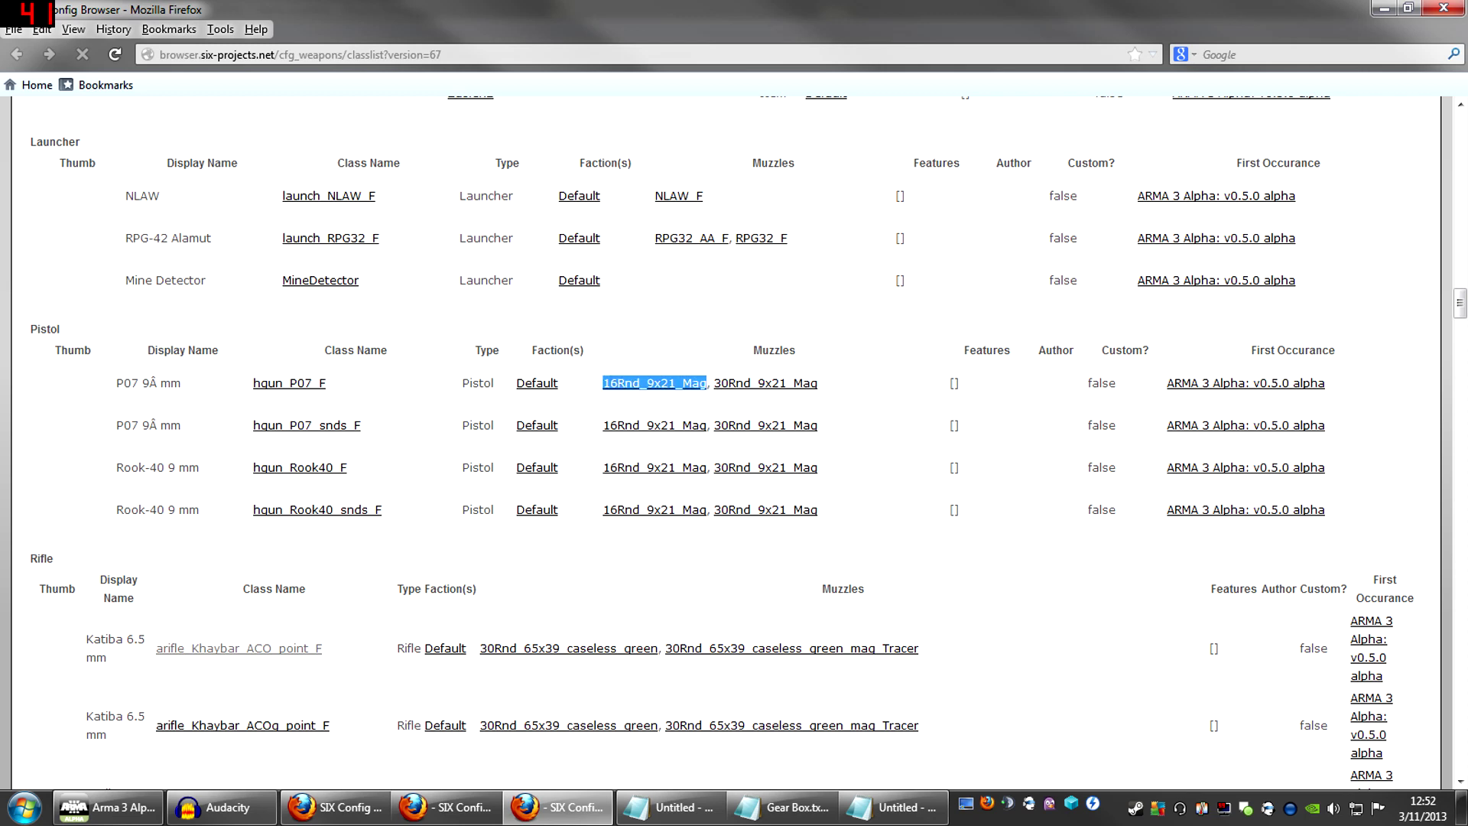
Start a new script line with this addmagazinecargo [" and the copied class name 16Rnd_9x21_Mag, removing the gap before the name
{"action": "mouse_move", "coordinate": [839, 797]}
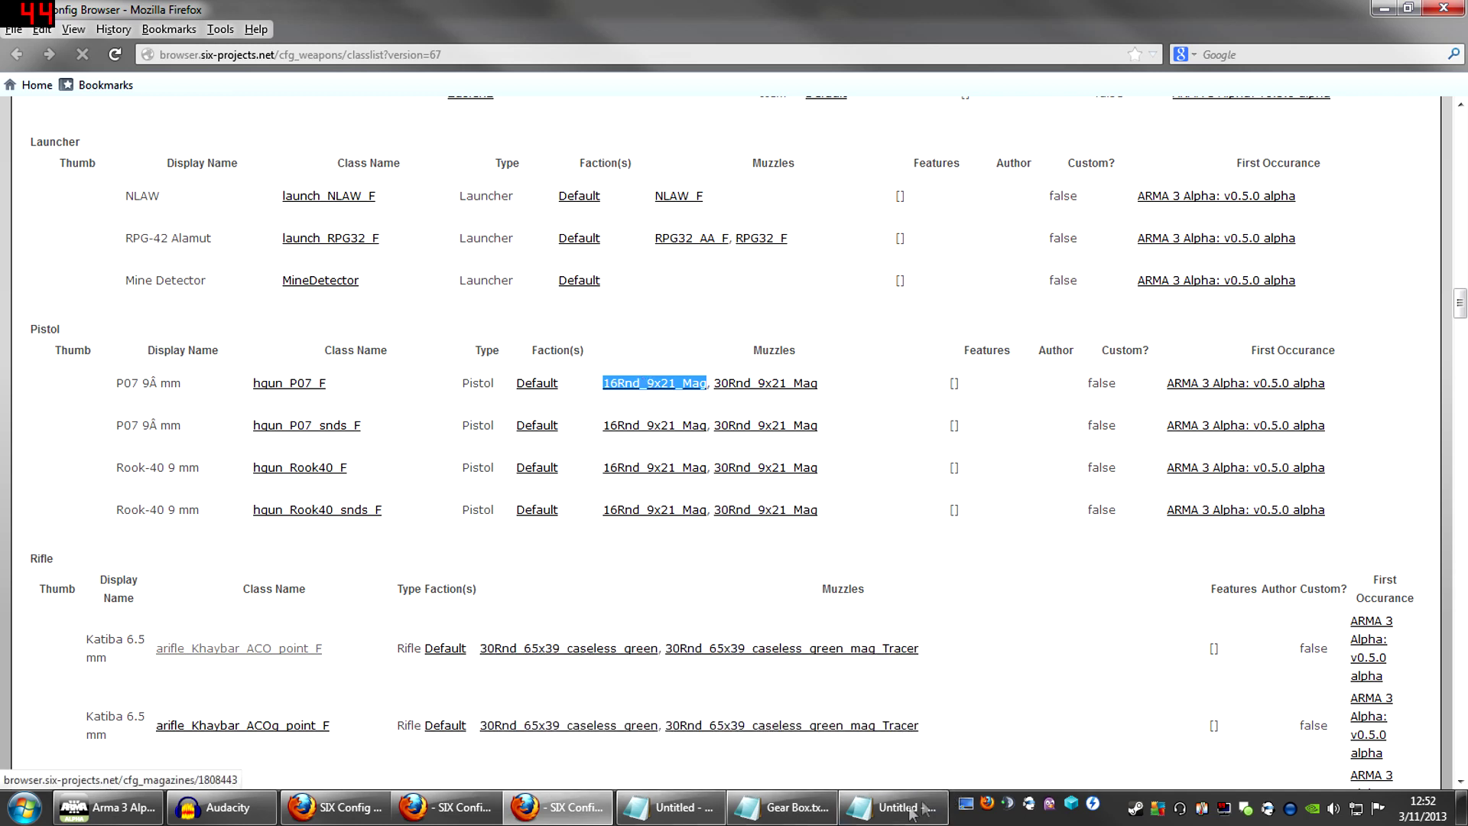
{"action": "left_click", "coordinate": [879, 811]}
{"action": "key", "text": "Return"}
{"action": "key", "text": "Return"}
{"action": "type", "text": "this "}
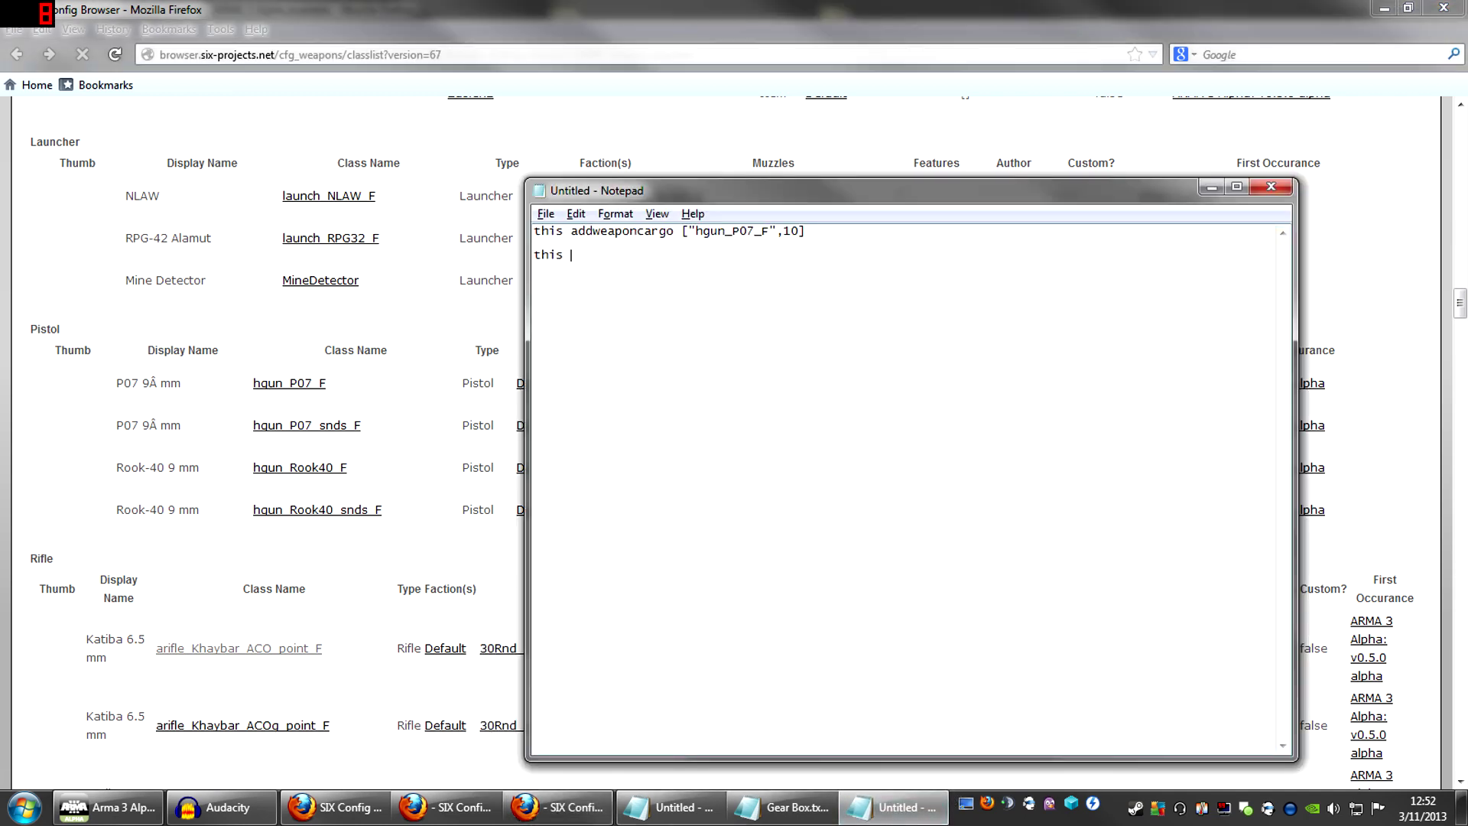
{"action": "type", "text": "addmagazinecargo [\""}
{"action": "key", "text": "ctrl+v"}
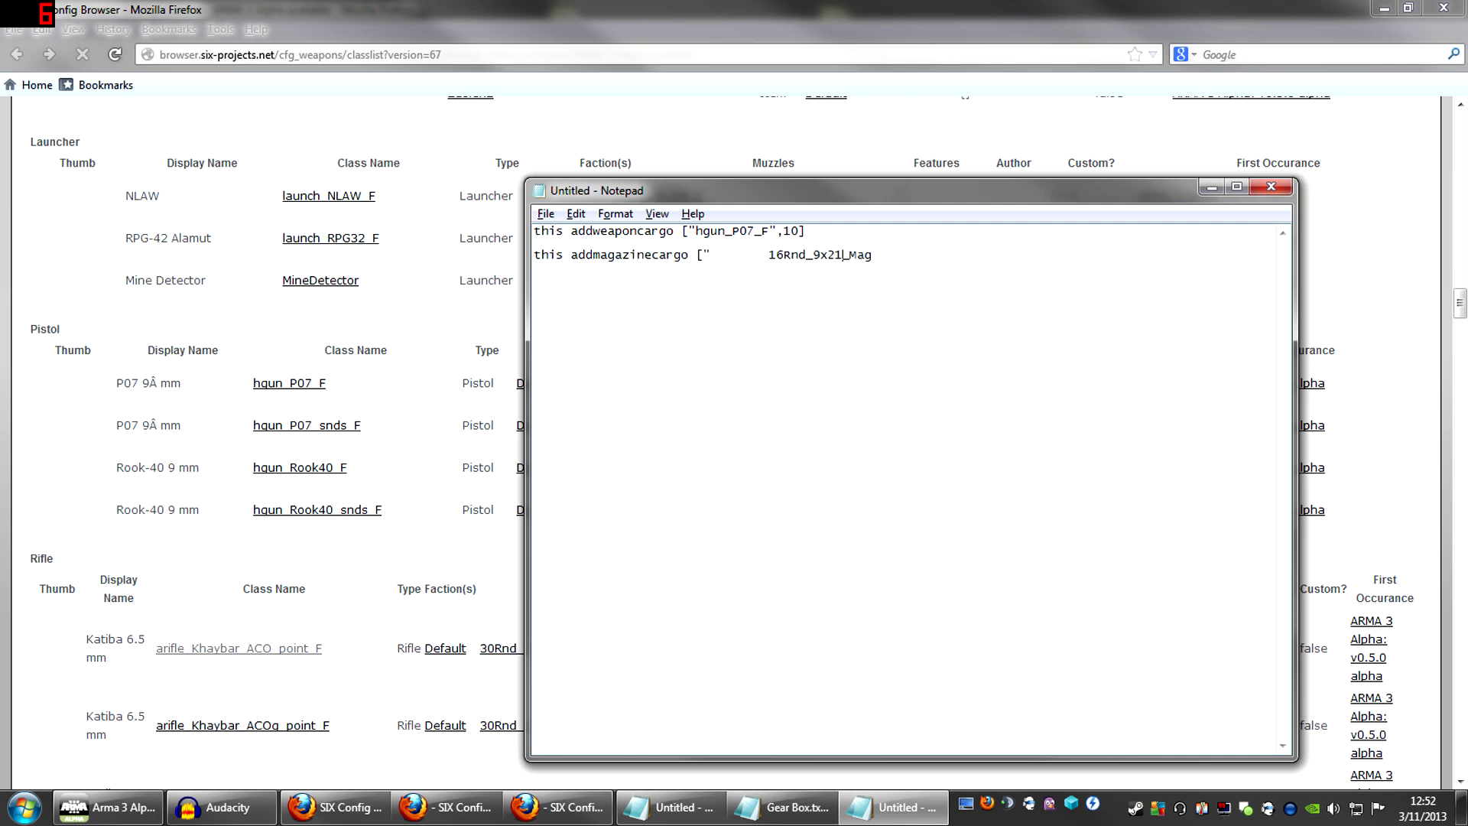
{"action": "key", "text": "Delete"}
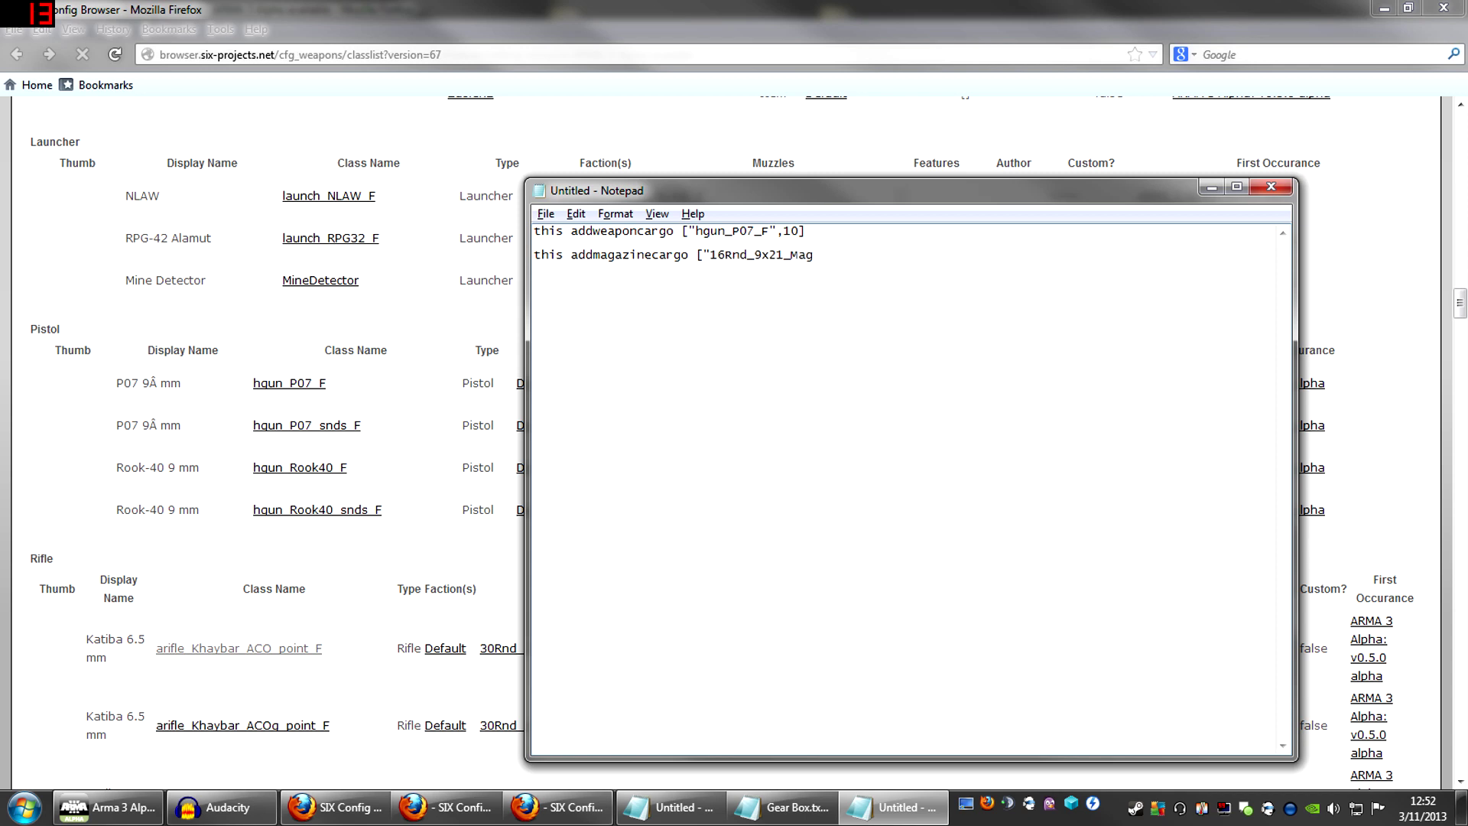
Complete the 16Rnd_9x21_Mag entry with a closing quote, quantity 30 and closing bracket, and end both script lines with semicolons
{"action": "key", "text": "End"}
{"action": "type", "text": ", 30]"}
{"action": "key", "text": "Up"}
{"action": "key", "text": "Down"}
{"action": "key", "text": "Down"}
{"action": "type", "text": ";"}
Duplicate the 16Rnd_9x21_Mag magazine line directly below itself
{"action": "key", "text": "shift+Home"}
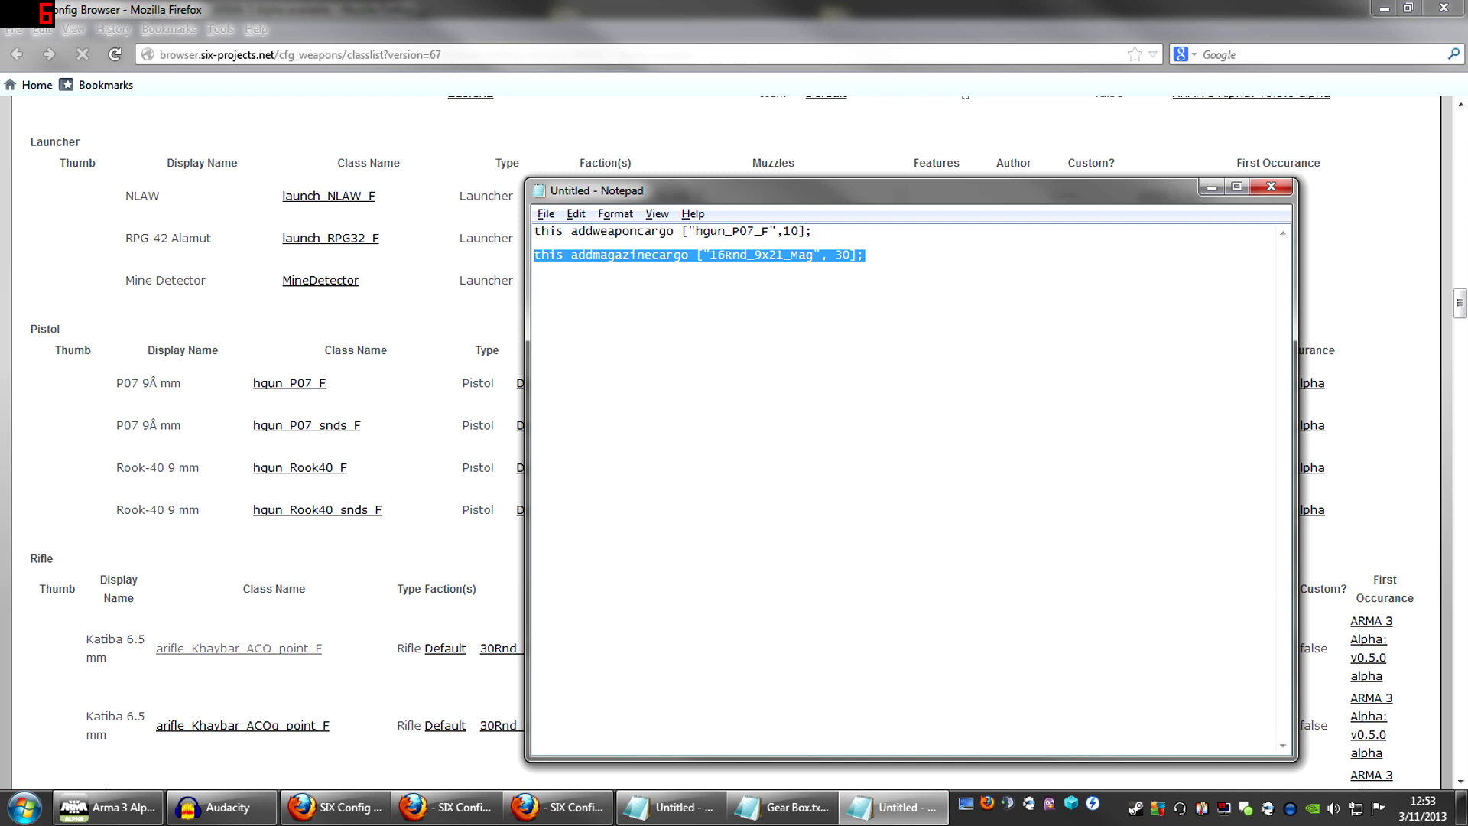
{"action": "key", "text": "ctrl+c"}
{"action": "key", "text": "End"}
{"action": "key", "text": "Return"}
{"action": "key", "text": "ctrl+v"}
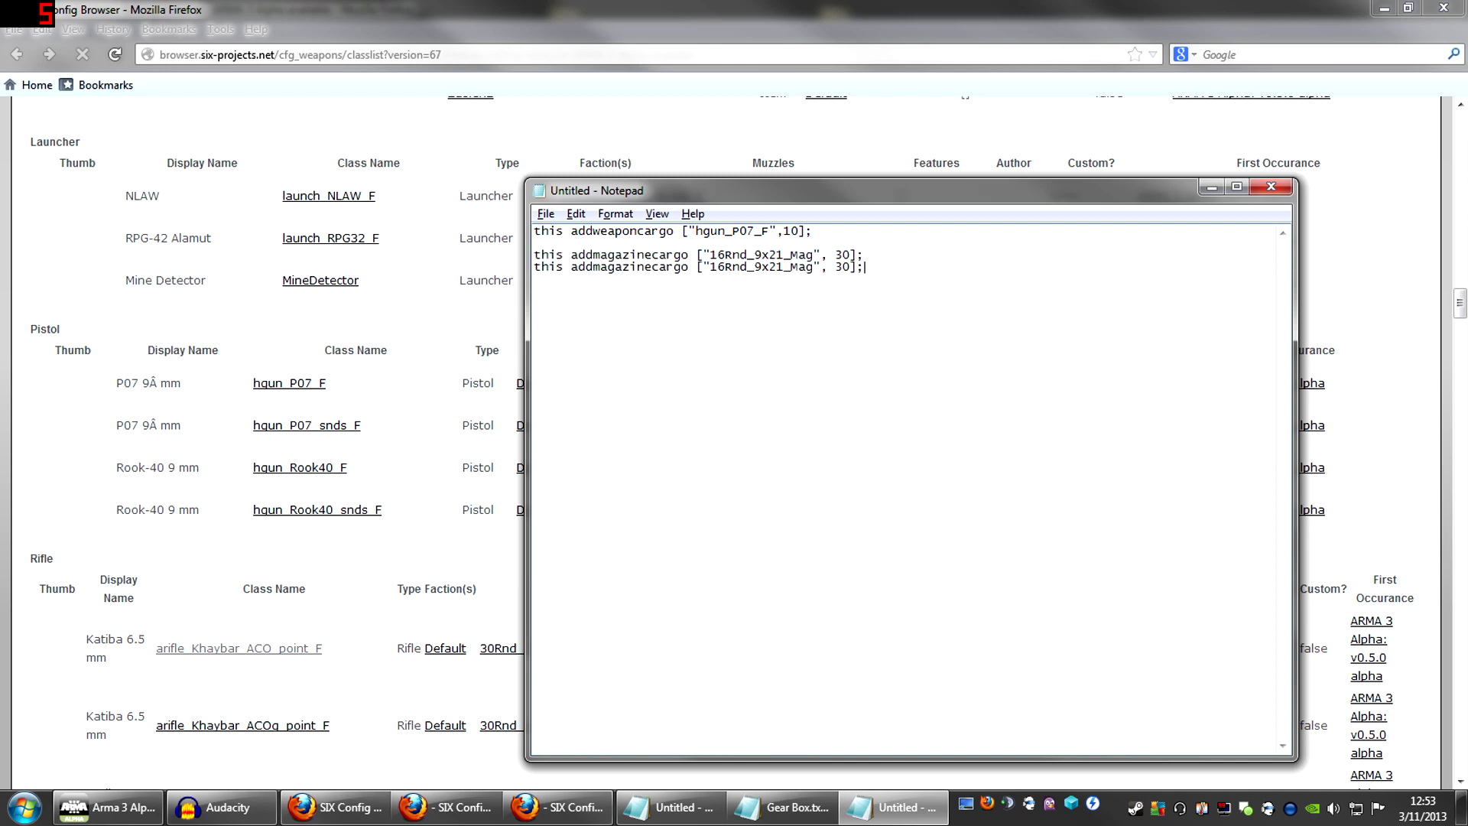
Replace the class name in the duplicated magazine line with 30Rnd_9x21_Mag, copied from the P07 pistol's row in the weapons class list
{"action": "left_click", "coordinate": [420, 496]}
{"action": "left_click_drag", "start_coordinate": [826, 385], "coordinate": [722, 387]}
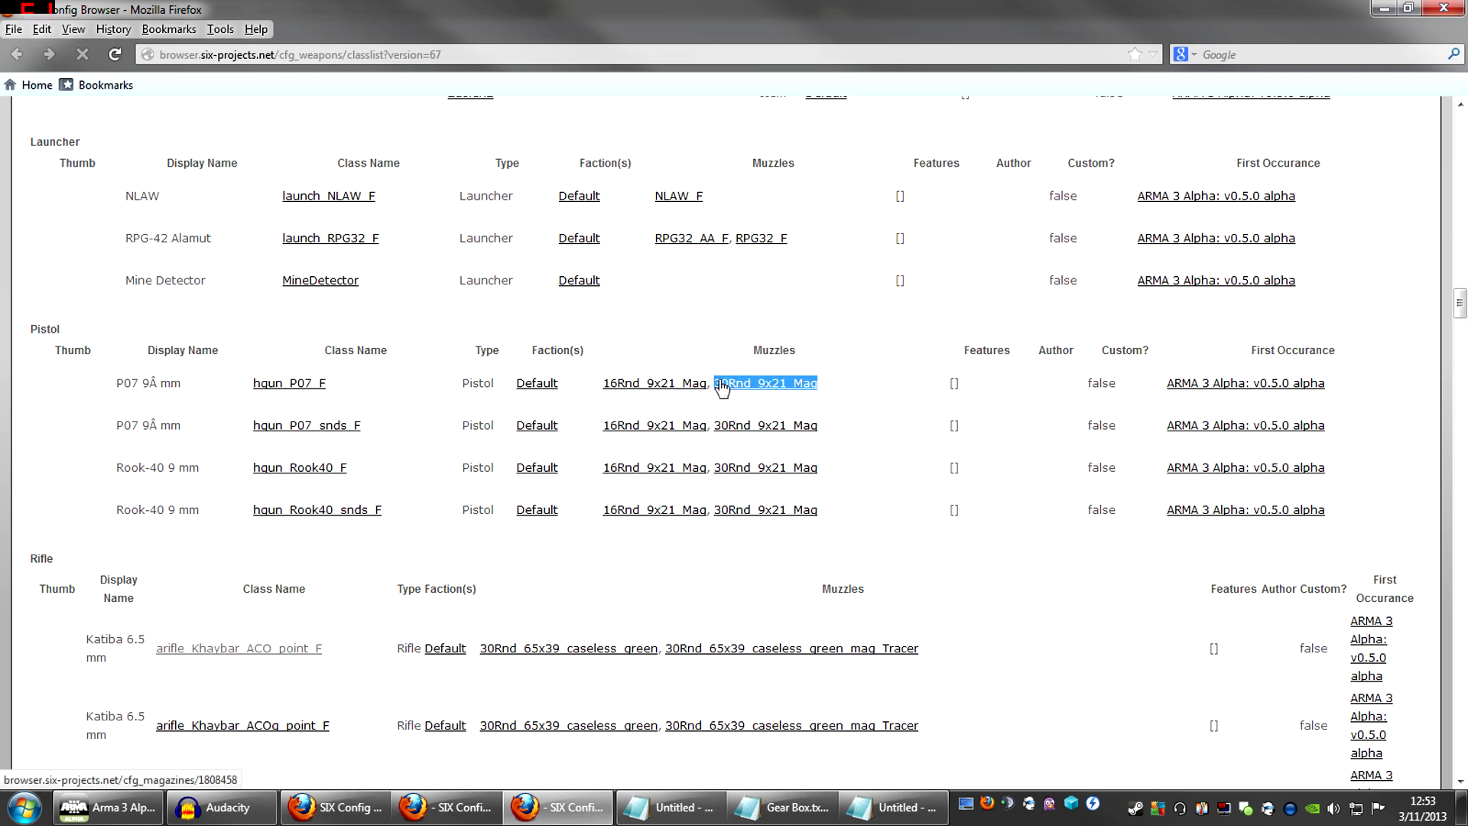
{"action": "left_click", "coordinate": [918, 816]}
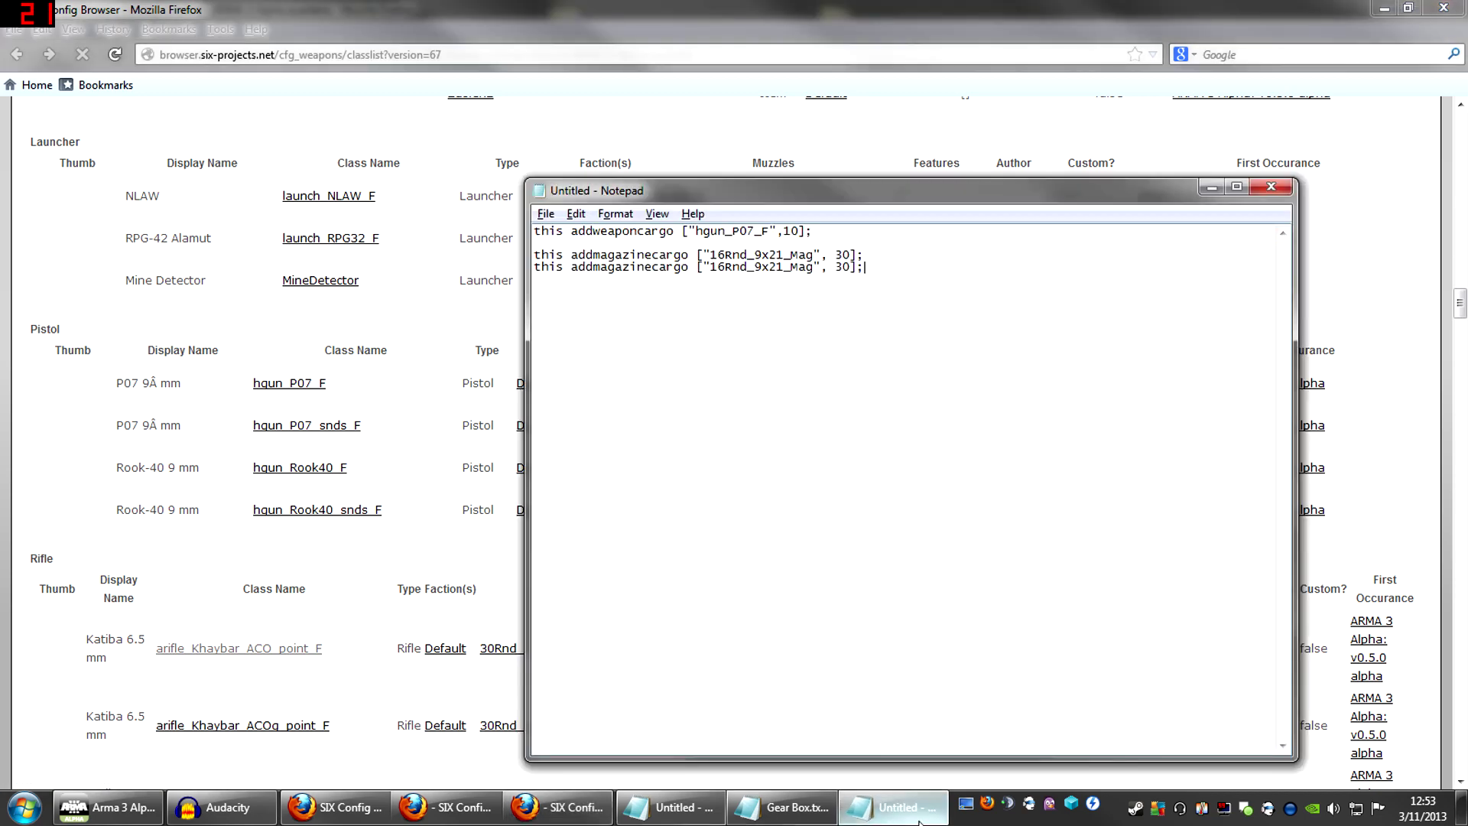
{"action": "left_click_drag", "start_coordinate": [711, 266], "coordinate": [849, 266]}
{"action": "key", "text": "ctrl+v"}
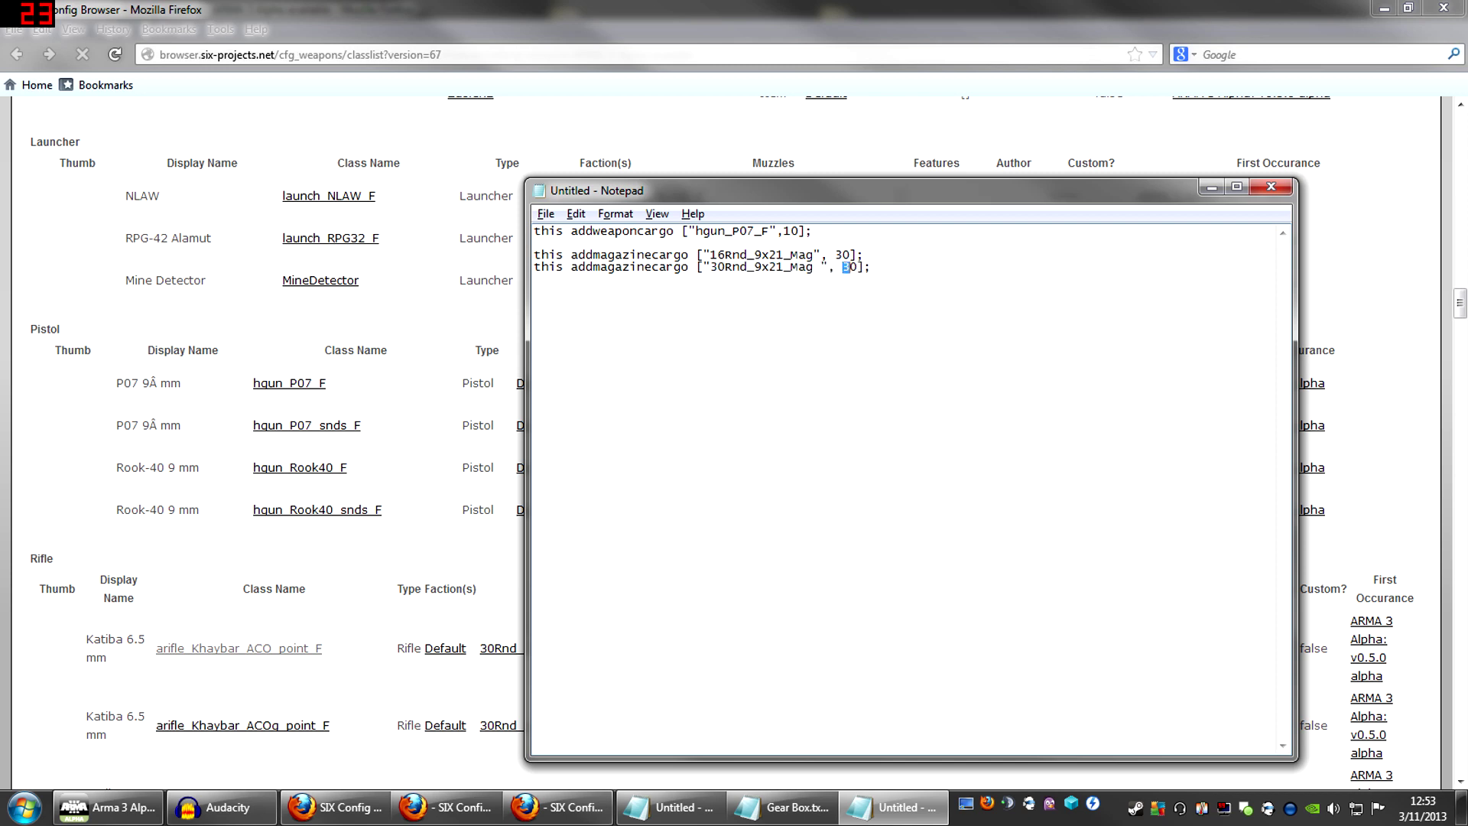
Set the 30Rnd_9x21_Mag quantity to 10 and remove the stray space before the closing quote
{"action": "type", "text": "1"}
{"action": "key", "text": "shift+Right"}
{"action": "key", "text": "shift+Right"}
{"action": "key", "text": "Down"}
{"action": "key", "text": "Left"}
{"action": "key", "text": "shift+Right"}
{"action": "key", "text": "shift+Right"}
{"action": "key", "text": "Left"}
{"action": "key", "text": "Left"}
{"action": "key", "text": "Left"}
{"action": "key", "text": "Left"}
{"action": "key", "text": "Left"}
{"action": "key", "text": "Left"}
{"action": "key", "text": "Delete"}
Copy the three script lines into the initialization of the [BLUE] Supply box in the Arma 3 editor and save the unit
{"action": "left_click_drag", "start_coordinate": [867, 268], "coordinate": [534, 231]}
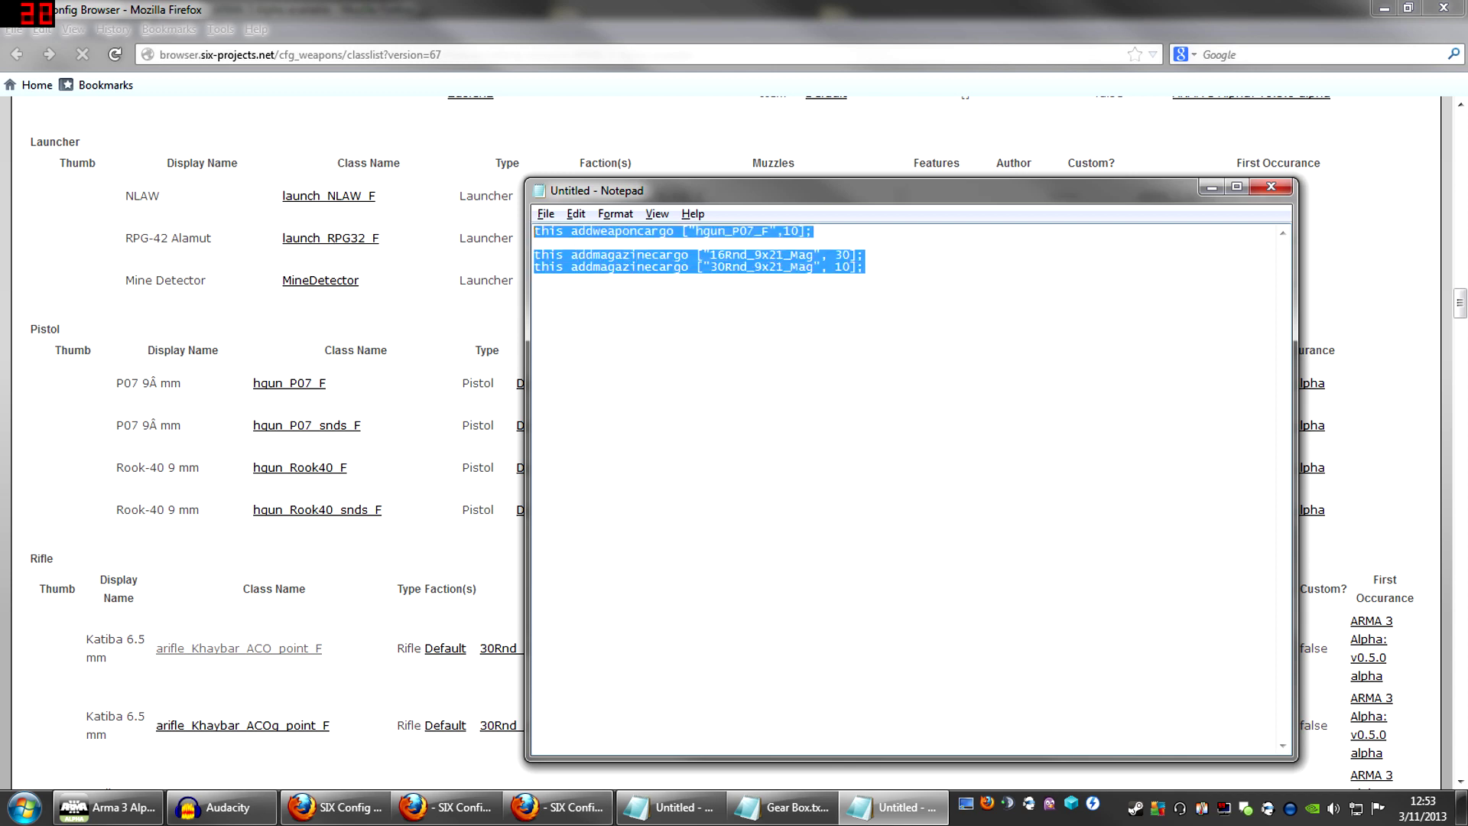
{"action": "left_click", "coordinate": [740, 266]}
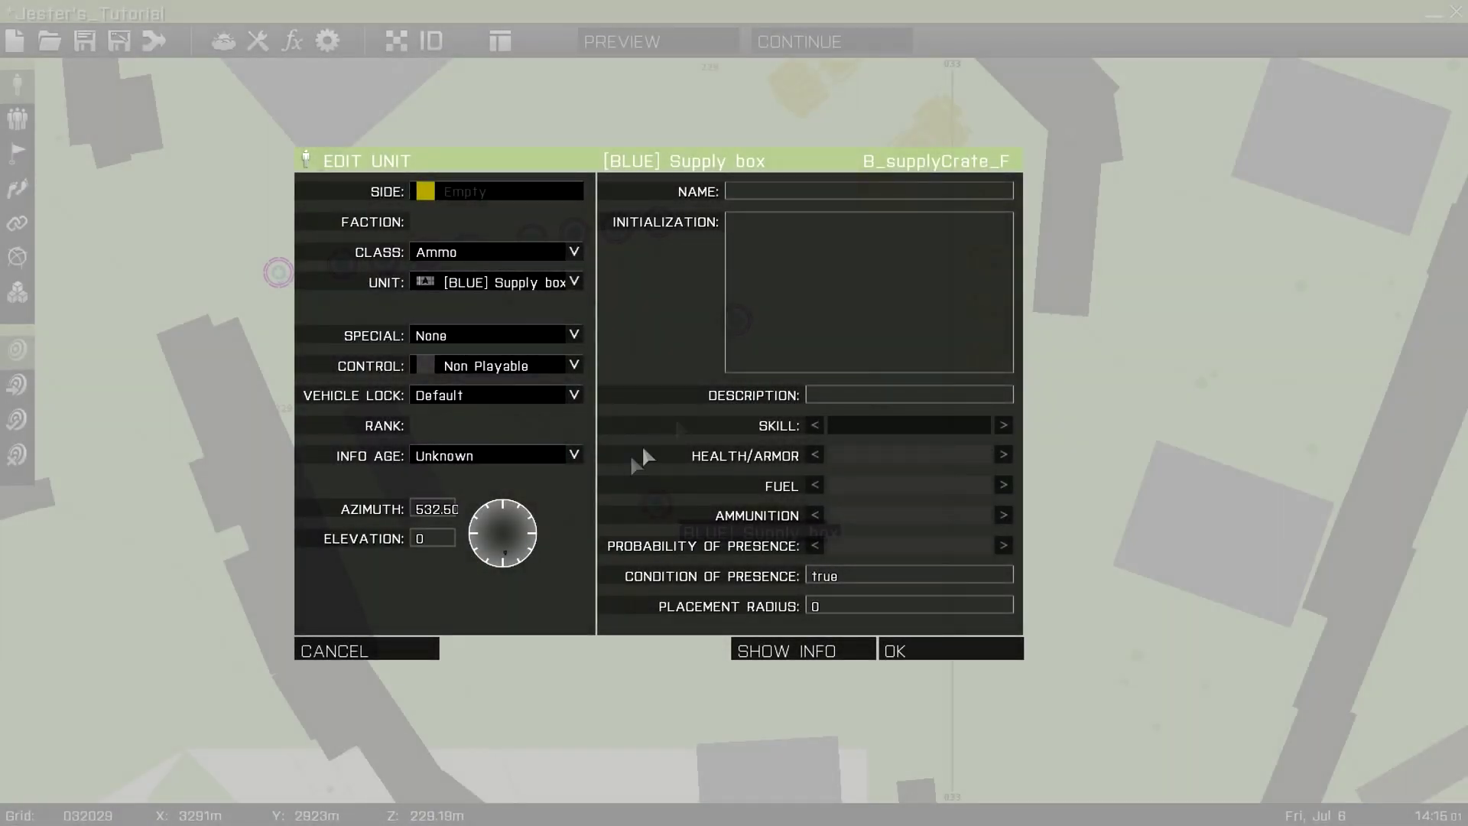
{"action": "key", "text": "ctrl+v"}
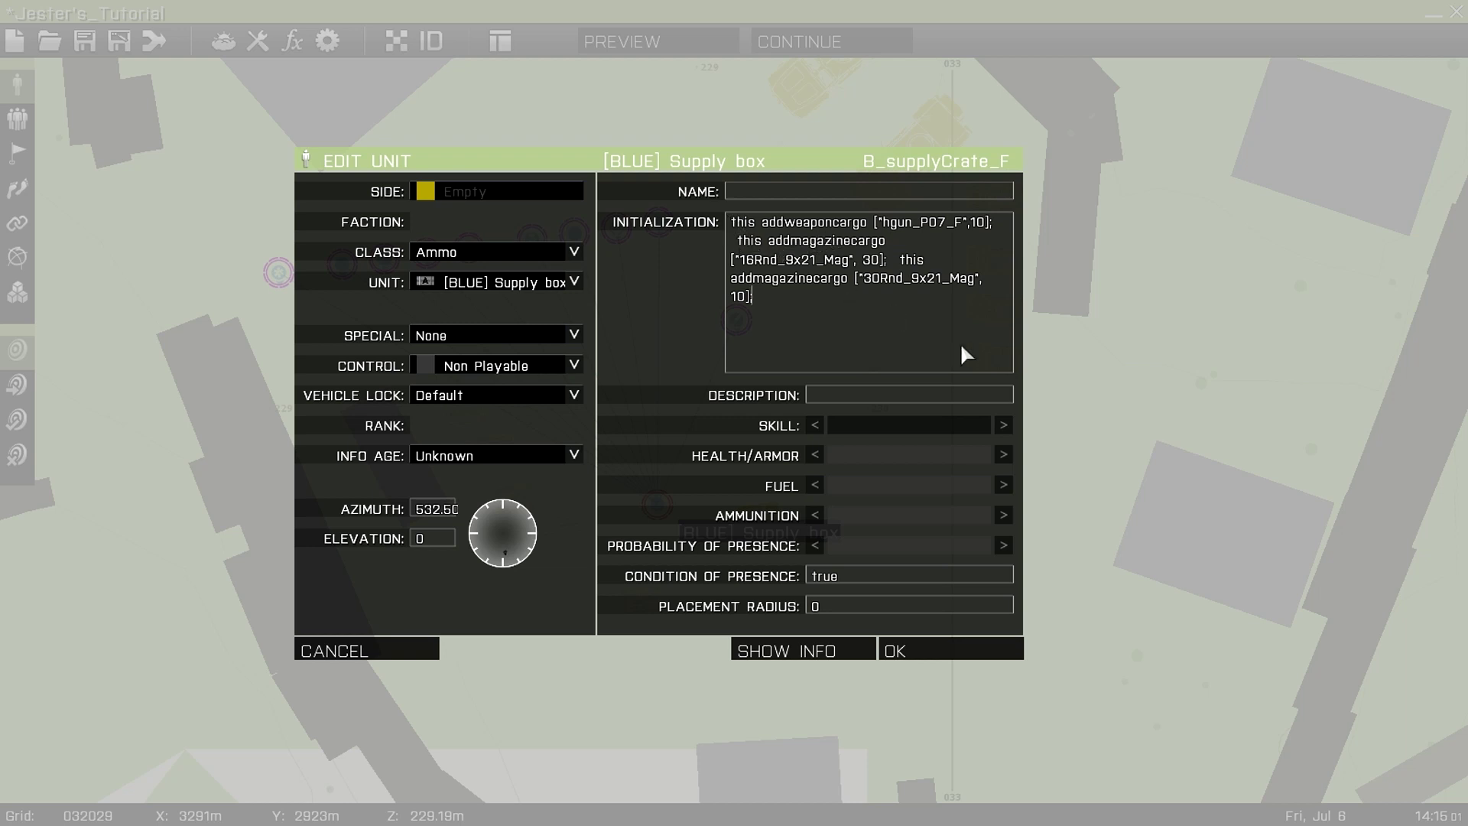
{"action": "left_click_drag", "start_coordinate": [728, 222], "coordinate": [779, 299]}
{"action": "left_click", "coordinate": [780, 304]}
{"action": "left_click", "coordinate": [904, 647]}
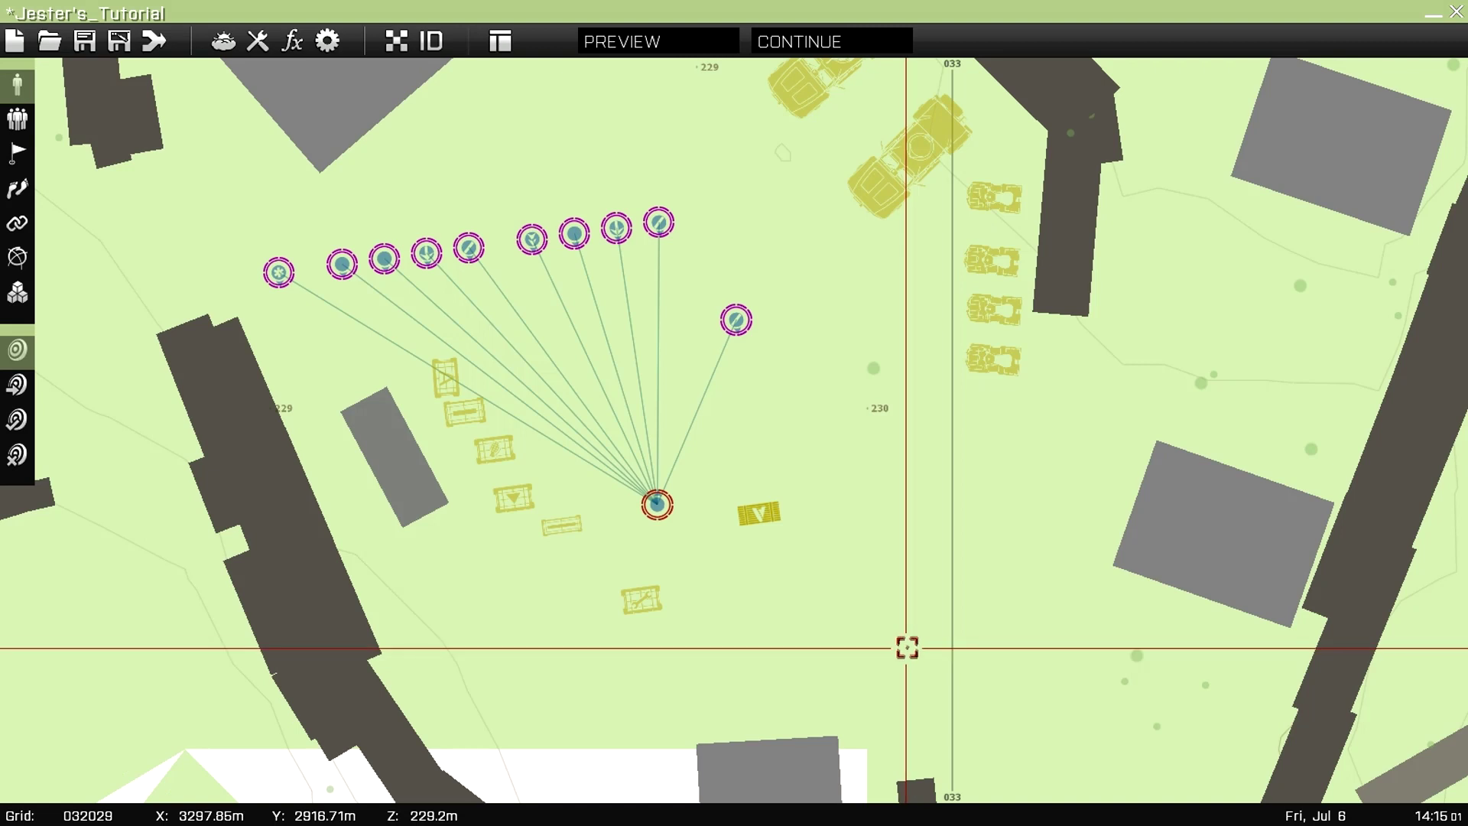
Preview the mission, inspect the supply crate's inventory for the pistol and magazines, and leave the preview
{"action": "left_click", "coordinate": [634, 41]}
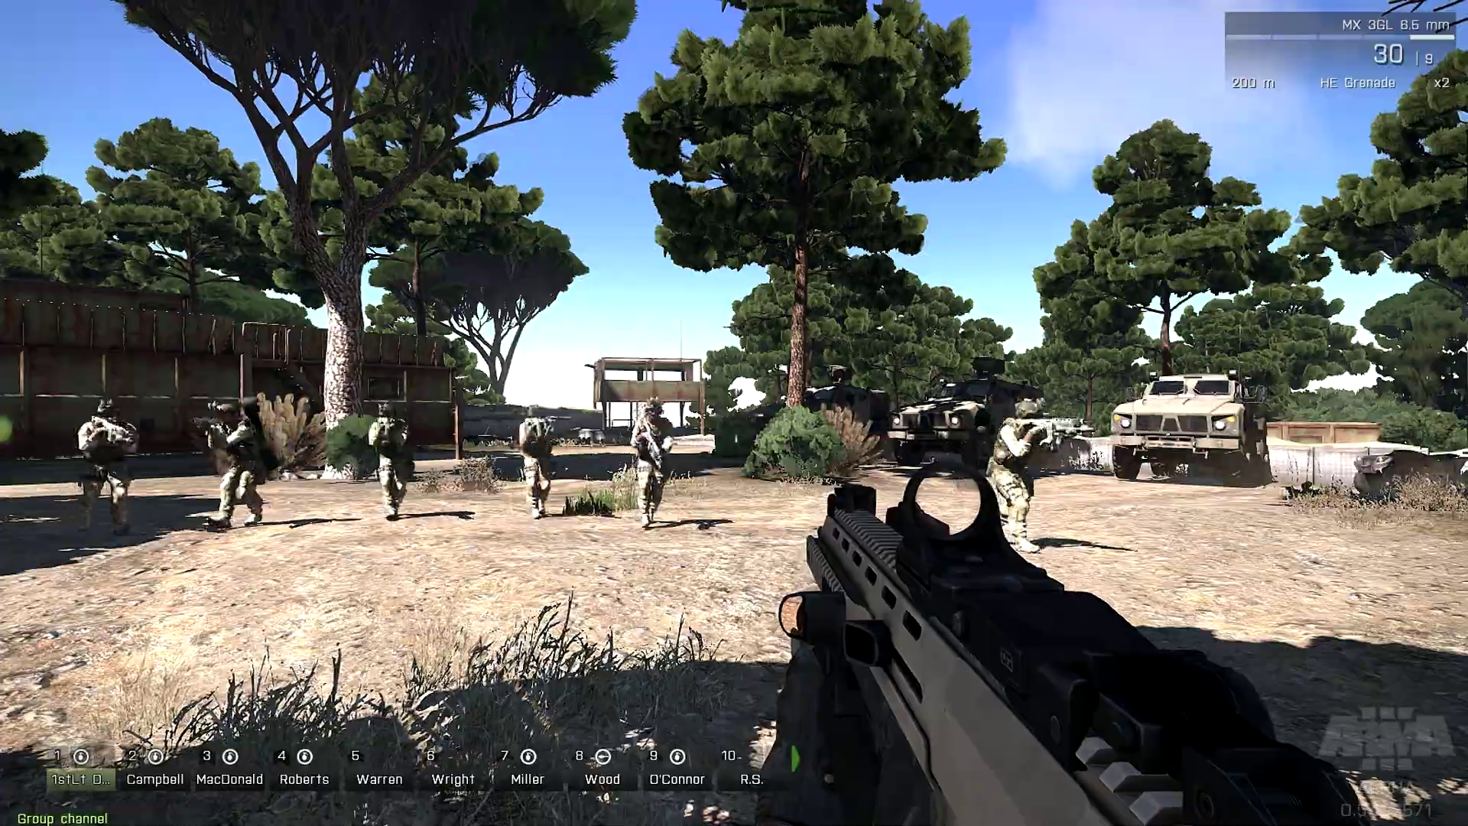
{"action": "key", "text": "KP_Enter"}
{"action": "key", "text": "grave"}
{"action": "left_click", "coordinate": [734, 412]}
{"action": "key", "text": "w"}
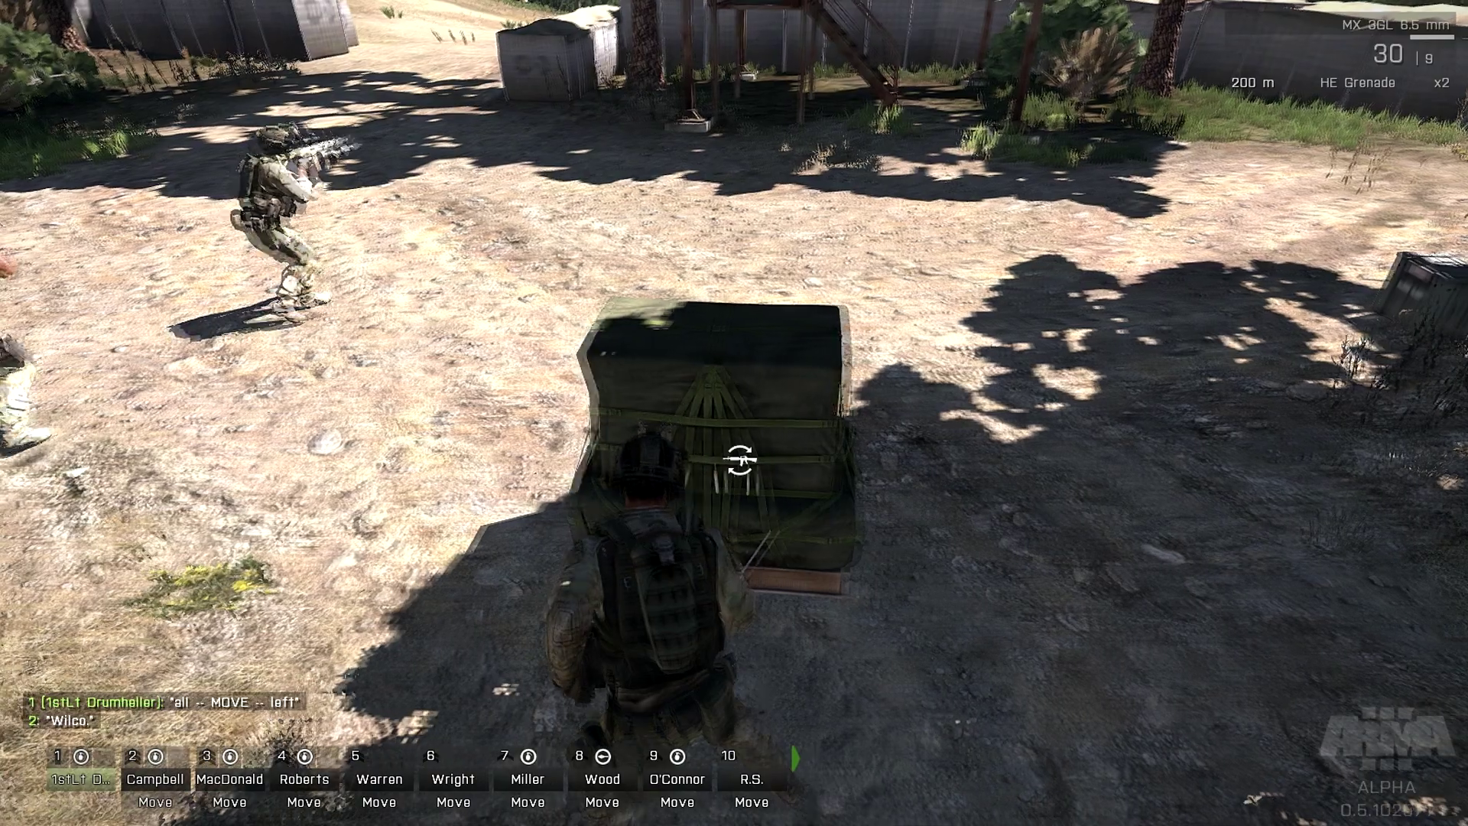
{"action": "scroll", "coordinate": [733, 413], "scroll_direction": "down", "scroll_amount": 1}
{"action": "middle_click", "coordinate": [734, 413]}
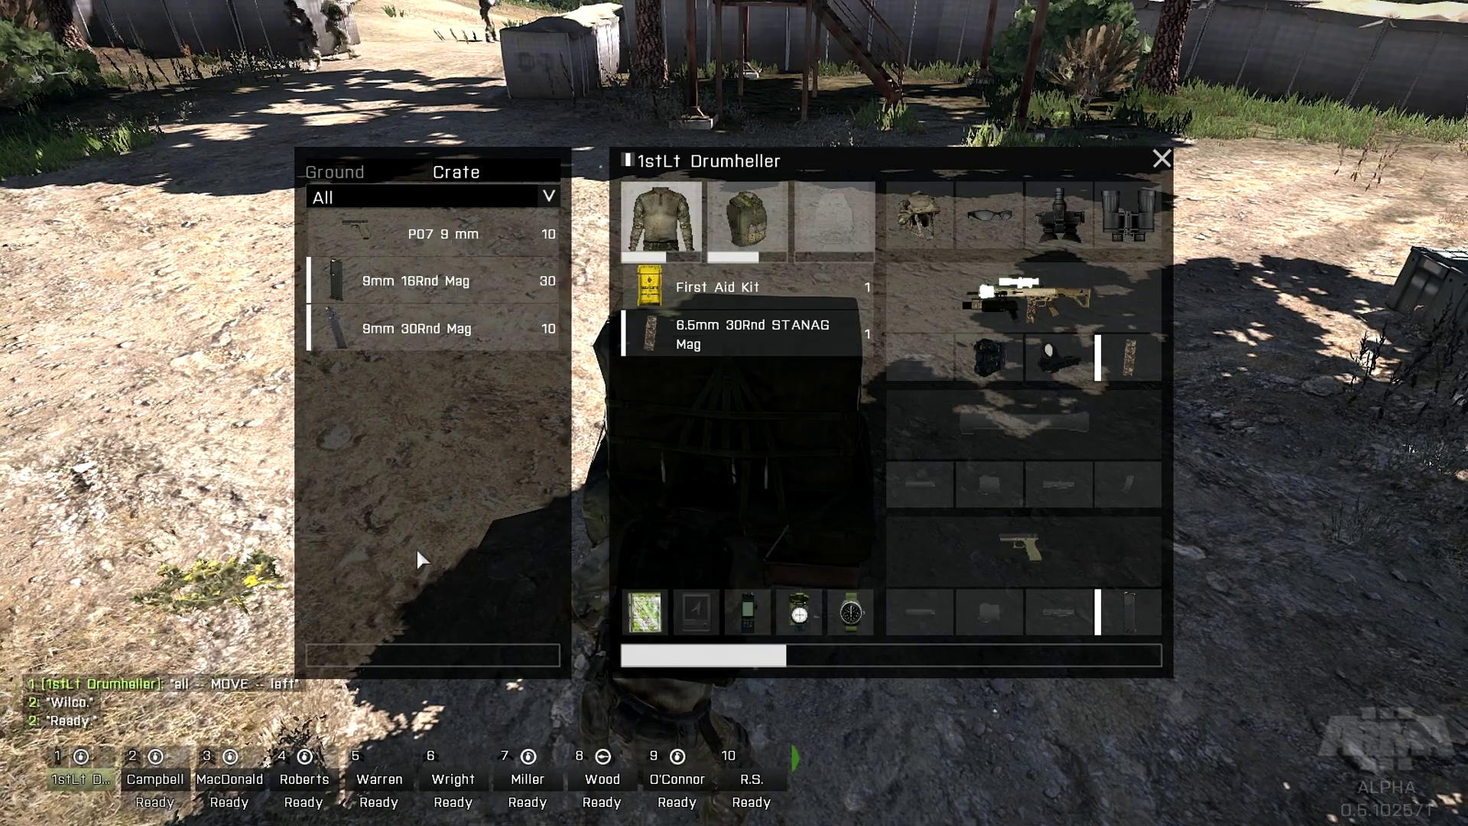
{"action": "key", "text": "Escape"}
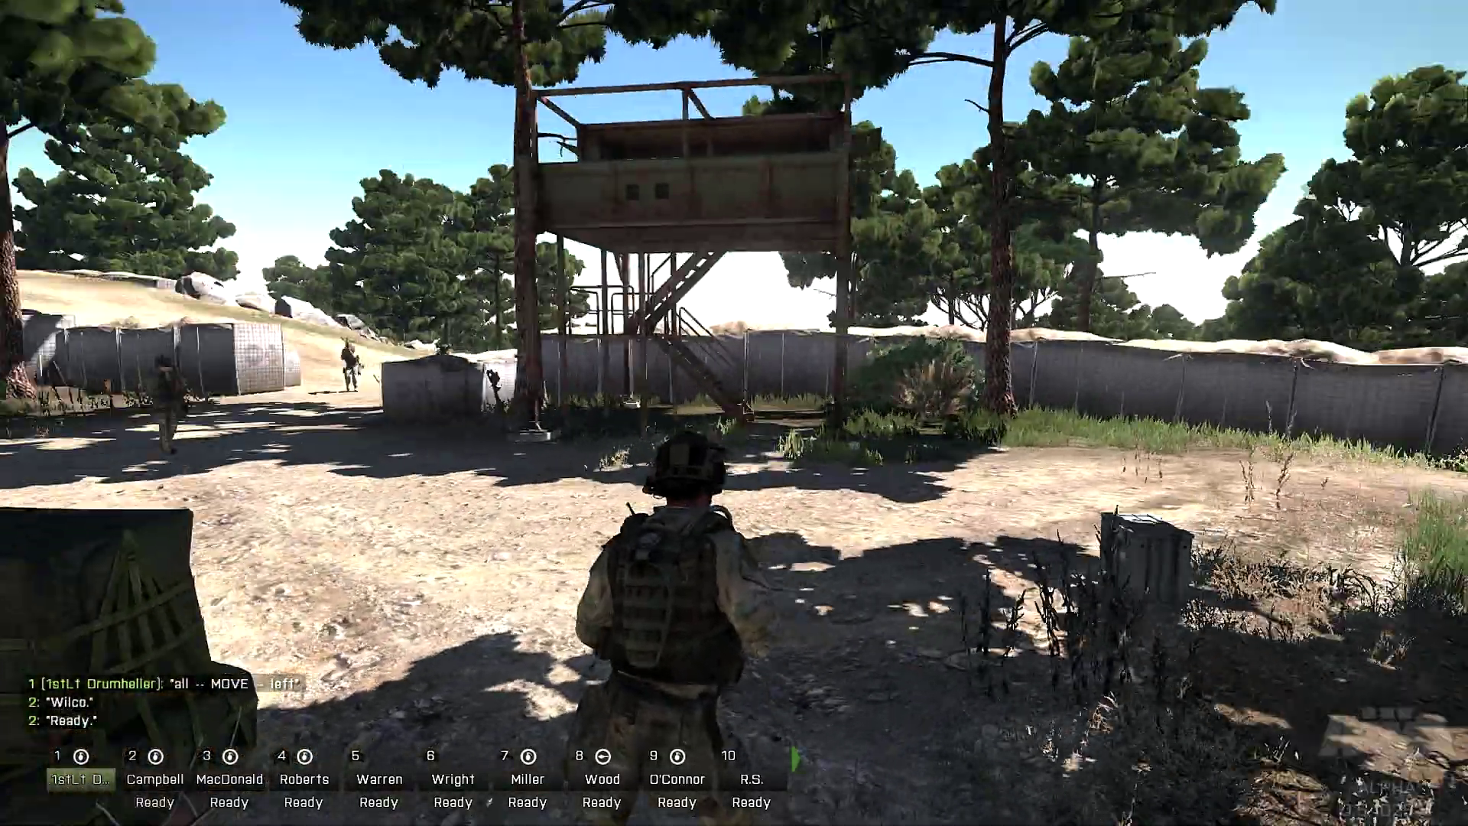
{"action": "key", "text": "Escape"}
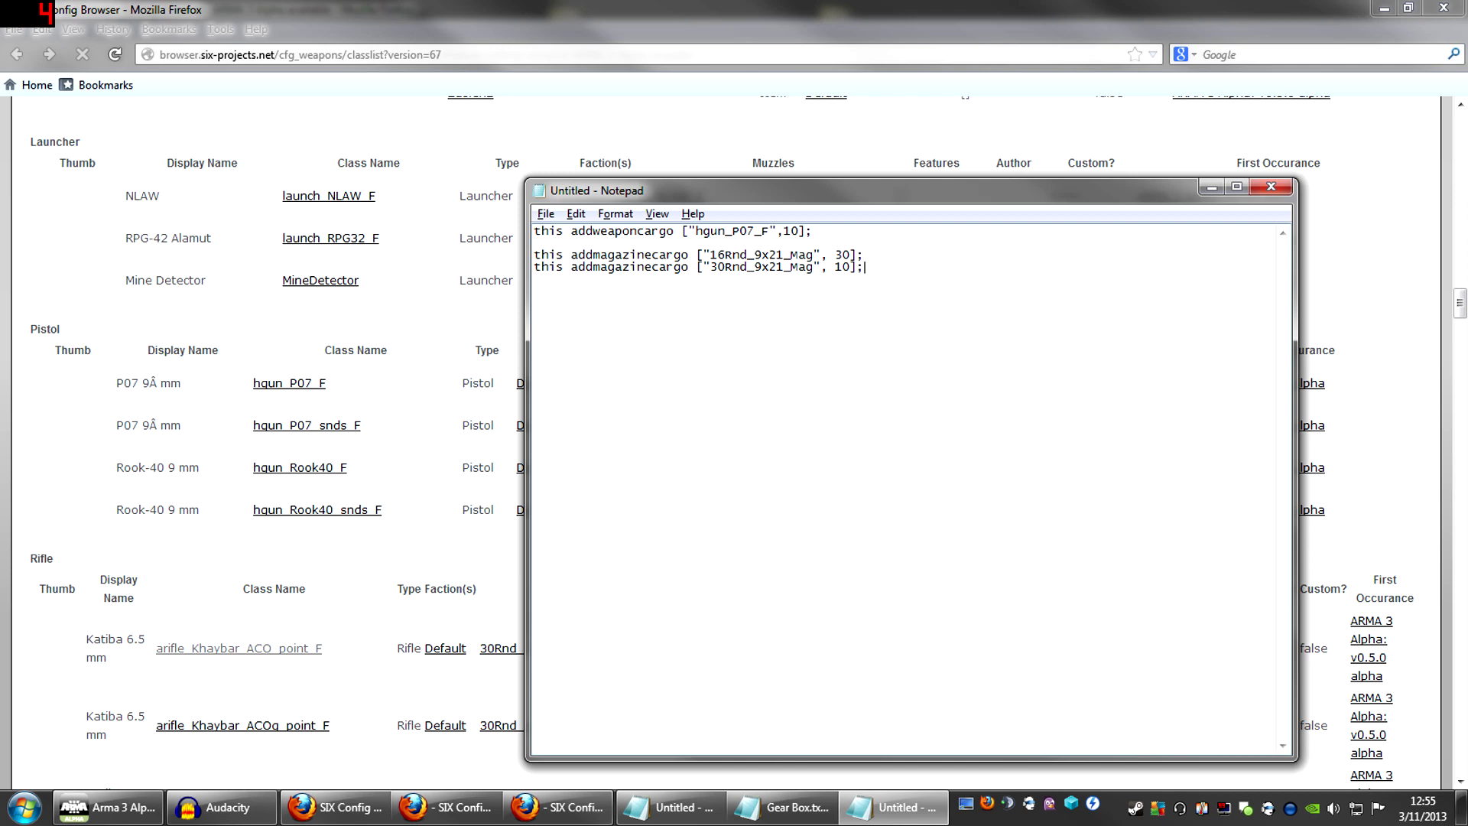
Leave a blank line below the magazine entries in the script and browse the weapons class list's Item section down to the uniforms
{"action": "key", "text": "Return"}
{"action": "key", "text": "Return"}
{"action": "left_click", "coordinate": [402, 425]}
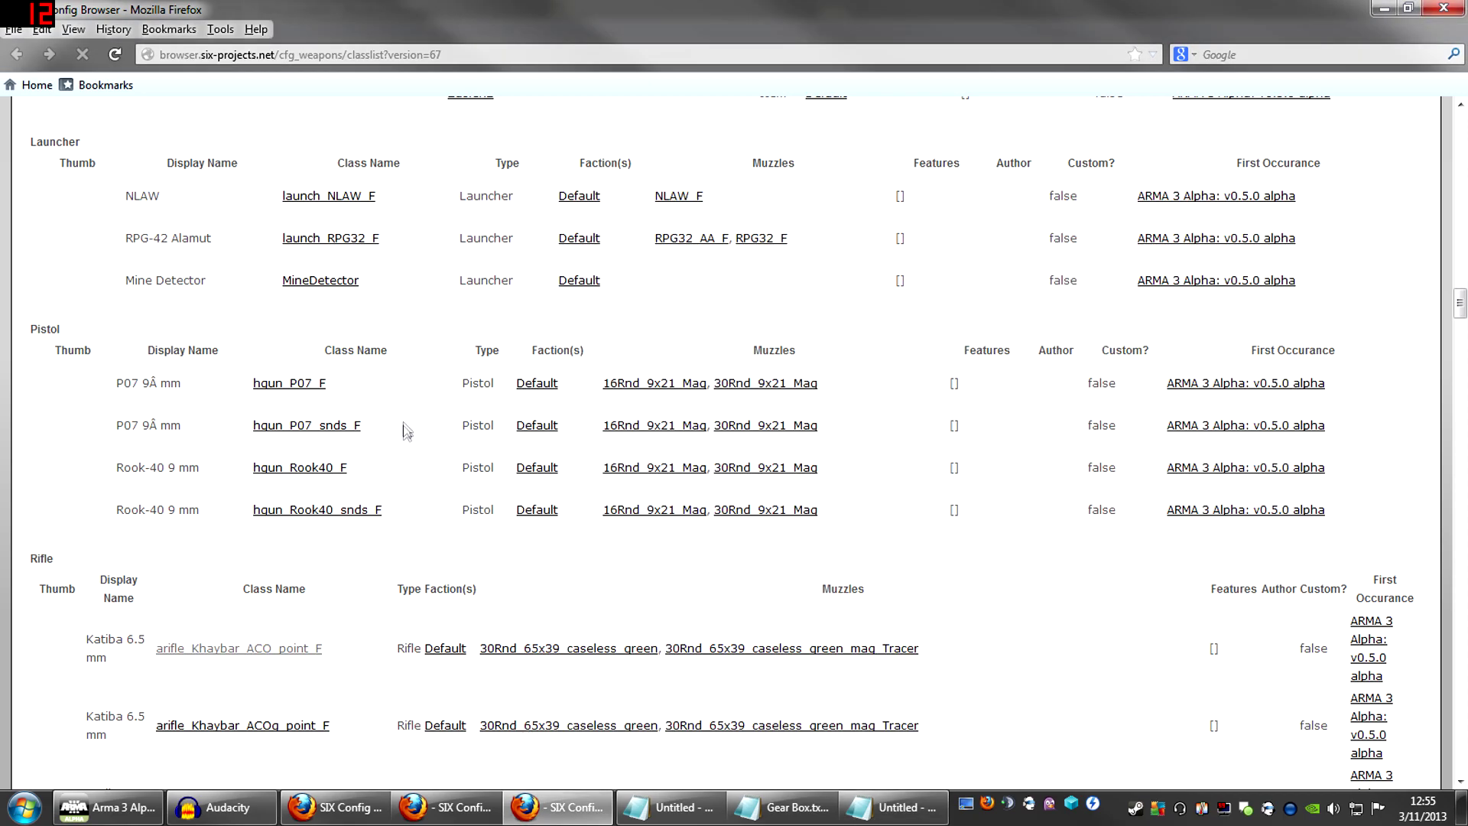
{"action": "scroll", "coordinate": [409, 359], "scroll_direction": "down", "scroll_amount": 4}
{"action": "scroll", "coordinate": [403, 370], "scroll_direction": "up", "scroll_amount": 10}
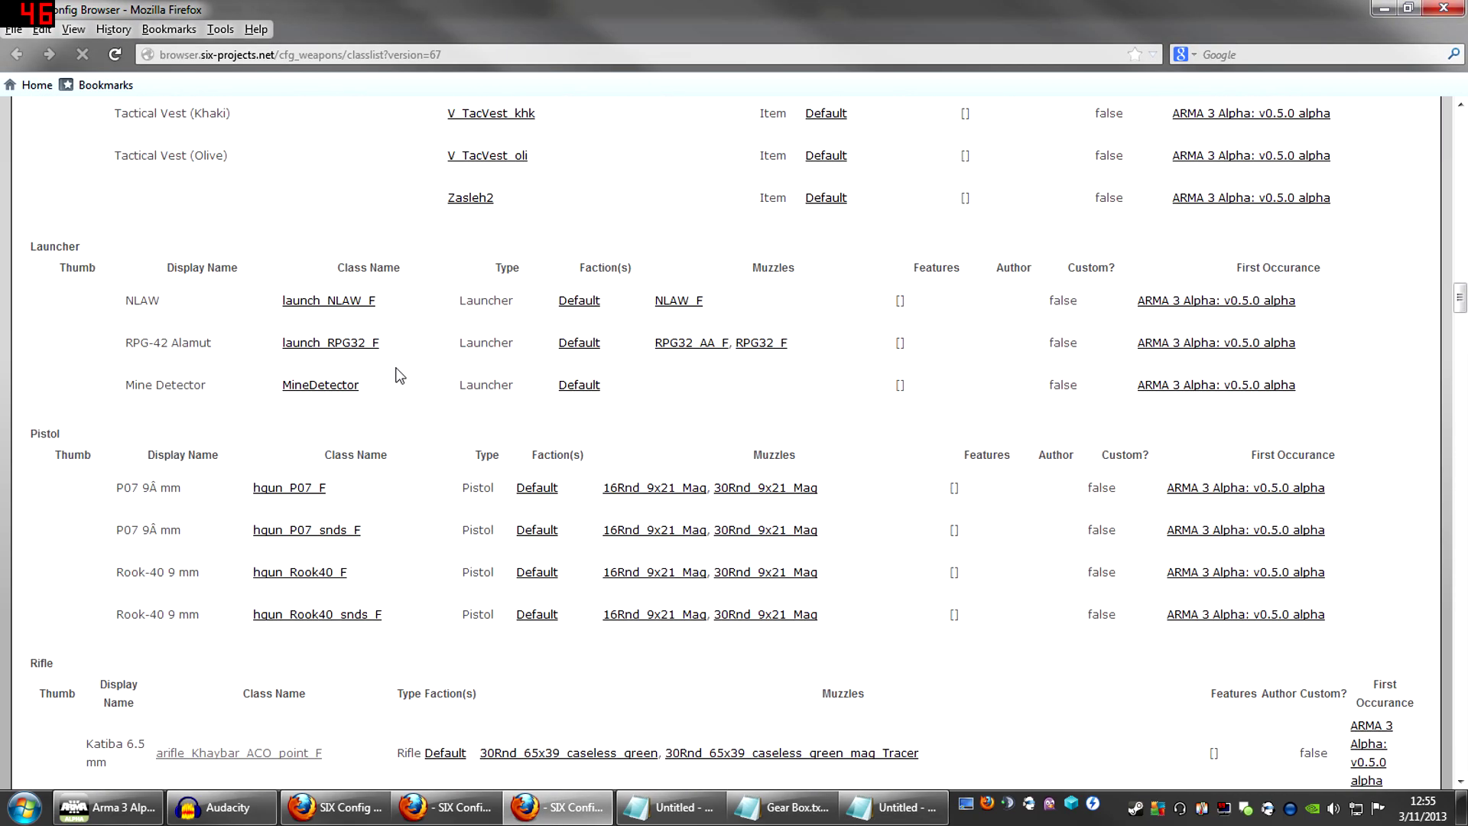
{"action": "scroll", "coordinate": [399, 375], "scroll_direction": "down", "scroll_amount": 5}
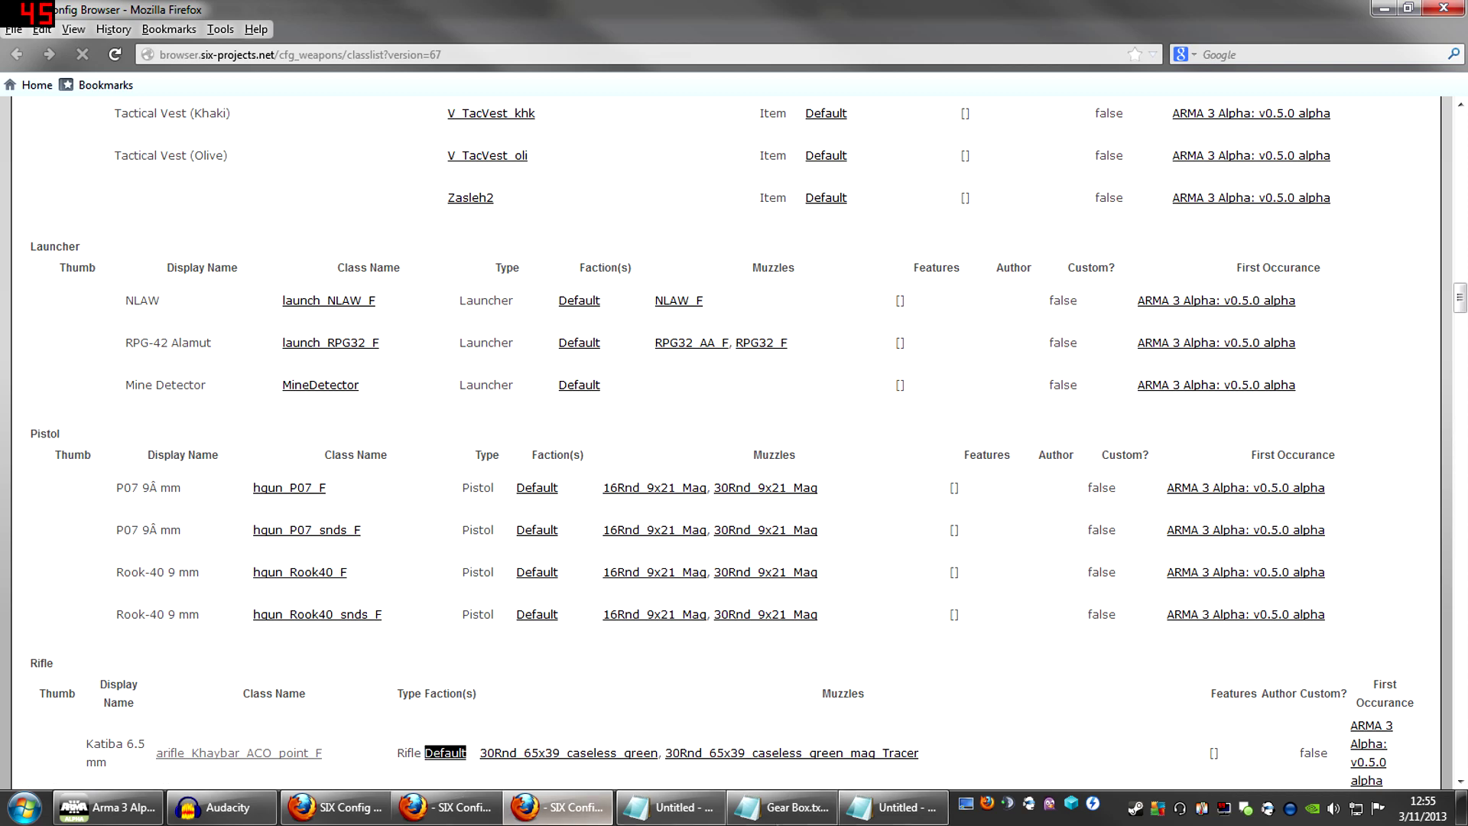
{"action": "left_click", "coordinate": [896, 814]}
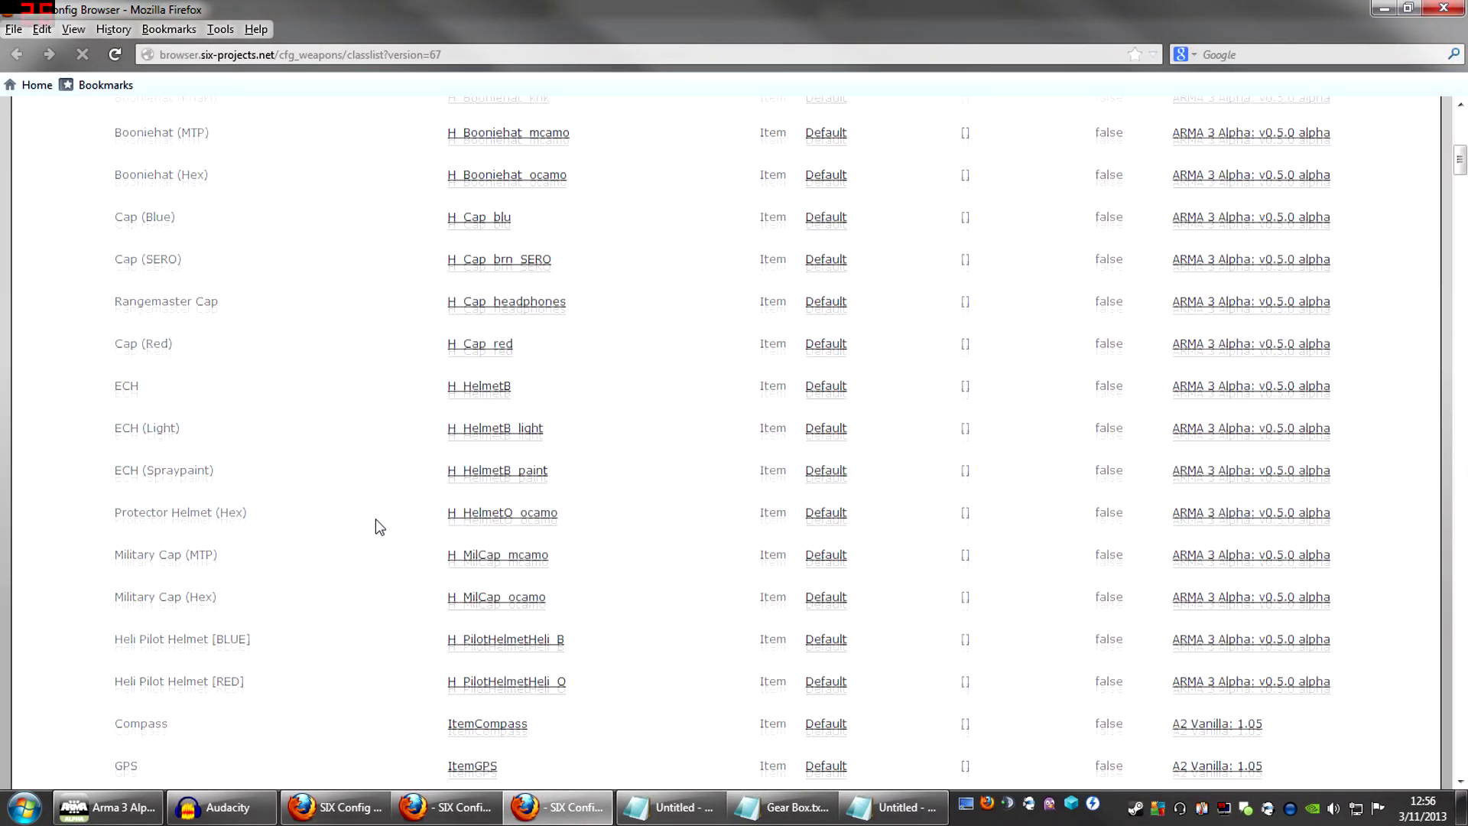
{"action": "scroll", "coordinate": [375, 520], "scroll_direction": "down", "scroll_amount": 10}
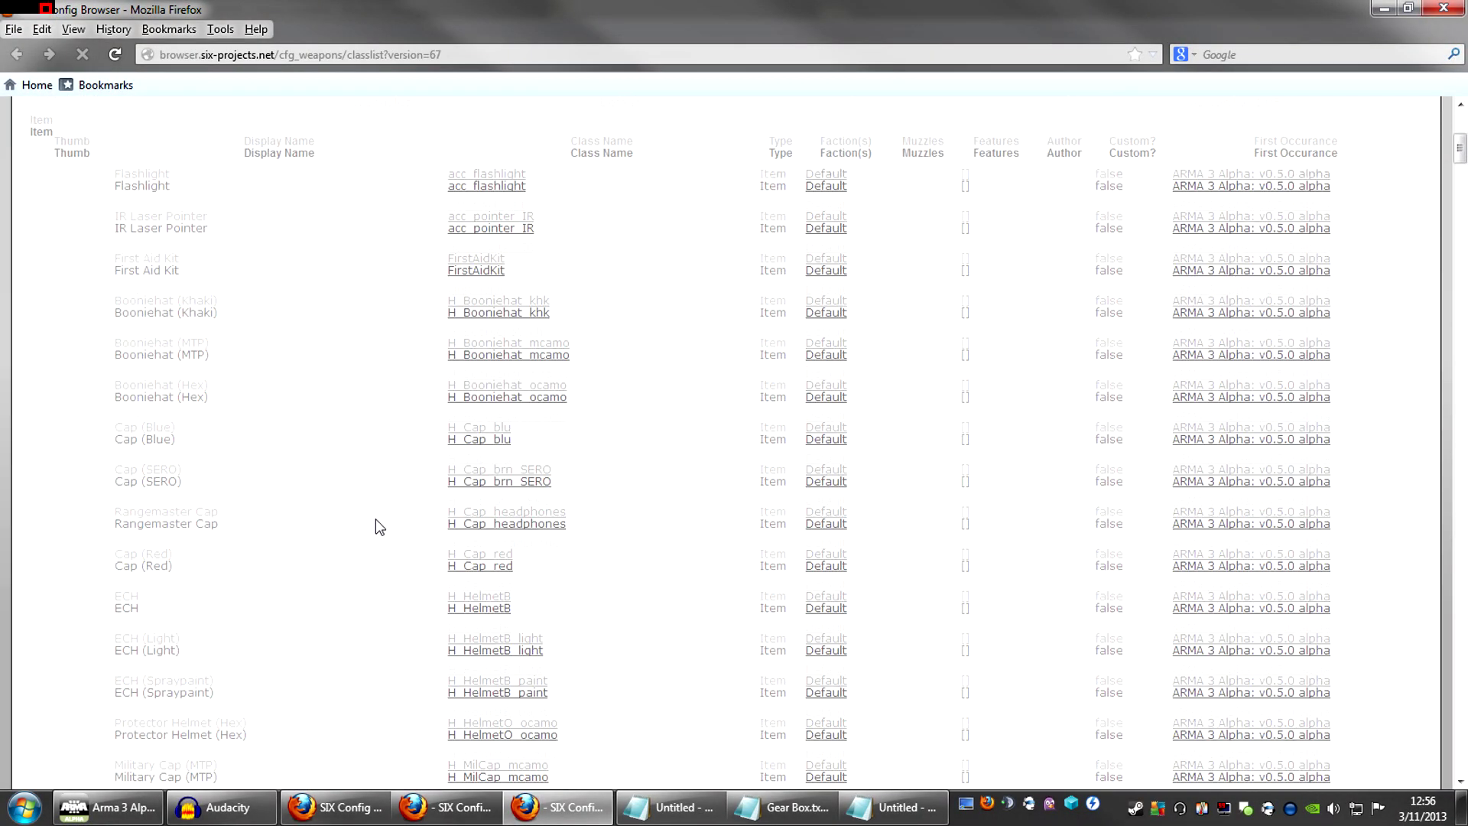
{"action": "scroll", "coordinate": [356, 498], "scroll_direction": "down", "scroll_amount": 5}
{"action": "scroll", "coordinate": [356, 499], "scroll_direction": "up", "scroll_amount": 8}
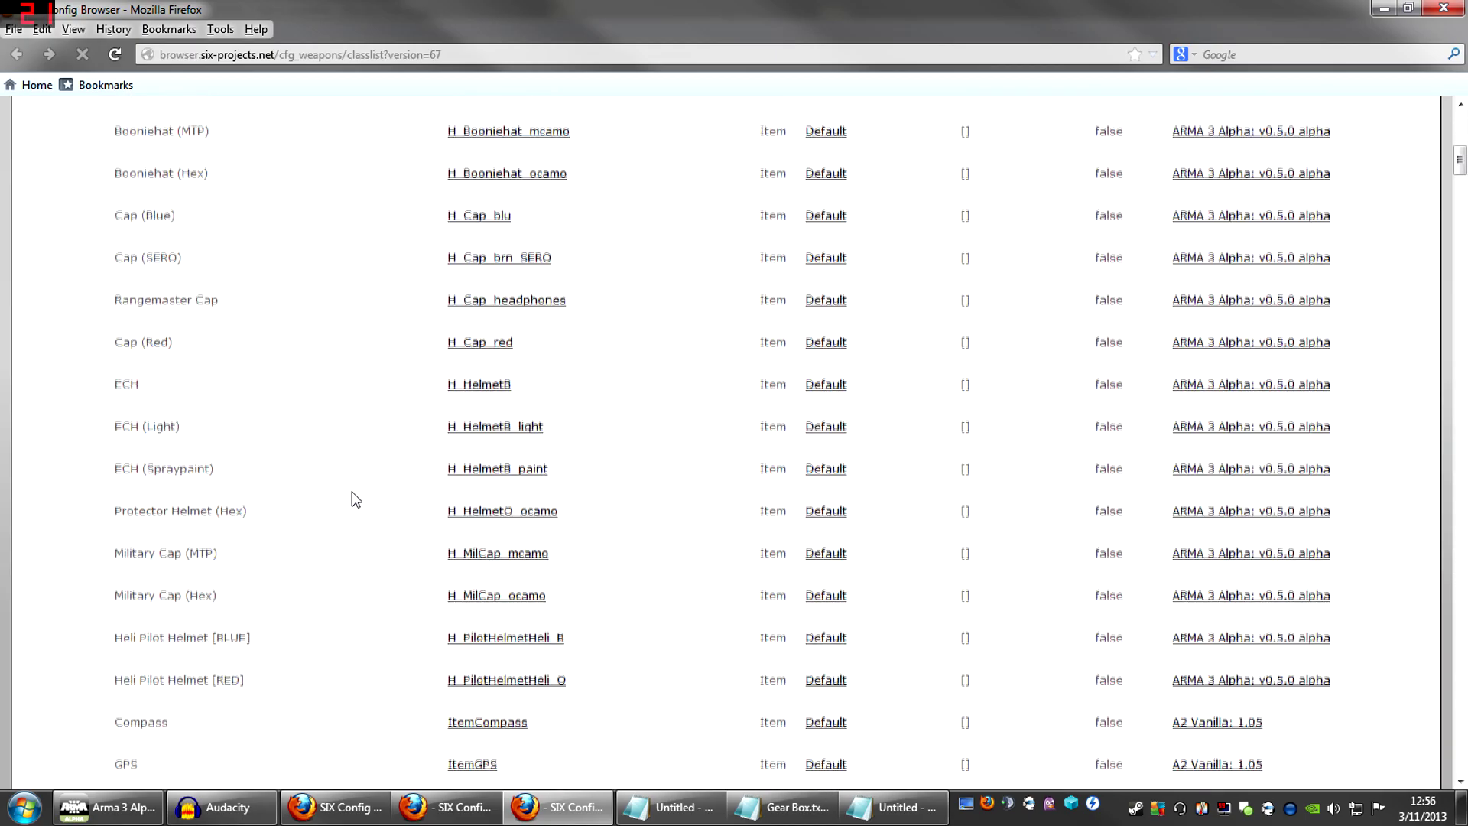
{"action": "scroll", "coordinate": [355, 499], "scroll_direction": "down", "scroll_amount": 12}
{"action": "scroll", "coordinate": [354, 498], "scroll_direction": "down", "scroll_amount": 7}
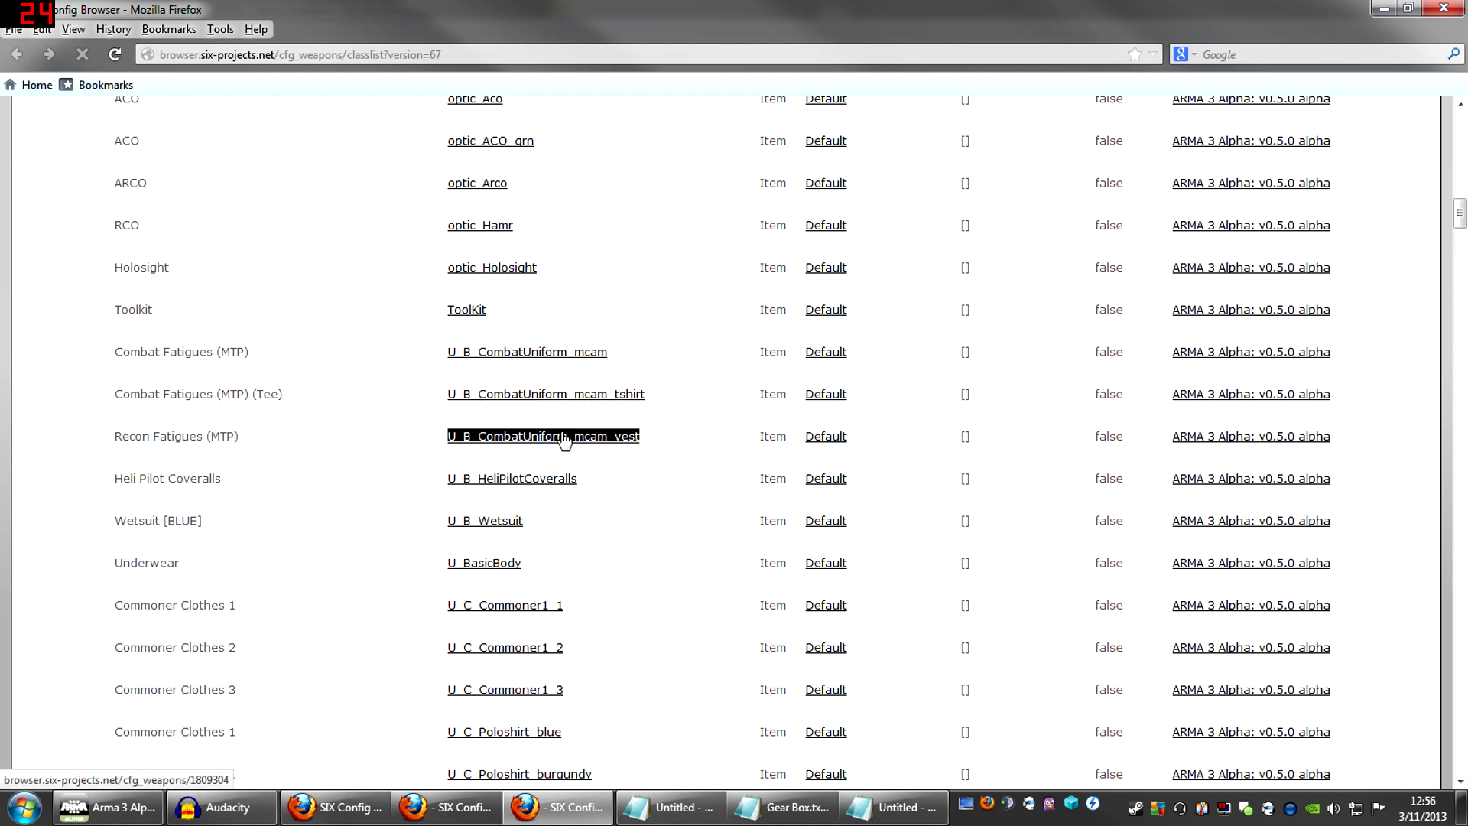
Copy the Combat Fatigues (MTP) class name and add the script line this additemcargo ["U_B_CombatUniform_mcam", 10]; following the command in Gear Box.txt
{"action": "left_click_drag", "start_coordinate": [627, 359], "coordinate": [451, 367]}
{"action": "key", "text": "ctrl+c"}
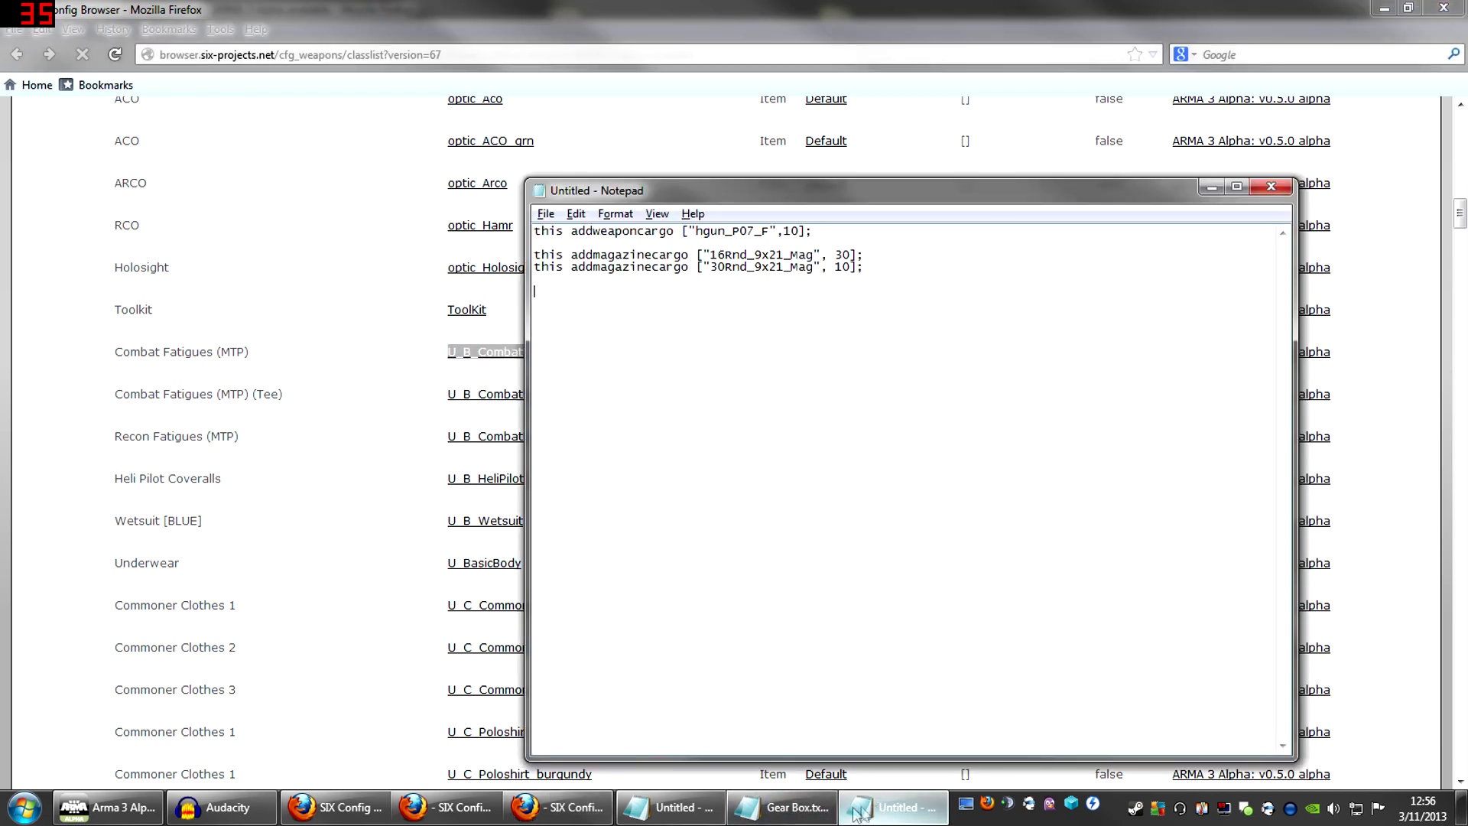
{"action": "left_click", "coordinate": [793, 811]}
{"action": "scroll", "coordinate": [444, 428], "scroll_direction": "up", "scroll_amount": 9}
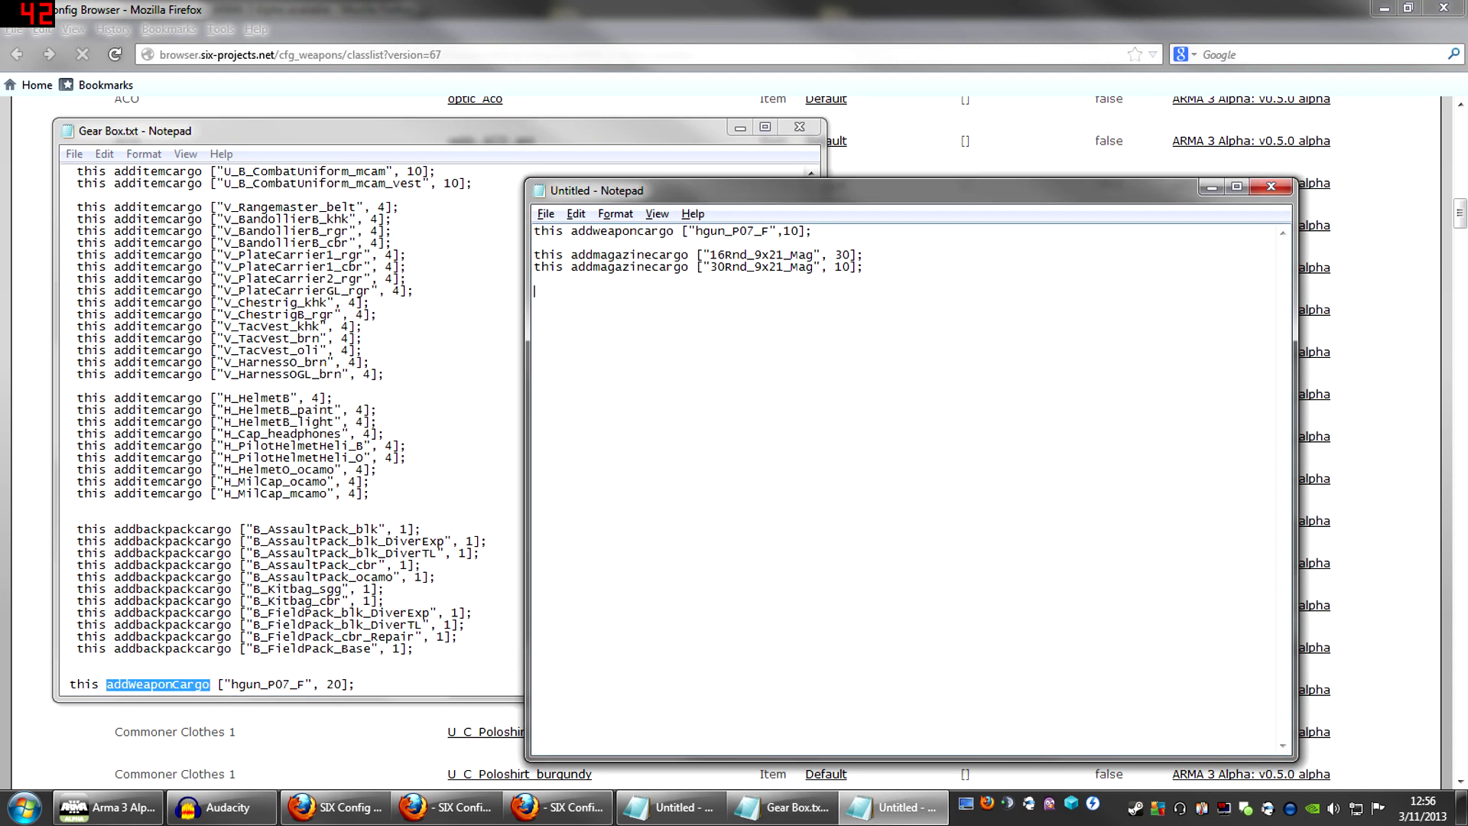
{"action": "type", "text": "this additemcargo [\""}
{"action": "key", "text": "ctrl+v"}
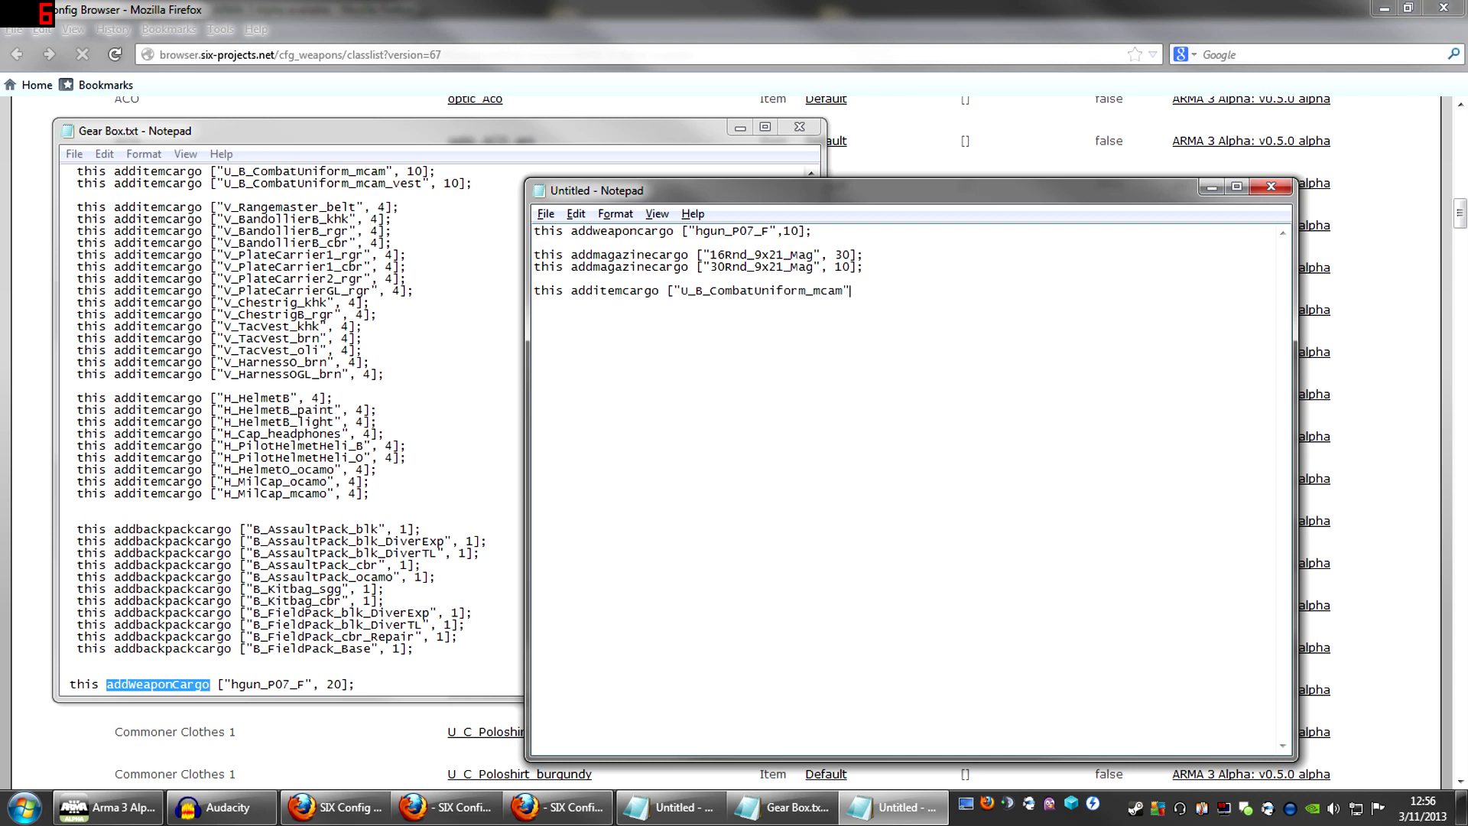
{"action": "type", "text": "\", 10];"}
Check the Combat Fatigues (MTP) display name in the weapons class list
{"action": "left_click", "coordinate": [376, 723]}
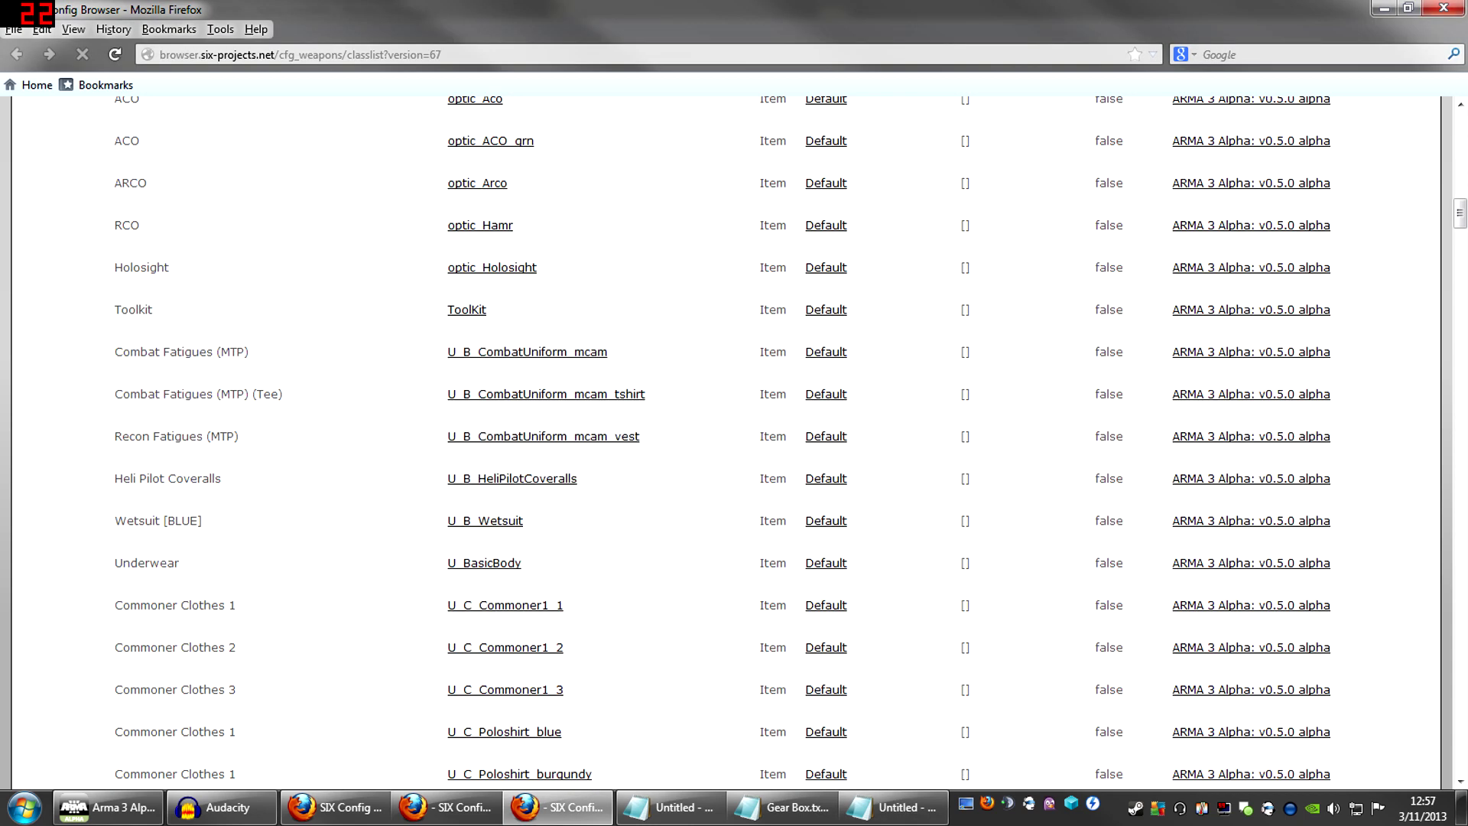
{"action": "left_click_drag", "start_coordinate": [114, 353], "coordinate": [243, 353]}
{"action": "left_click", "coordinate": [275, 380]}
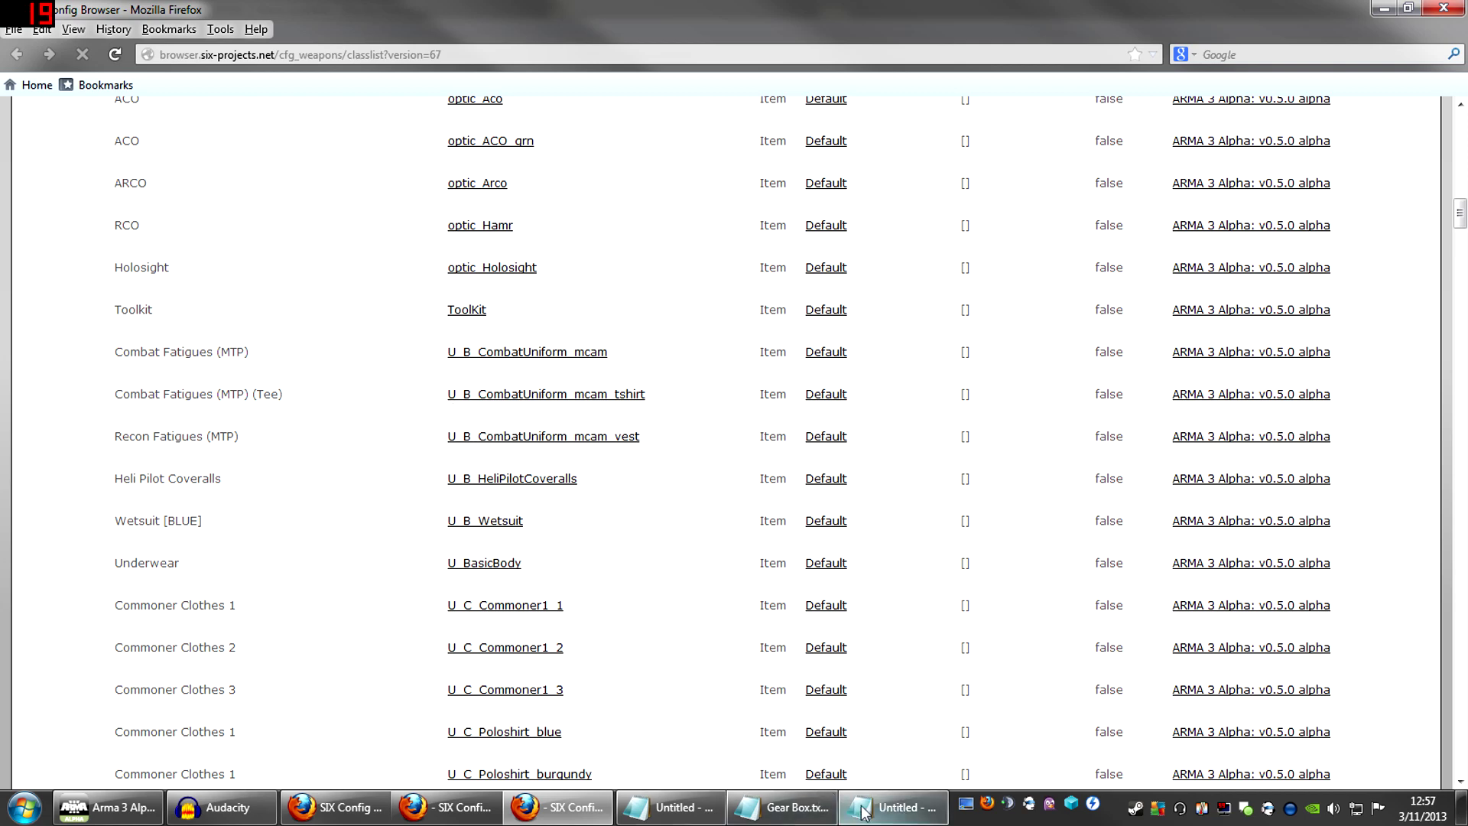
Duplicate the U_B_CombatUniform_mcam item line twice below itself in the script
{"action": "left_click", "coordinate": [894, 807]}
{"action": "left_click_drag", "start_coordinate": [895, 291], "coordinate": [522, 301]}
{"action": "key", "text": "ctrl+c"}
{"action": "key", "text": "End"}
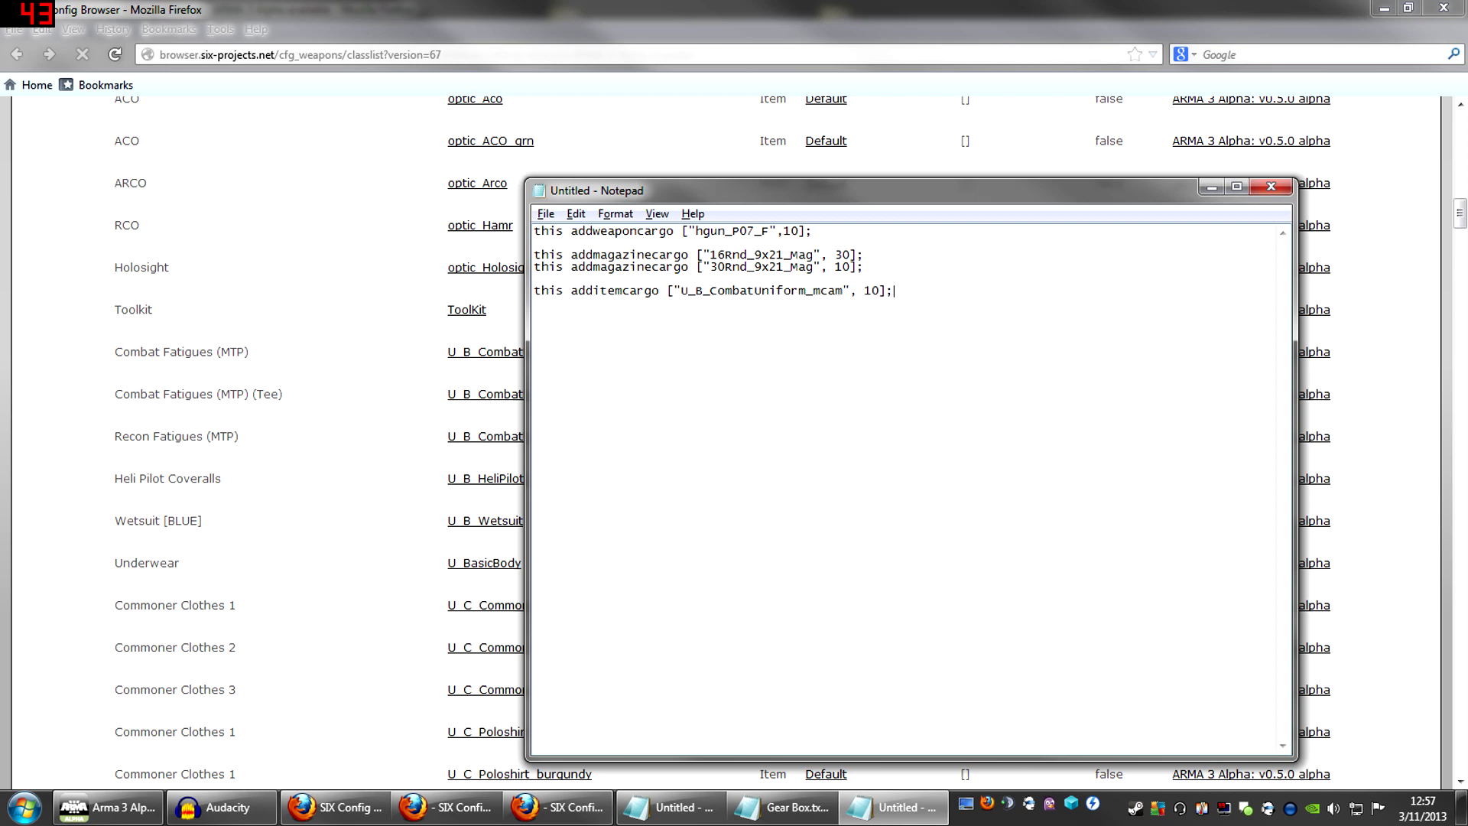
{"action": "key", "text": "Return"}
{"action": "key", "text": "ctrl+v"}
{"action": "key", "text": "Return"}
{"action": "key", "text": "ctrl+v"}
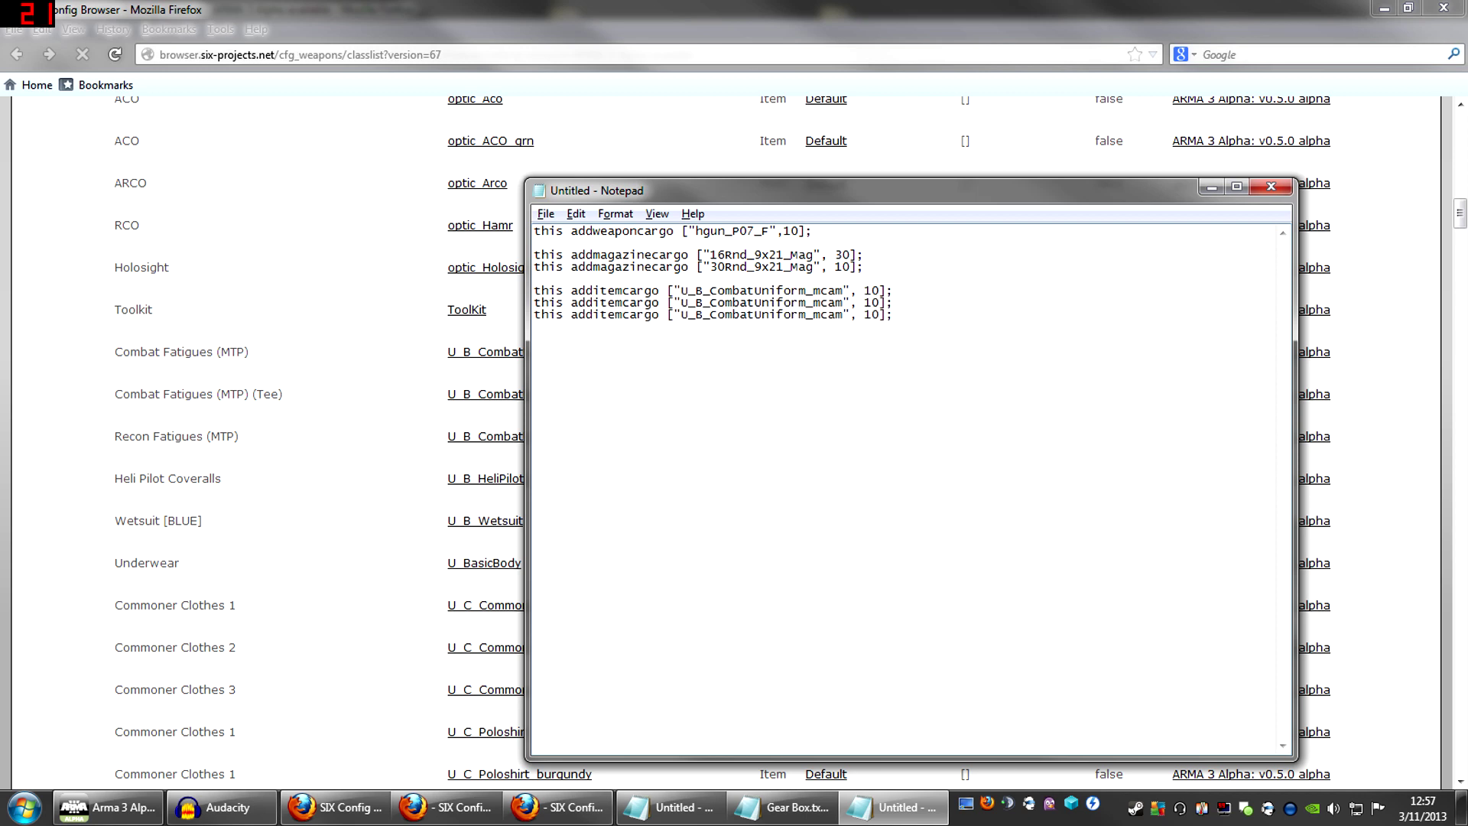
Replace the class name in the second item line with U_B_CombatUniform_mcam_tshirt, copied from the Combat Fatigues (MTP) (Tee) row
{"action": "left_click", "coordinate": [407, 415]}
{"action": "left_click_drag", "start_coordinate": [443, 398], "coordinate": [625, 398]}
{"action": "left_click", "coordinate": [673, 396]}
{"action": "double_click", "coordinate": [625, 398]}
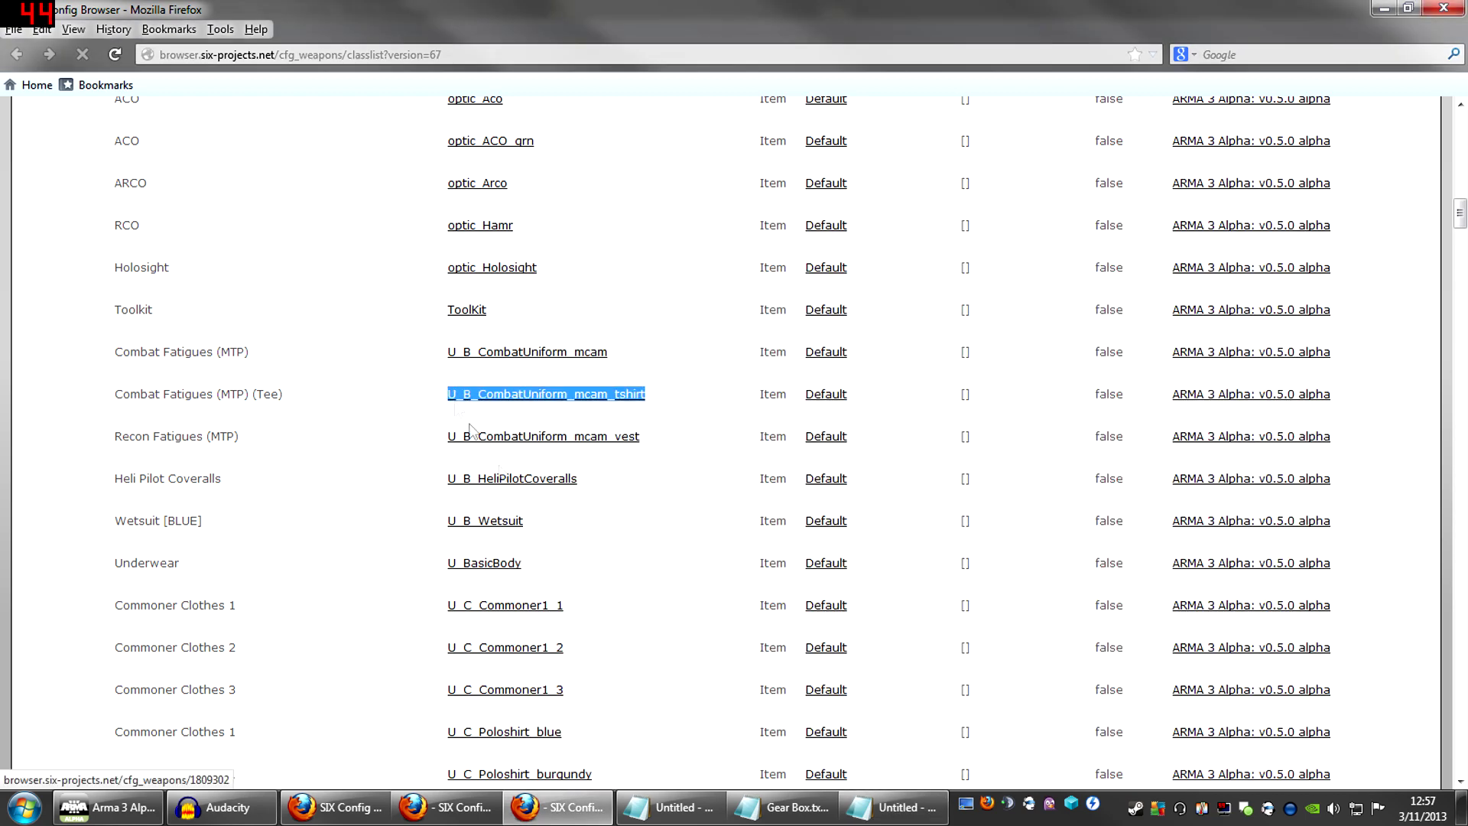
{"action": "left_click", "coordinate": [893, 807]}
{"action": "left_click_drag", "start_coordinate": [680, 303], "coordinate": [837, 302]}
{"action": "key", "text": "ctrl+v"}
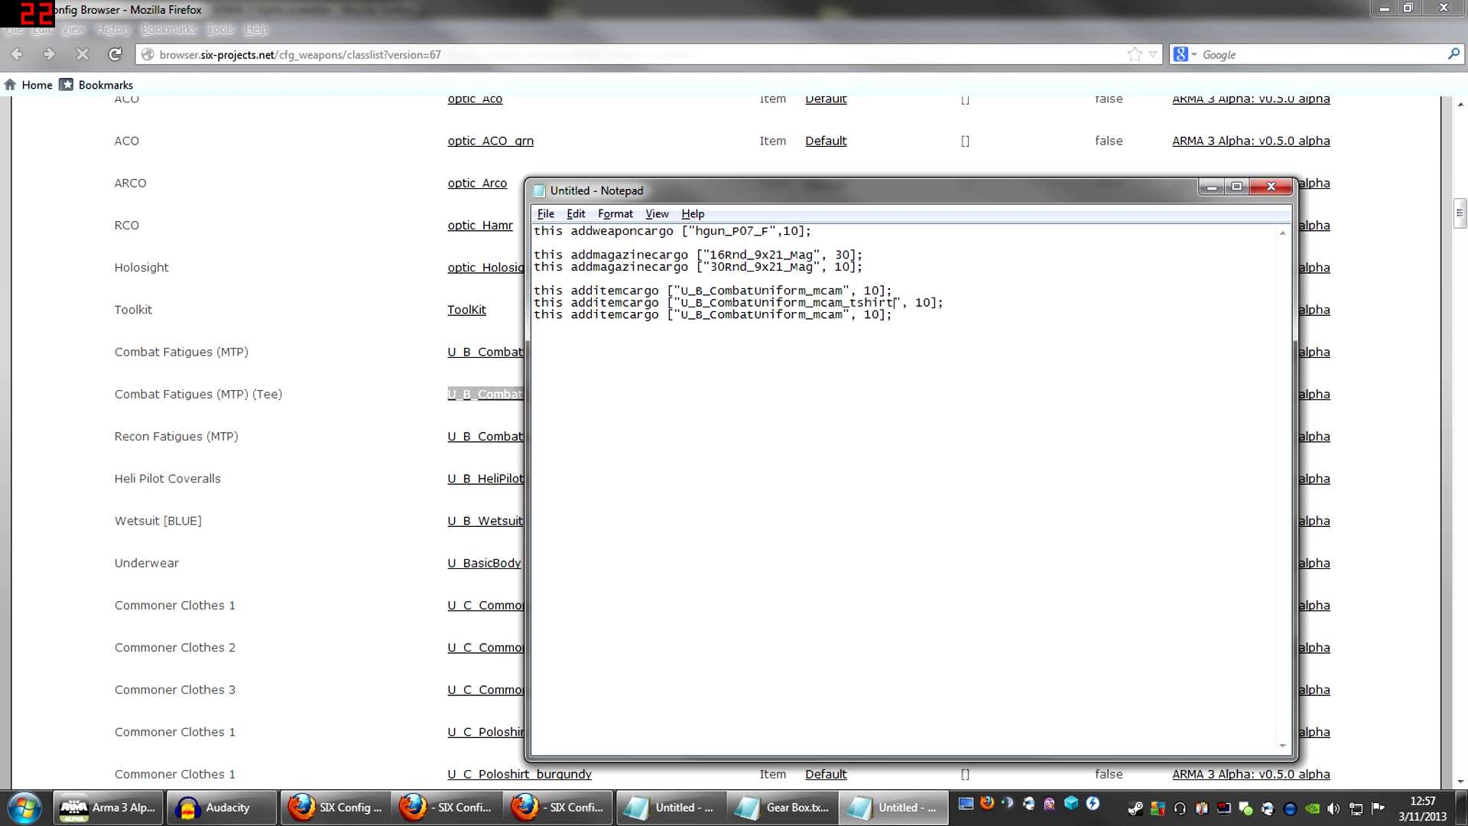
Replace the class name in the third item line with U_B_CombatUniform_mcam_vest, copied from the Recon Fatigues (MTP) row
{"action": "left_click", "coordinate": [516, 486]}
{"action": "left_click_drag", "start_coordinate": [663, 444], "coordinate": [451, 441]}
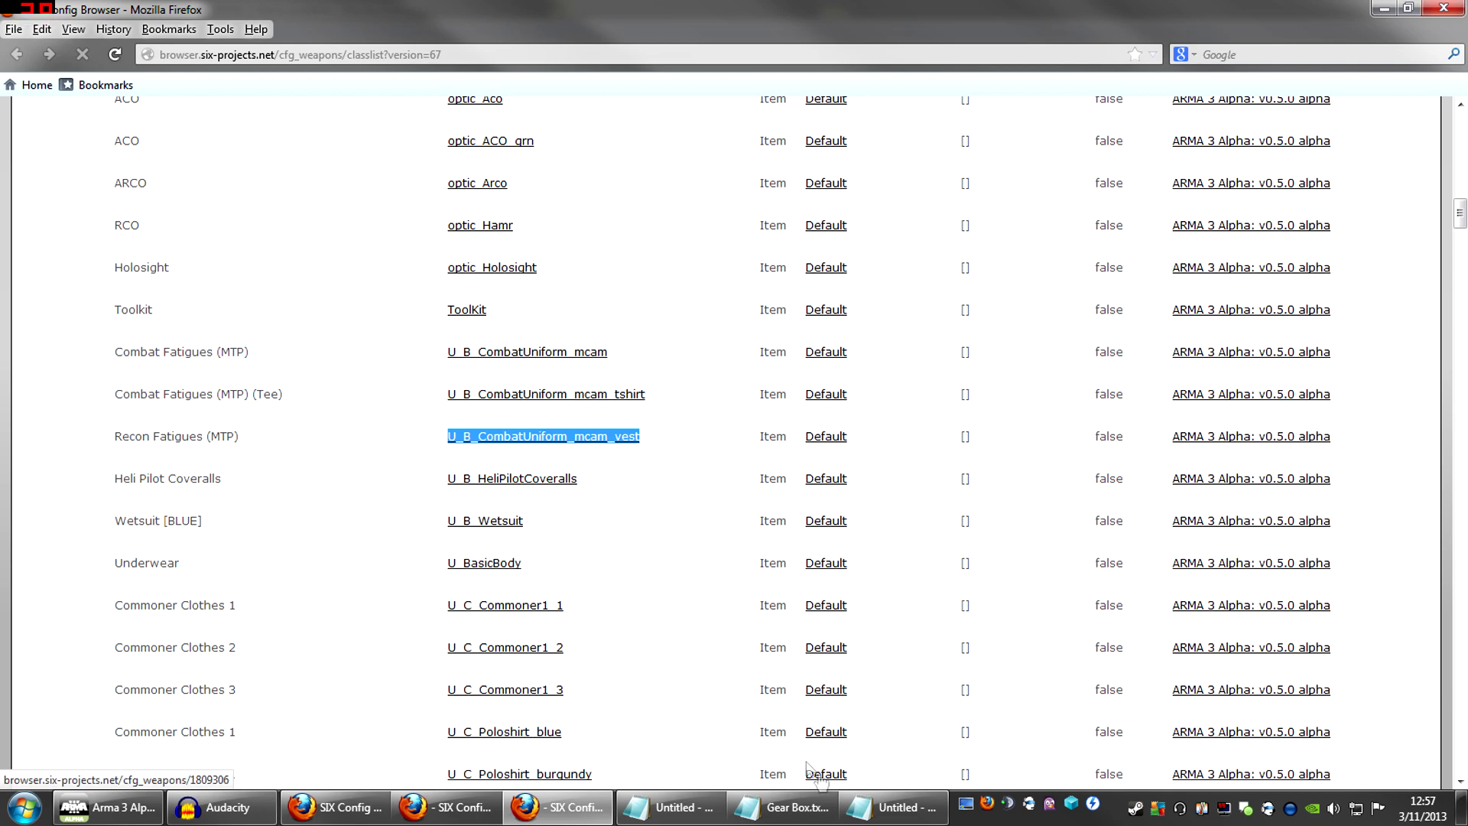
{"action": "left_click", "coordinate": [890, 806]}
{"action": "left_click_drag", "start_coordinate": [844, 315], "coordinate": [694, 314]}
{"action": "key", "text": "ctrl+v"}
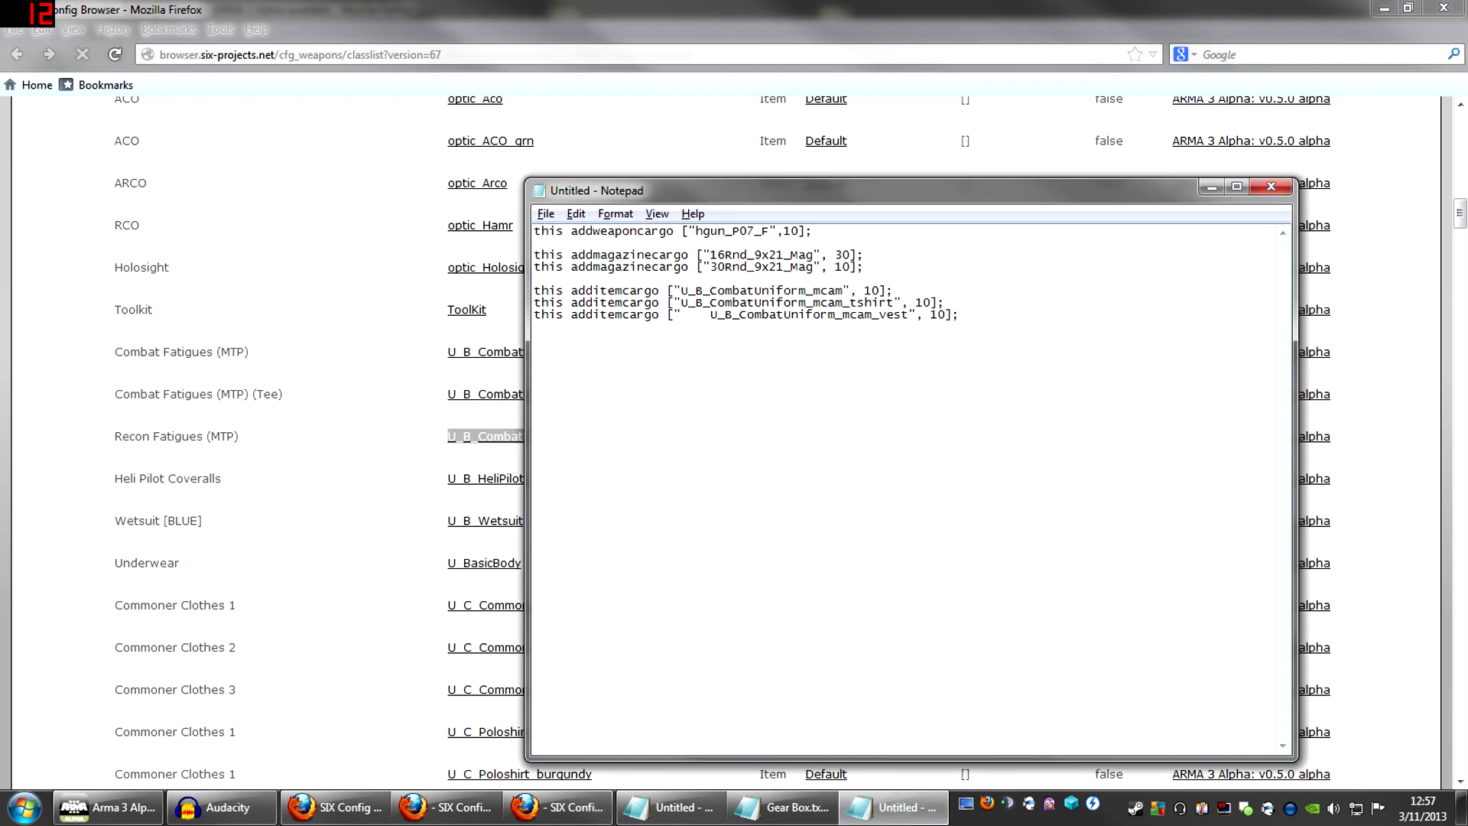
{"action": "left_click", "coordinate": [681, 315]}
{"action": "key", "text": "Delete"}
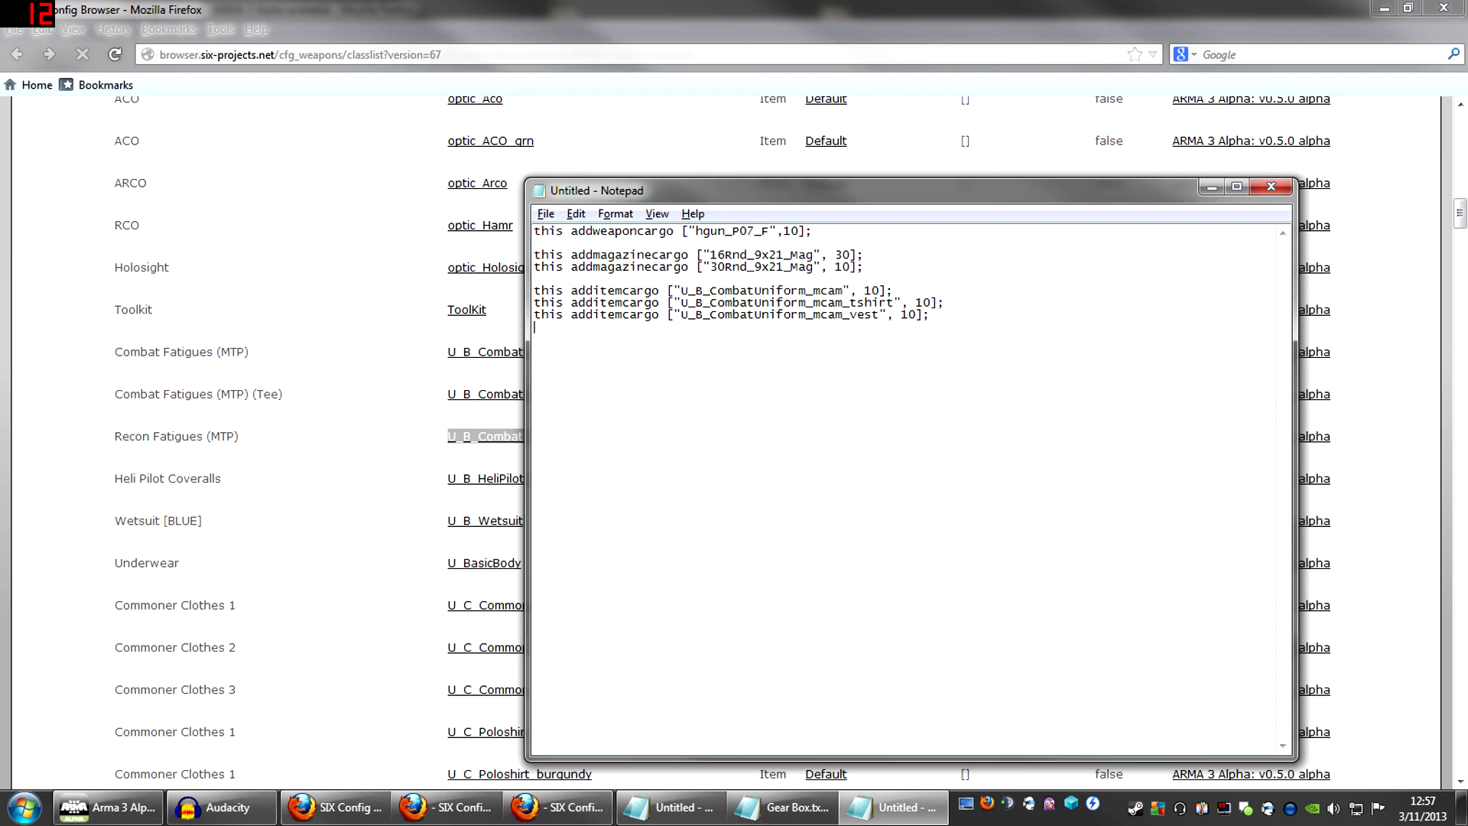
Find the ECH helmet in the weapons class list and select its class name H_HelmetB
{"action": "left_click", "coordinate": [401, 472]}
{"action": "scroll", "coordinate": [393, 469], "scroll_direction": "down", "scroll_amount": 15}
{"action": "scroll", "coordinate": [382, 462], "scroll_direction": "up", "scroll_amount": 10}
{"action": "scroll", "coordinate": [375, 460], "scroll_direction": "up", "scroll_amount": 20}
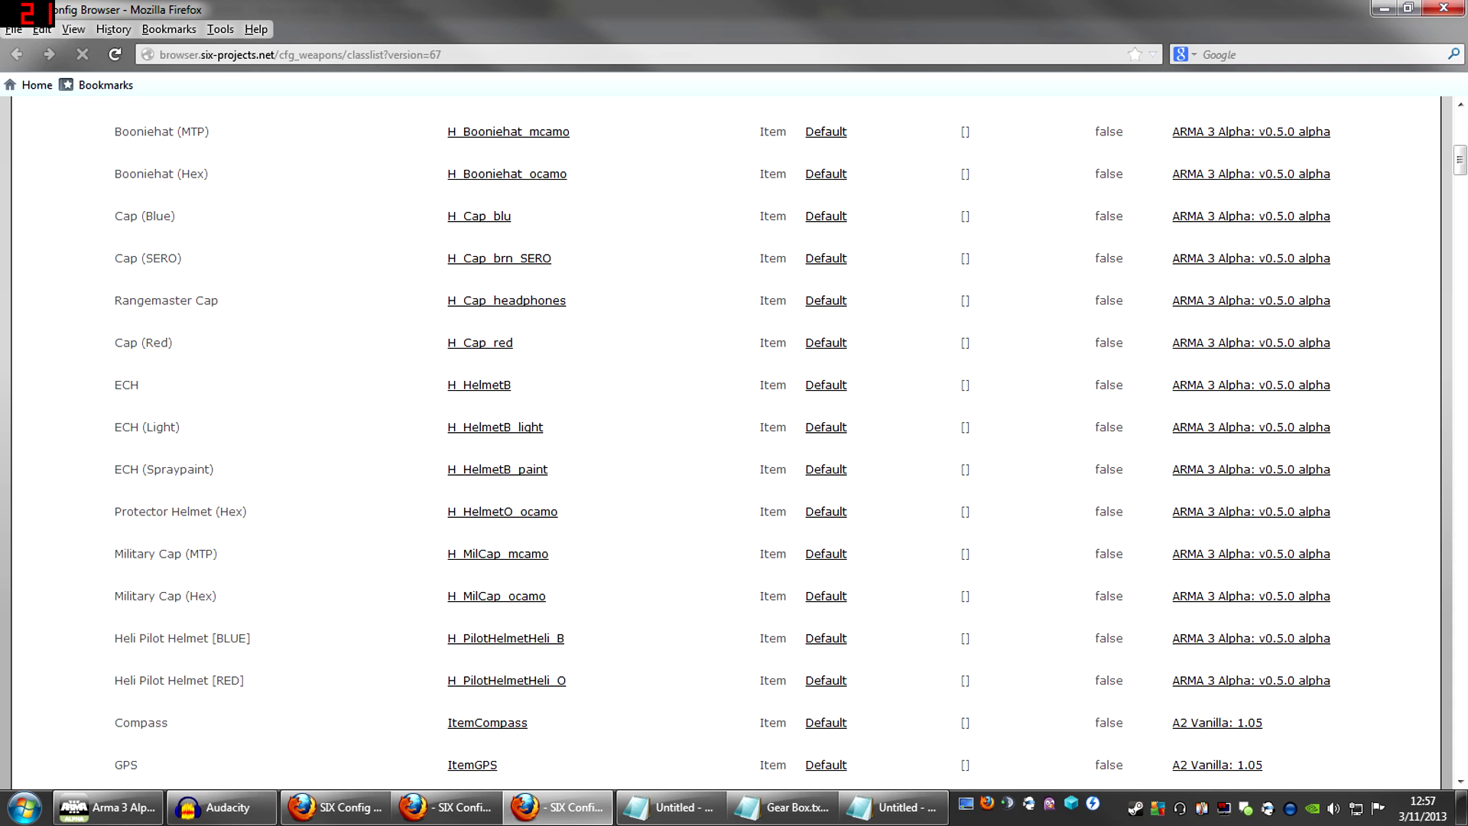
{"action": "left_click_drag", "start_coordinate": [114, 386], "coordinate": [141, 389]}
{"action": "left_click", "coordinate": [146, 389]}
{"action": "left_click_drag", "start_coordinate": [530, 382], "coordinate": [459, 393]}
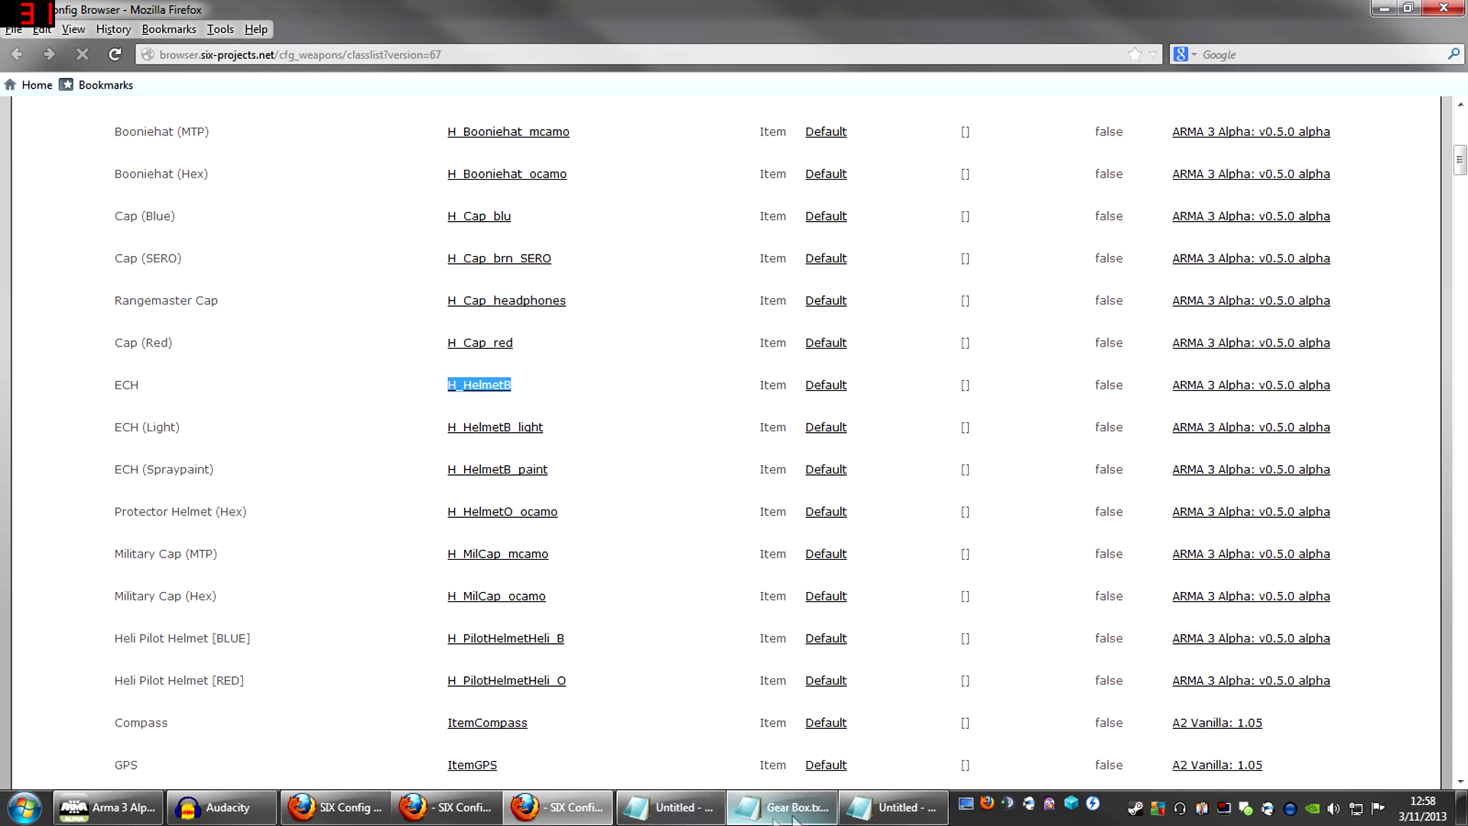
Check in Gear Box.txt which cargo command the helmet entries use
{"action": "left_click", "coordinate": [866, 810]}
{"action": "left_click", "coordinate": [788, 808]}
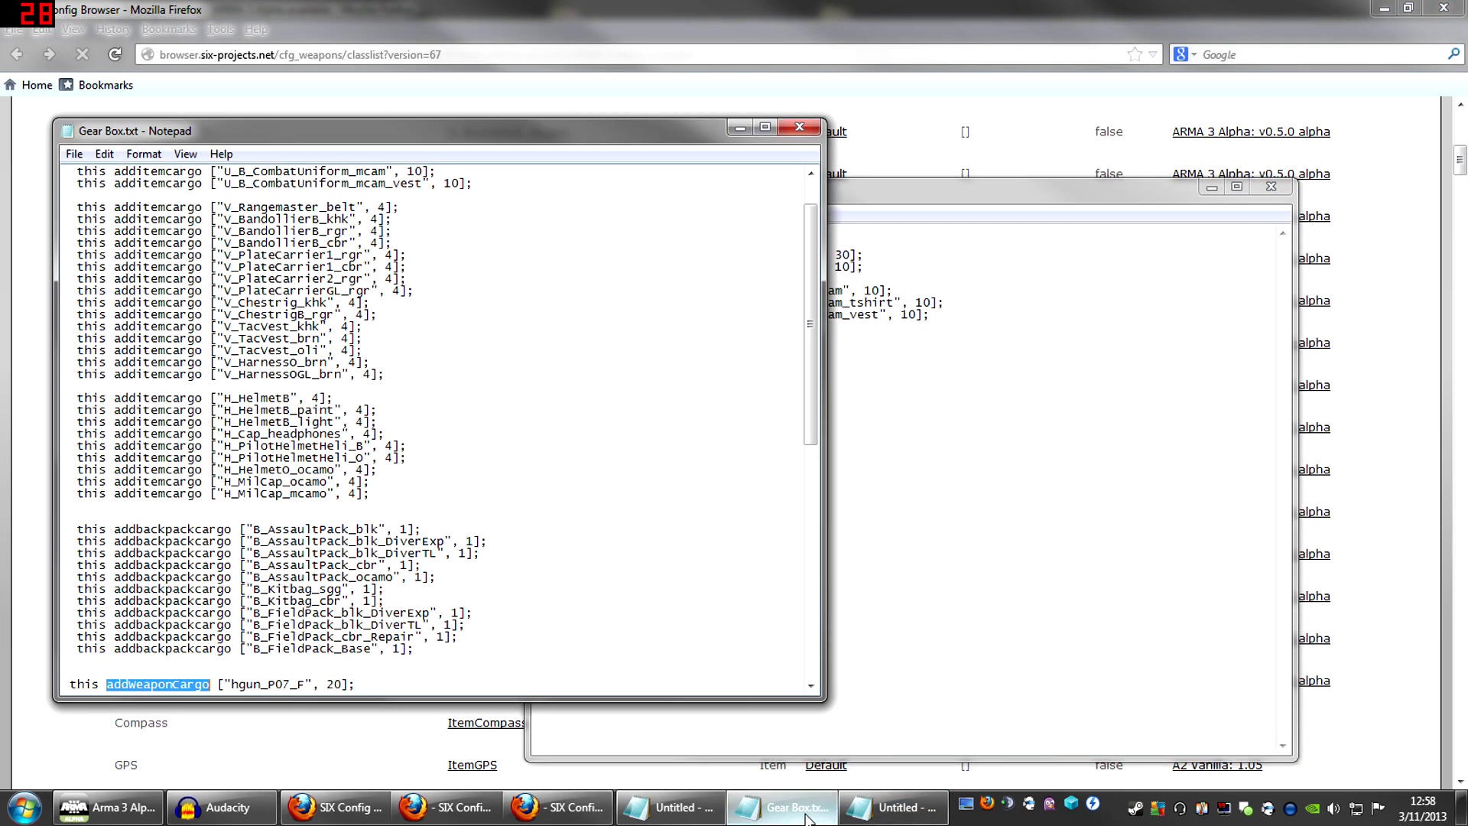
{"action": "scroll", "coordinate": [440, 428], "scroll_direction": "up", "scroll_amount": 2}
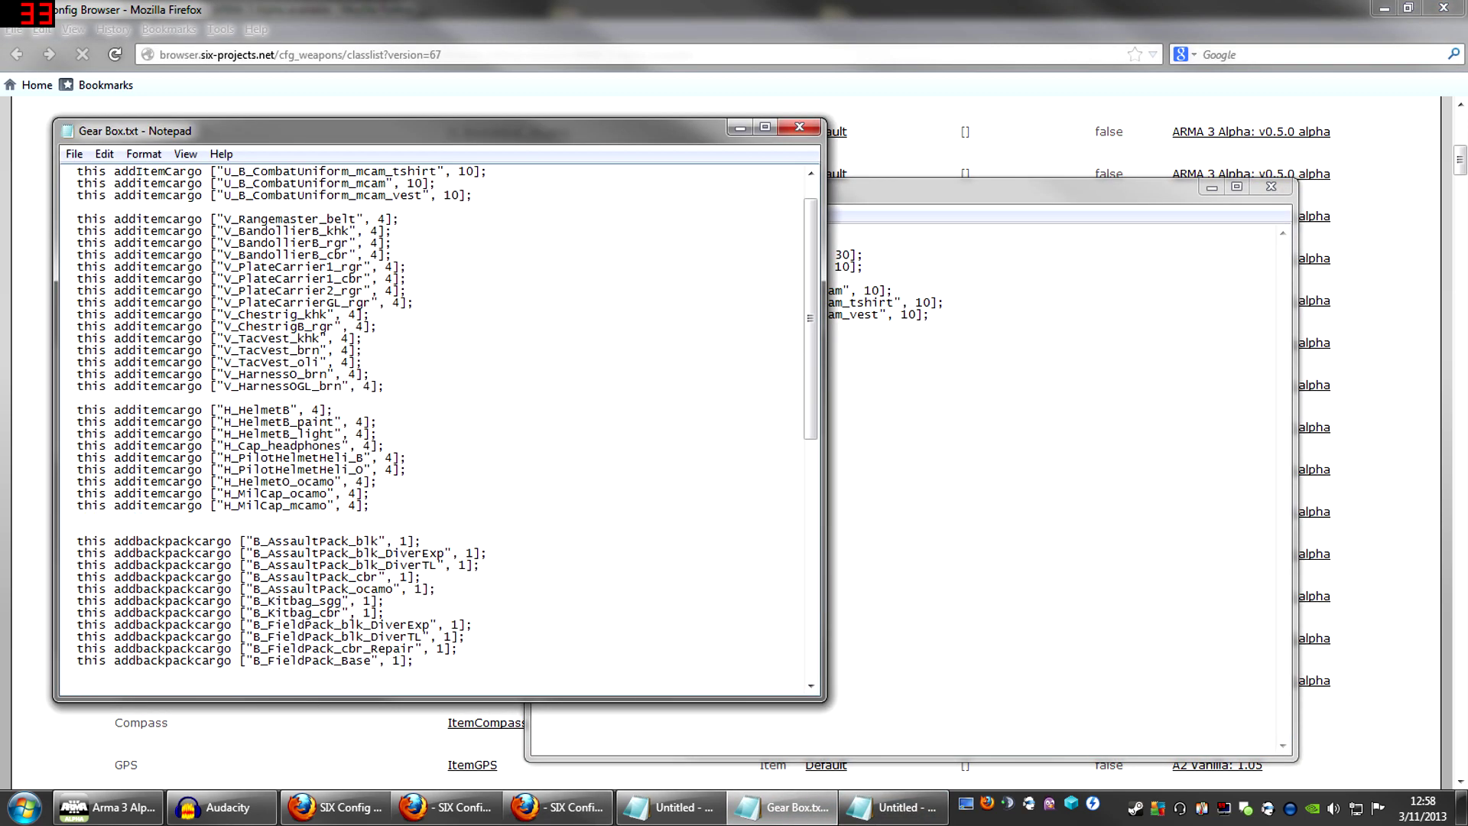
{"action": "scroll", "coordinate": [439, 428], "scroll_direction": "down", "scroll_amount": 2}
Copy the U_B_CombatUniform_mcam_vest item line three times into a new block below the uniform lines, separated by a blank line
{"action": "left_click", "coordinate": [534, 339]}
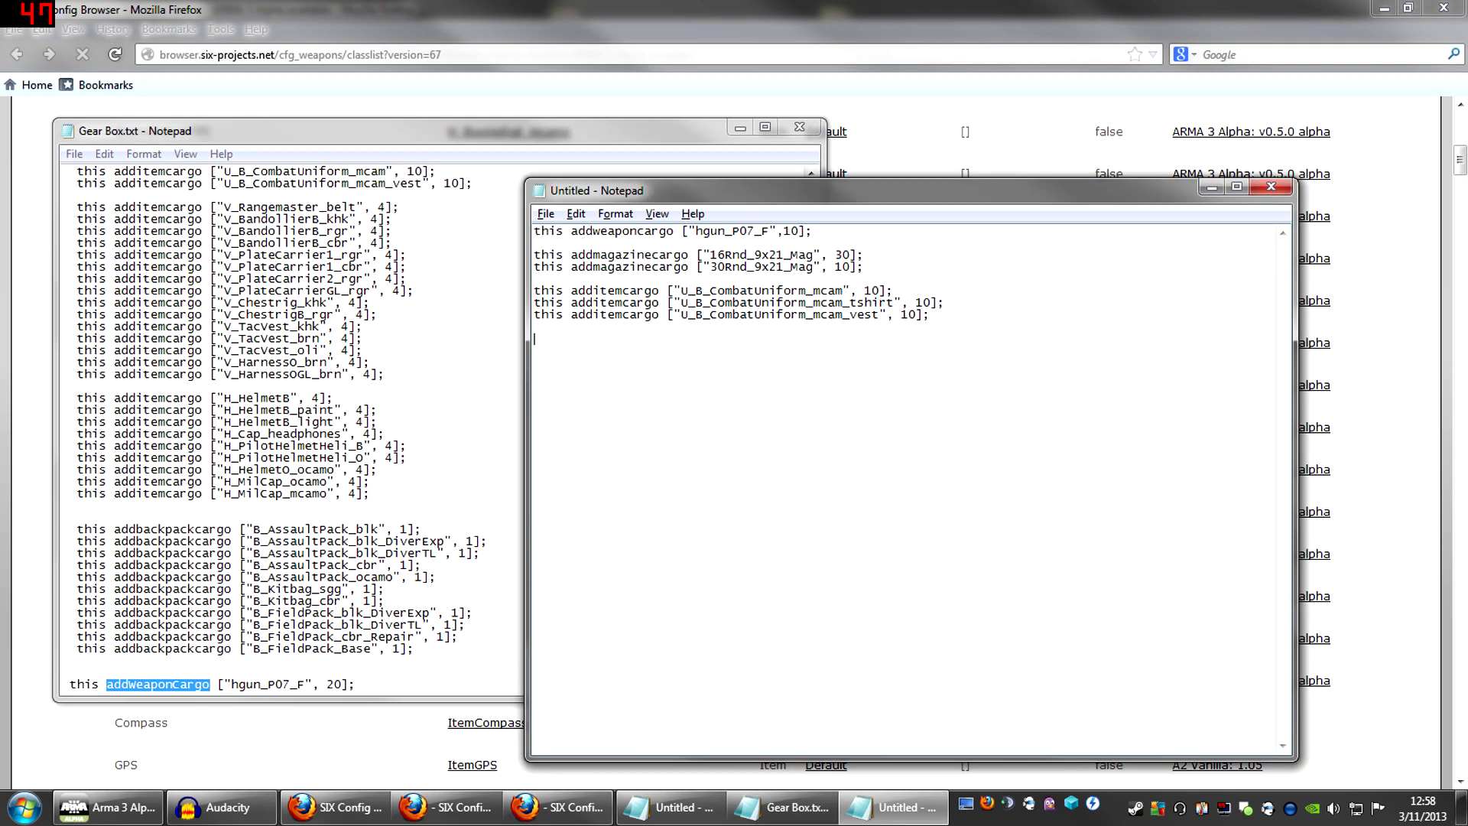
{"action": "left_click_drag", "start_coordinate": [931, 315], "coordinate": [541, 315]}
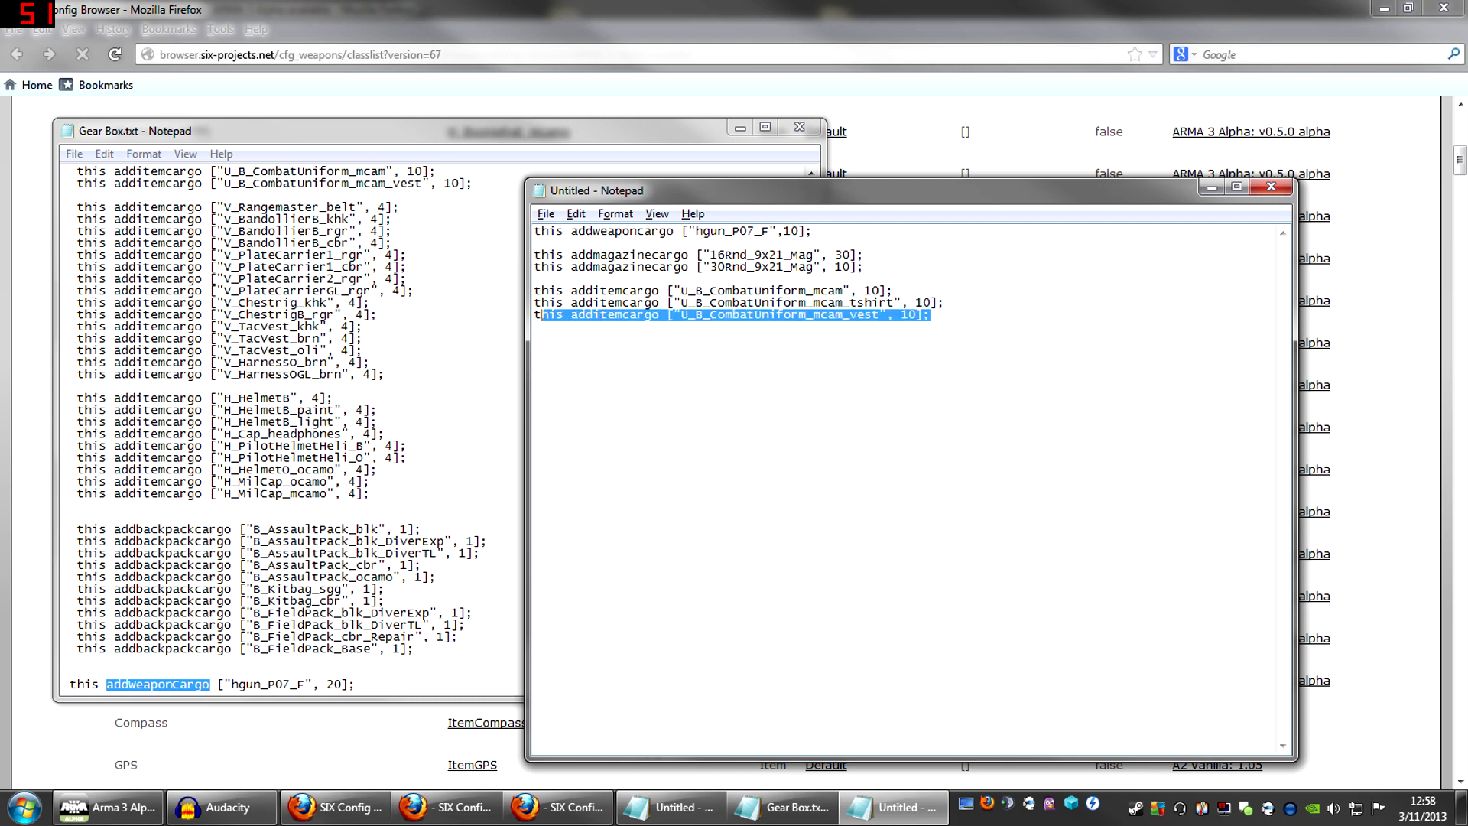
{"action": "left_click", "coordinate": [534, 339]}
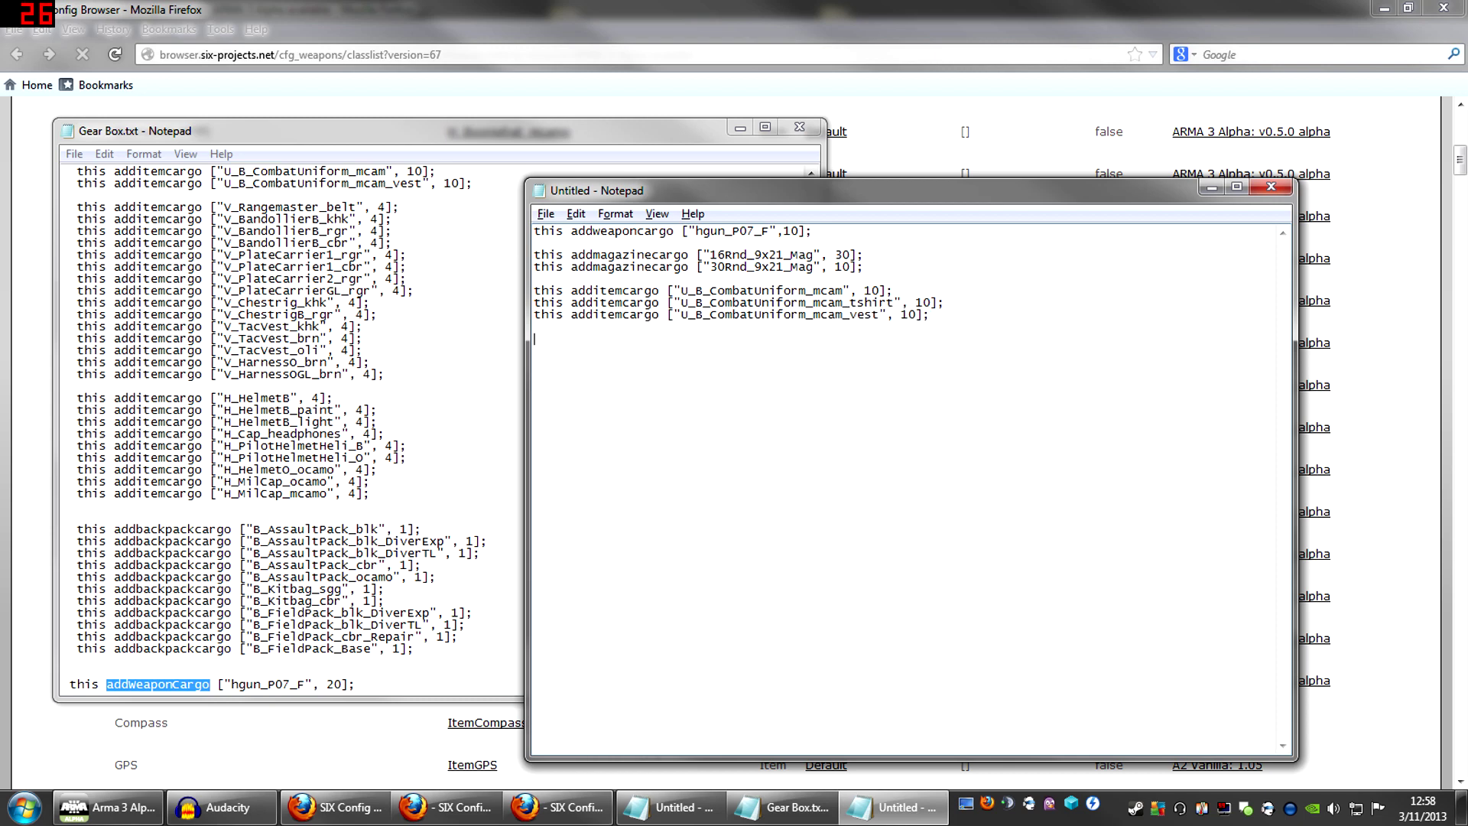
{"action": "key", "text": "ctrl+v"}
{"action": "key", "text": "Return"}
{"action": "key", "text": "ctrl+v"}
{"action": "key", "text": "Return"}
{"action": "key", "text": "ctrl+v"}
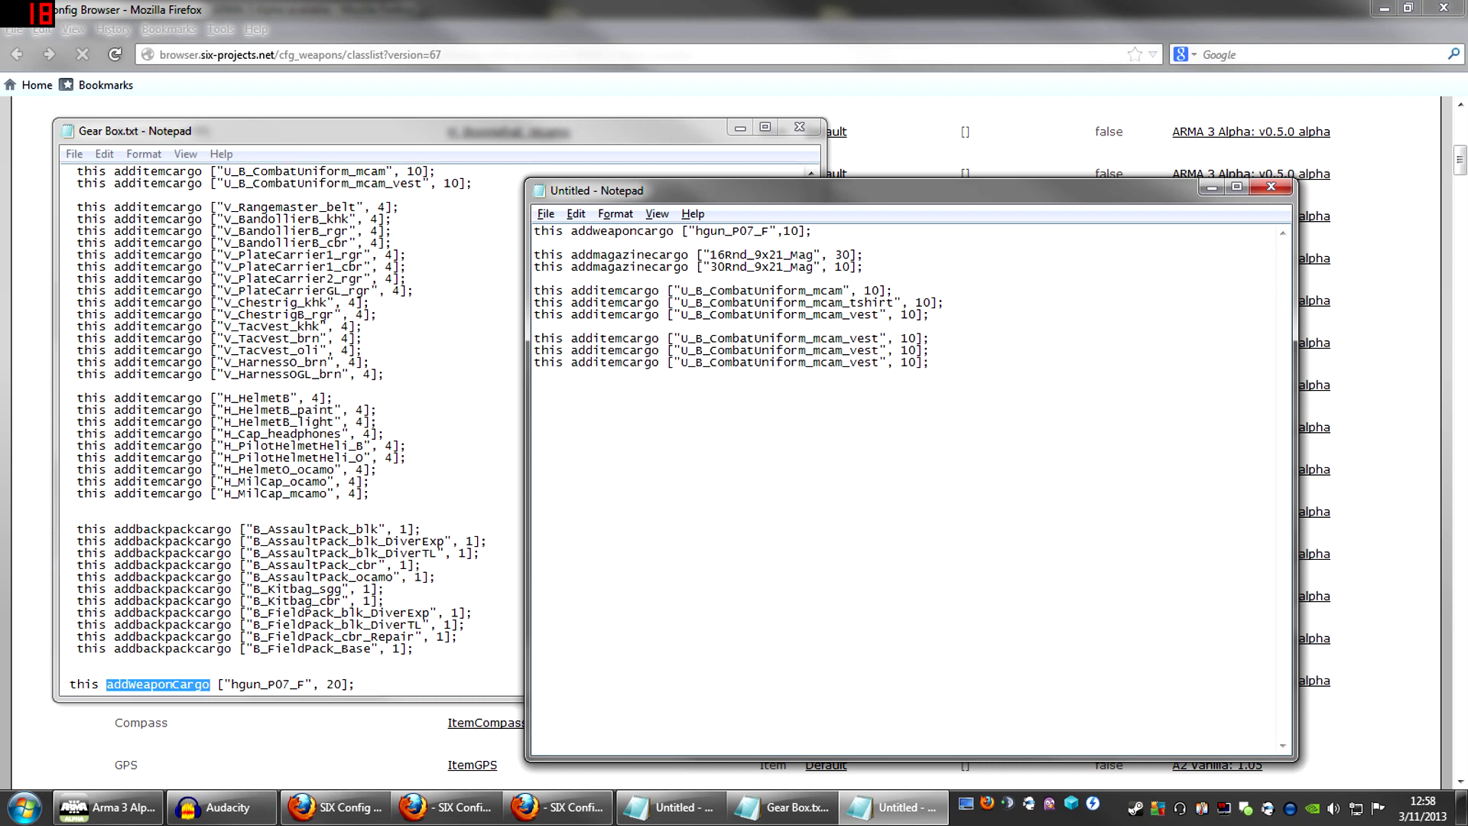
Replace the class name in the new block's first line with H_HelmetB, copied from the ECH row, without leading spaces
{"action": "left_click", "coordinate": [469, 9]}
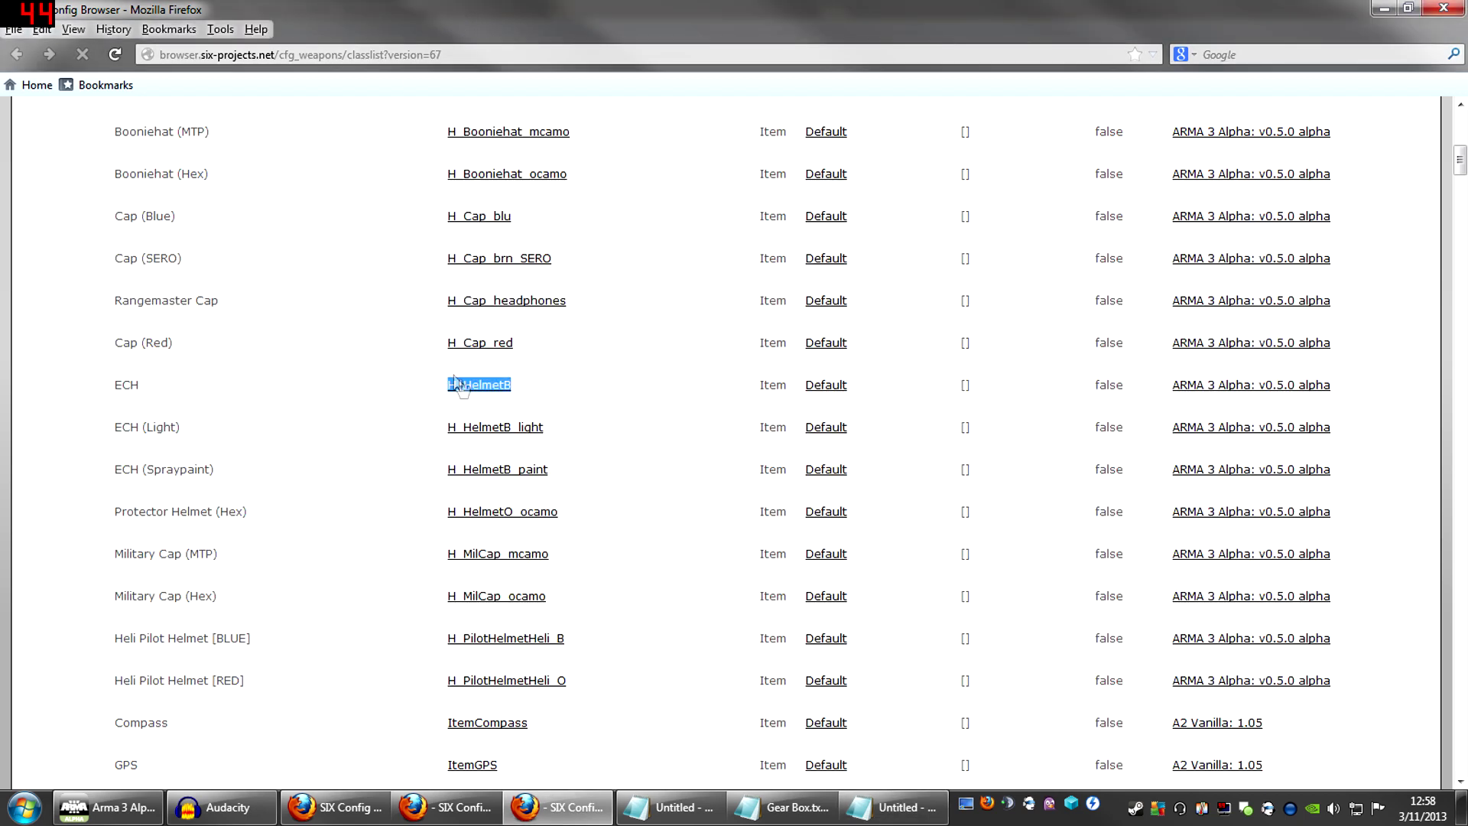
{"action": "left_click_drag", "start_coordinate": [534, 392], "coordinate": [430, 386]}
{"action": "key", "text": "ctrl+c"}
{"action": "key", "text": "alt+Tab"}
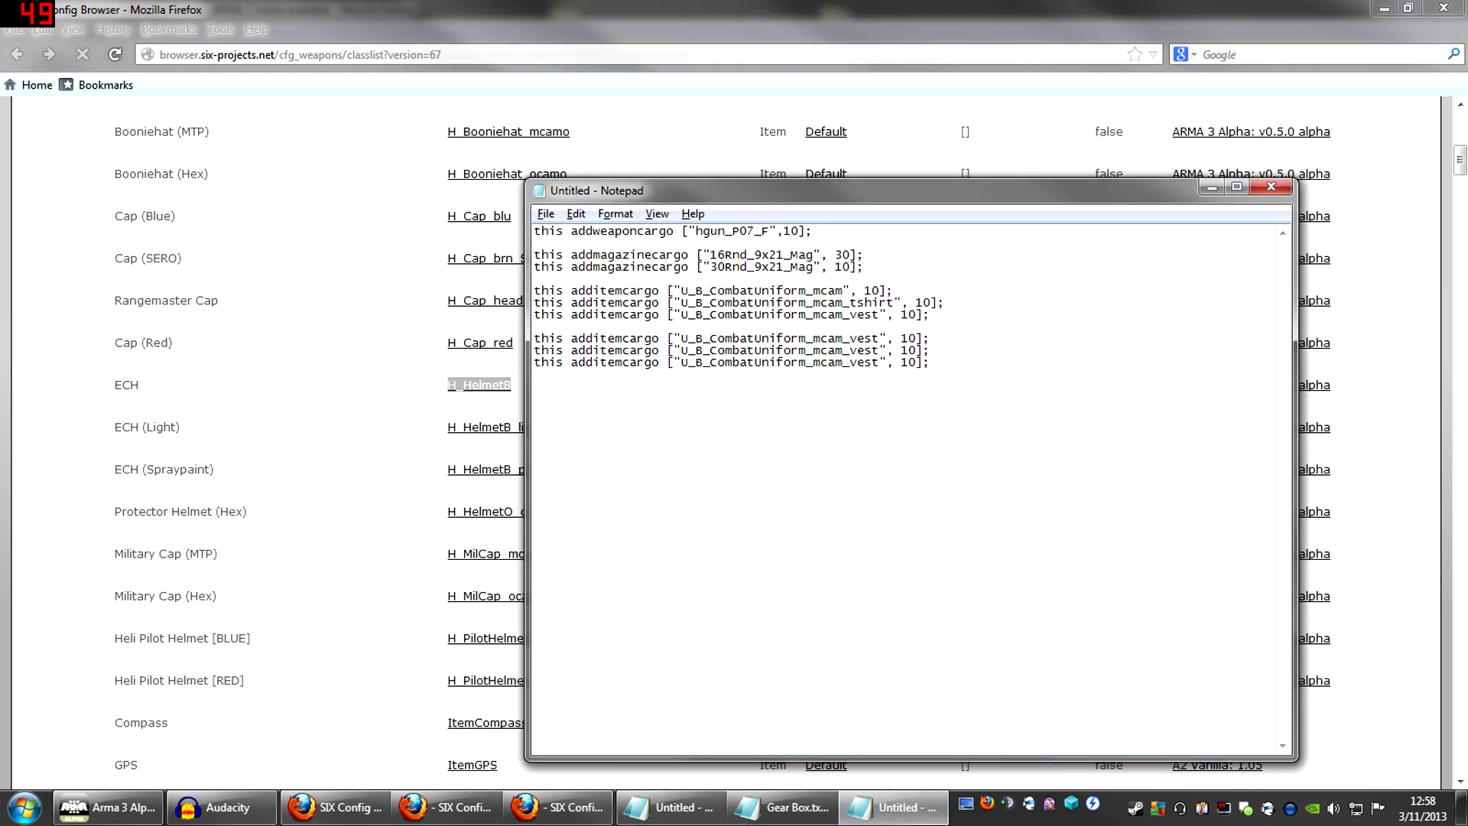
{"action": "left_click_drag", "start_coordinate": [680, 339], "coordinate": [879, 339]}
{"action": "key", "text": "ctrl+v"}
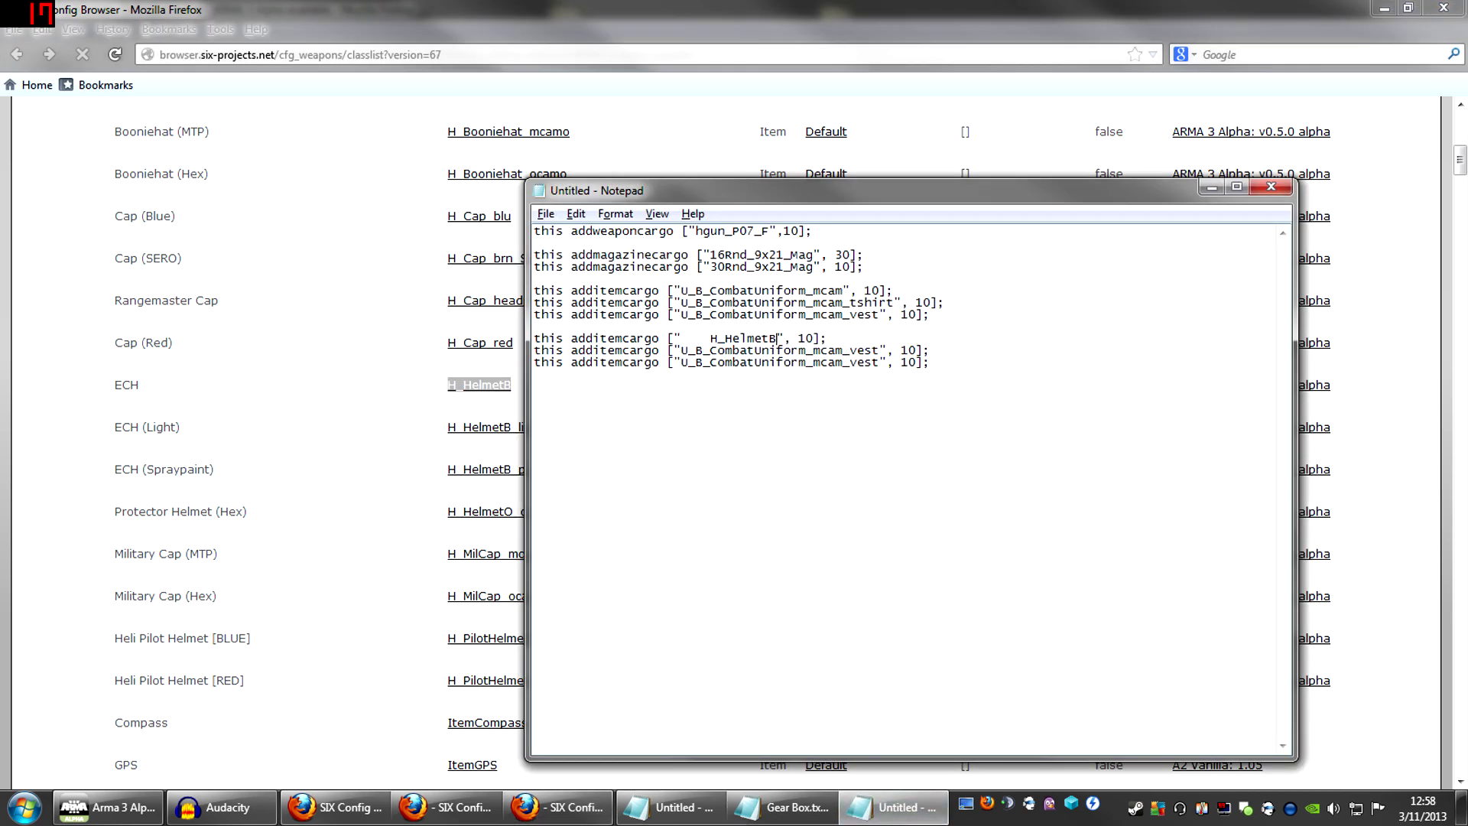
{"action": "left_click", "coordinate": [691, 338]}
{"action": "key", "text": "BackSpace"}
Replace the class name in the block's second line with H_HelmetB_light from the ECH (Light) row, removing the leading spaces
{"action": "left_click", "coordinate": [430, 440]}
{"action": "left_click_drag", "start_coordinate": [448, 426], "coordinate": [548, 428]}
{"action": "key", "text": "ctrl+c"}
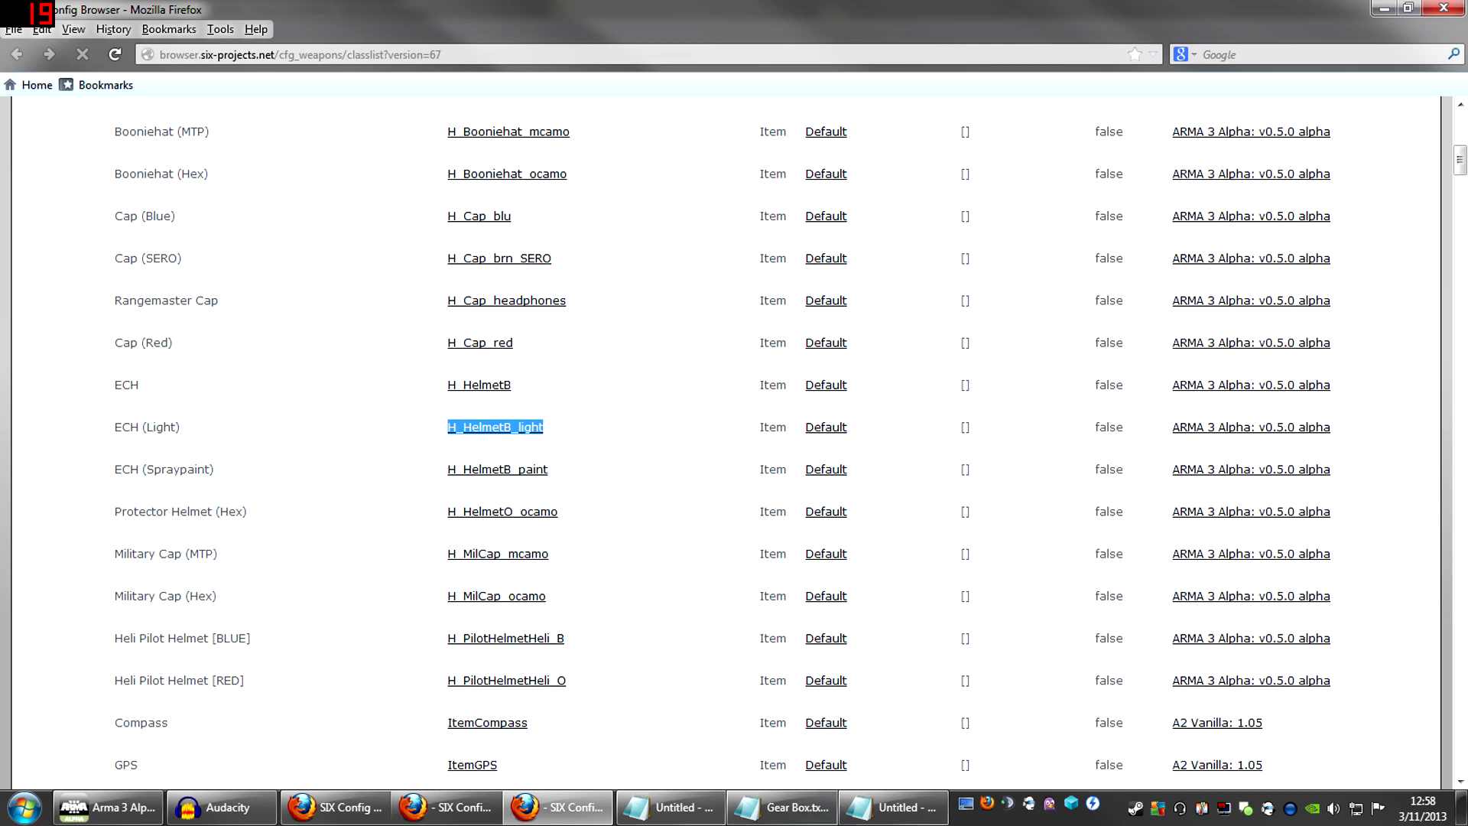
{"action": "left_click", "coordinate": [890, 807]}
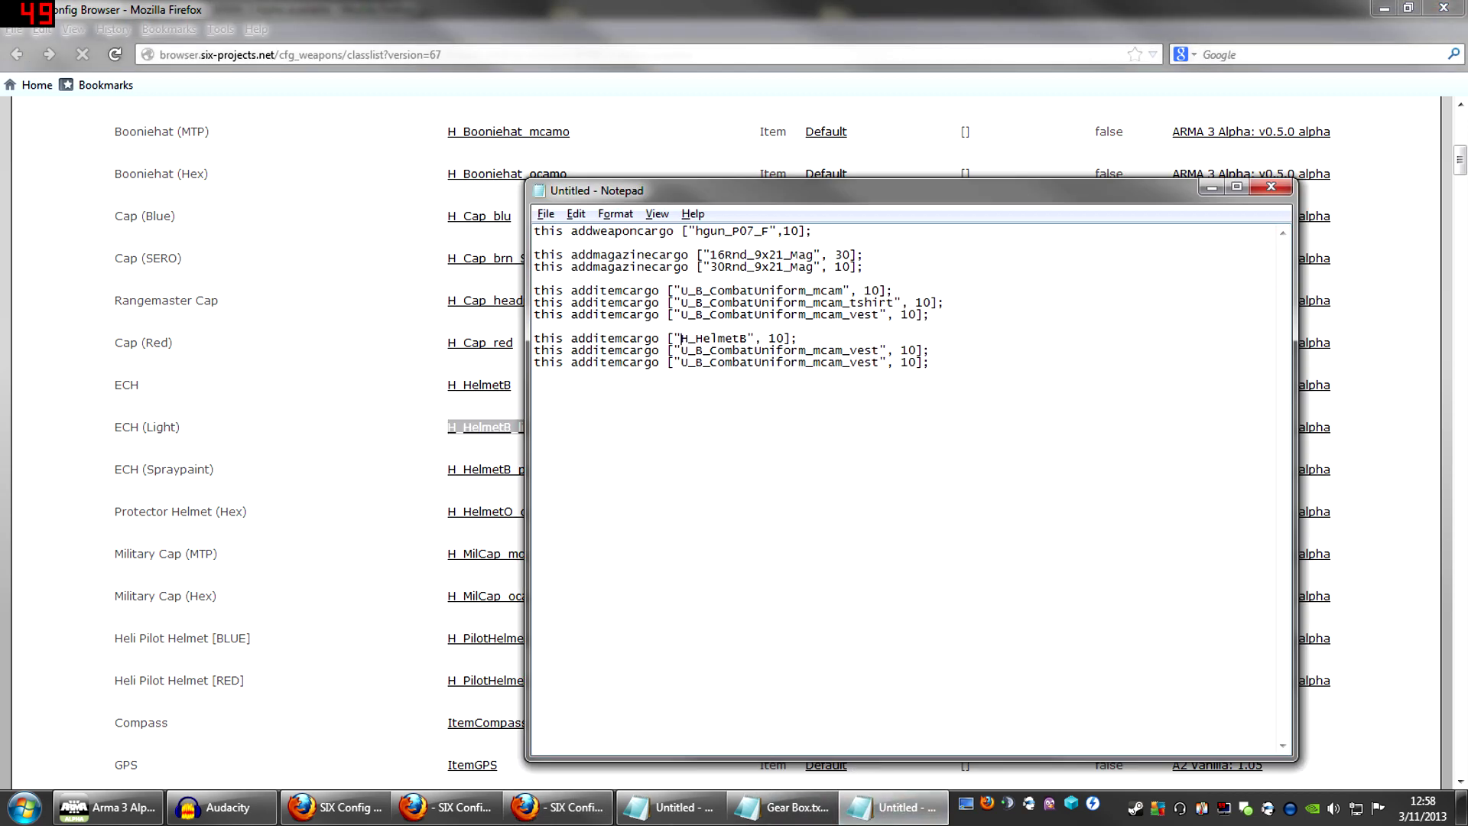
{"action": "left_click_drag", "start_coordinate": [682, 350], "coordinate": [864, 350]}
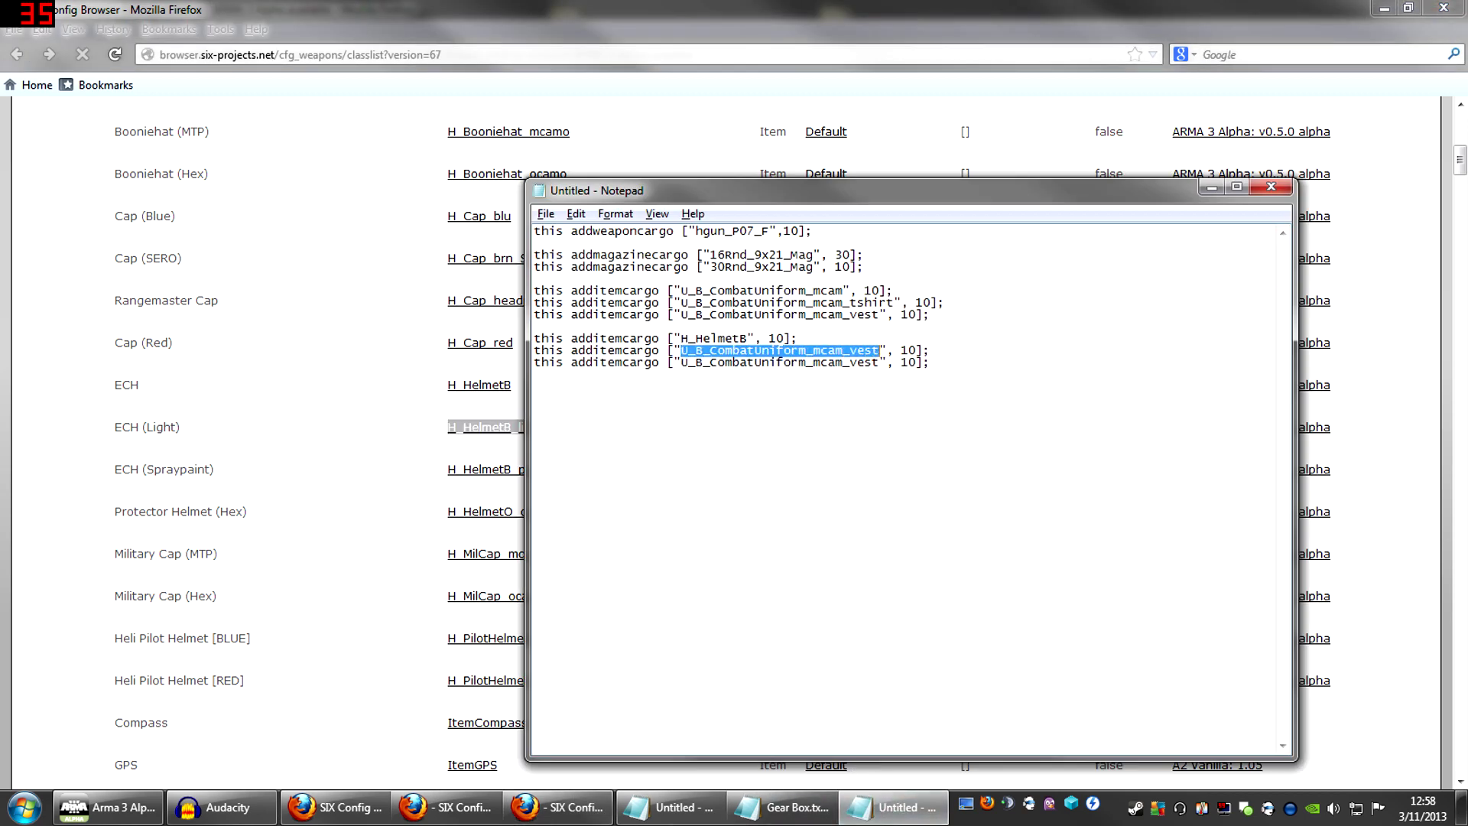
{"action": "key", "text": "ctrl+v"}
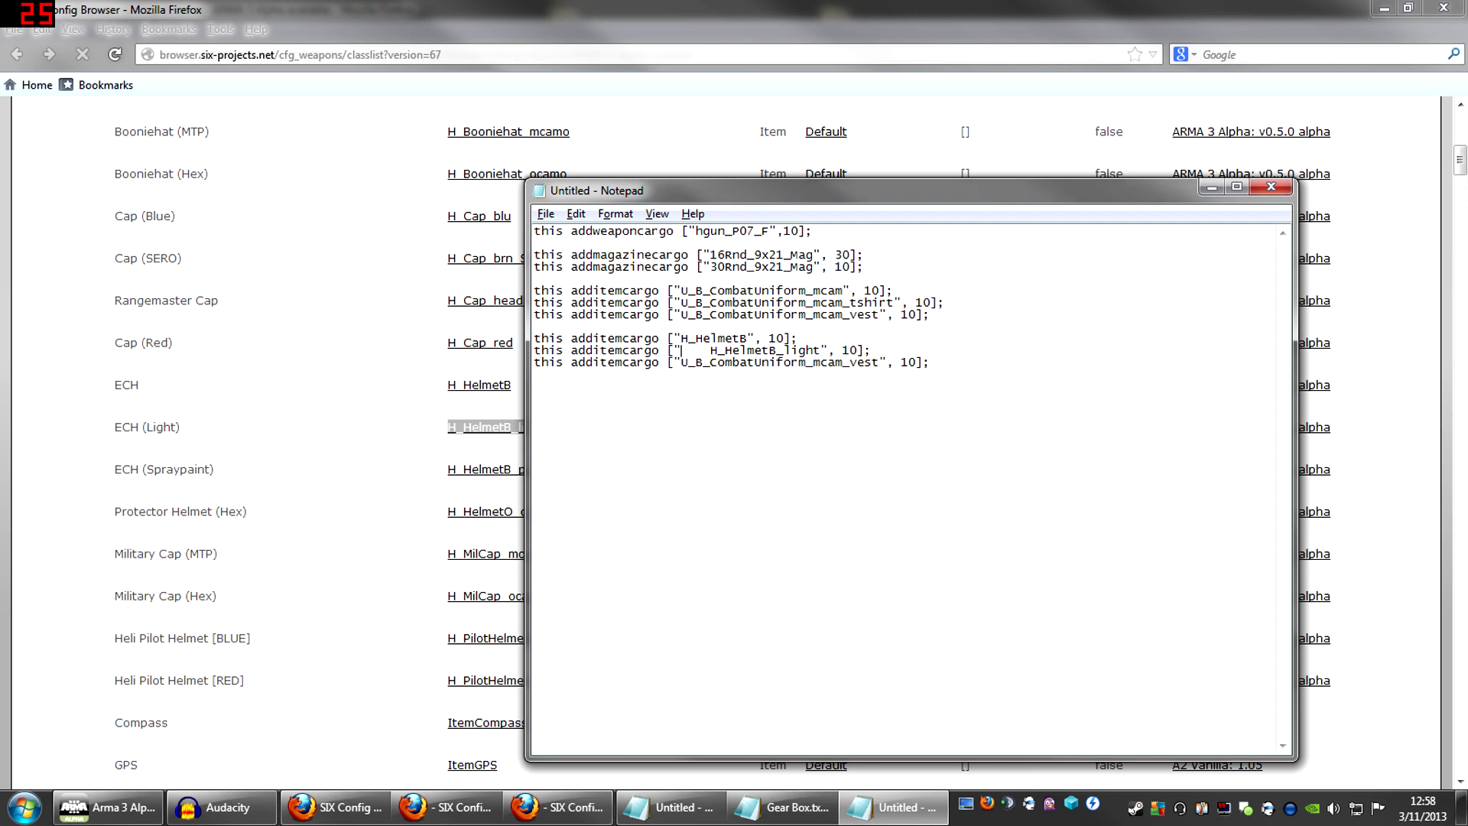
{"action": "key", "text": "ctrl+Left"}
{"action": "key", "text": "BackSpace"}
Replace the class name in the block's third line with H_HelmetB_paint from the ECH (Spraypaint) row, removing the leading spaces
{"action": "left_click_drag", "start_coordinate": [444, 469], "coordinate": [548, 472]}
{"action": "key", "text": "ctrl+c"}
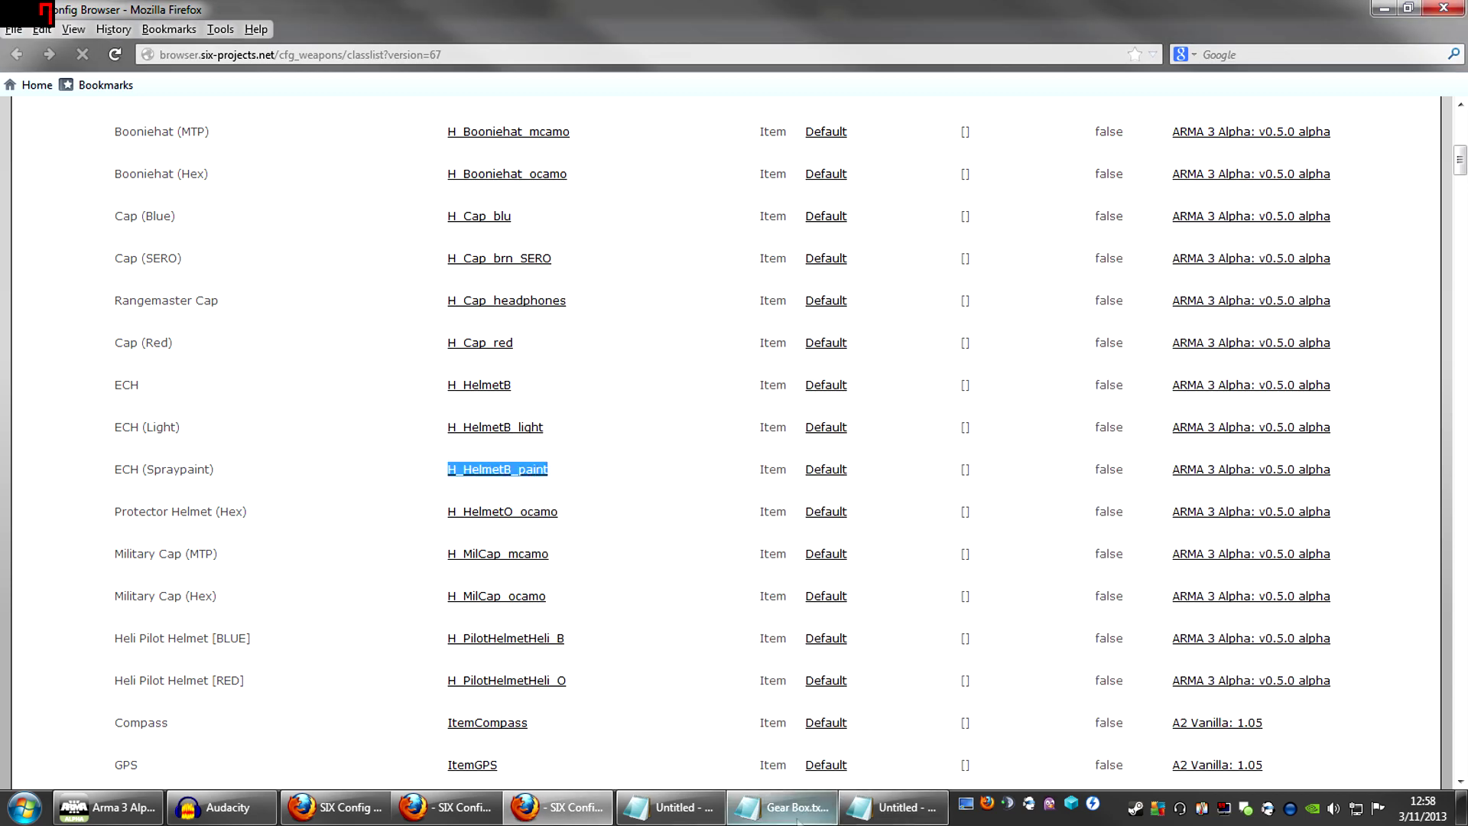
{"action": "left_click", "coordinate": [895, 806]}
{"action": "left_click_drag", "start_coordinate": [681, 363], "coordinate": [874, 362]}
{"action": "key", "text": "ctrl+v"}
{"action": "left_click", "coordinate": [688, 363]}
{"action": "key", "text": "Delete"}
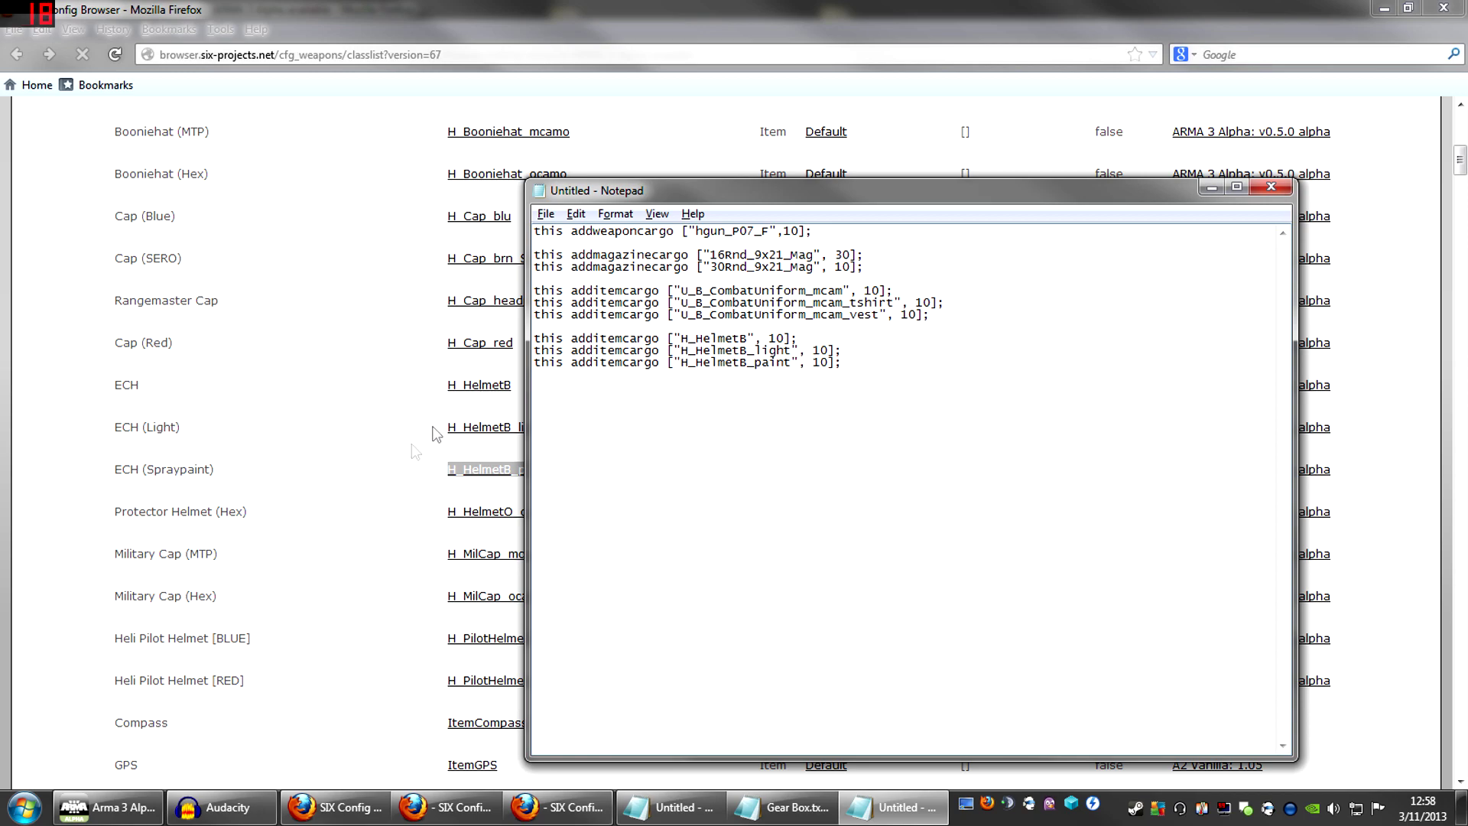
Look through the weapons class list for the vests and locate the Carrier Lite (Green) entry
{"action": "left_click", "coordinate": [371, 481]}
{"action": "scroll", "coordinate": [367, 474], "scroll_direction": "down", "scroll_amount": 5}
{"action": "scroll", "coordinate": [363, 470], "scroll_direction": "down", "scroll_amount": 10}
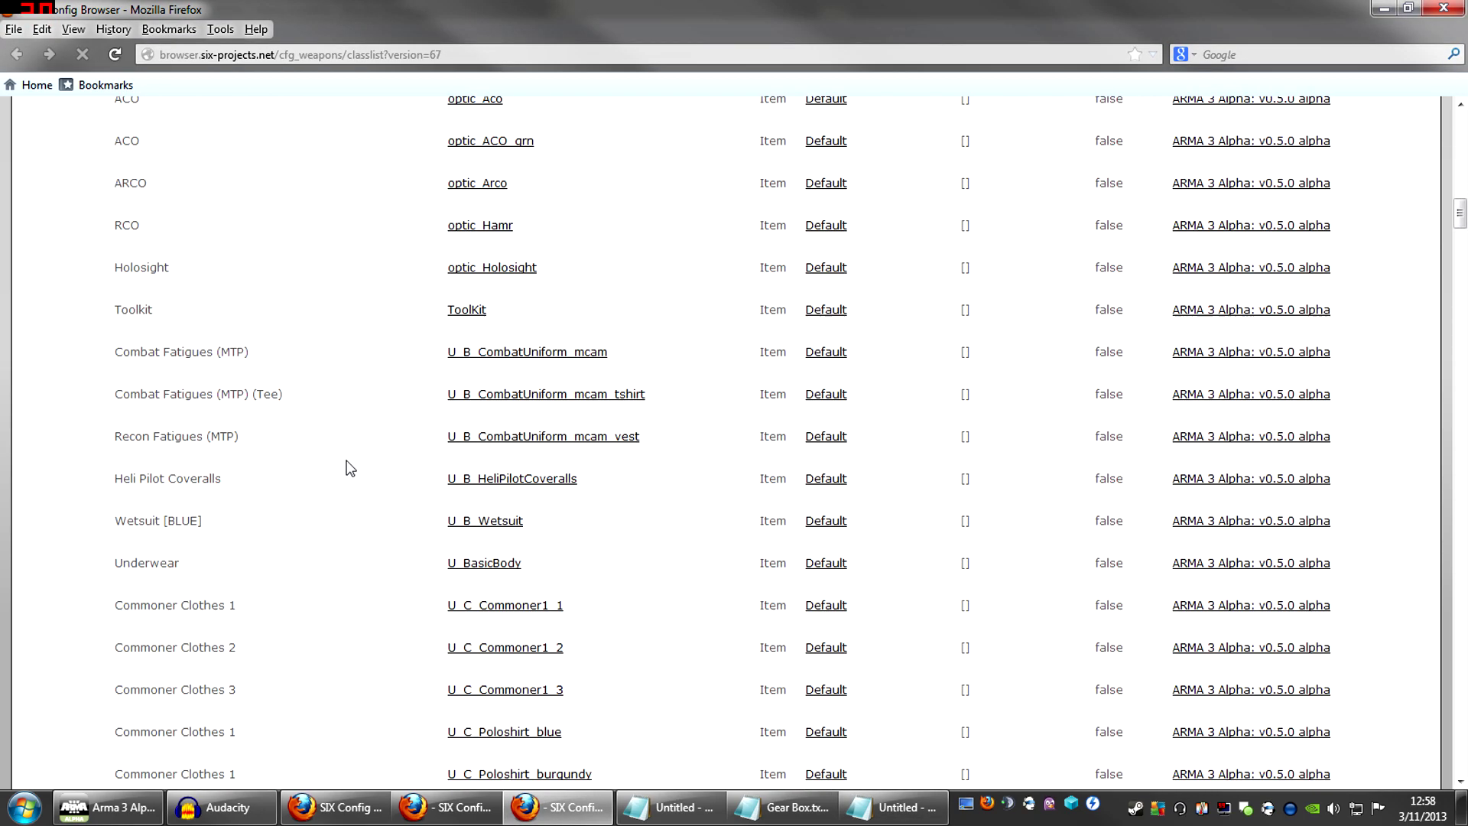
{"action": "scroll", "coordinate": [348, 464], "scroll_direction": "down", "scroll_amount": 4}
{"action": "scroll", "coordinate": [349, 465], "scroll_direction": "down", "scroll_amount": 8}
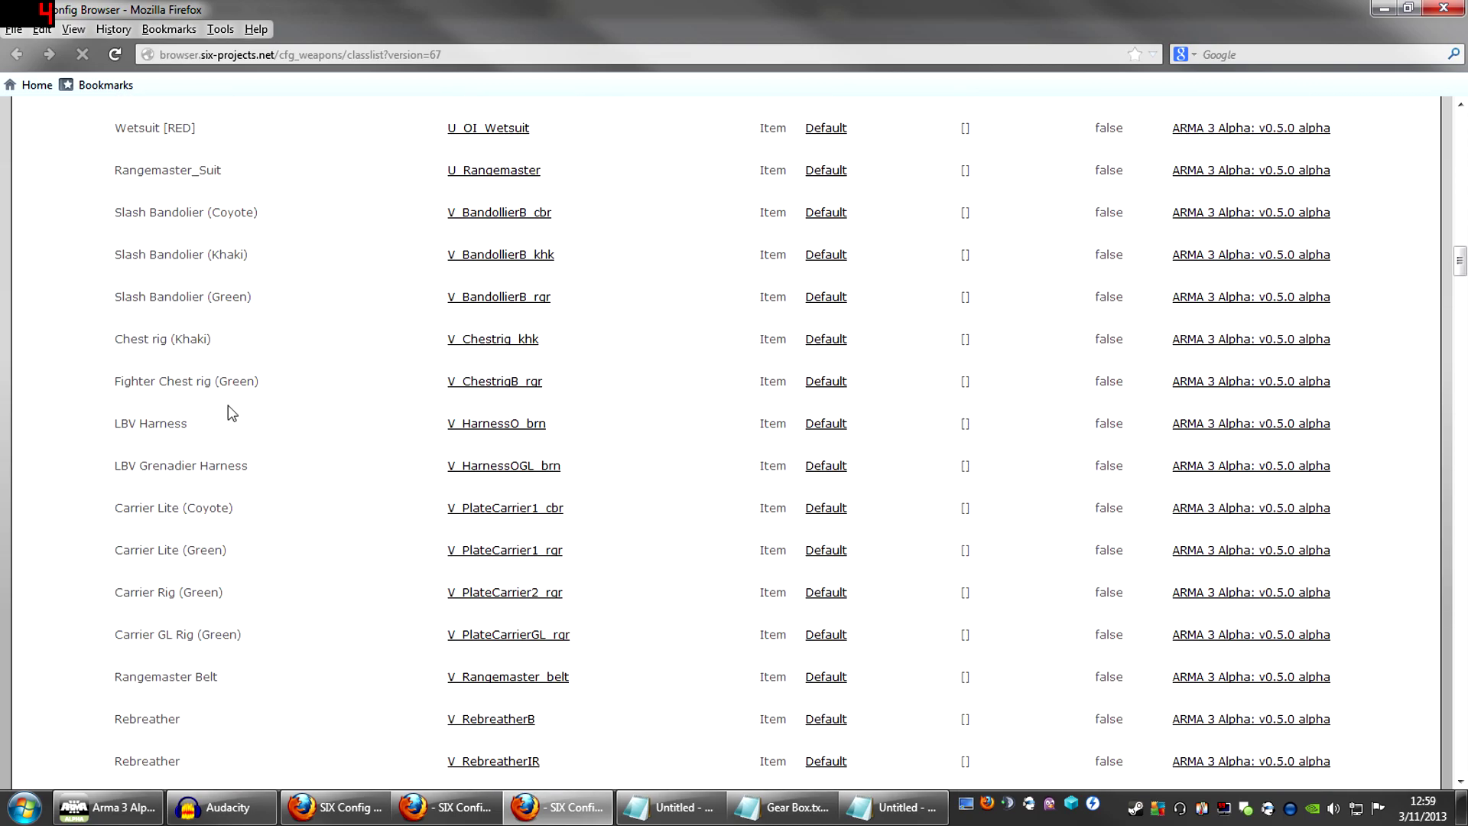
{"action": "scroll", "coordinate": [230, 412], "scroll_direction": "down", "scroll_amount": 5}
{"action": "scroll", "coordinate": [256, 439], "scroll_direction": "up", "scroll_amount": 3}
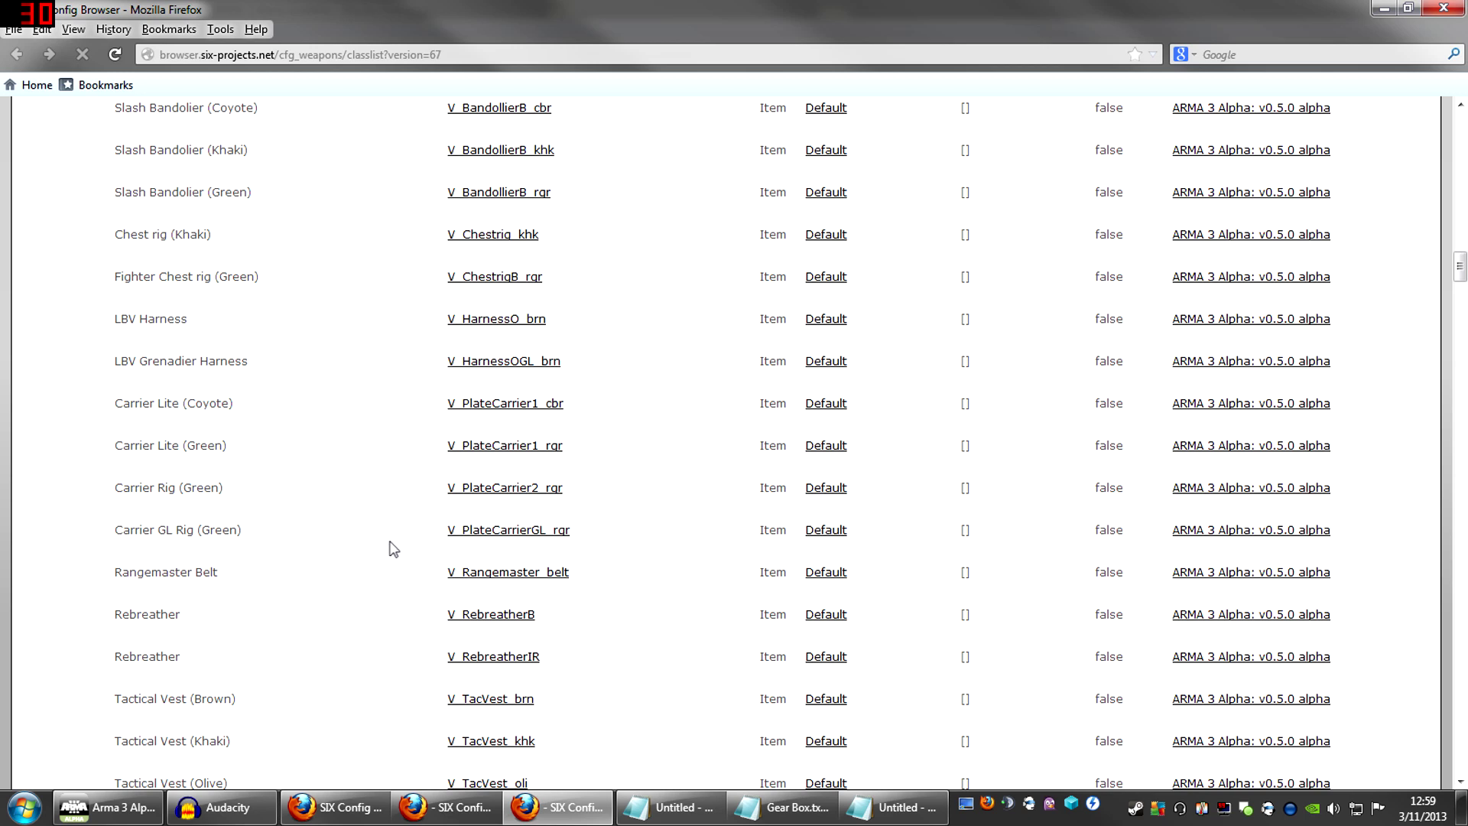
{"action": "left_click_drag", "start_coordinate": [98, 528], "coordinate": [263, 454]}
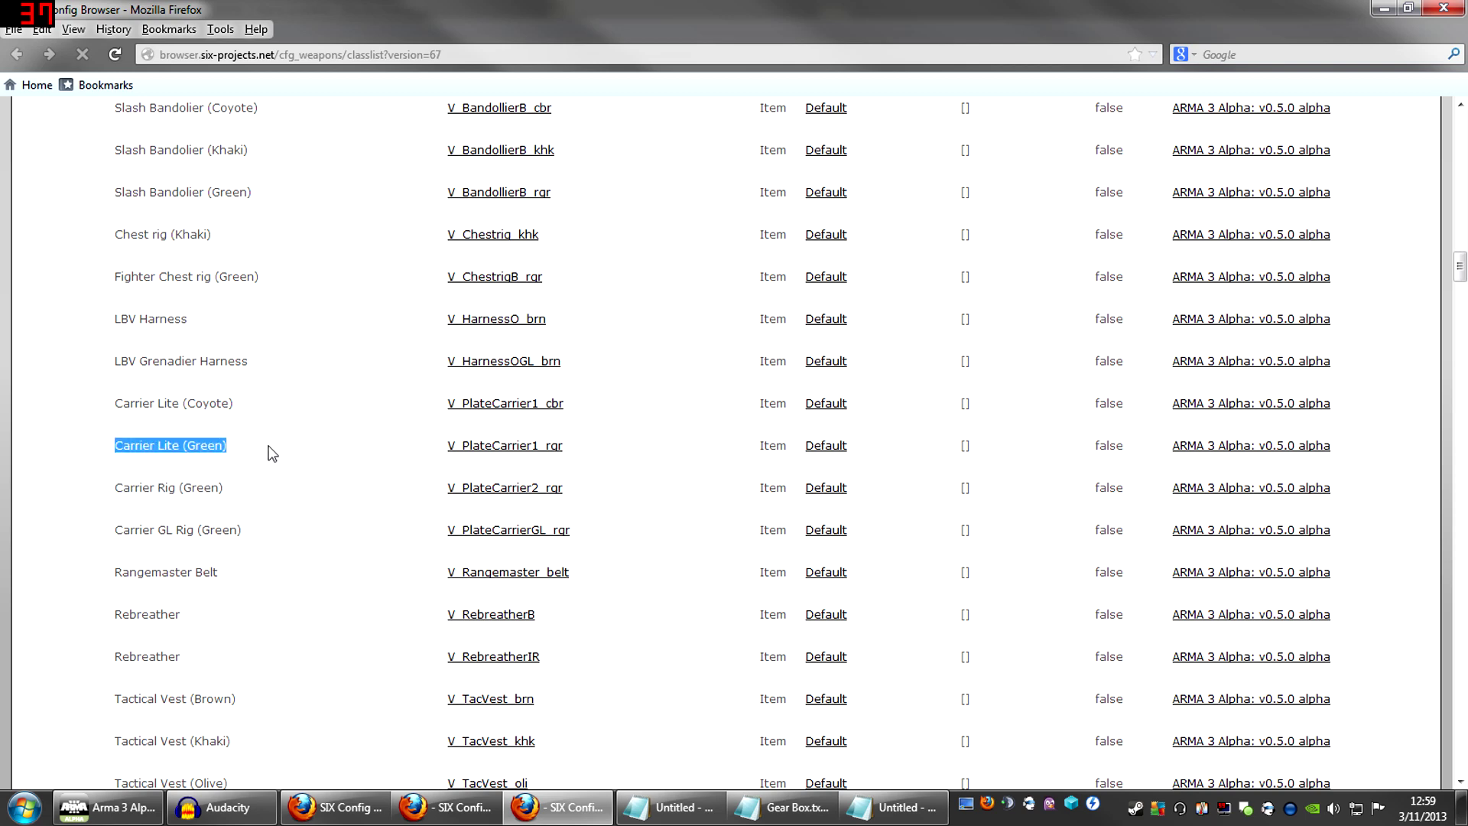
Copy the H_HelmetB_paint item line three times into a new block below the helmet lines, separated by a blank line
{"action": "left_click", "coordinate": [890, 810]}
{"action": "mouse_move", "coordinate": [541, 362]}
{"action": "left_mouse_down"}
{"action": "mouse_move", "coordinate": [845, 363]}
{"action": "mouse_move", "coordinate": [534, 363]}
{"action": "left_mouse_up"}
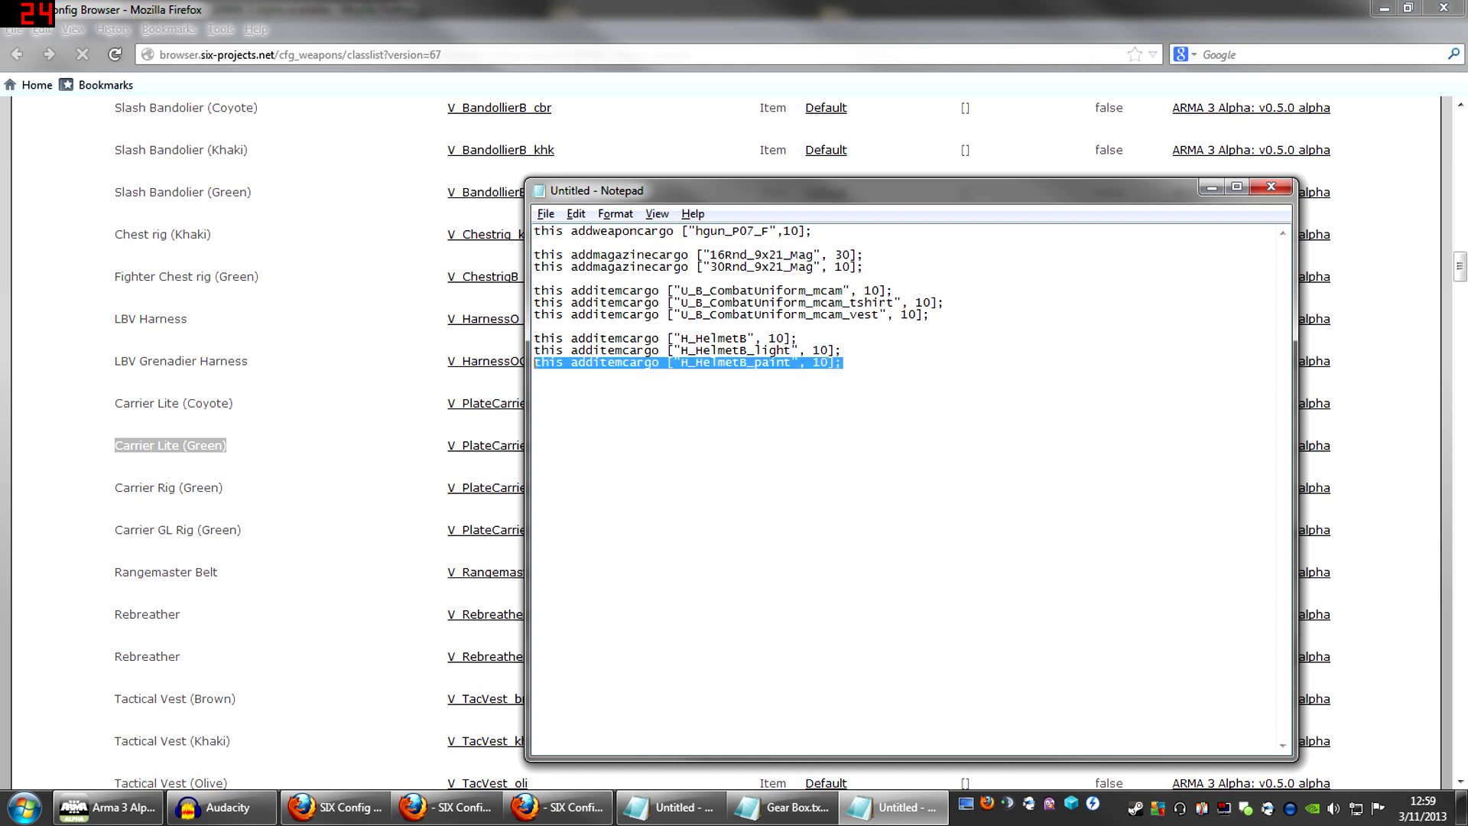
{"action": "key", "text": "ctrl+c"}
{"action": "key", "text": "End"}
{"action": "key", "text": "Return"}
{"action": "key", "text": "Return"}
{"action": "key", "text": "ctrl+v"}
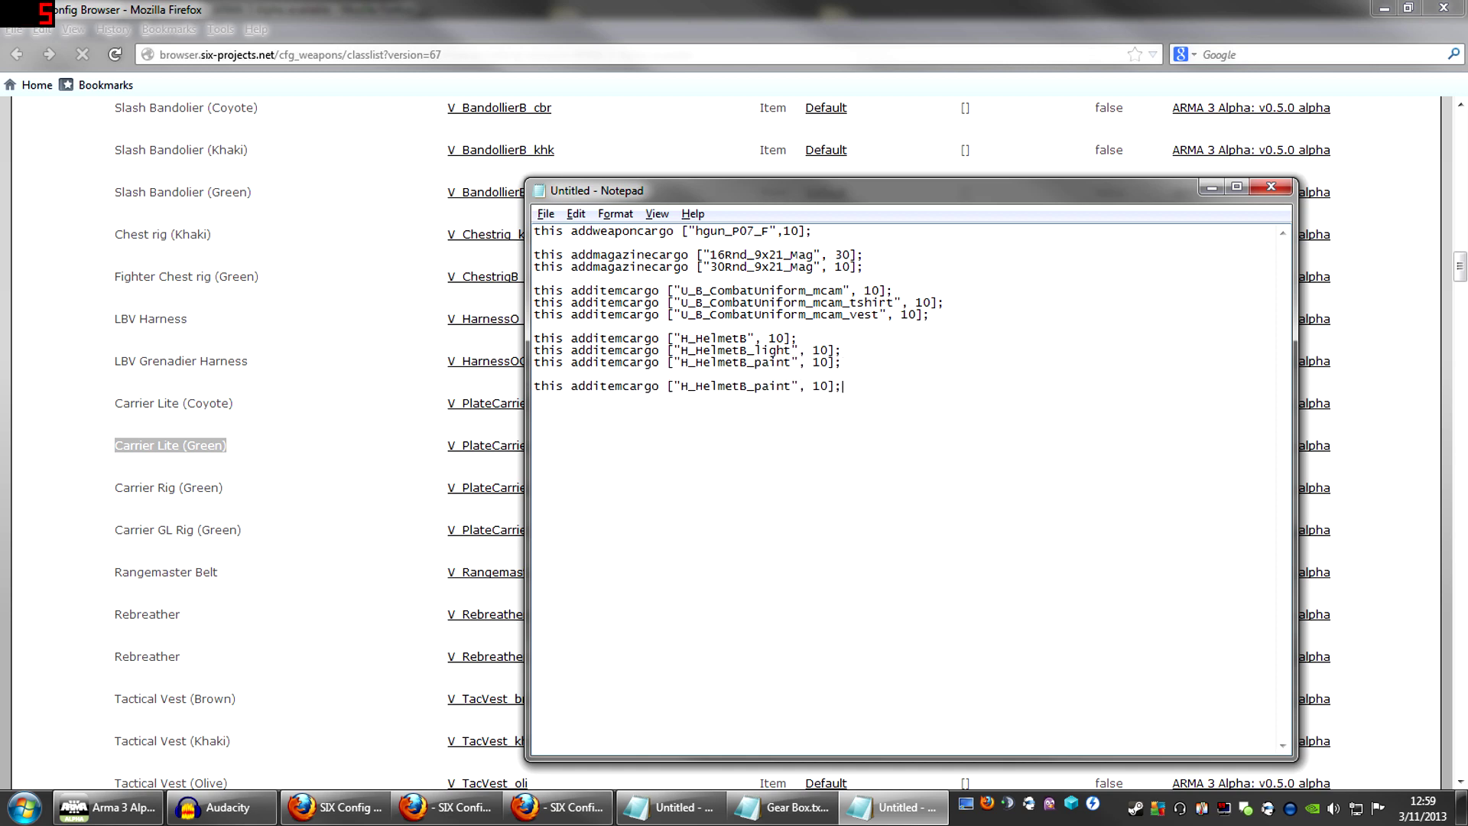
{"action": "key", "text": "Return"}
{"action": "key", "text": "ctrl+v"}
{"action": "key", "text": "Return"}
{"action": "key", "text": "ctrl+v"}
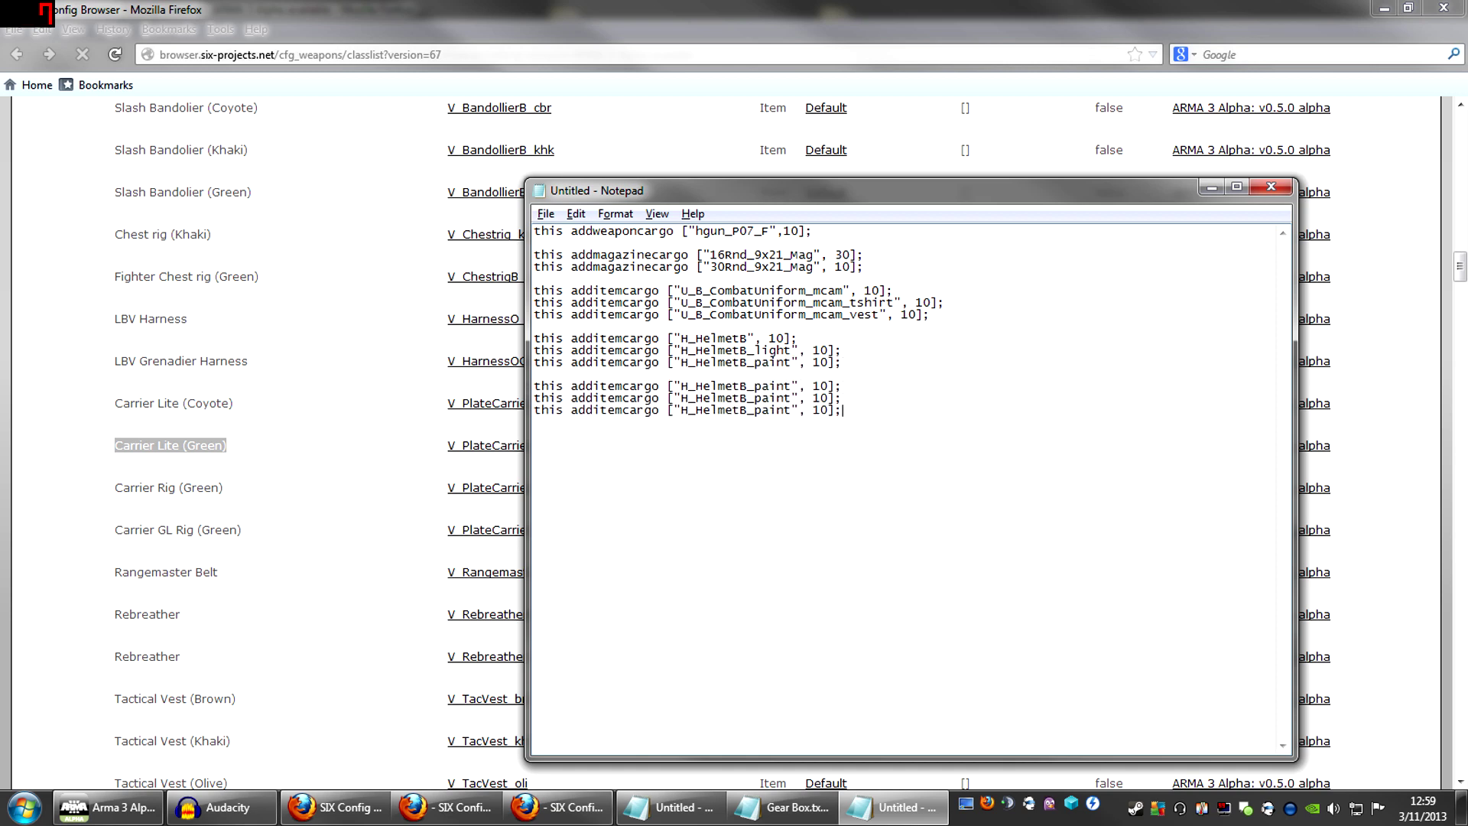
Replace the class name in the last block's first line with V_PlateCarrier1_rgr, copied from the Carrier Lite (Green) row
{"action": "left_click", "coordinate": [387, 468]}
{"action": "double_click", "coordinate": [481, 451]}
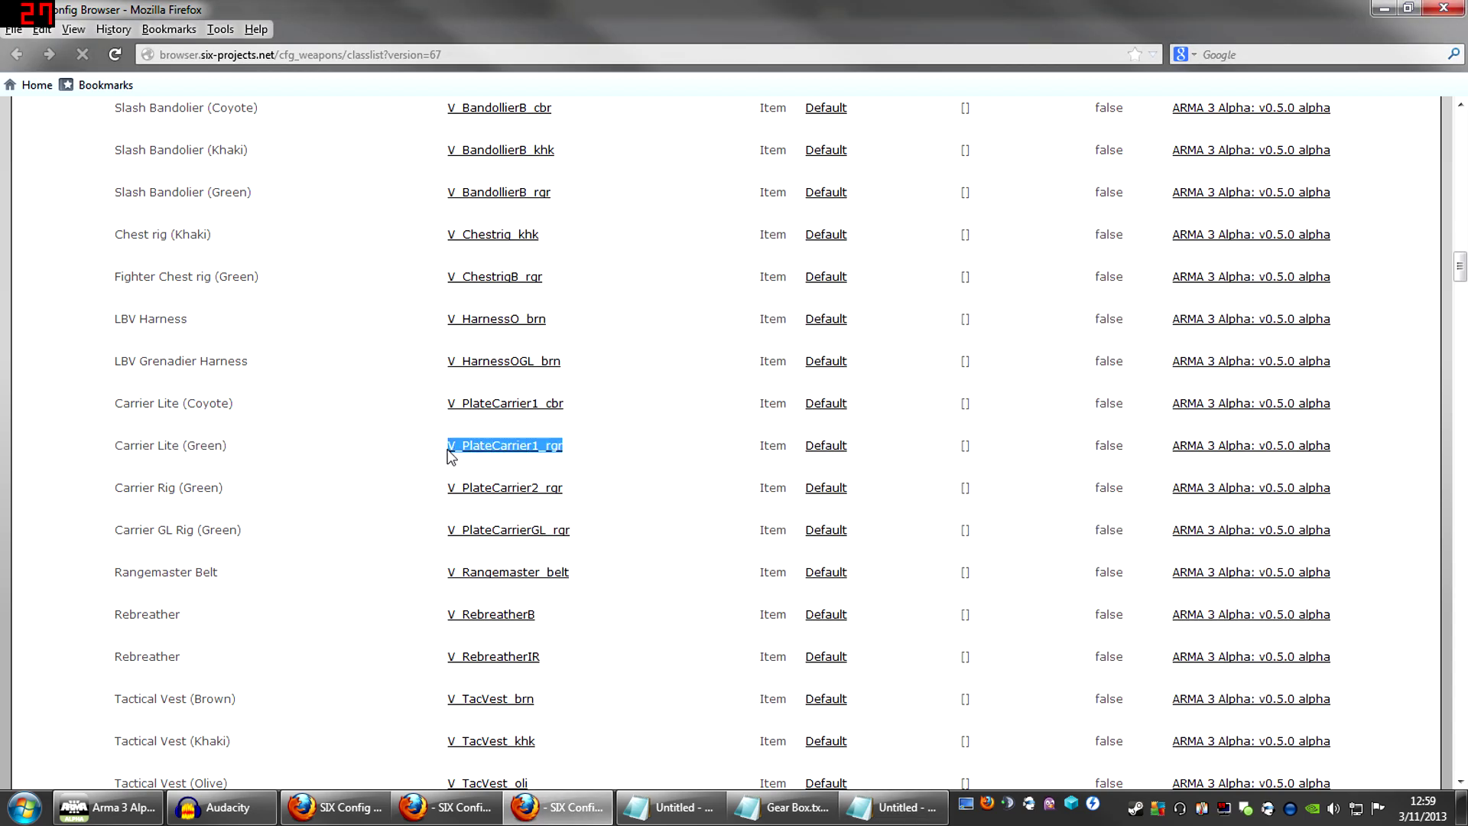
{"action": "left_click", "coordinate": [894, 806]}
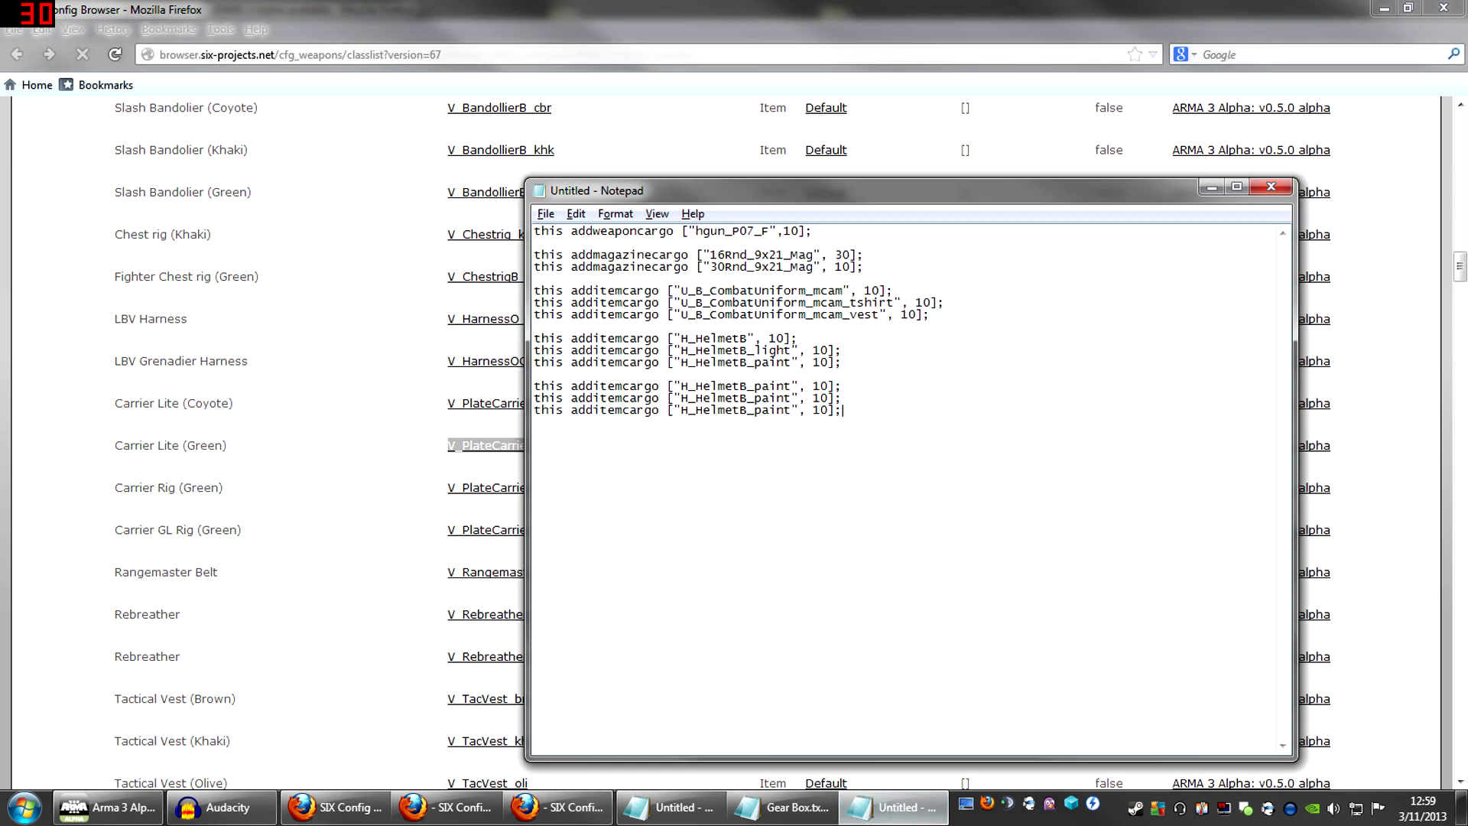
{"action": "left_click_drag", "start_coordinate": [681, 386], "coordinate": [784, 386]}
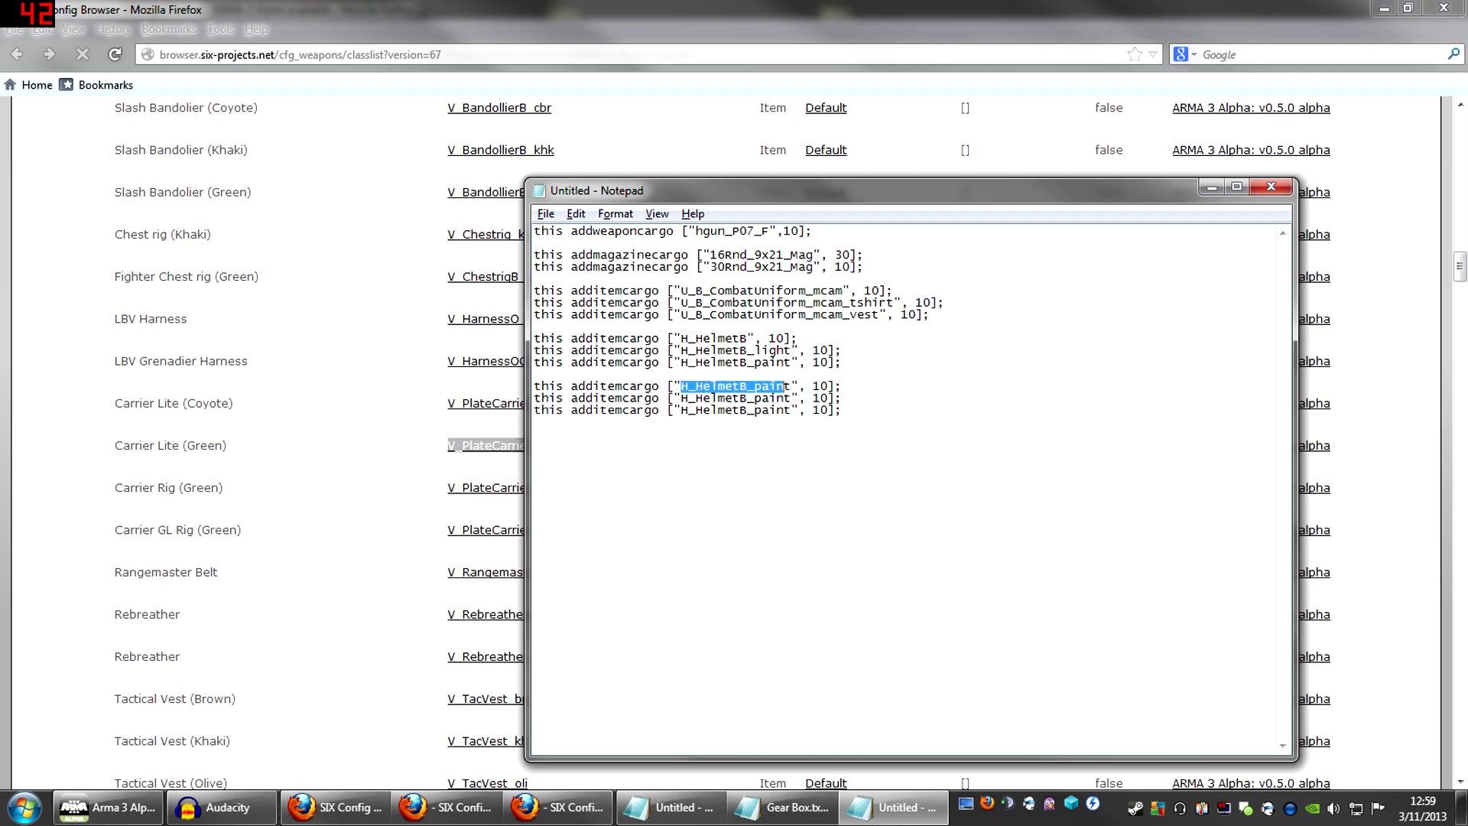
{"action": "key", "text": "ctrl+v"}
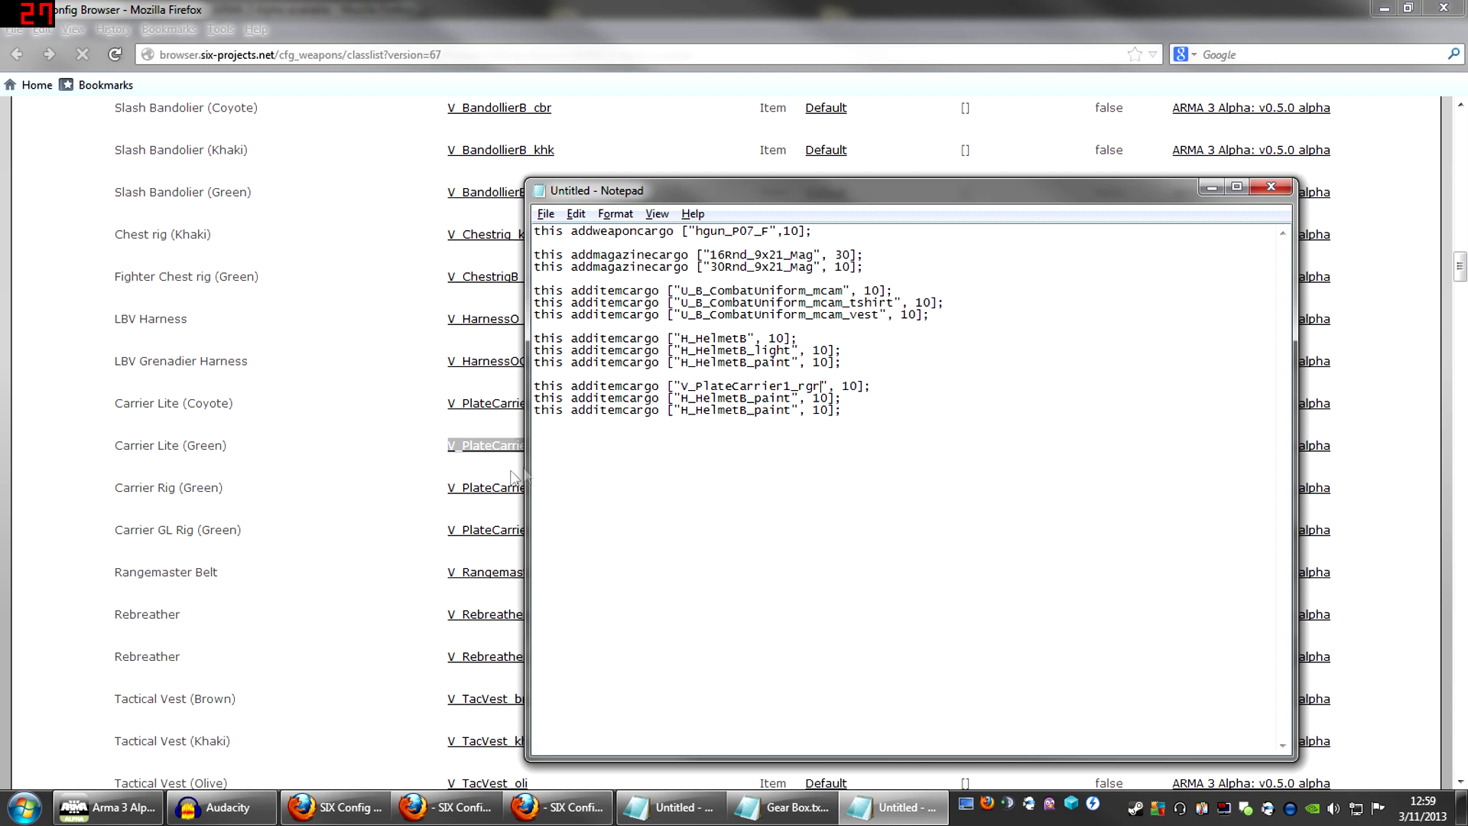
Replace the class name in the last block's second line with V_PlateCarrier2_rgr from the Carrier Rig (Green) row, removing extra spaces
{"action": "left_click", "coordinate": [448, 501]}
{"action": "left_click_drag", "start_coordinate": [445, 494], "coordinate": [563, 484]}
{"action": "key", "text": "ctrl+c"}
{"action": "key", "text": "alt+Tab"}
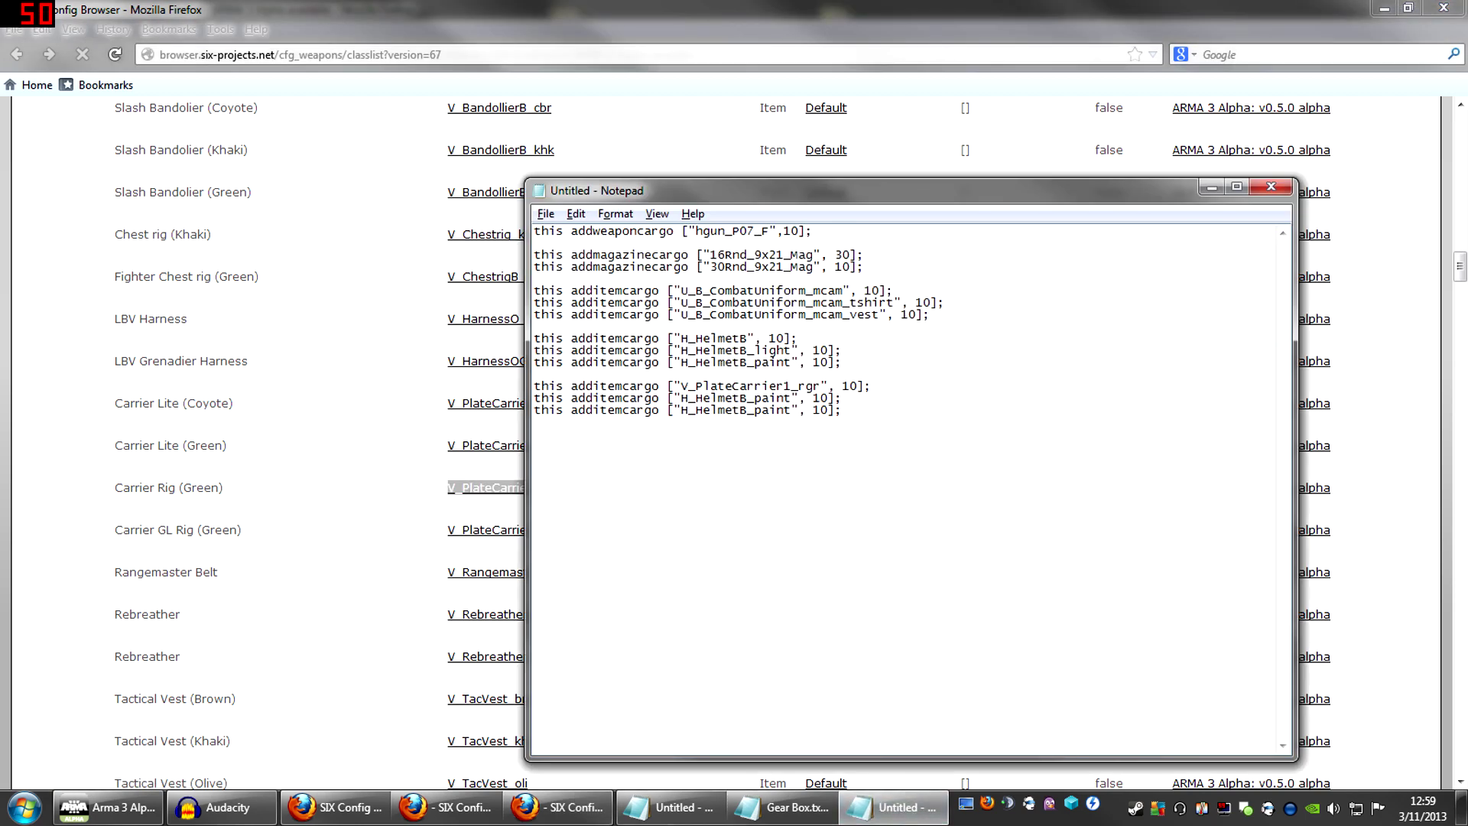
{"action": "left_click_drag", "start_coordinate": [680, 398], "coordinate": [784, 398]}
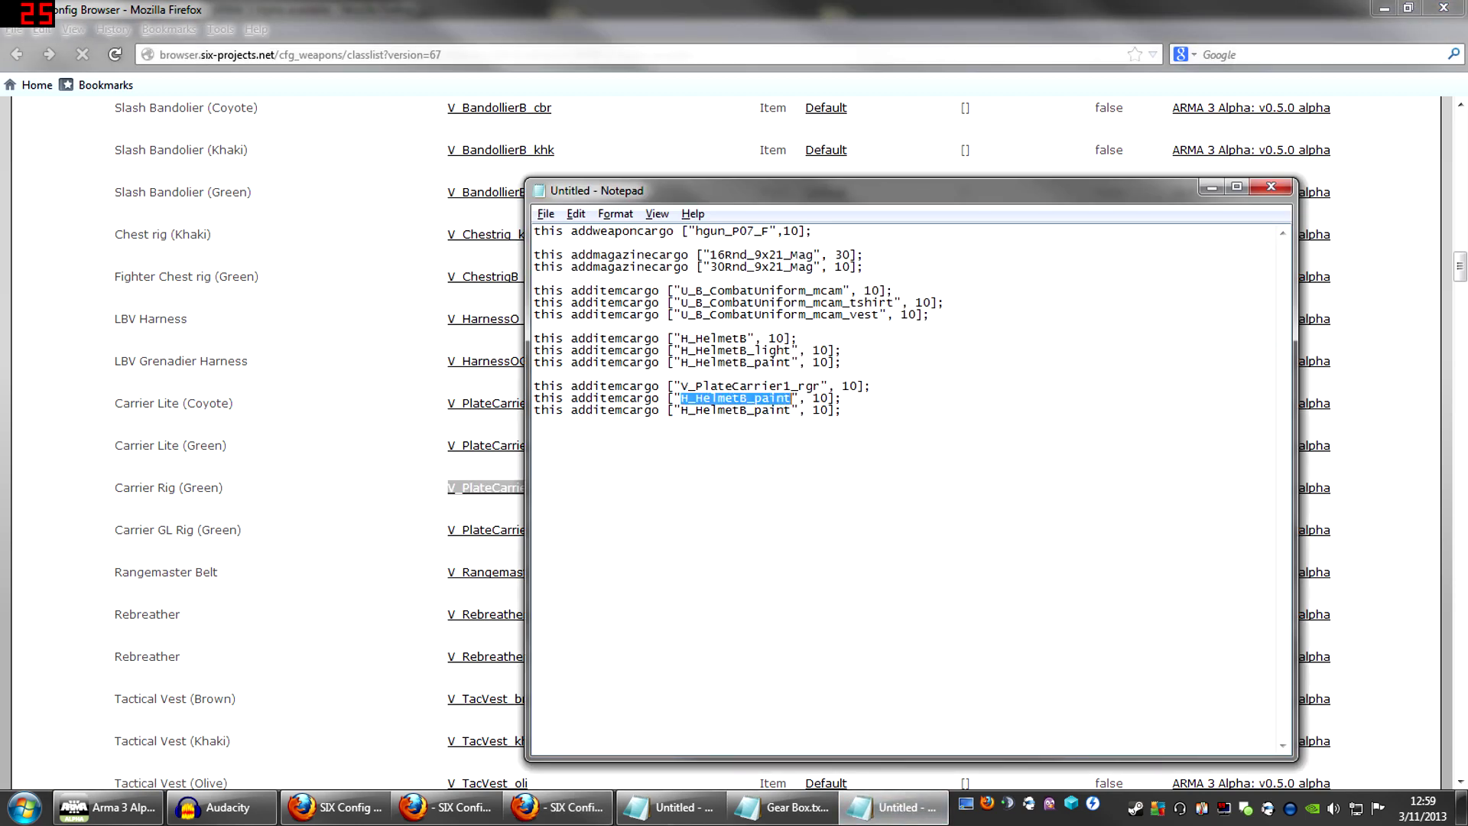
{"action": "key", "text": "ctrl+v"}
{"action": "key", "text": "BackSpace"}
{"action": "key", "text": "Delete"}
{"action": "key", "text": "Delete"}
{"action": "key", "text": "Delete"}
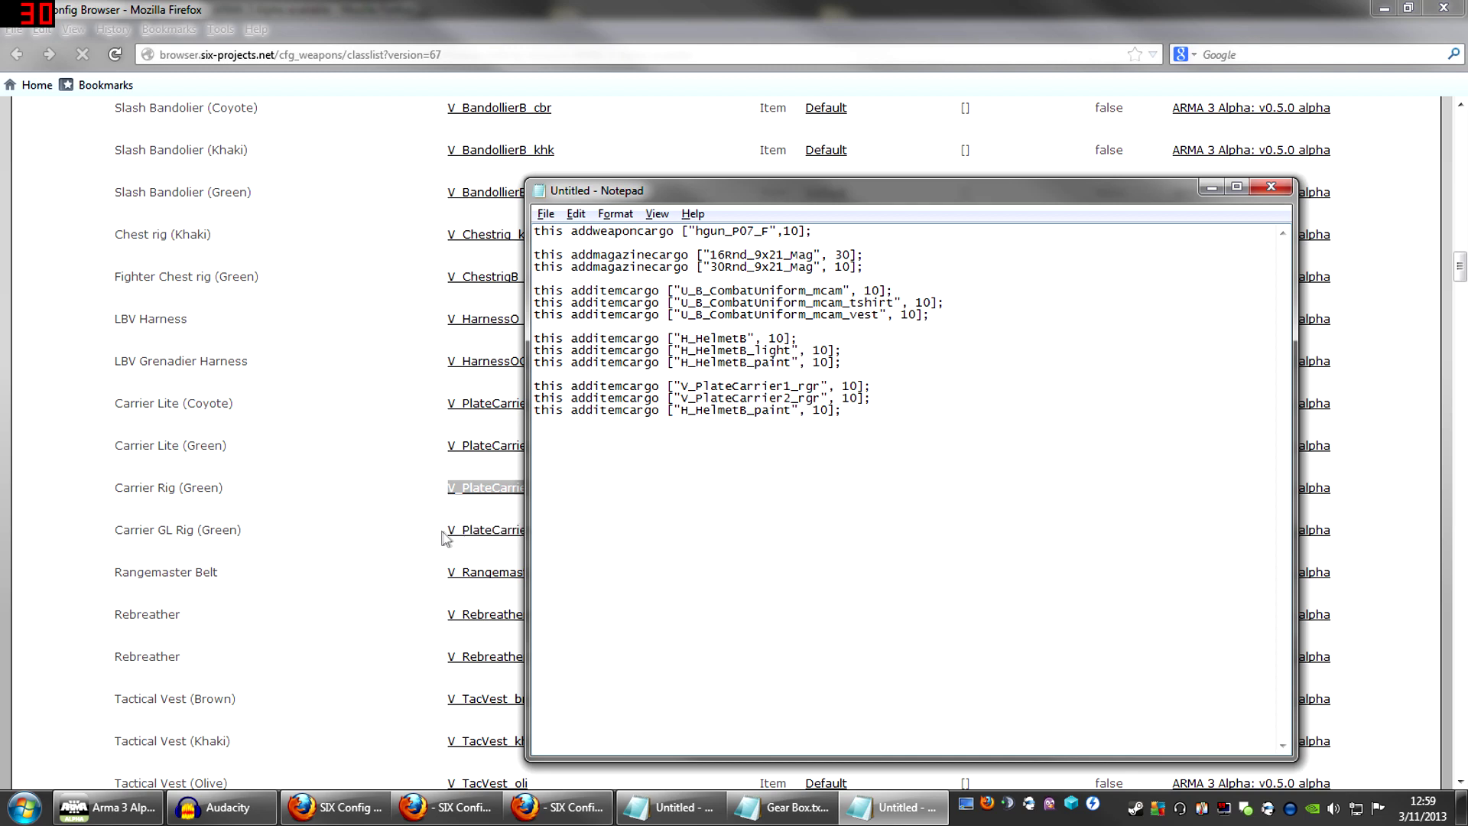
Replace the class name in the last block's third line with V_PlateCarrierGL_rgr from the Carrier GL Rig (Green) row, removing extra spaces
{"action": "left_click_drag", "start_coordinate": [443, 532], "coordinate": [576, 528]}
{"action": "left_click", "coordinate": [870, 803]}
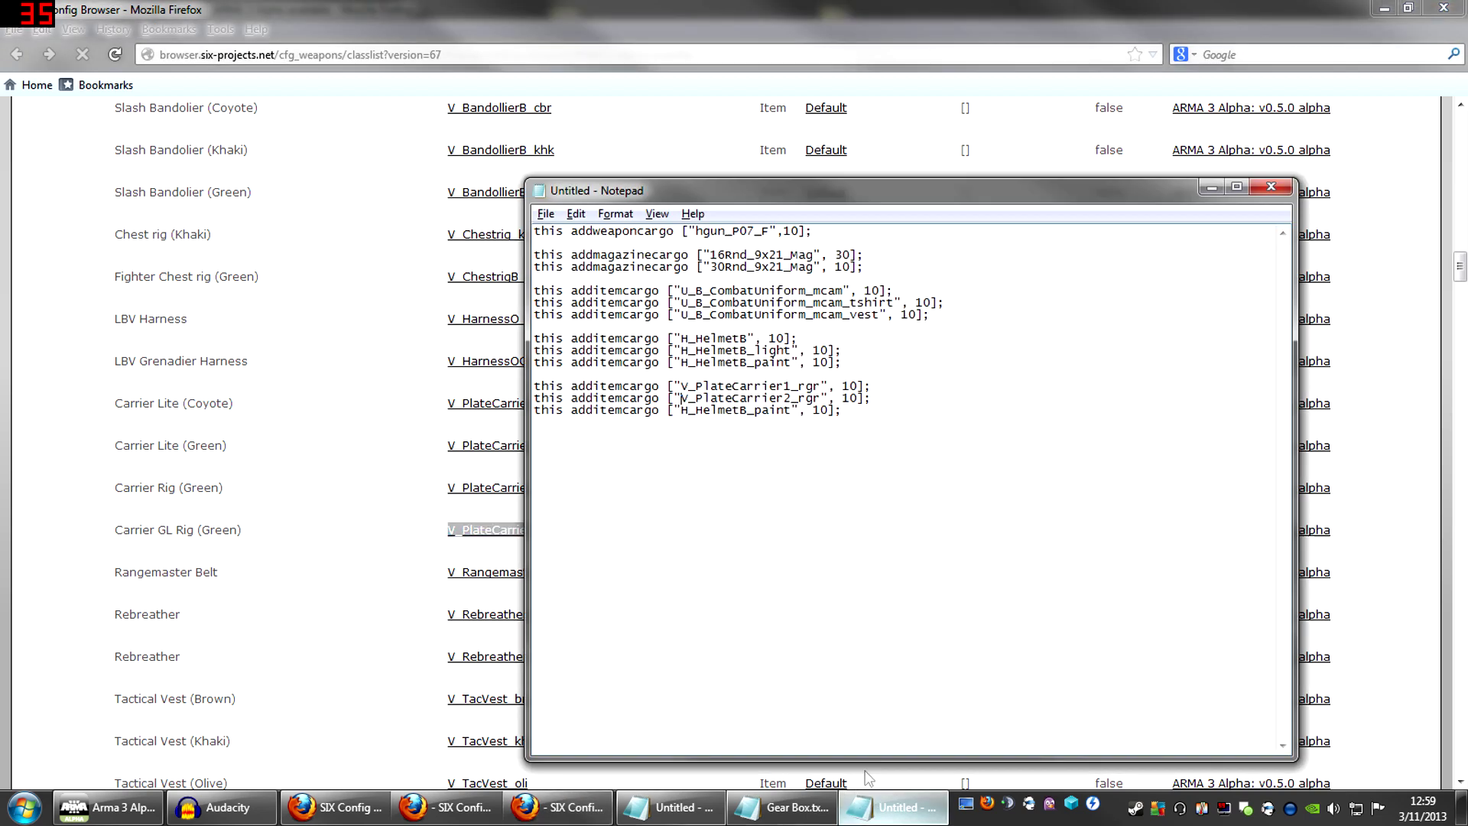
{"action": "left_click_drag", "start_coordinate": [681, 410], "coordinate": [789, 411]}
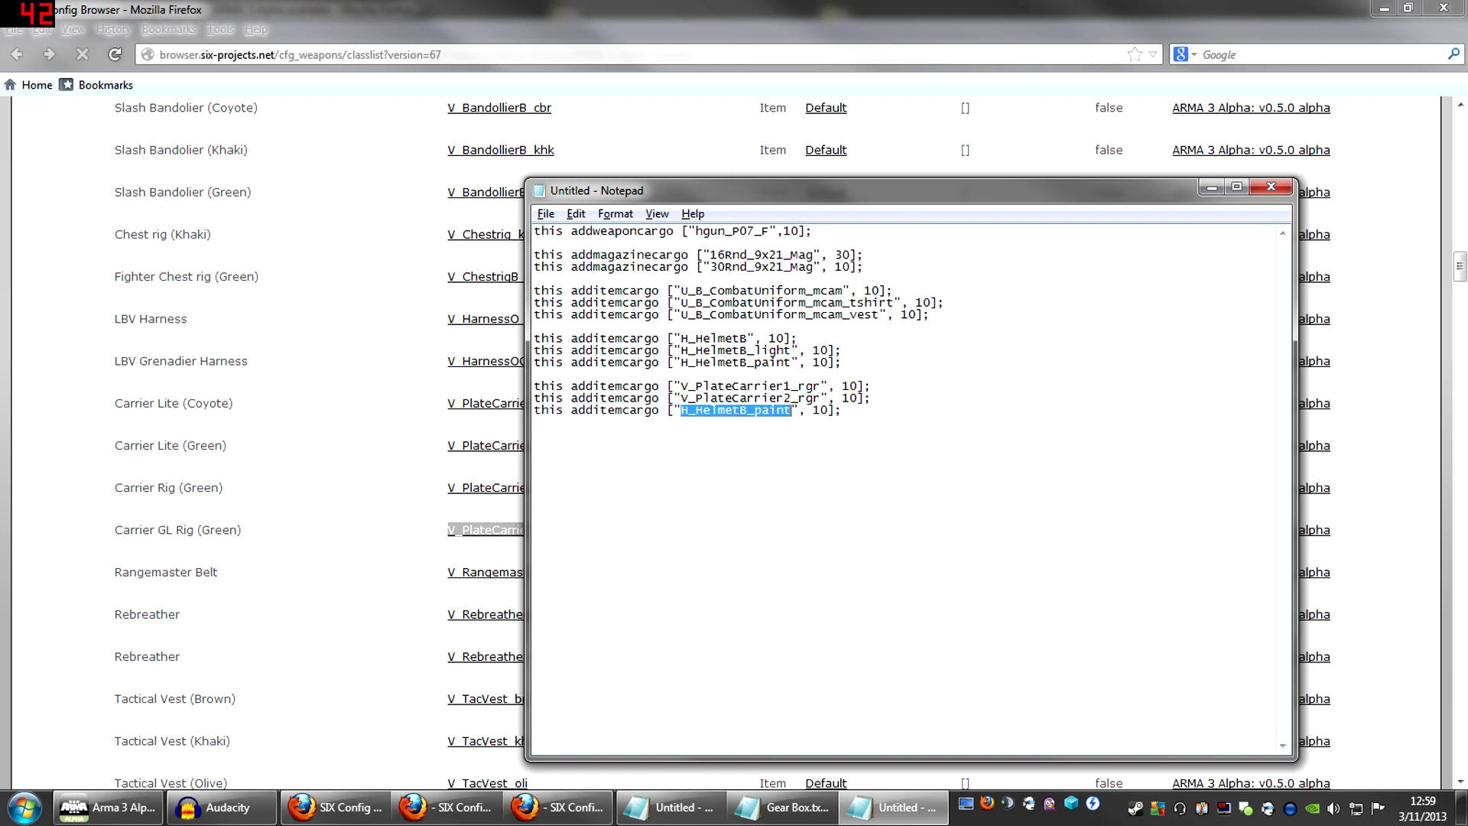
{"action": "key", "text": "ctrl+v"}
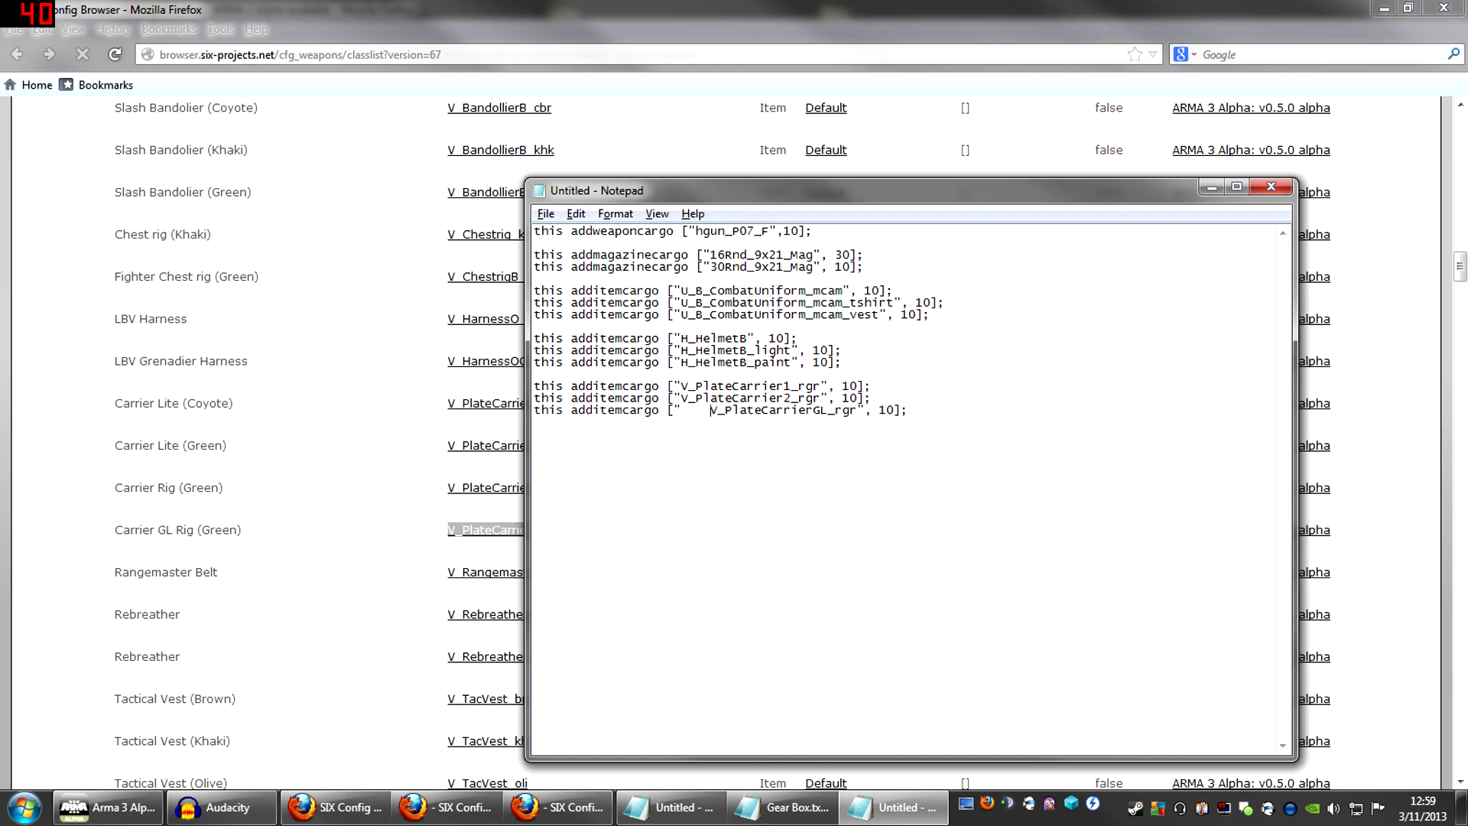
{"action": "left_click", "coordinate": [710, 410]}
{"action": "key", "text": "BackSpace"}
{"action": "key", "text": "BackSpace"}
{"action": "key", "text": "BackSpace"}
{"action": "key", "text": "BackSpace"}
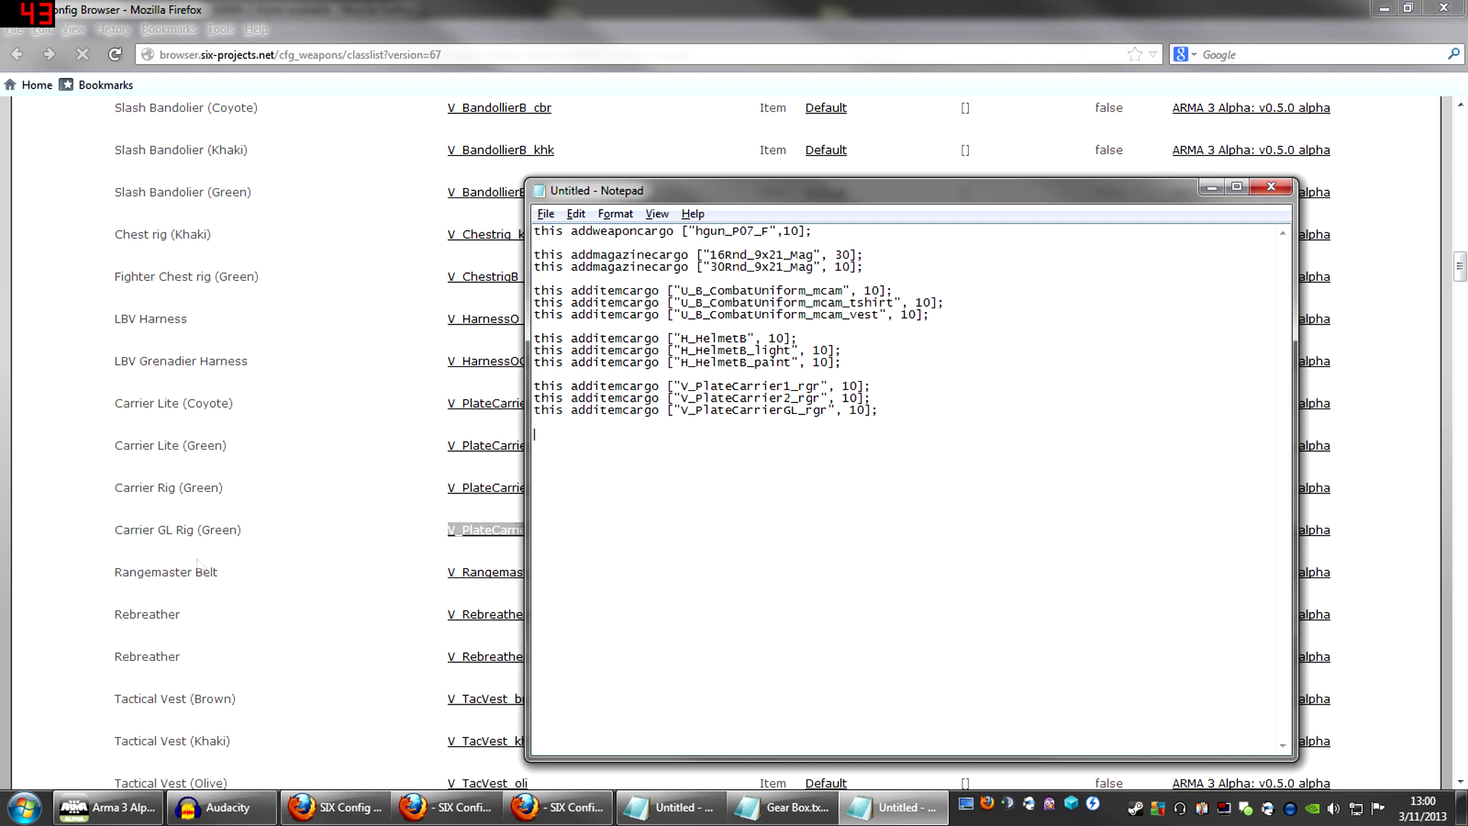
Look through the rest of the weapons class list, from launchers to special items, and return to its beginning
{"action": "left_click", "coordinate": [290, 613]}
{"action": "scroll", "coordinate": [292, 614], "scroll_direction": "down", "scroll_amount": 5}
{"action": "scroll", "coordinate": [292, 614], "scroll_direction": "down", "scroll_amount": 15}
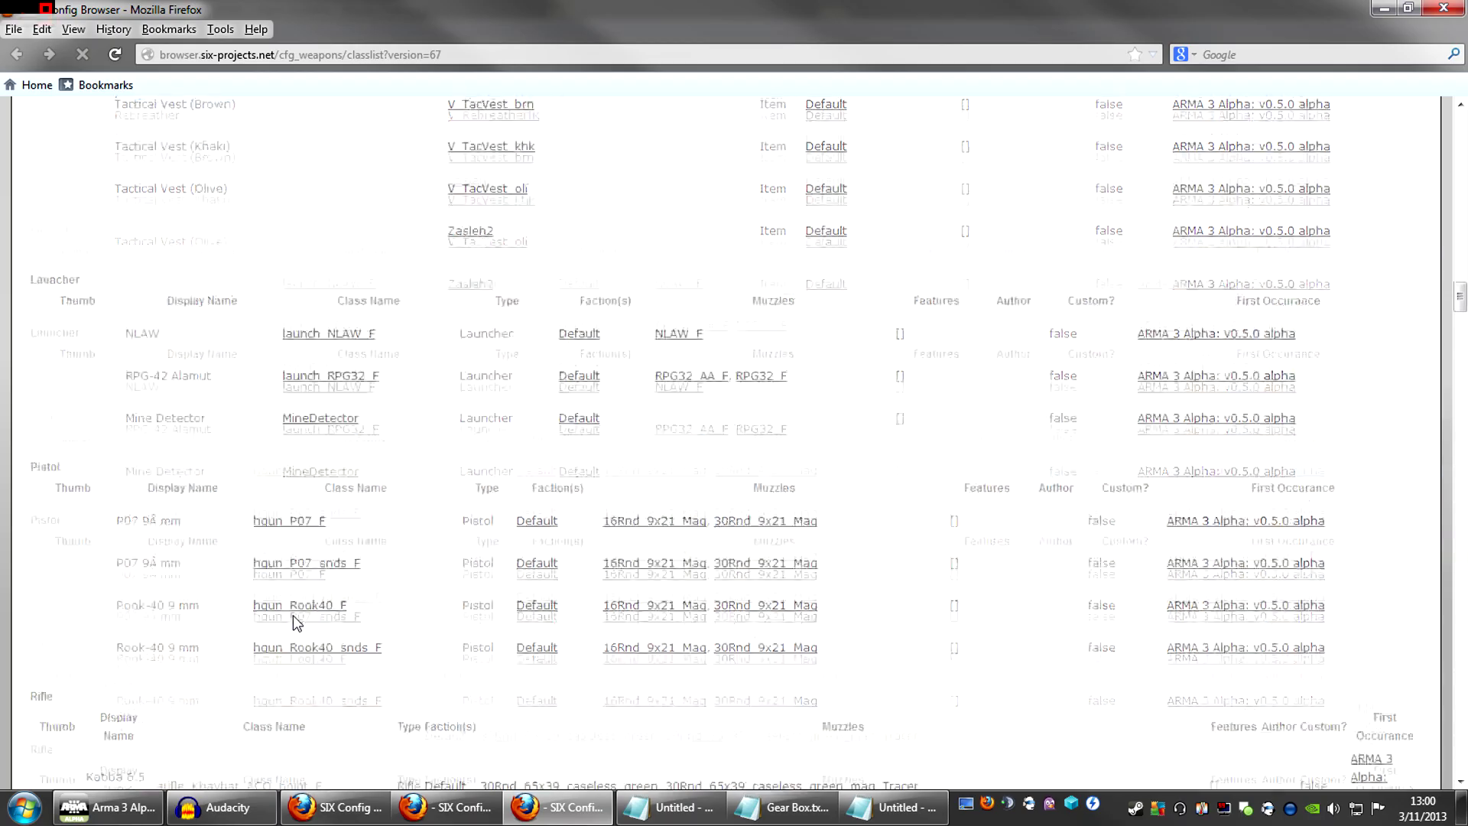
{"action": "scroll", "coordinate": [297, 625], "scroll_direction": "down", "scroll_amount": 15}
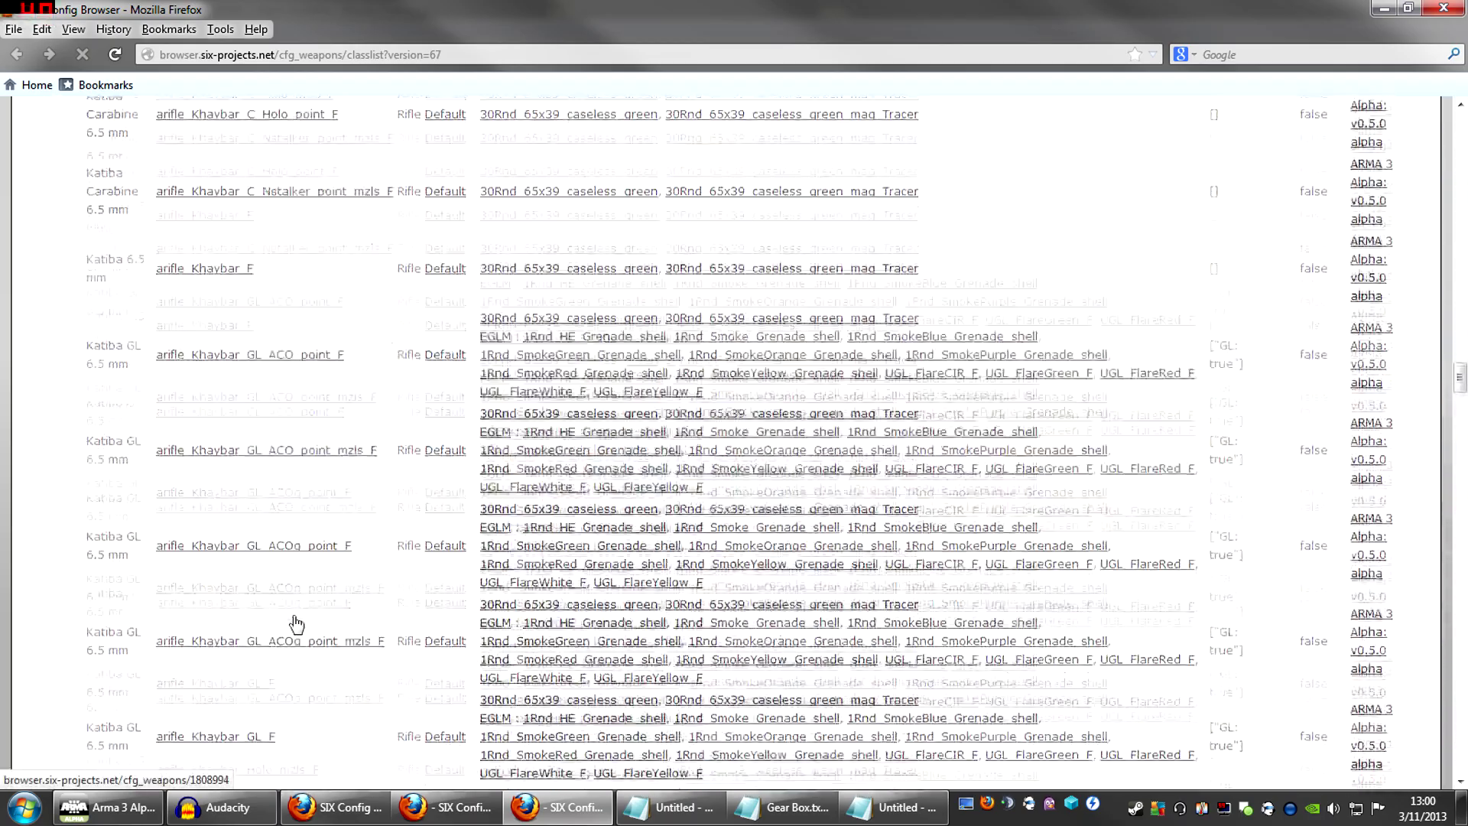
{"action": "scroll", "coordinate": [293, 621], "scroll_direction": "down", "scroll_amount": 15}
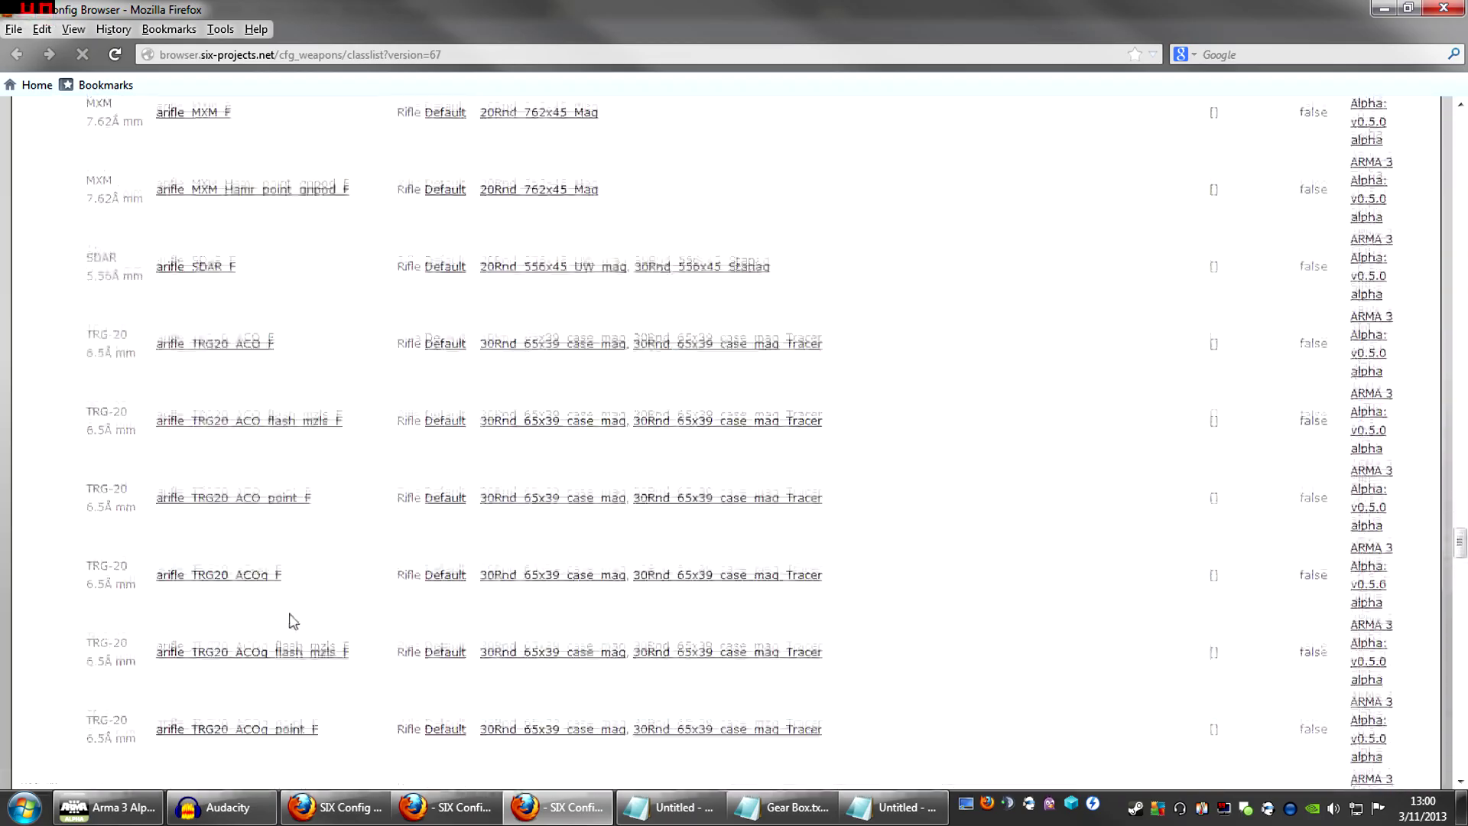
{"action": "scroll", "coordinate": [1445, 696], "scroll_direction": "down", "scroll_amount": 10}
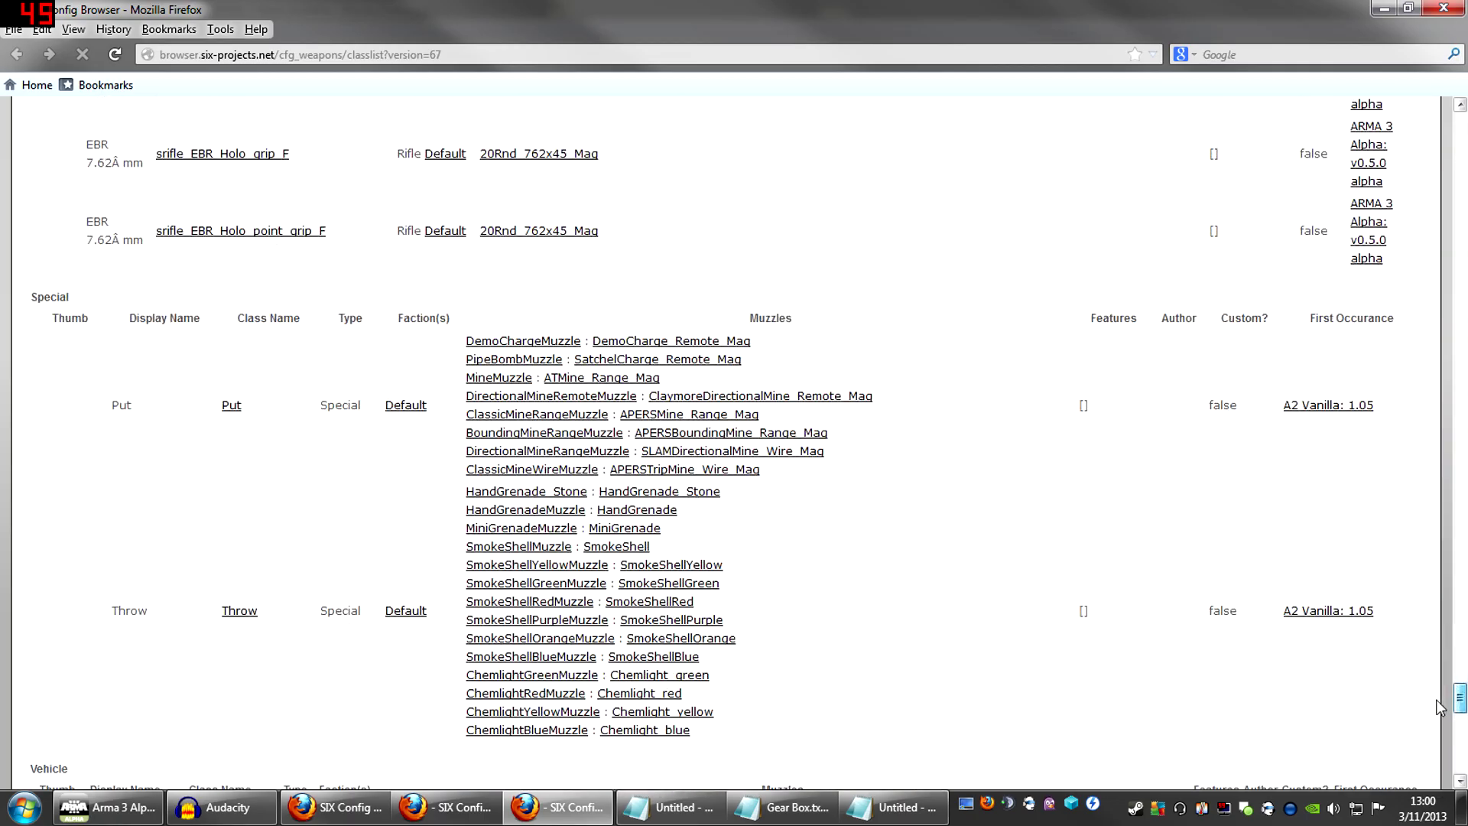
{"action": "left_click_drag", "start_coordinate": [1440, 706], "coordinate": [1372, 118]}
{"action": "scroll", "coordinate": [1363, 126], "scroll_direction": "down", "scroll_amount": 3}
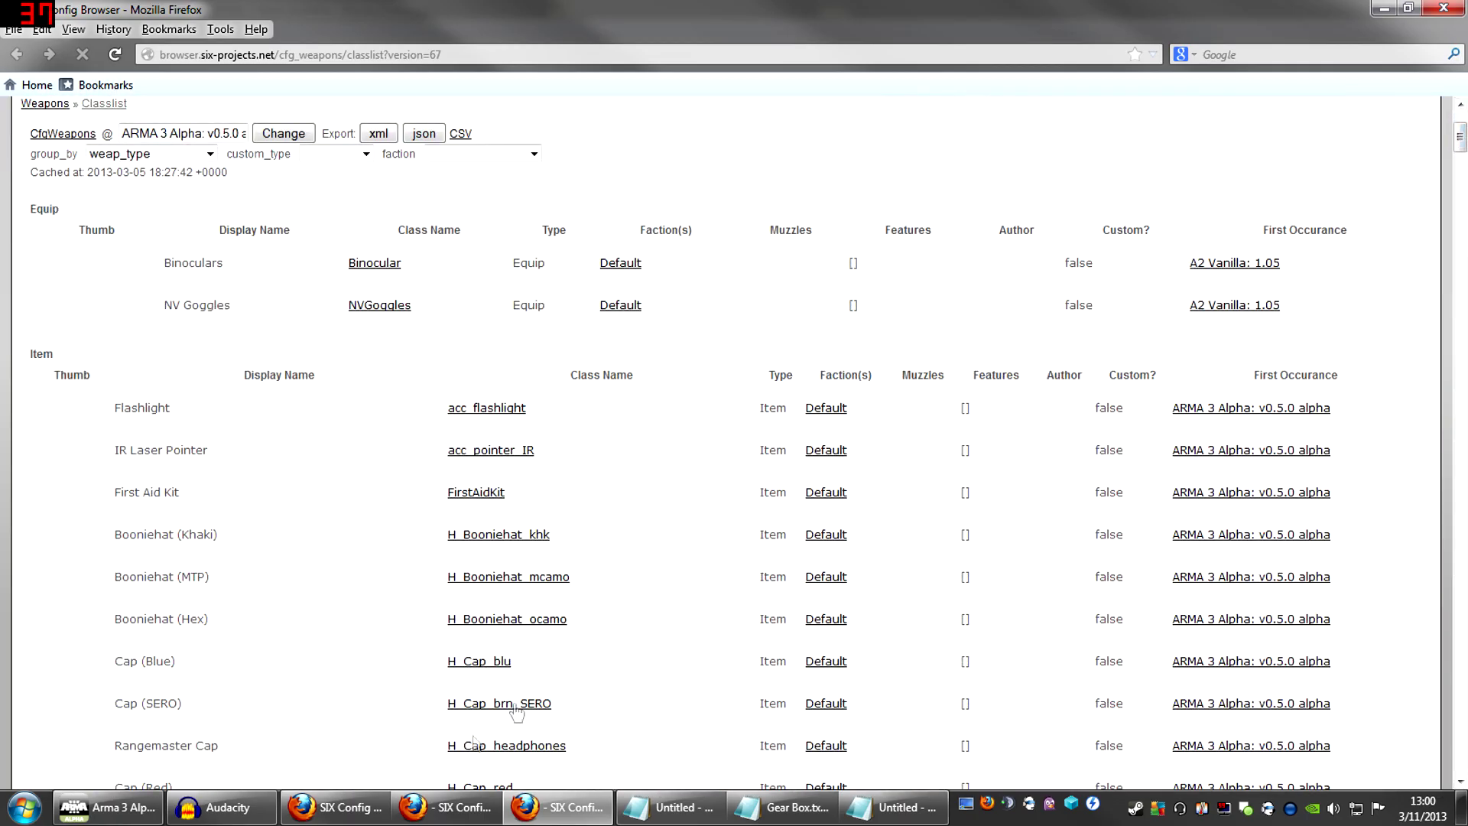
Close the duplicate Firefox window showing the pistol section and return to the start of the remaining weapons class list
{"action": "left_click", "coordinate": [372, 815]}
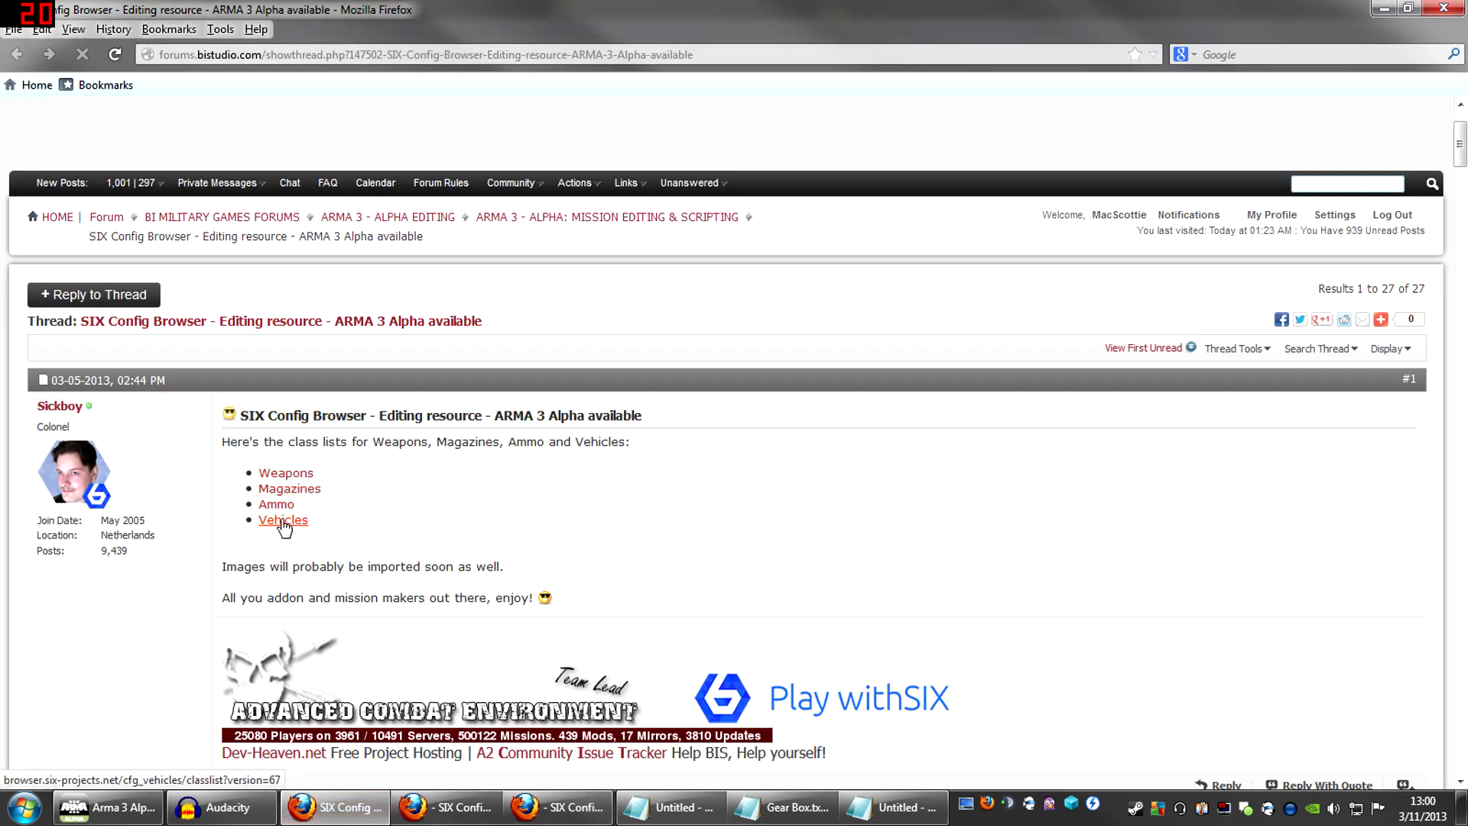
{"action": "left_click", "coordinate": [480, 815]}
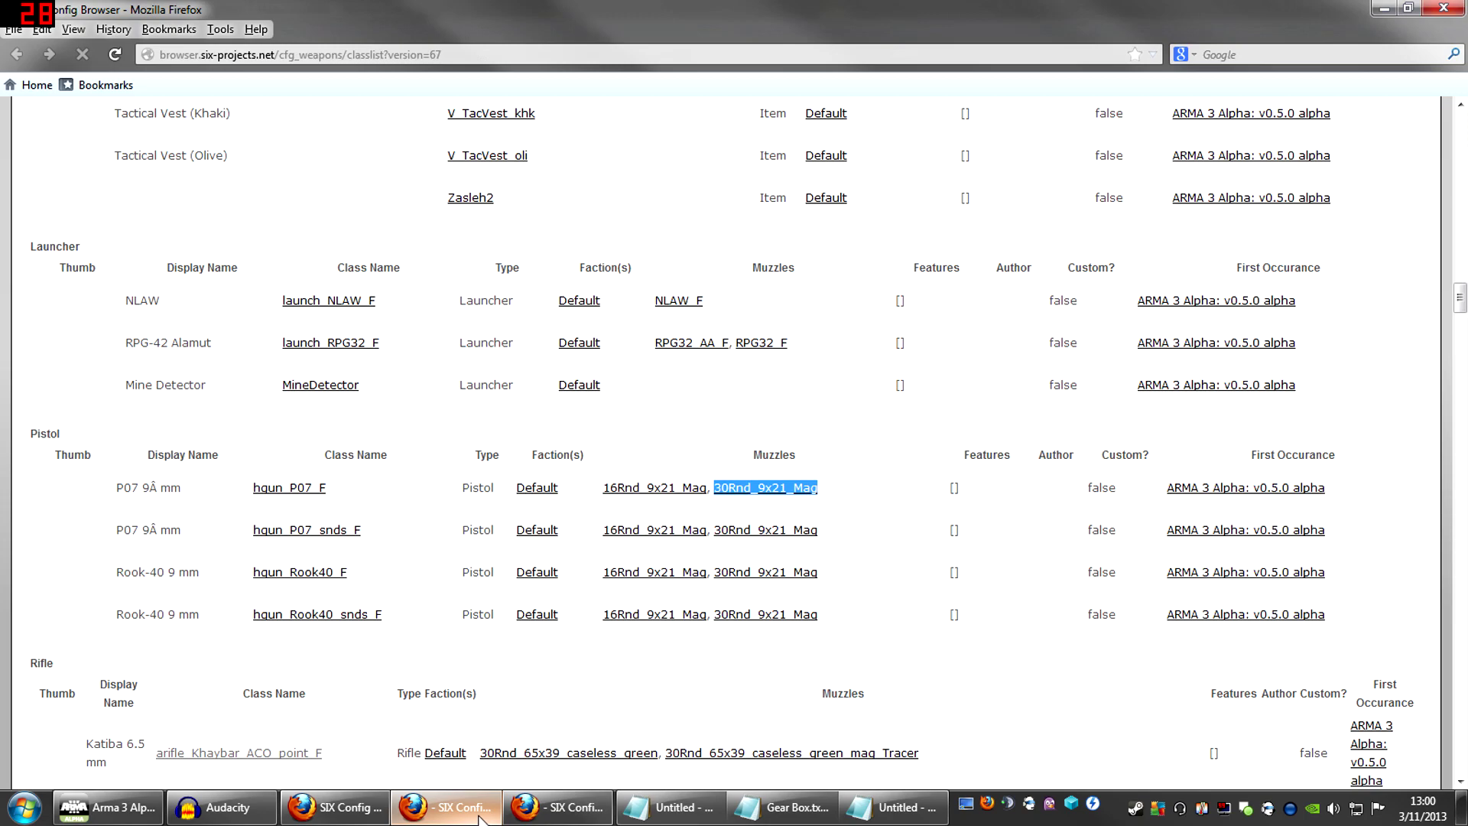
{"action": "right_click", "coordinate": [480, 815]}
{"action": "left_click", "coordinate": [449, 763]}
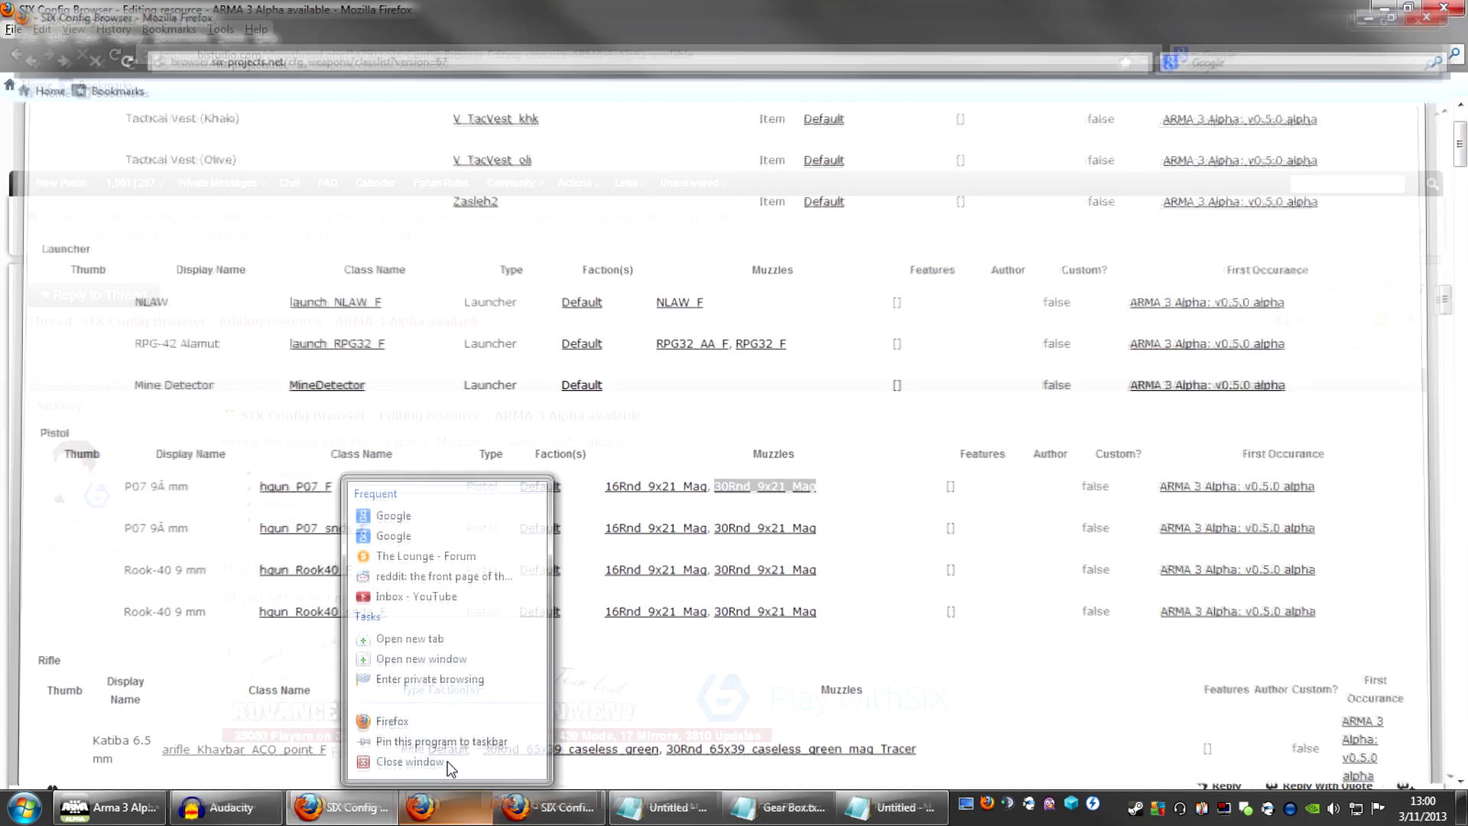
{"action": "left_click", "coordinate": [487, 811]}
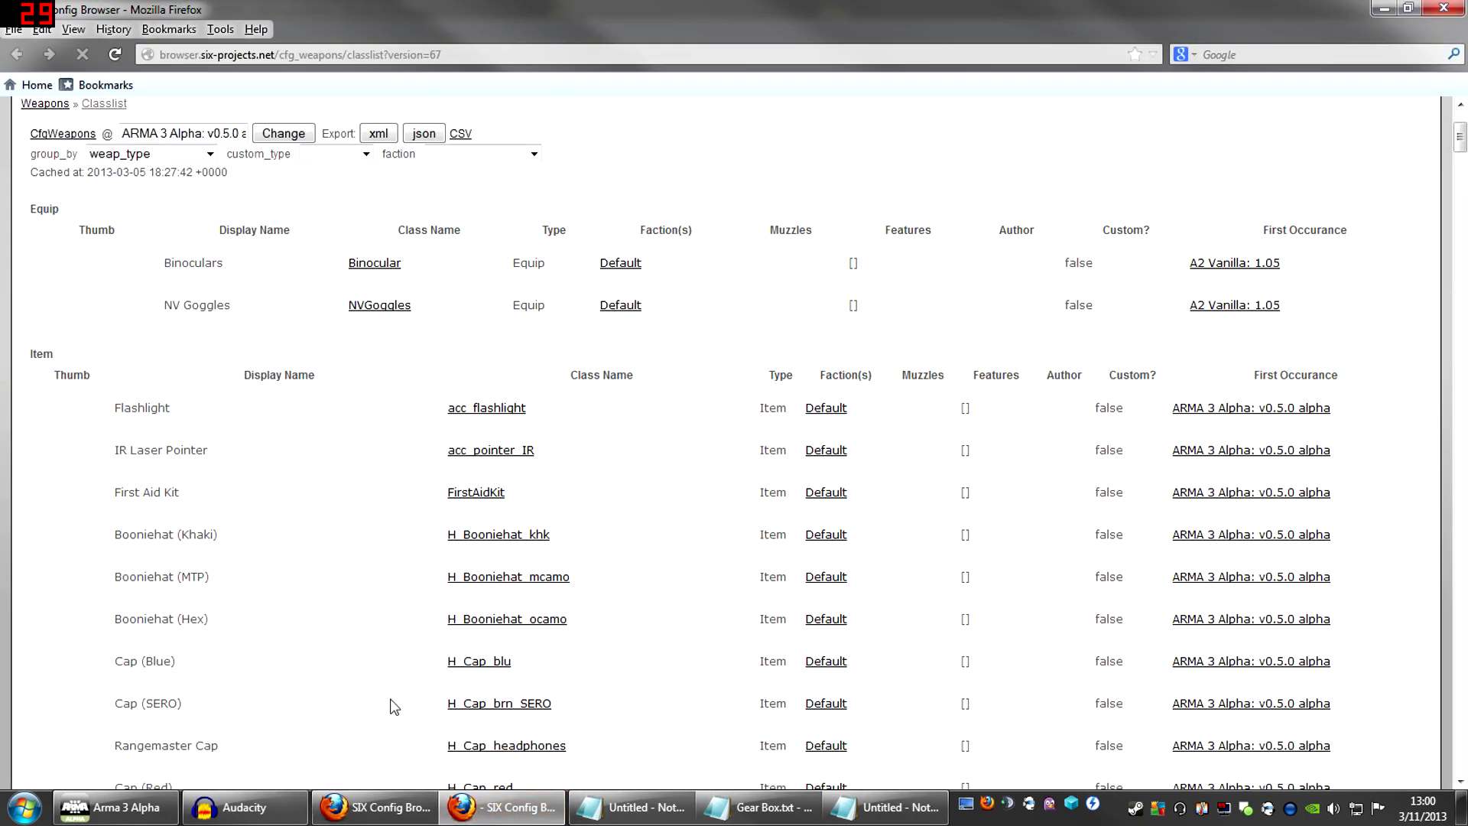
{"action": "scroll", "coordinate": [393, 696], "scroll_direction": "up", "scroll_amount": 3}
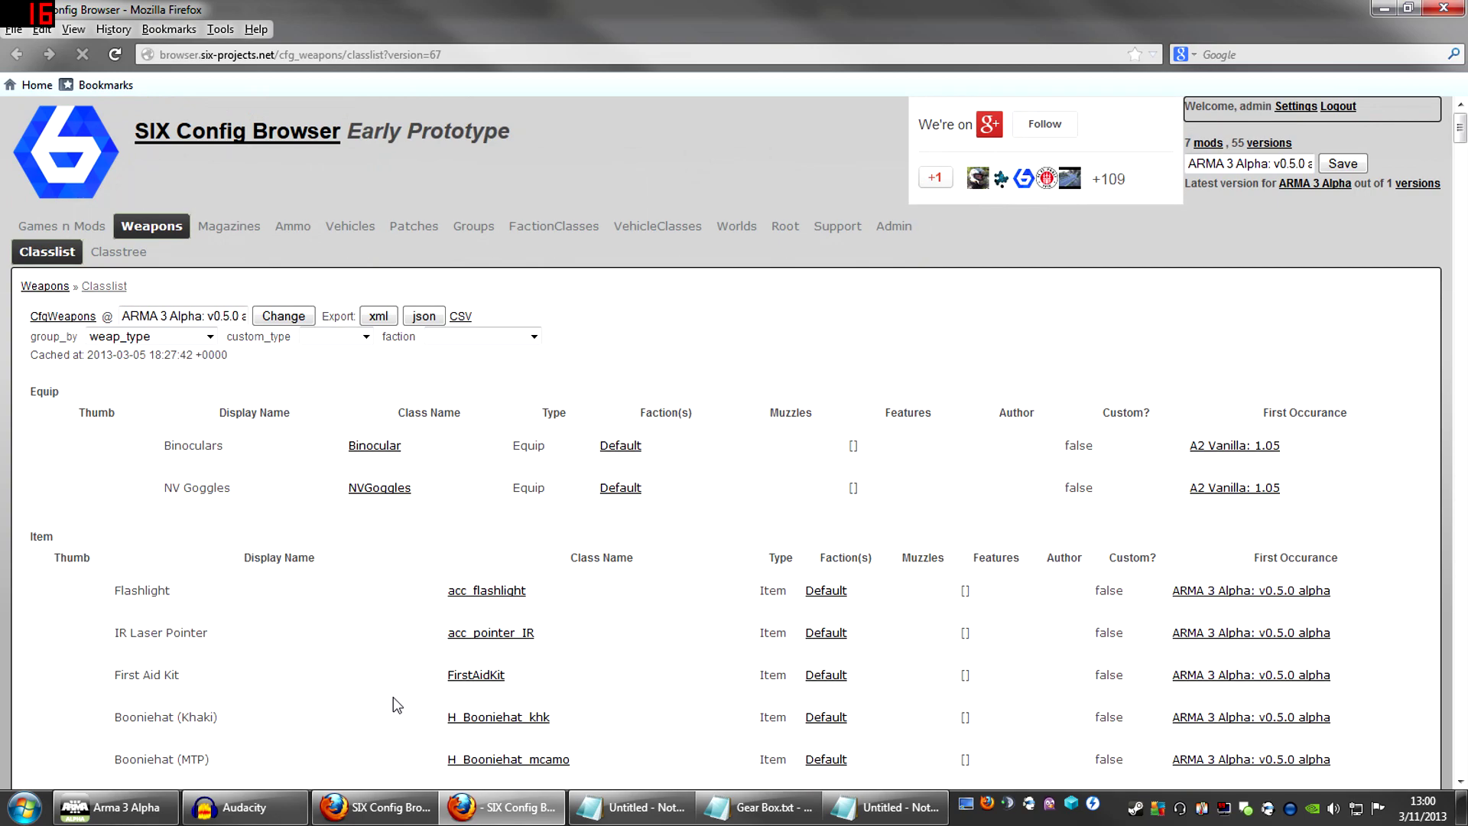
{"action": "scroll", "coordinate": [393, 696], "scroll_direction": "down", "scroll_amount": 3}
{"action": "scroll", "coordinate": [393, 695], "scroll_direction": "up", "scroll_amount": 3}
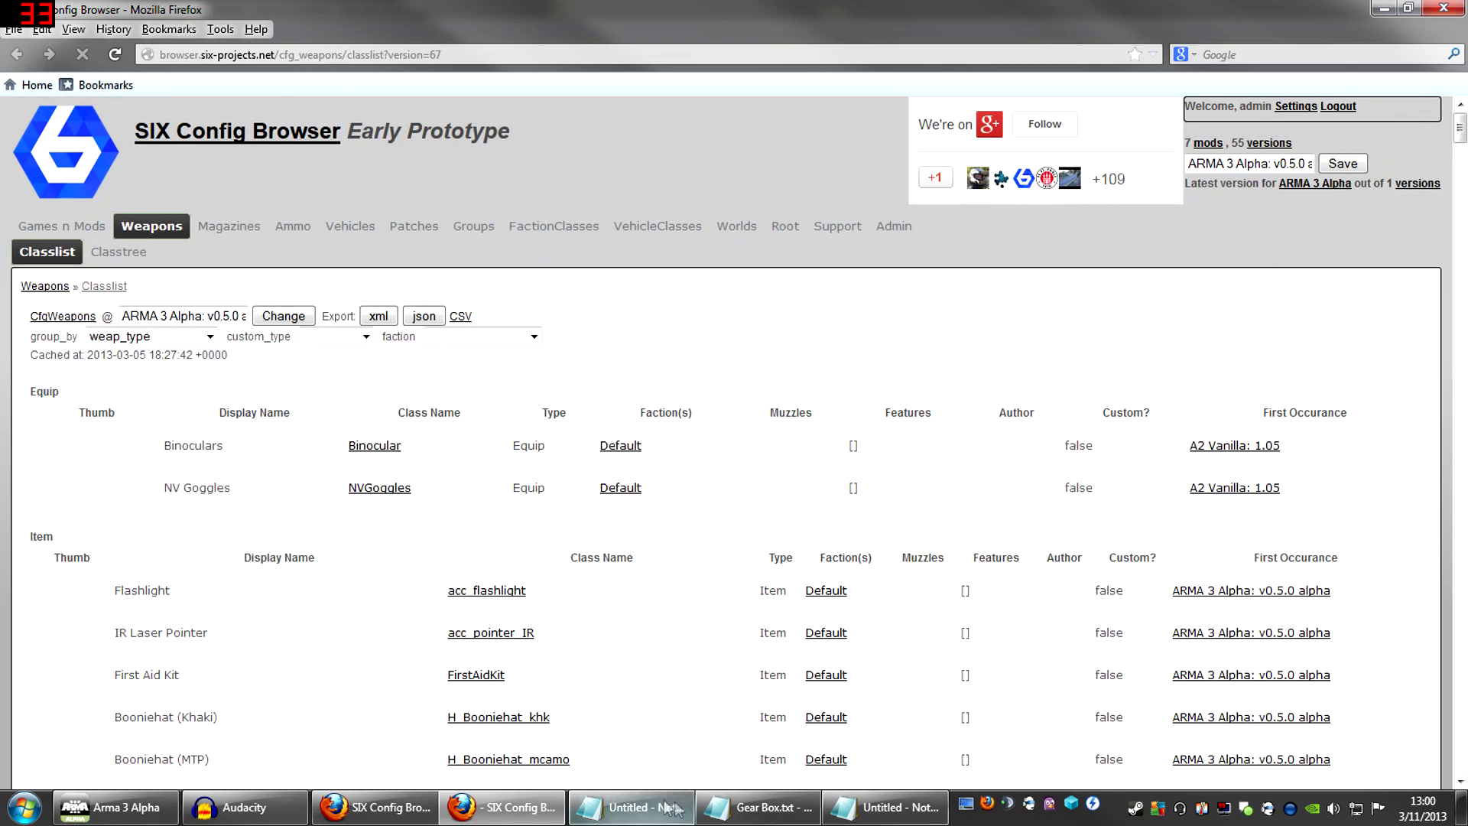
Copy the B_AssaultPack_ocamo and B_Kitbag_sgg addbackpackcargo lines from Gear Box.txt into a new block at the end of the untitled script
{"action": "left_click", "coordinate": [719, 807]}
{"action": "left_click", "coordinate": [879, 808]}
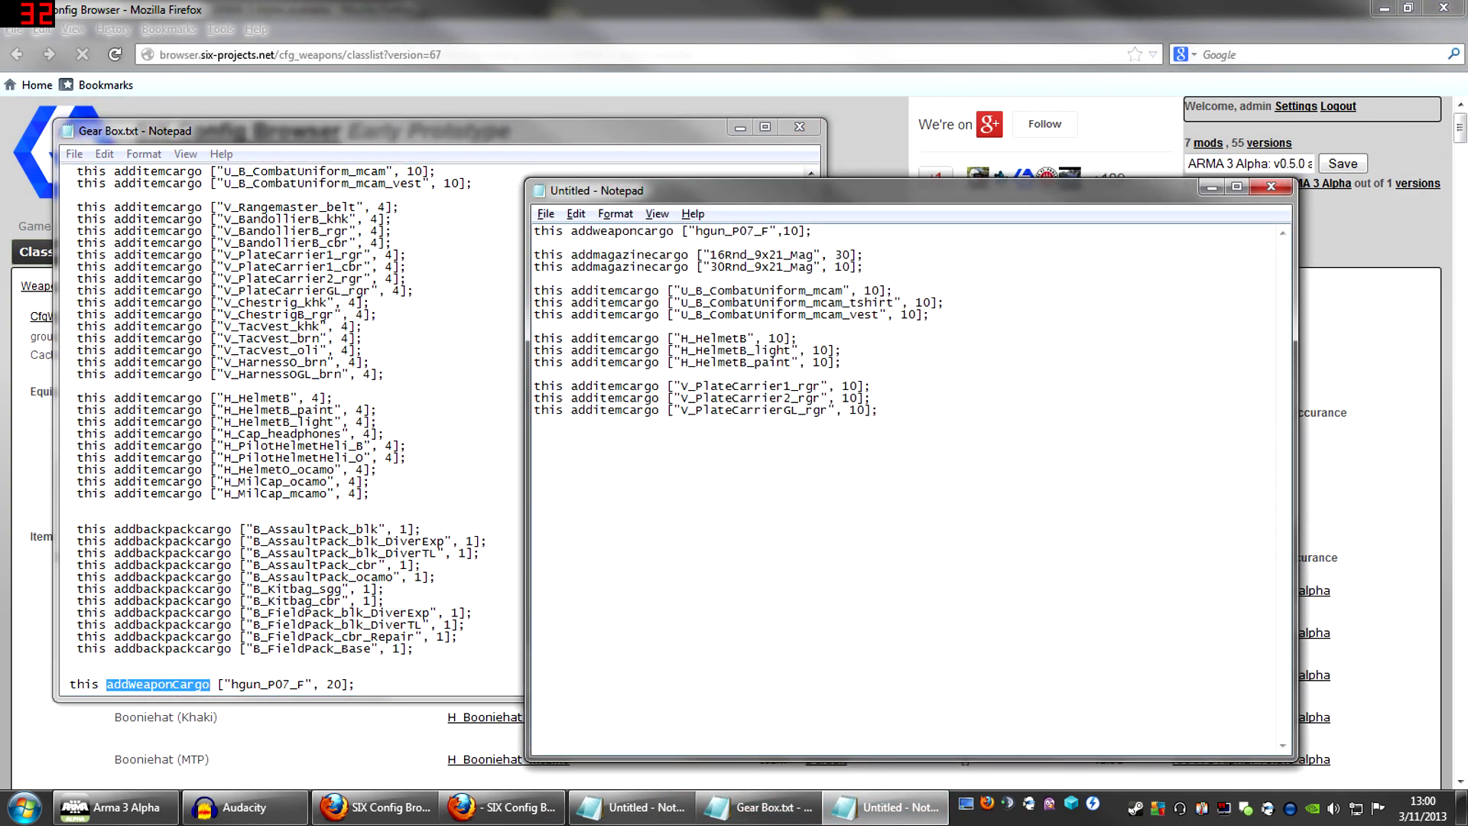
{"action": "left_click", "coordinate": [378, 470]}
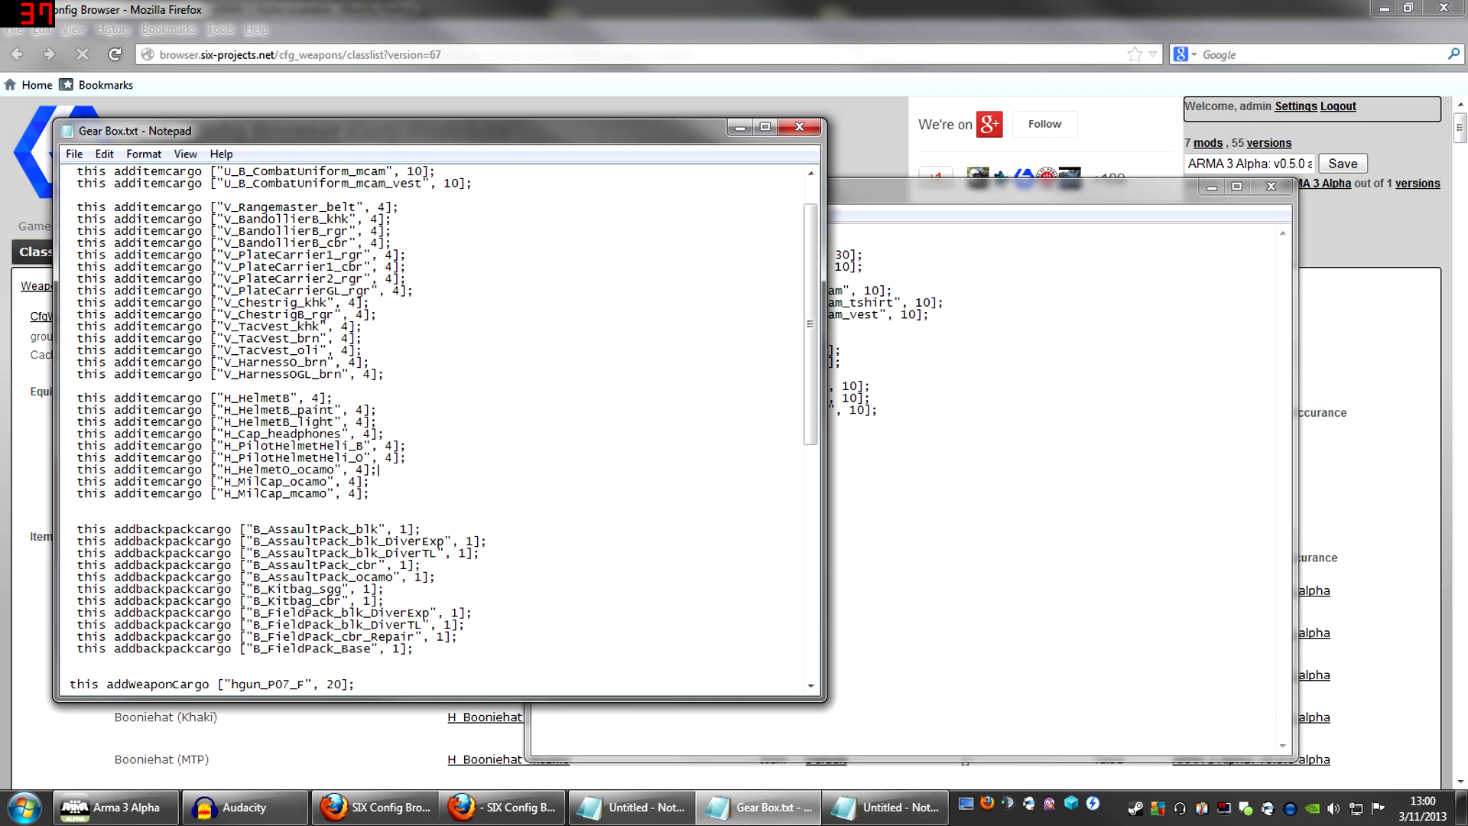
{"action": "scroll", "coordinate": [378, 470], "scroll_direction": "down", "scroll_amount": 1}
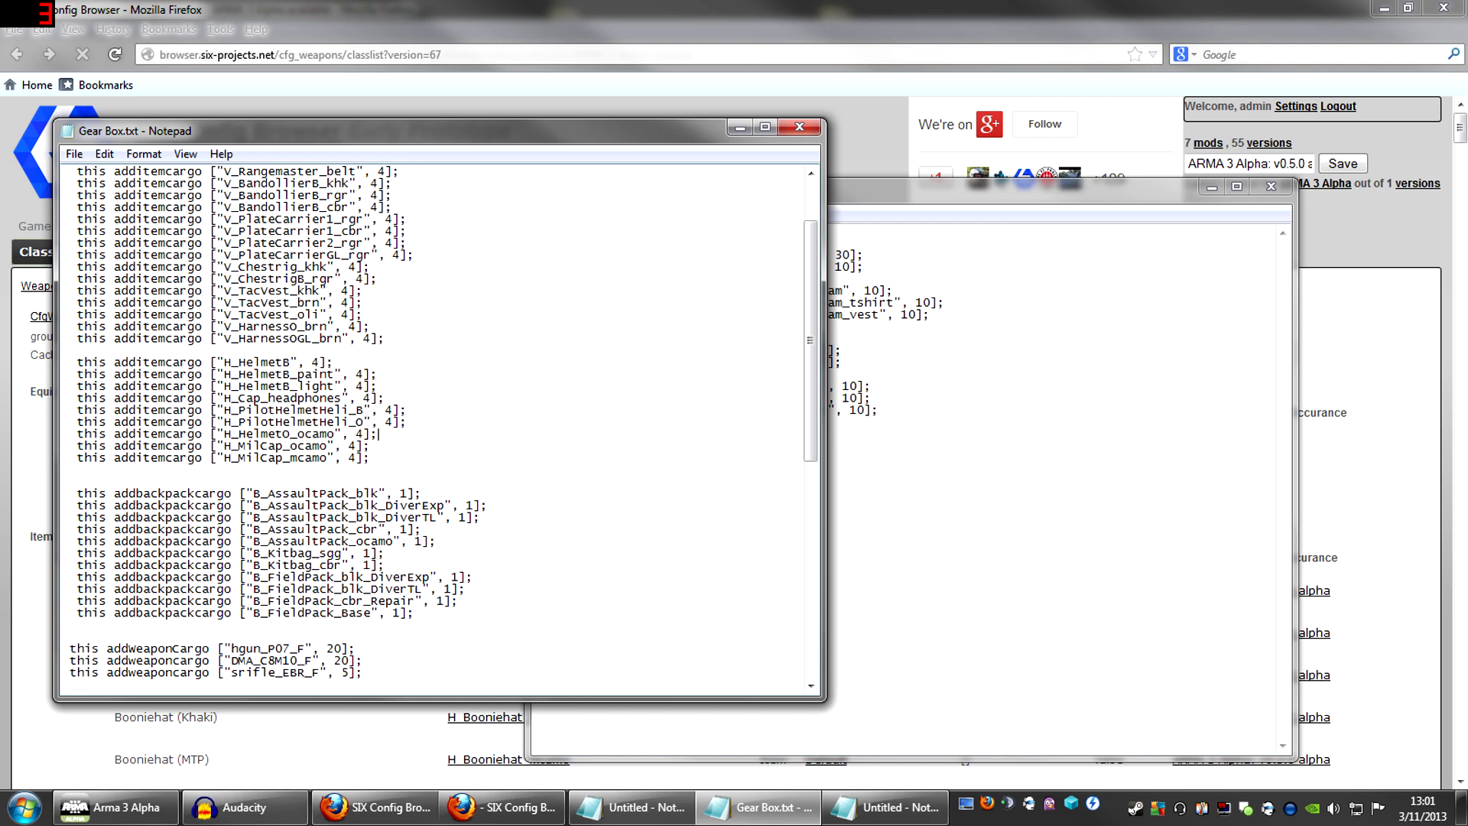
{"action": "left_click_drag", "start_coordinate": [386, 553], "coordinate": [65, 541]}
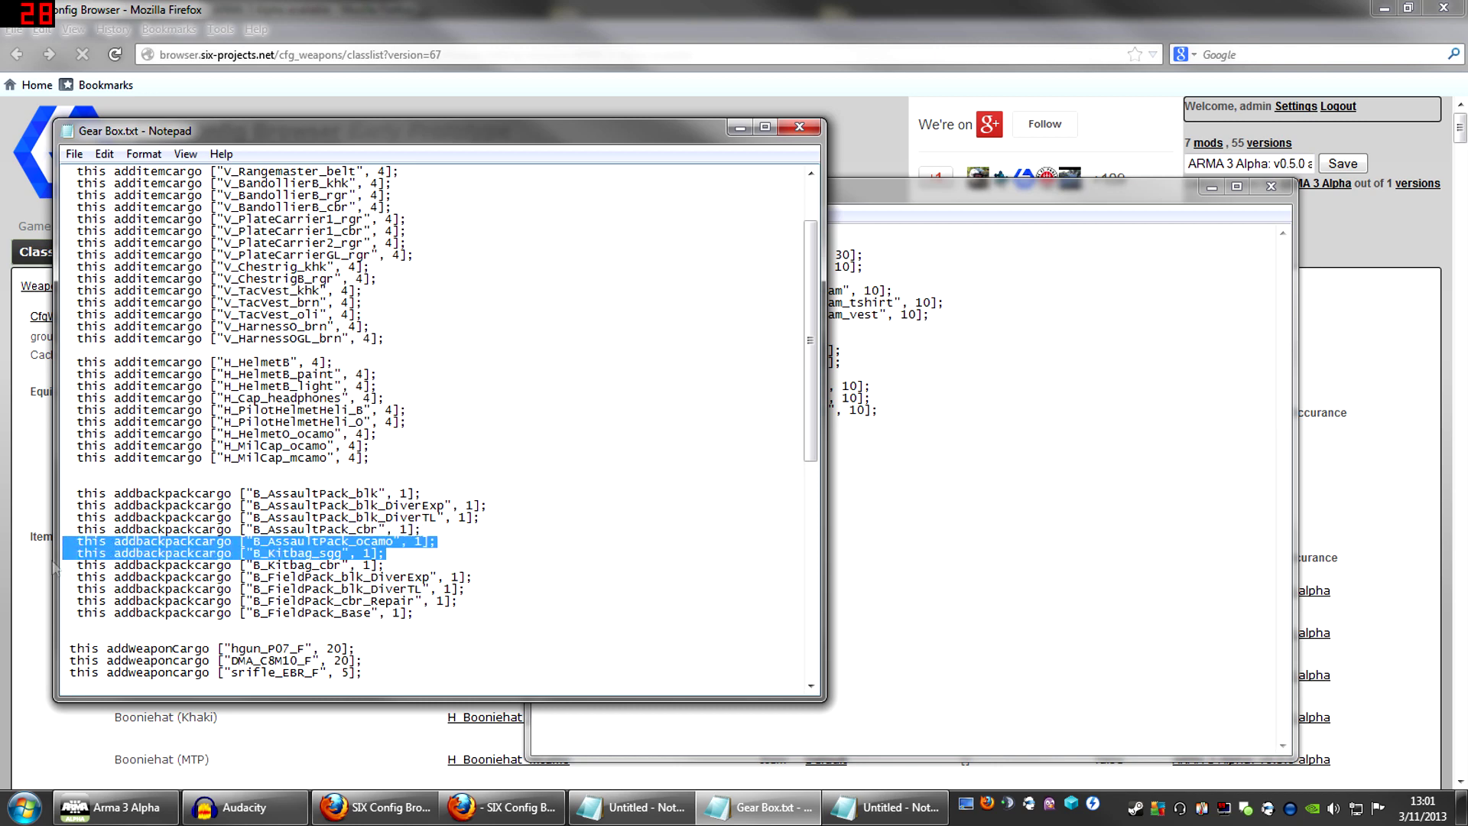
{"action": "key", "text": "alt+Tab"}
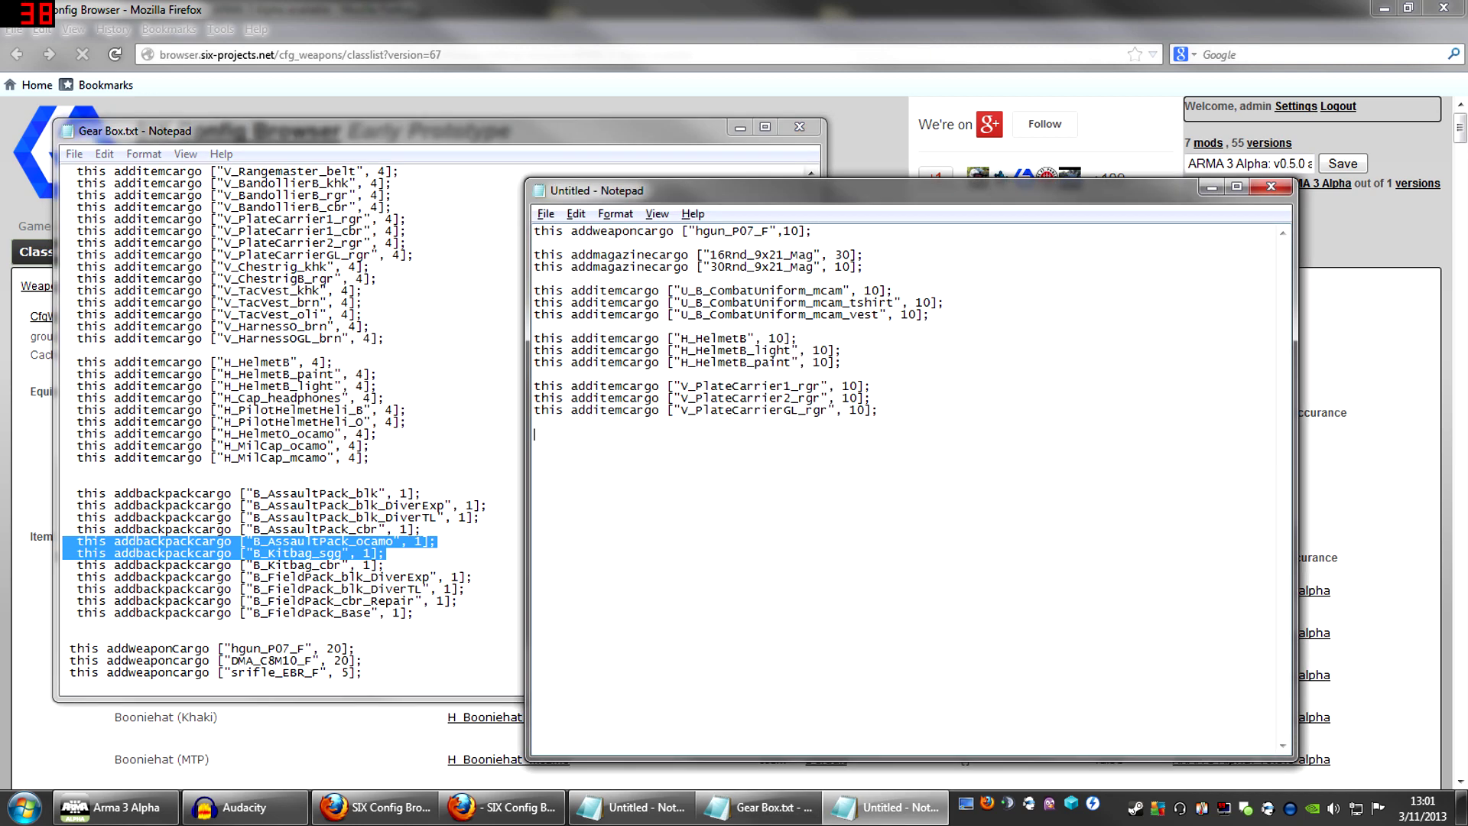
{"action": "type", "text": "this addbackpackcargo [\"B_AssaultPack_ocamo\", 1];   this addbackpackcargo [\"B_Kitbag_sgg\", 1];"}
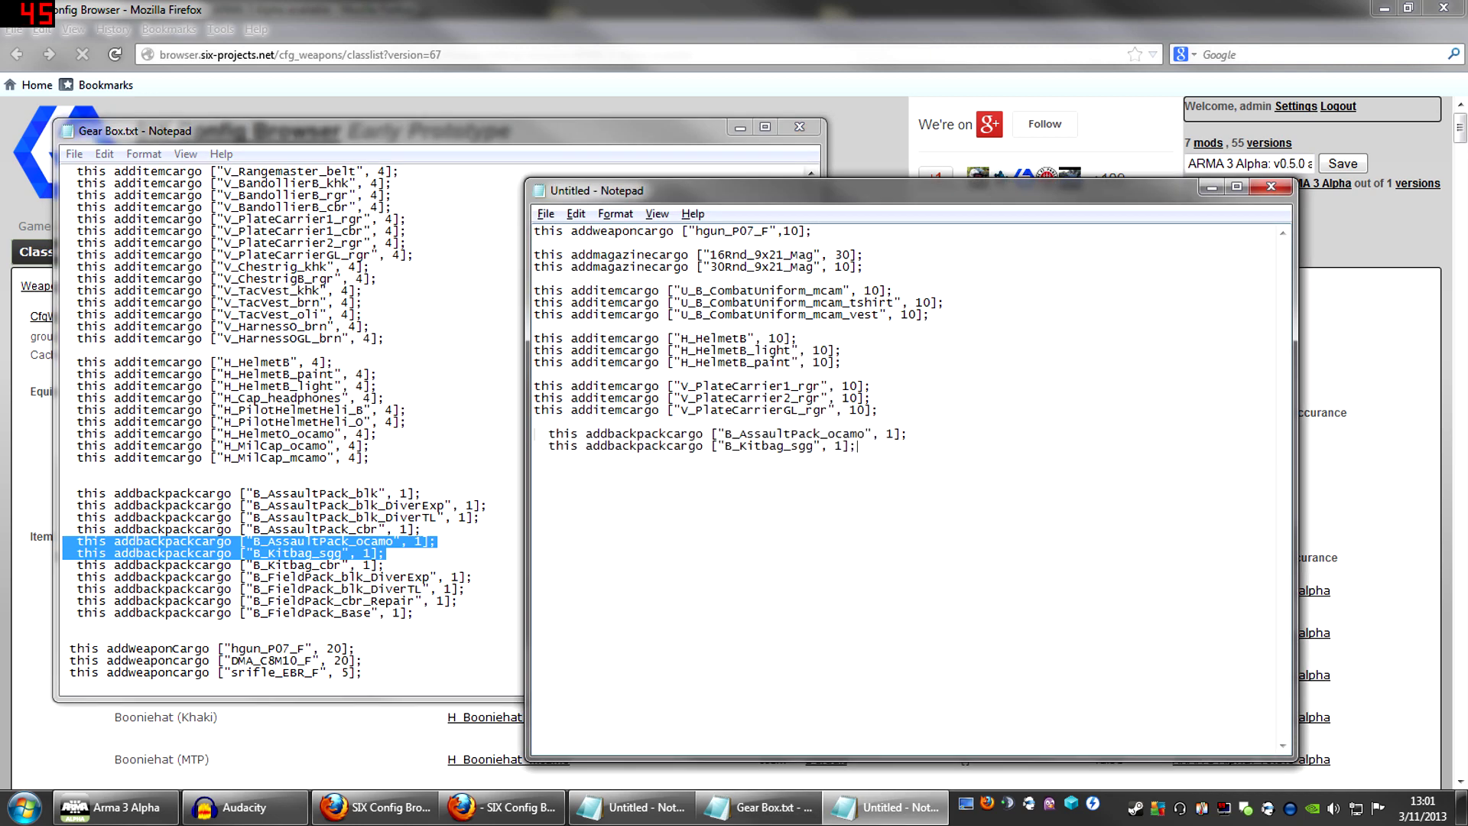
Remove the leading spaces from the two addbackpackcargo lines so they align with the rest of the script
{"action": "key", "text": "Up"}
{"action": "key", "text": "Up"}
{"action": "key", "text": "Delete"}
{"action": "key", "text": "Delete"}
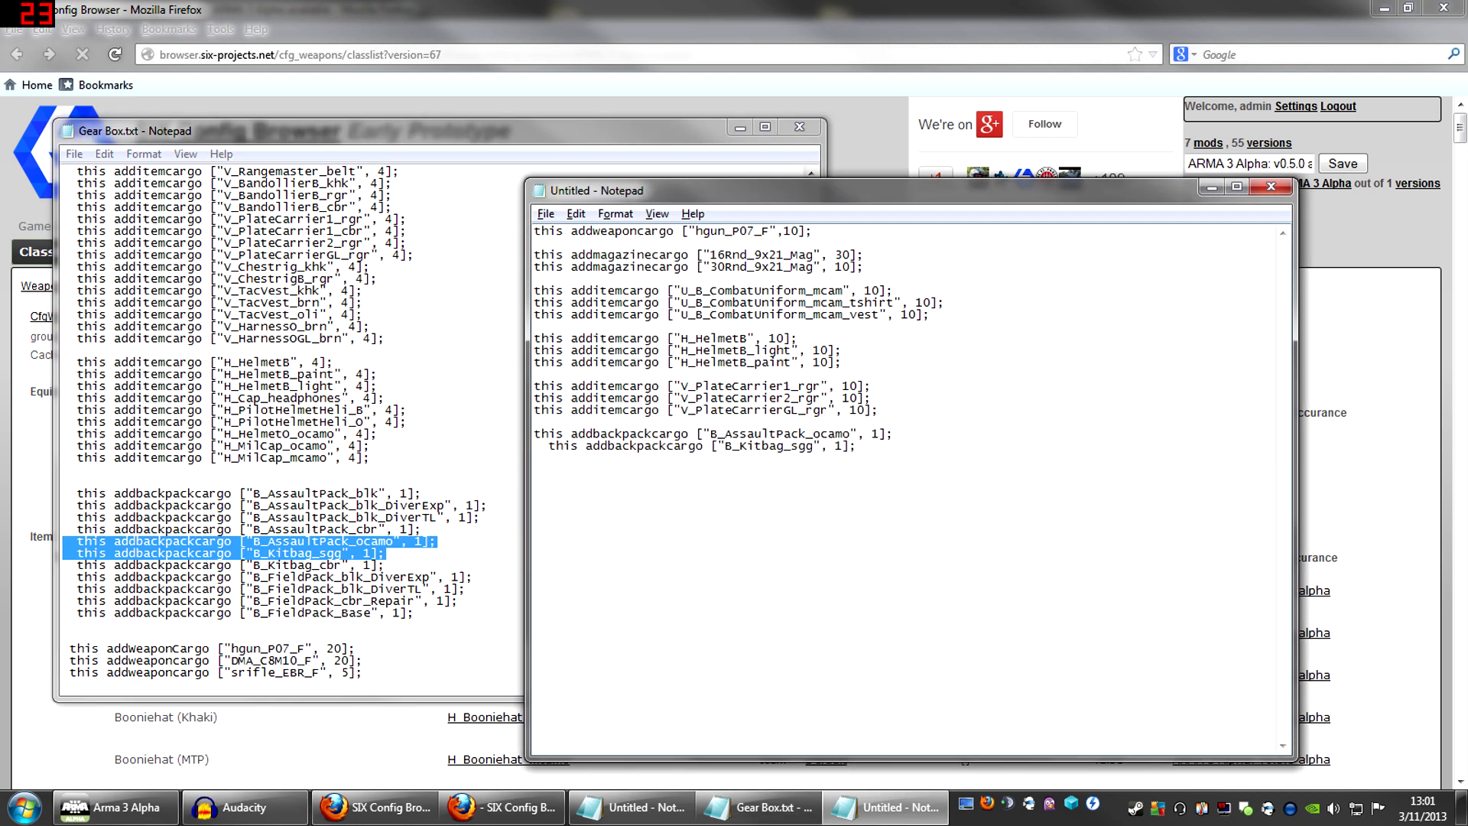
{"action": "key", "text": "Down"}
{"action": "key", "text": "Delete"}
{"action": "key", "text": "Delete"}
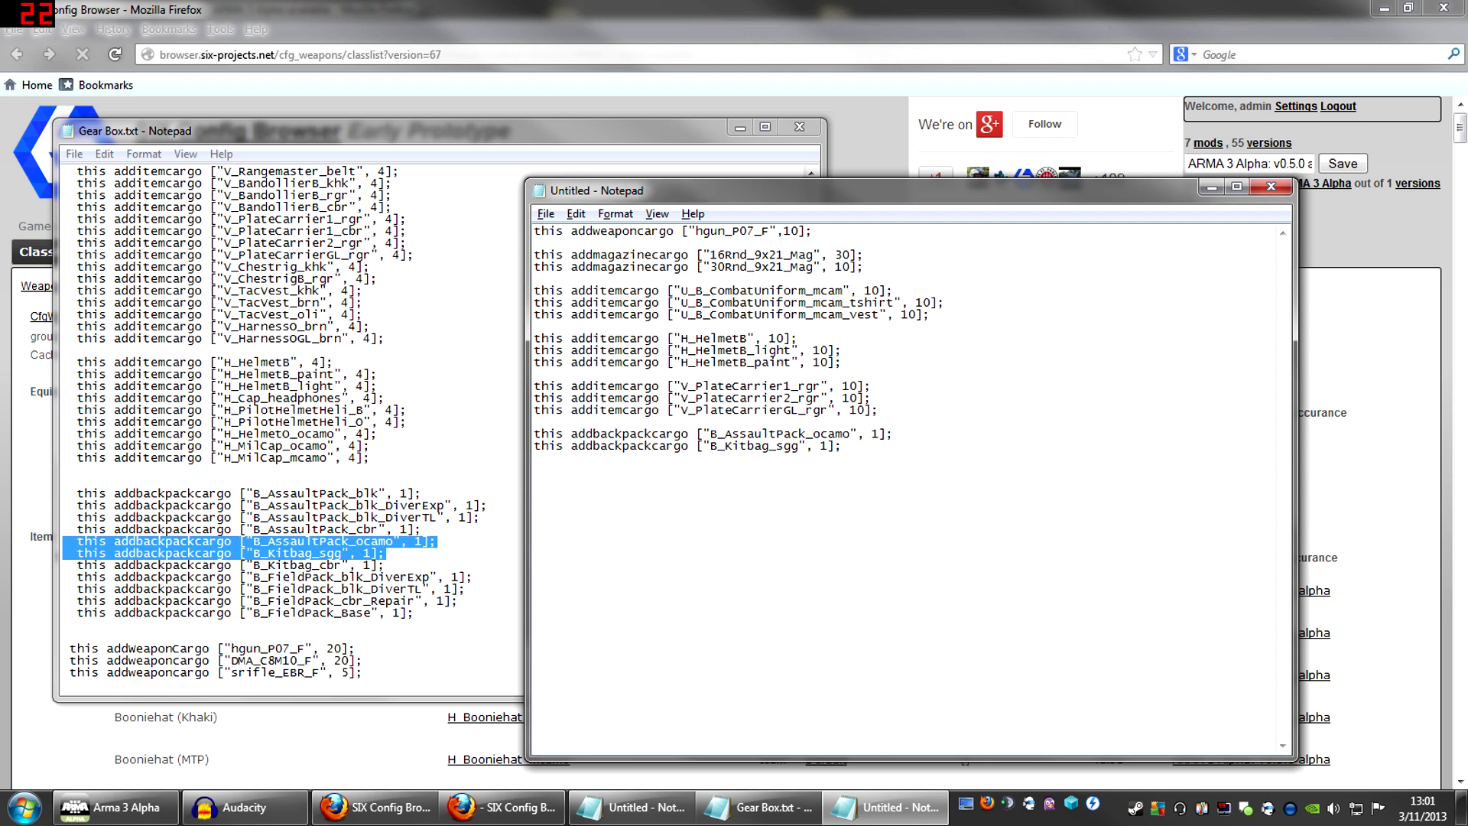
Set the quantity of both backpack lines to 10 and add empty lines below them
{"action": "left_click", "coordinate": [828, 446]}
{"action": "type", "text": "0"}
{"action": "left_click", "coordinate": [879, 434]}
{"action": "type", "text": "0"}
{"action": "left_click", "coordinate": [850, 446]}
{"action": "key", "text": "Return"}
{"action": "key", "text": "Return"}
Look through the rifle section of the weapons class list and locate the EBR 7.62 mm variants
{"action": "left_click", "coordinate": [390, 731]}
{"action": "scroll", "coordinate": [376, 672], "scroll_direction": "down", "scroll_amount": 15}
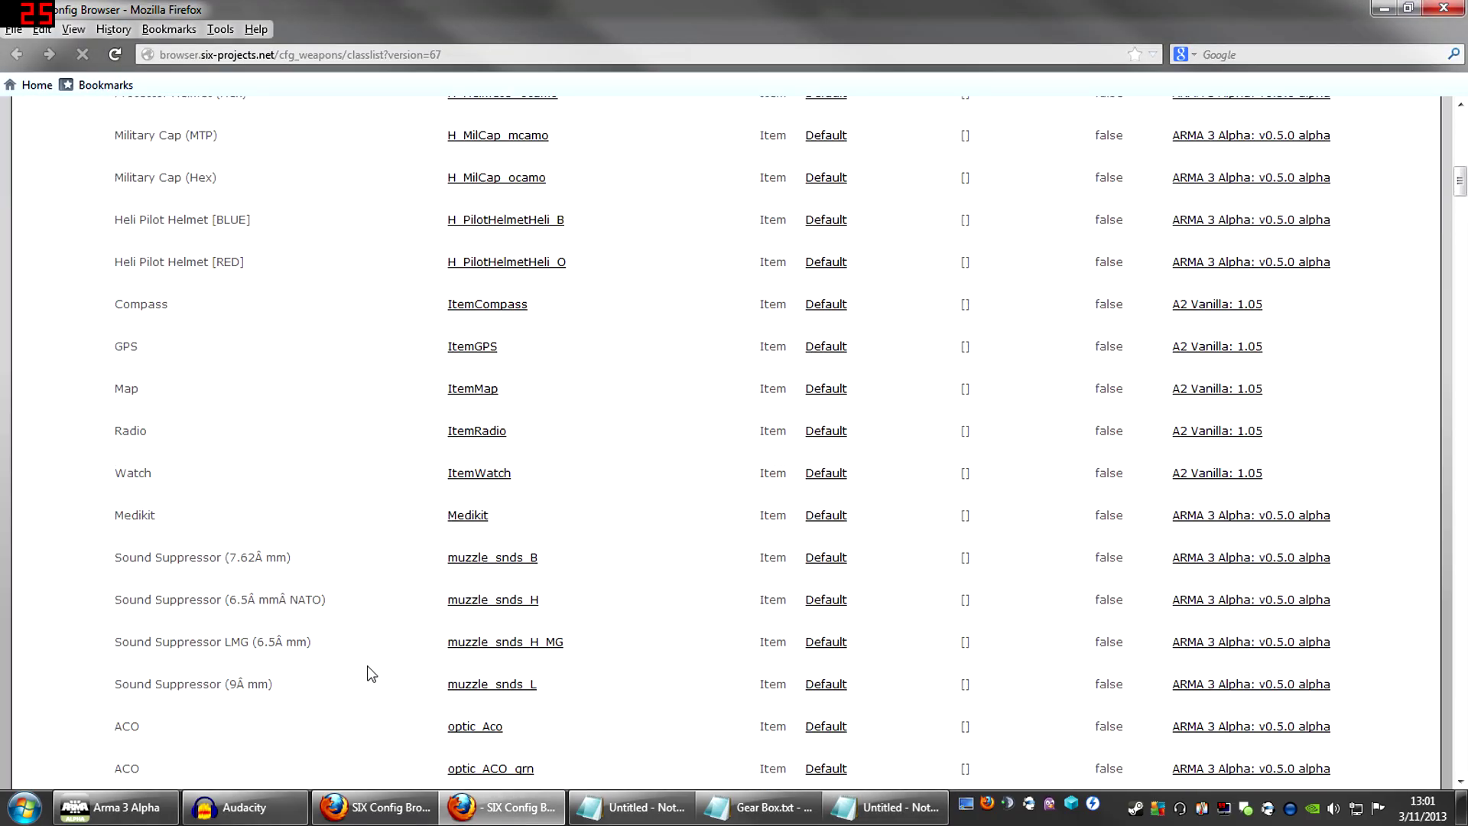
{"action": "scroll", "coordinate": [369, 671], "scroll_direction": "down", "scroll_amount": 20}
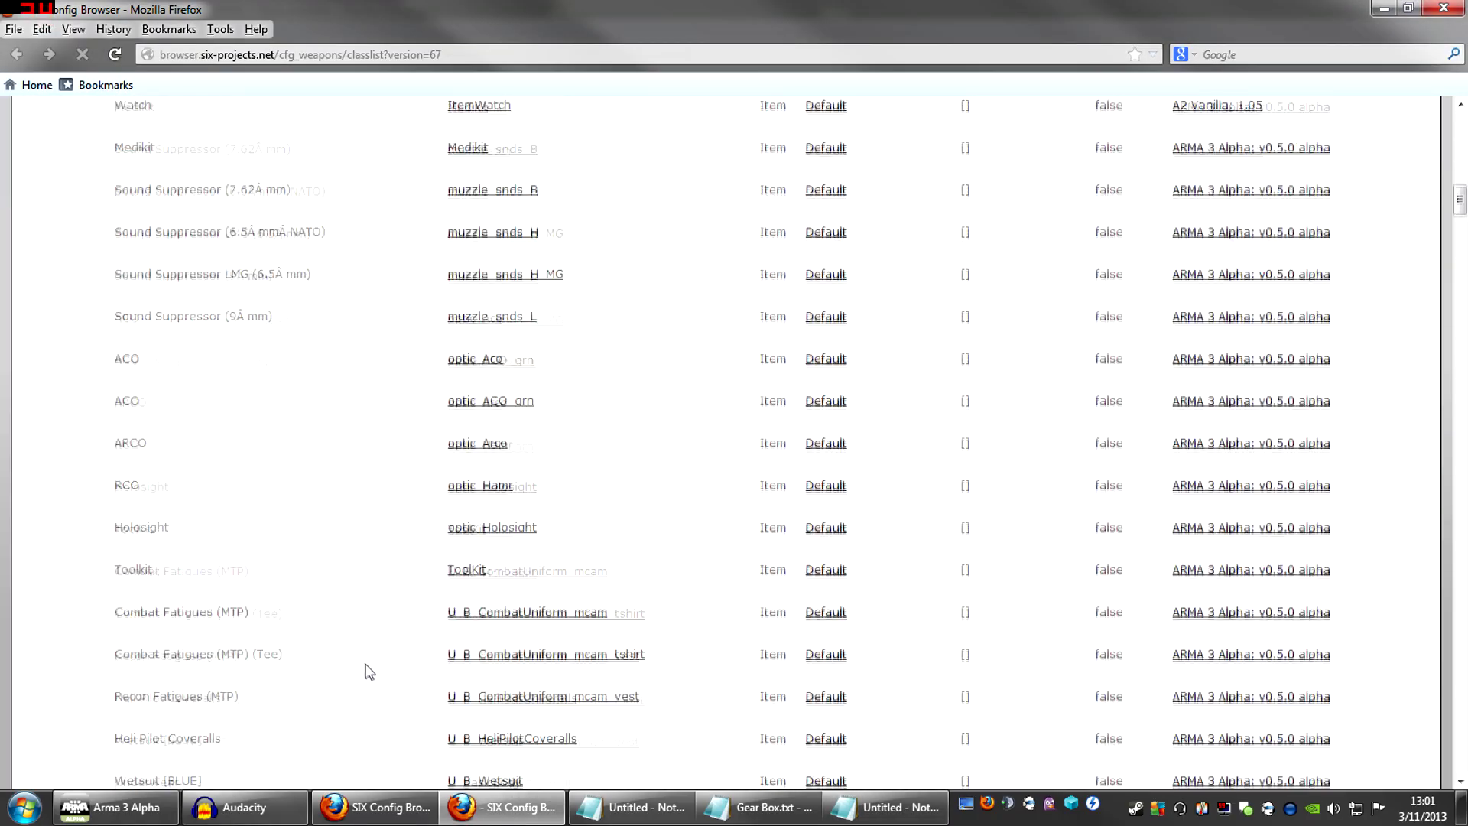
{"action": "scroll", "coordinate": [360, 665], "scroll_direction": "down", "scroll_amount": 20}
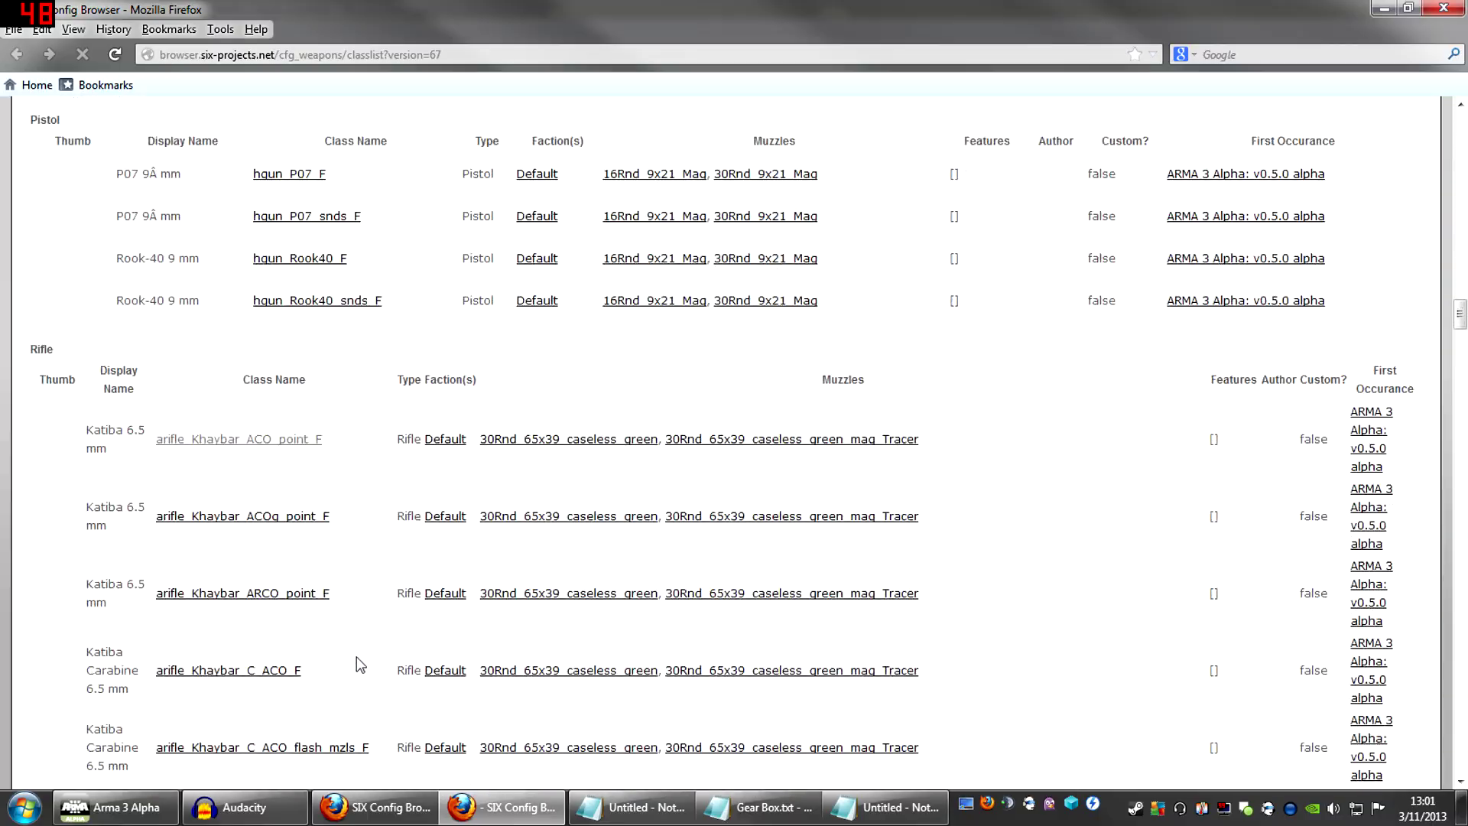
{"action": "scroll", "coordinate": [358, 662], "scroll_direction": "down", "scroll_amount": 15}
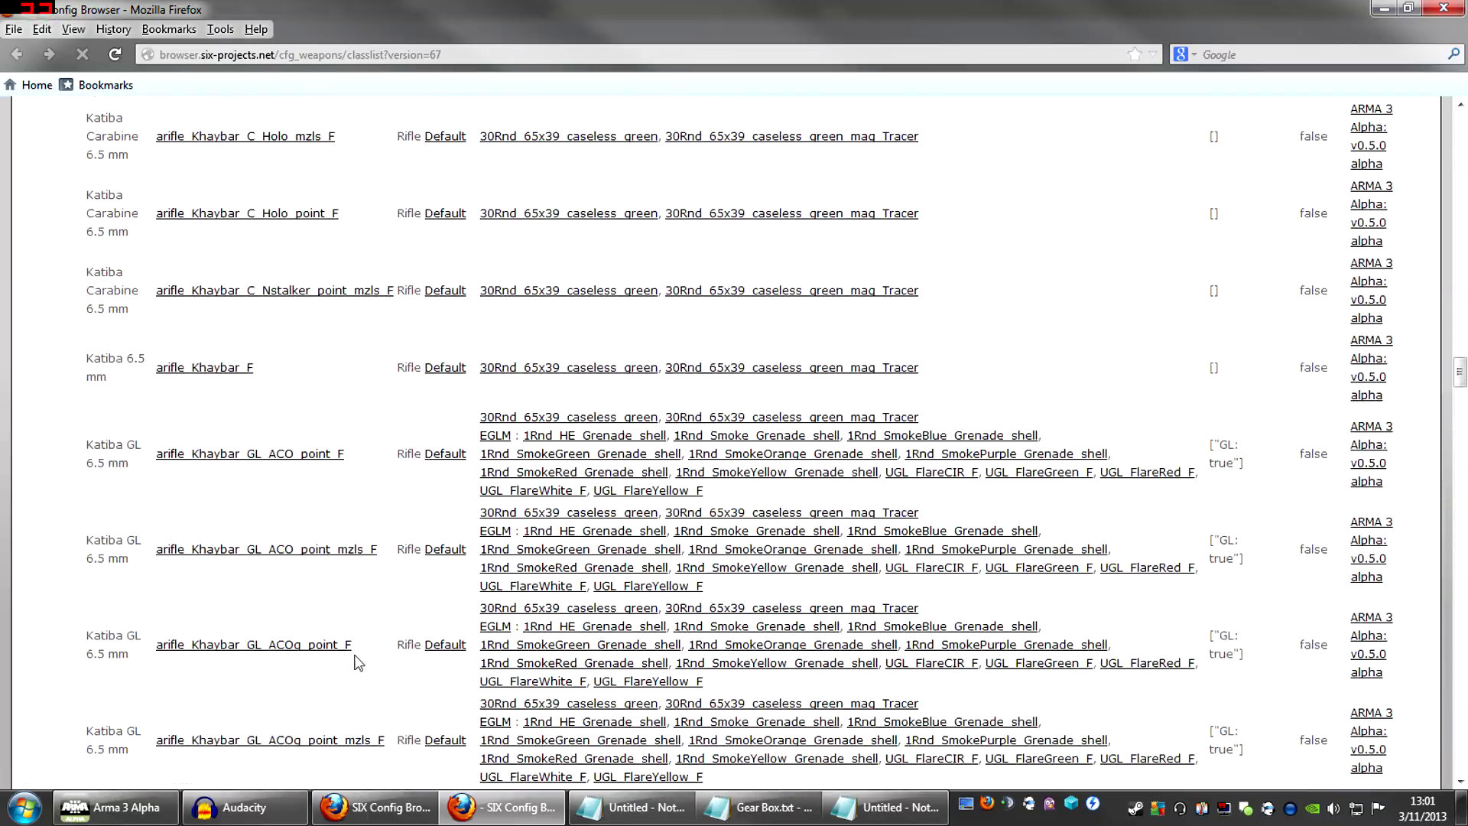
{"action": "scroll", "coordinate": [354, 662], "scroll_direction": "down", "scroll_amount": 10}
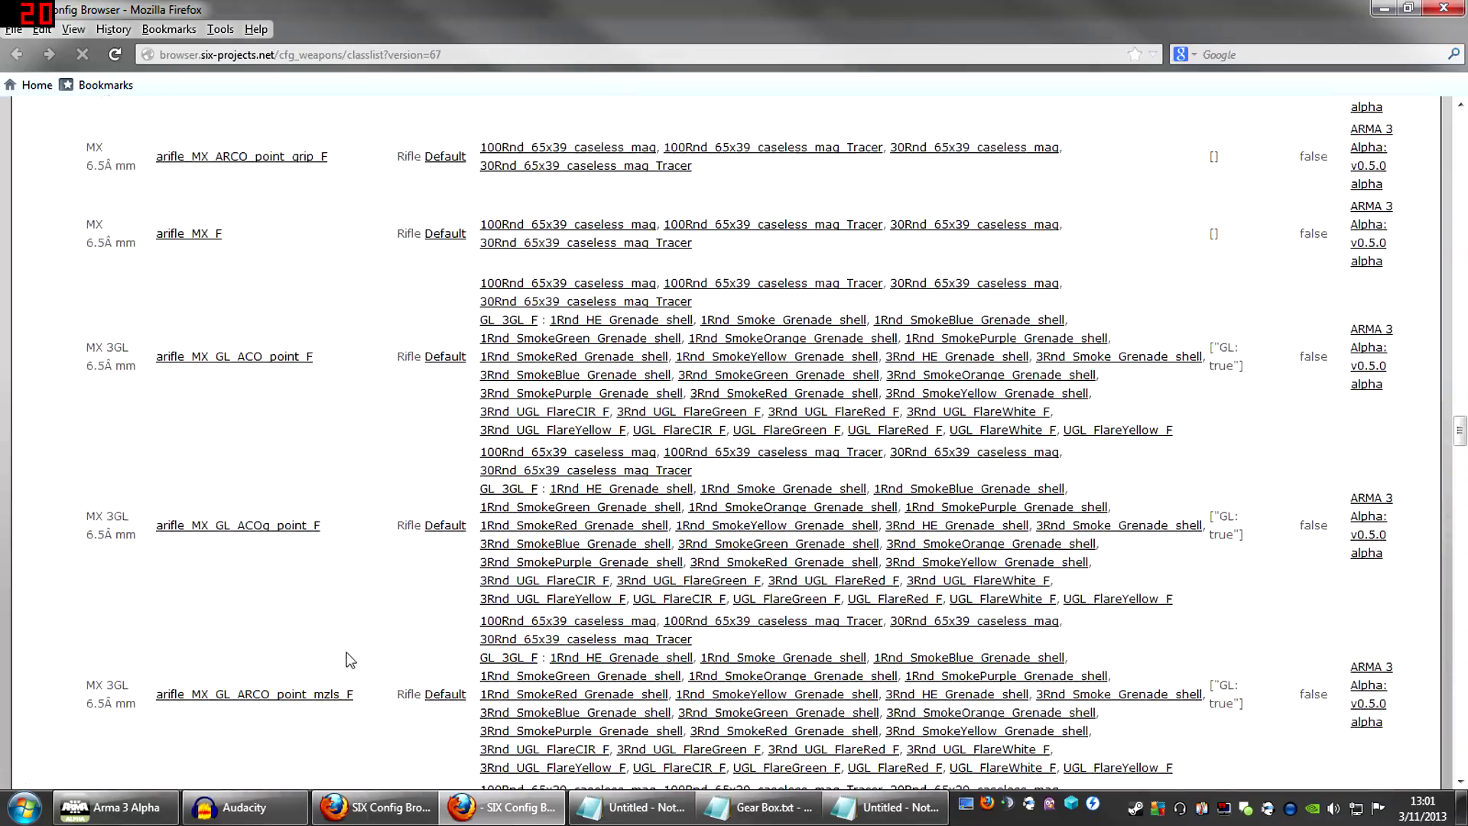
{"action": "scroll", "coordinate": [345, 659], "scroll_direction": "down", "scroll_amount": 8}
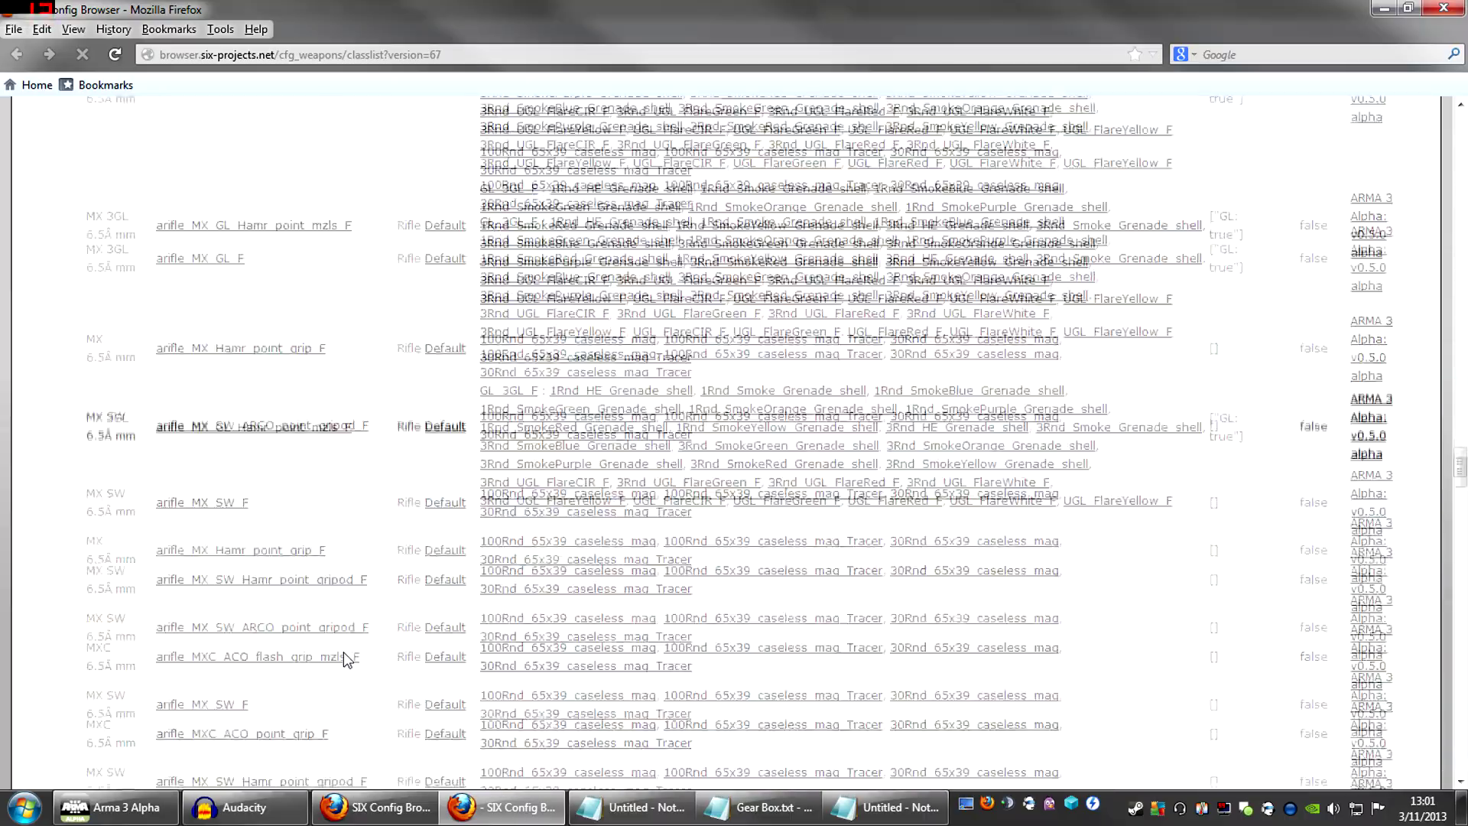
{"action": "scroll", "coordinate": [344, 658], "scroll_direction": "down", "scroll_amount": 9}
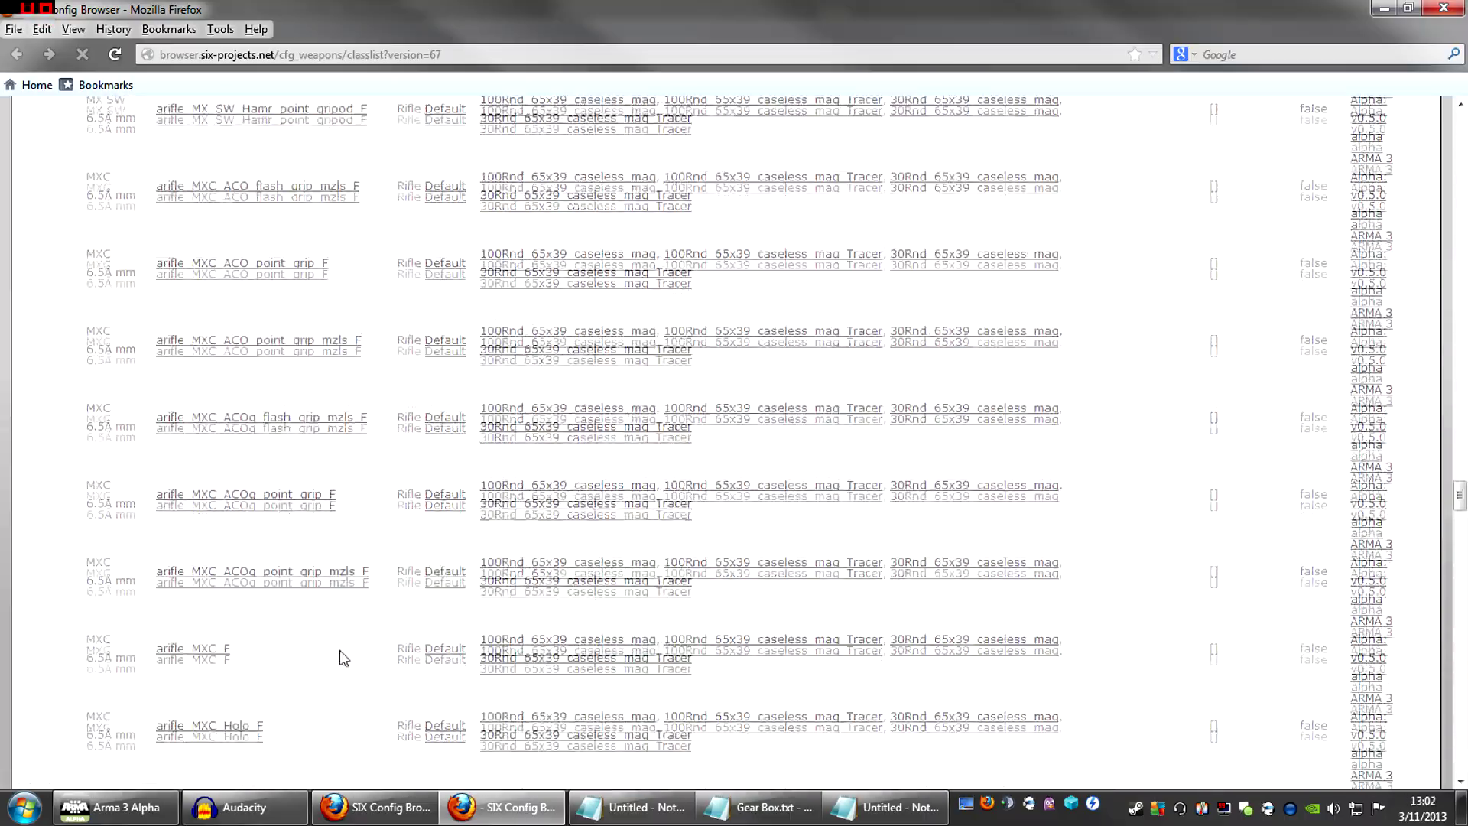
{"action": "scroll", "coordinate": [344, 658], "scroll_direction": "down", "scroll_amount": 7}
{"action": "scroll", "coordinate": [344, 658], "scroll_direction": "down", "scroll_amount": 12}
{"action": "scroll", "coordinate": [344, 658], "scroll_direction": "down", "scroll_amount": 15}
{"action": "scroll", "coordinate": [344, 658], "scroll_direction": "down", "scroll_amount": 15}
{"action": "scroll", "coordinate": [344, 658], "scroll_direction": "down", "scroll_amount": 5}
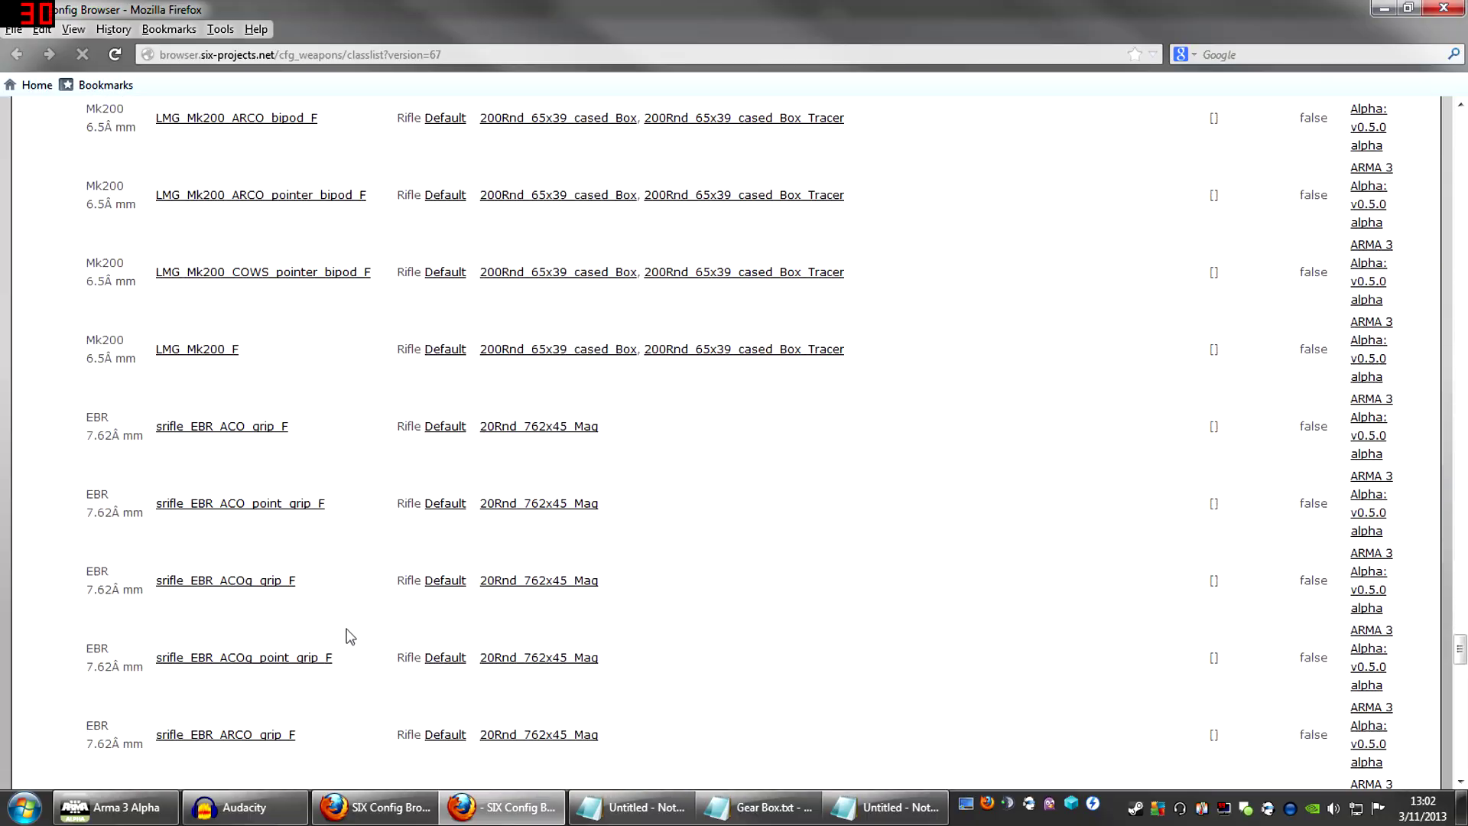
{"action": "scroll", "coordinate": [314, 615], "scroll_direction": "down", "scroll_amount": 2}
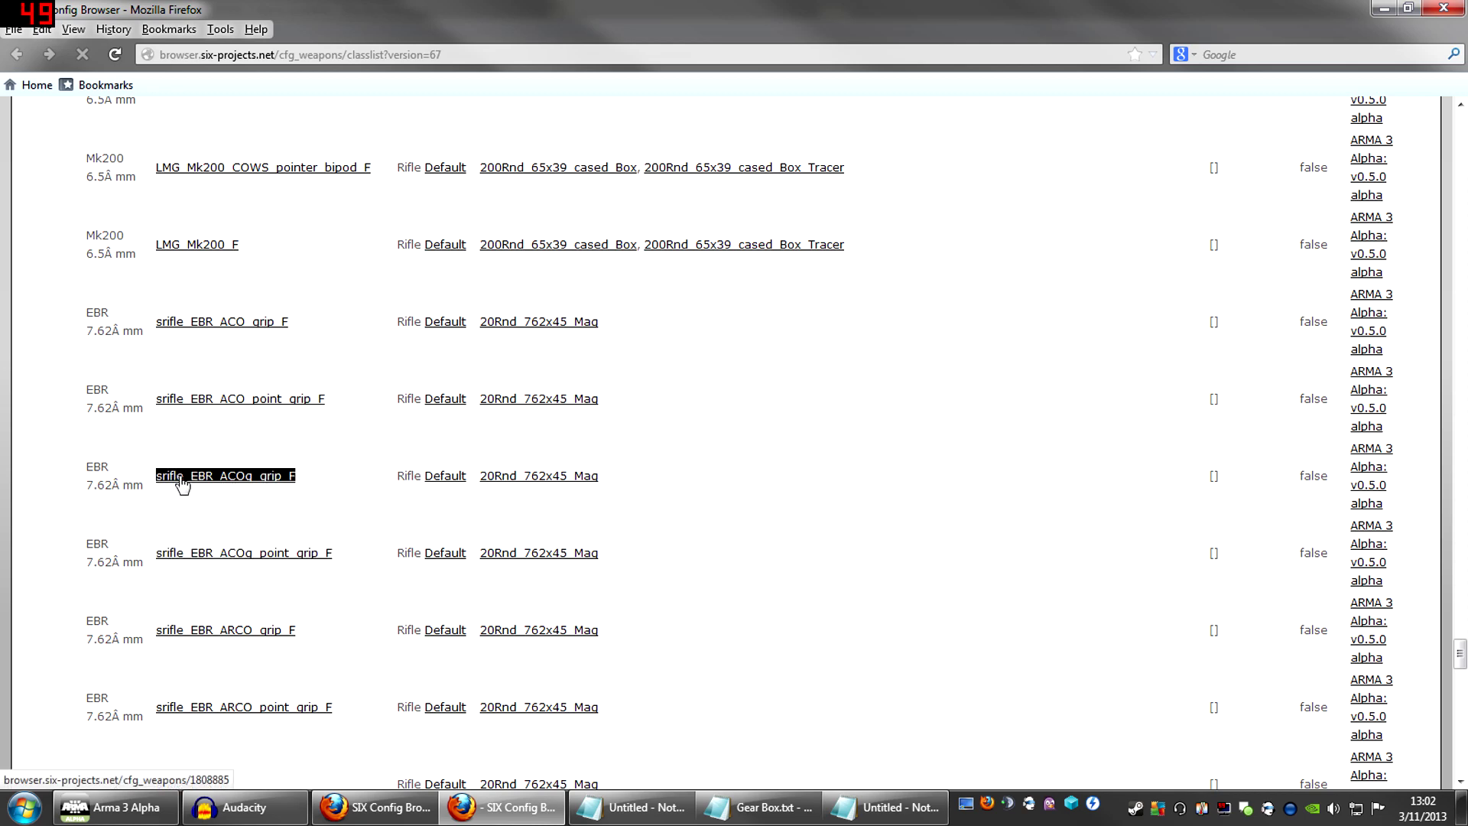
Locate srifle_EBR_F in the weapons class list and duplicate the hgun_P07_F addweaponcargo line at the start of the untitled script
{"action": "scroll", "coordinate": [348, 577], "scroll_direction": "down", "scroll_amount": 3}
{"action": "scroll", "coordinate": [361, 545], "scroll_direction": "down", "scroll_amount": 3}
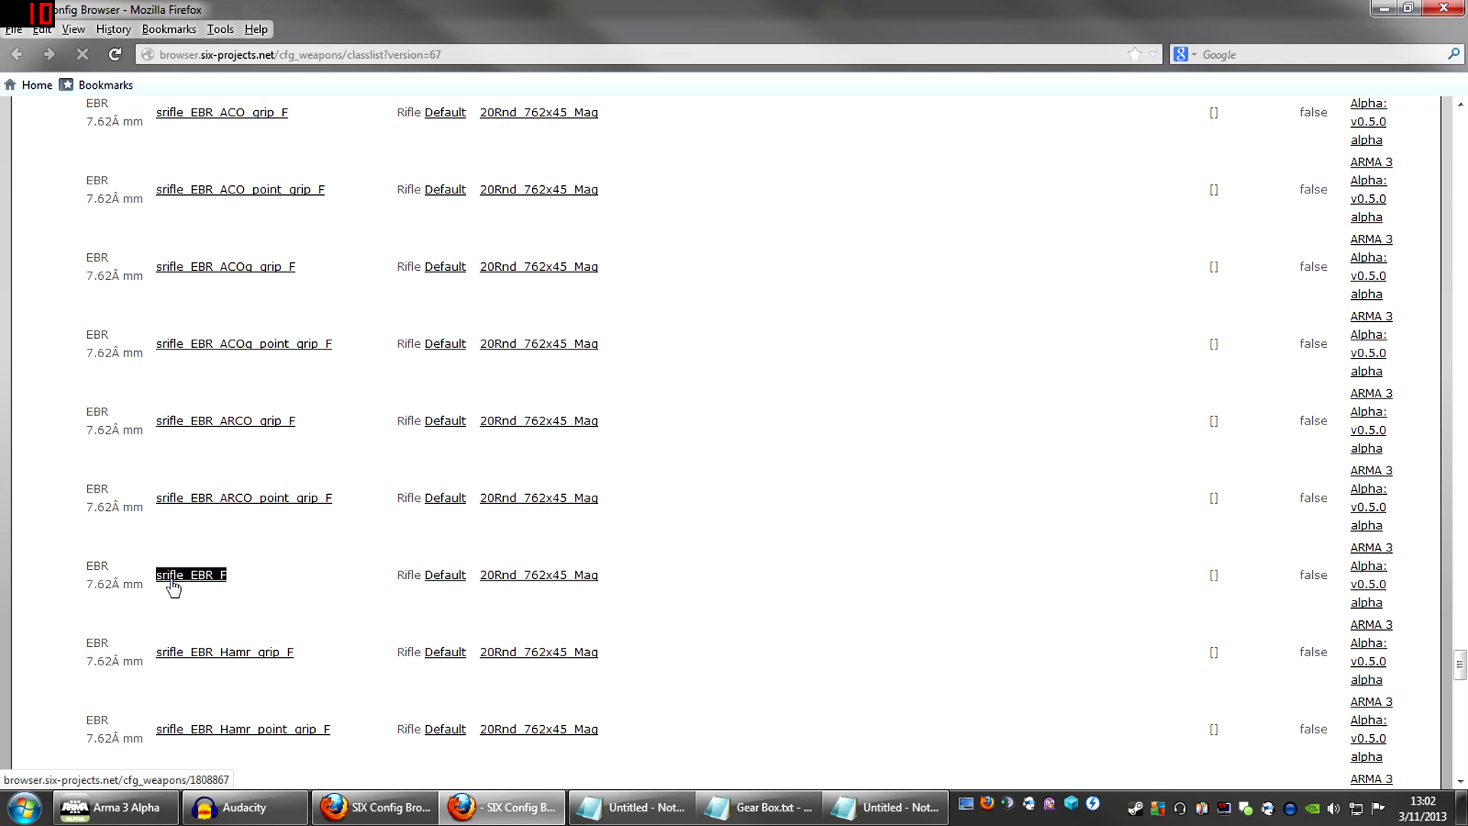
{"action": "left_click_drag", "start_coordinate": [245, 576], "coordinate": [160, 581]}
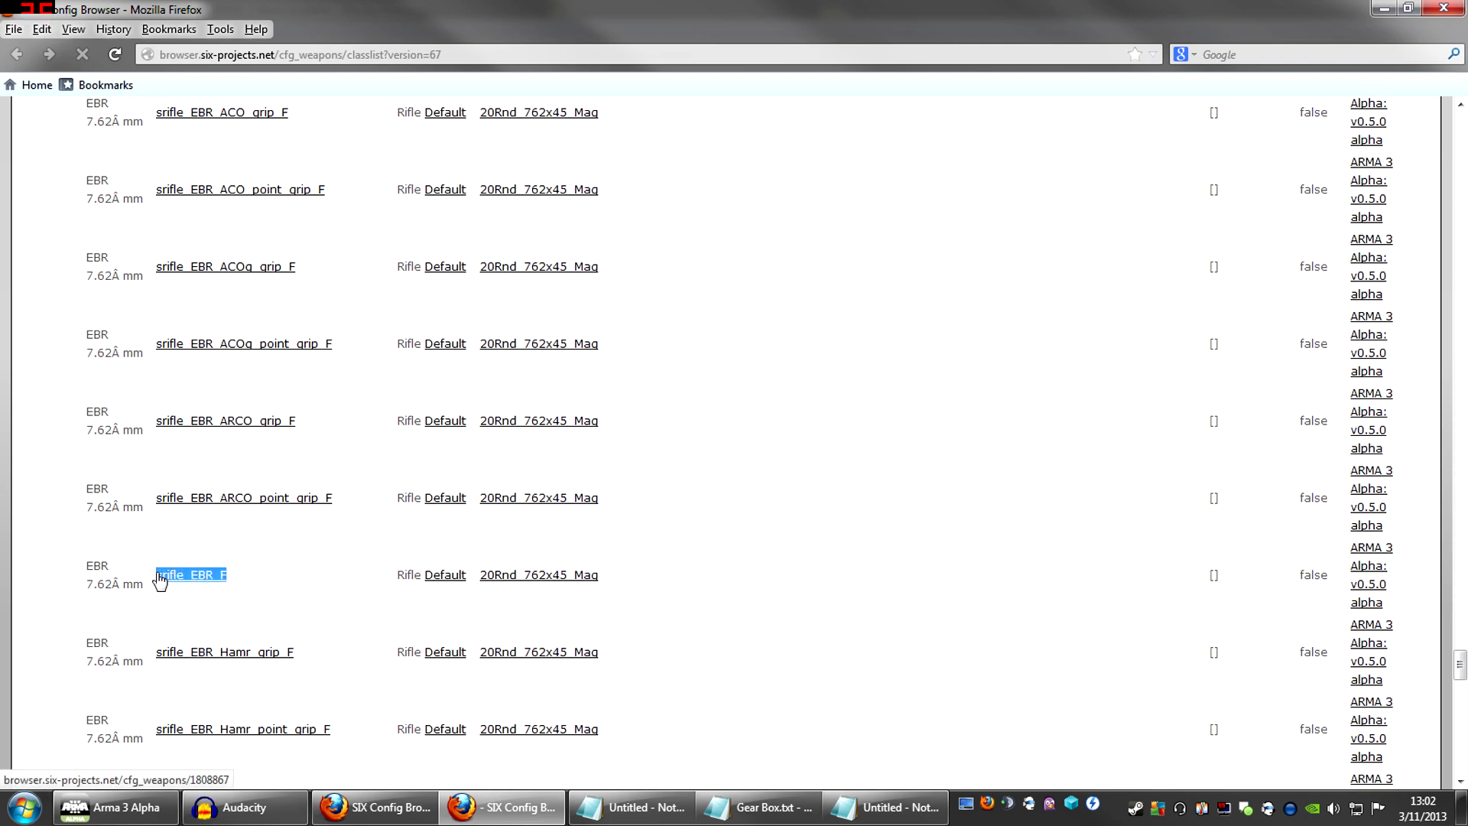
{"action": "left_click", "coordinate": [885, 807]}
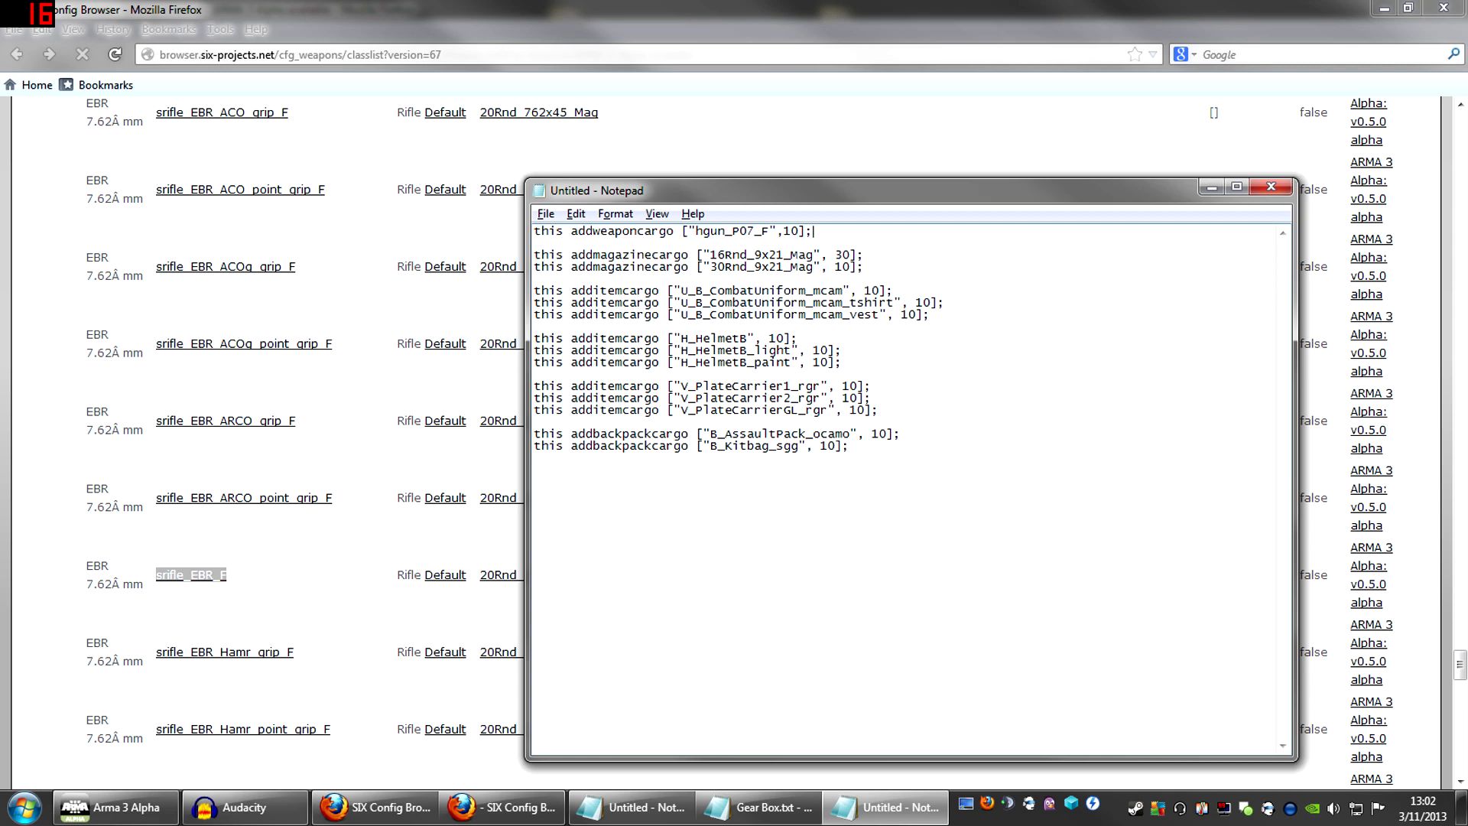
{"action": "key", "text": "shift+Home"}
{"action": "key", "text": "ctrl+c"}
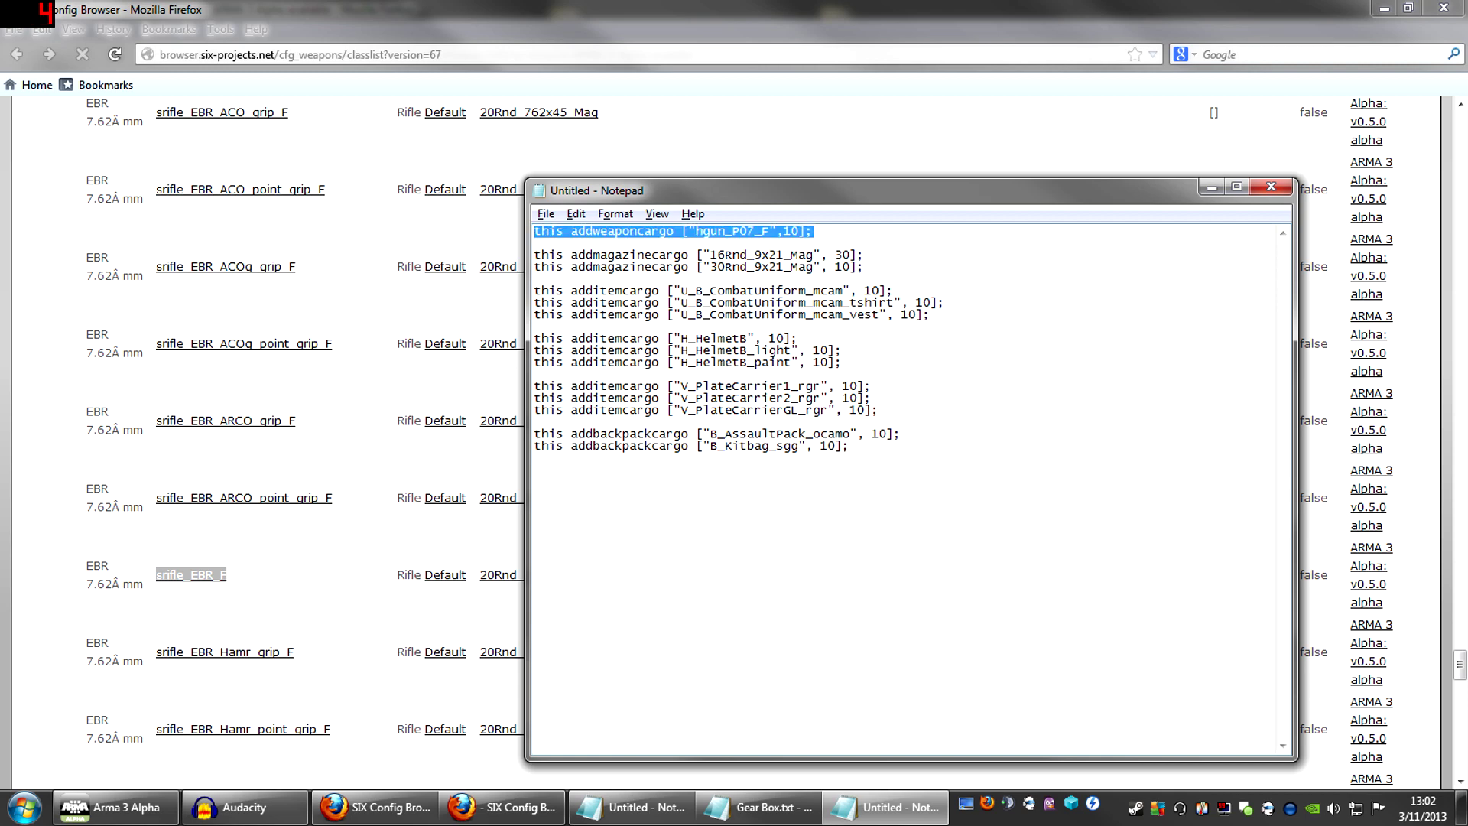
{"action": "key", "text": "End"}
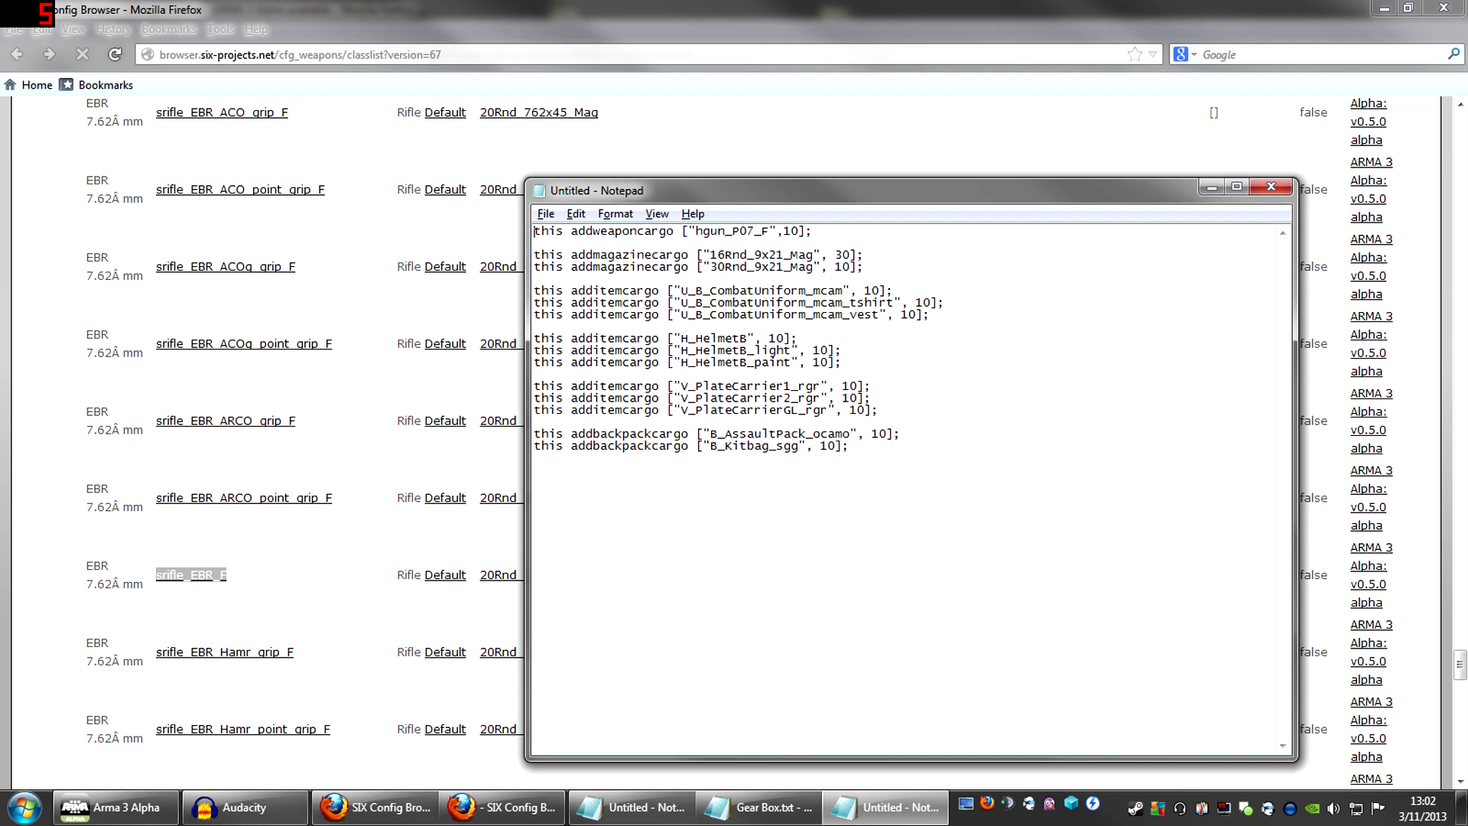
{"action": "key", "text": "Return"}
{"action": "key", "text": "Up"}
{"action": "key", "text": "ctrl+v"}
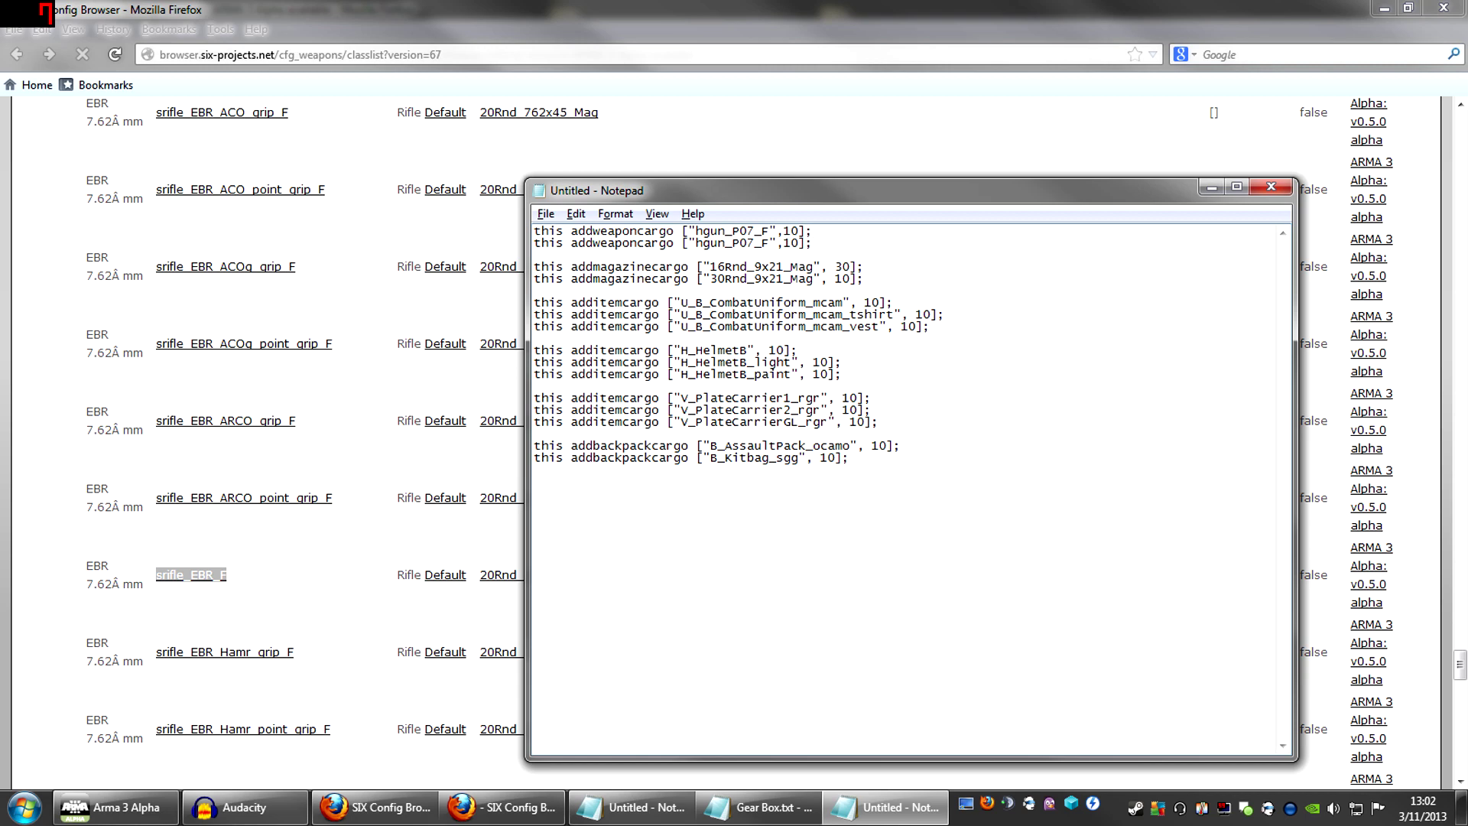
Replace the class name in the first addweaponcargo line with srifle_EBR_F copied from the weapons class list
{"action": "left_click", "coordinate": [237, 573]}
{"action": "left_click_drag", "start_coordinate": [233, 575], "coordinate": [156, 575]}
{"action": "key", "text": "ctrl+c"}
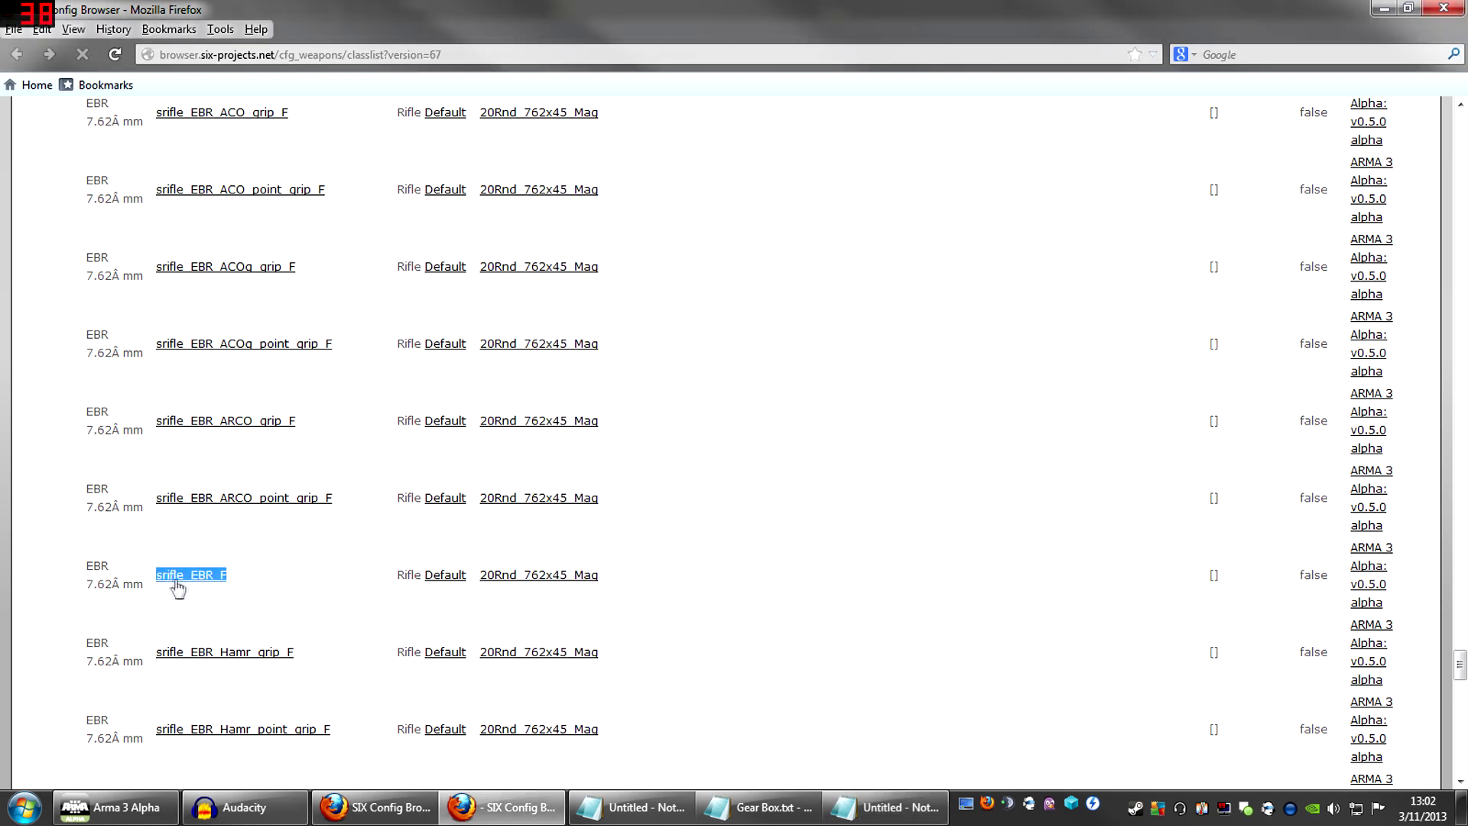
{"action": "key", "text": "alt+Tab"}
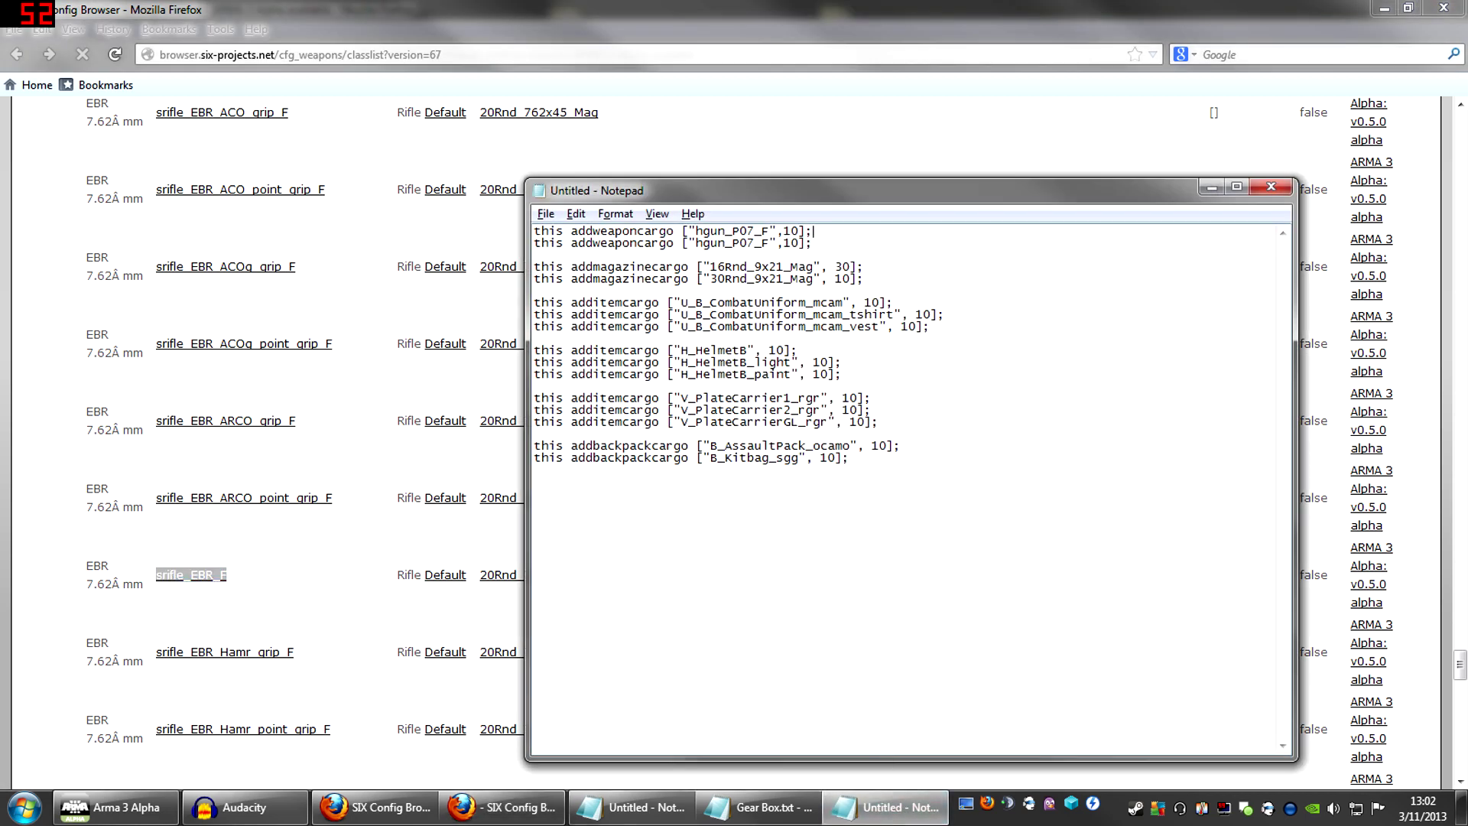
{"action": "left_click_drag", "start_coordinate": [696, 232], "coordinate": [776, 232]}
{"action": "key", "text": "ctrl+v"}
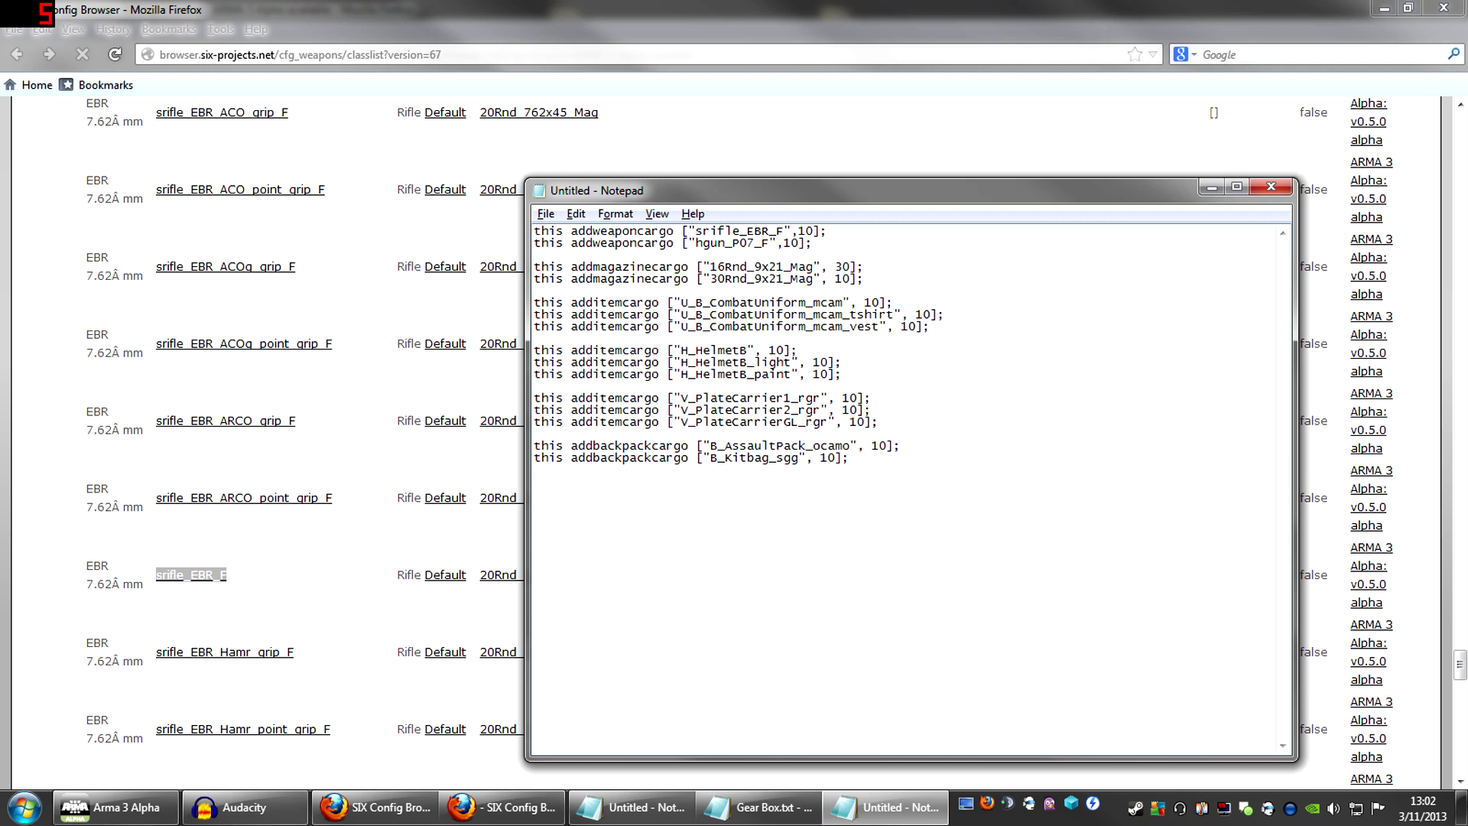
Find the EBR's magazine class in the list and duplicate the 16Rnd_9x21_Mag addmagazinecargo line above the existing magazine lines
{"action": "left_click", "coordinate": [387, 600]}
{"action": "double_click", "coordinate": [511, 581]}
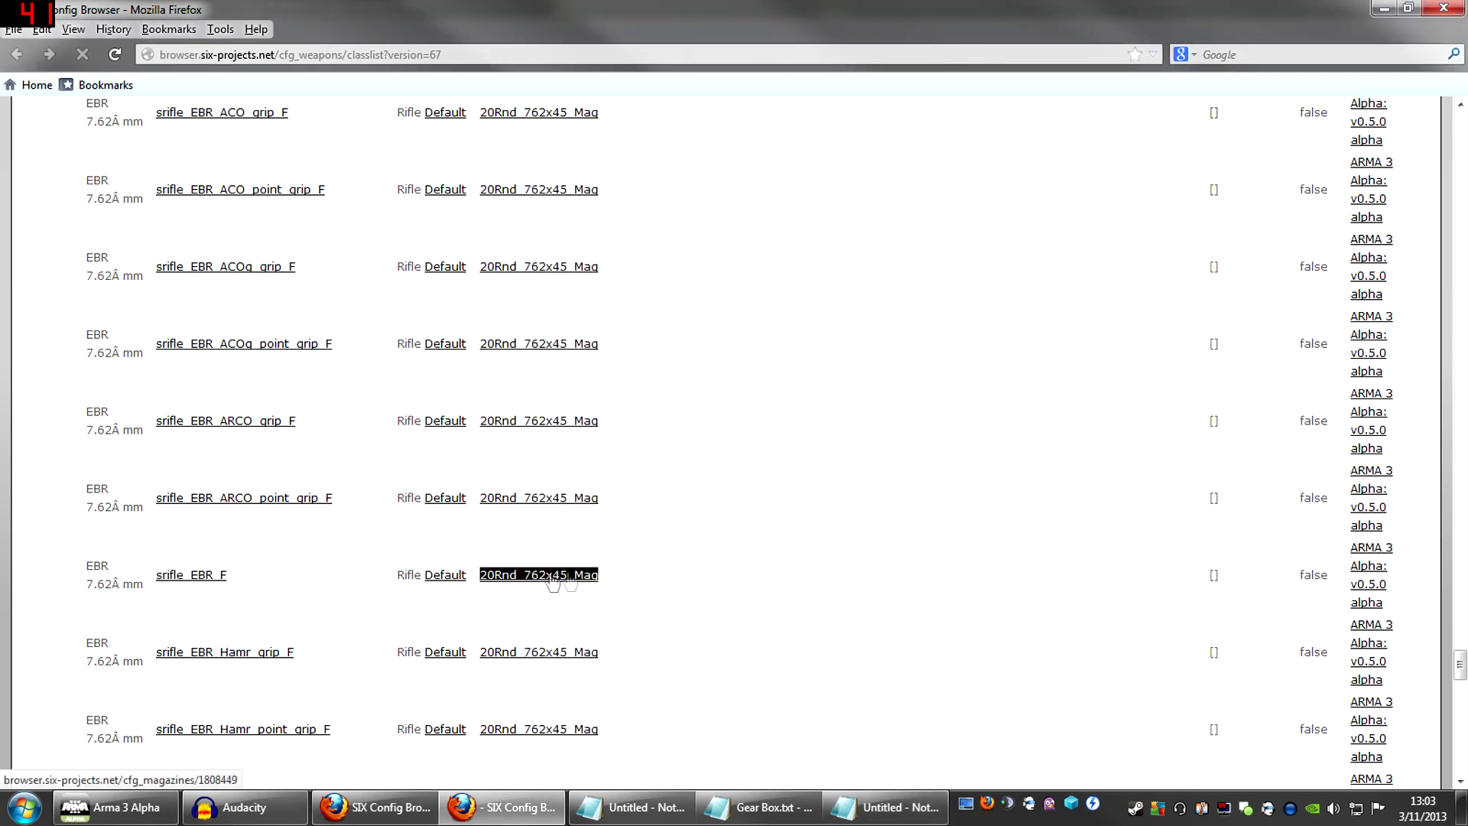
{"action": "left_click", "coordinate": [625, 573]}
{"action": "double_click", "coordinate": [538, 583]}
{"action": "left_click", "coordinate": [844, 811]}
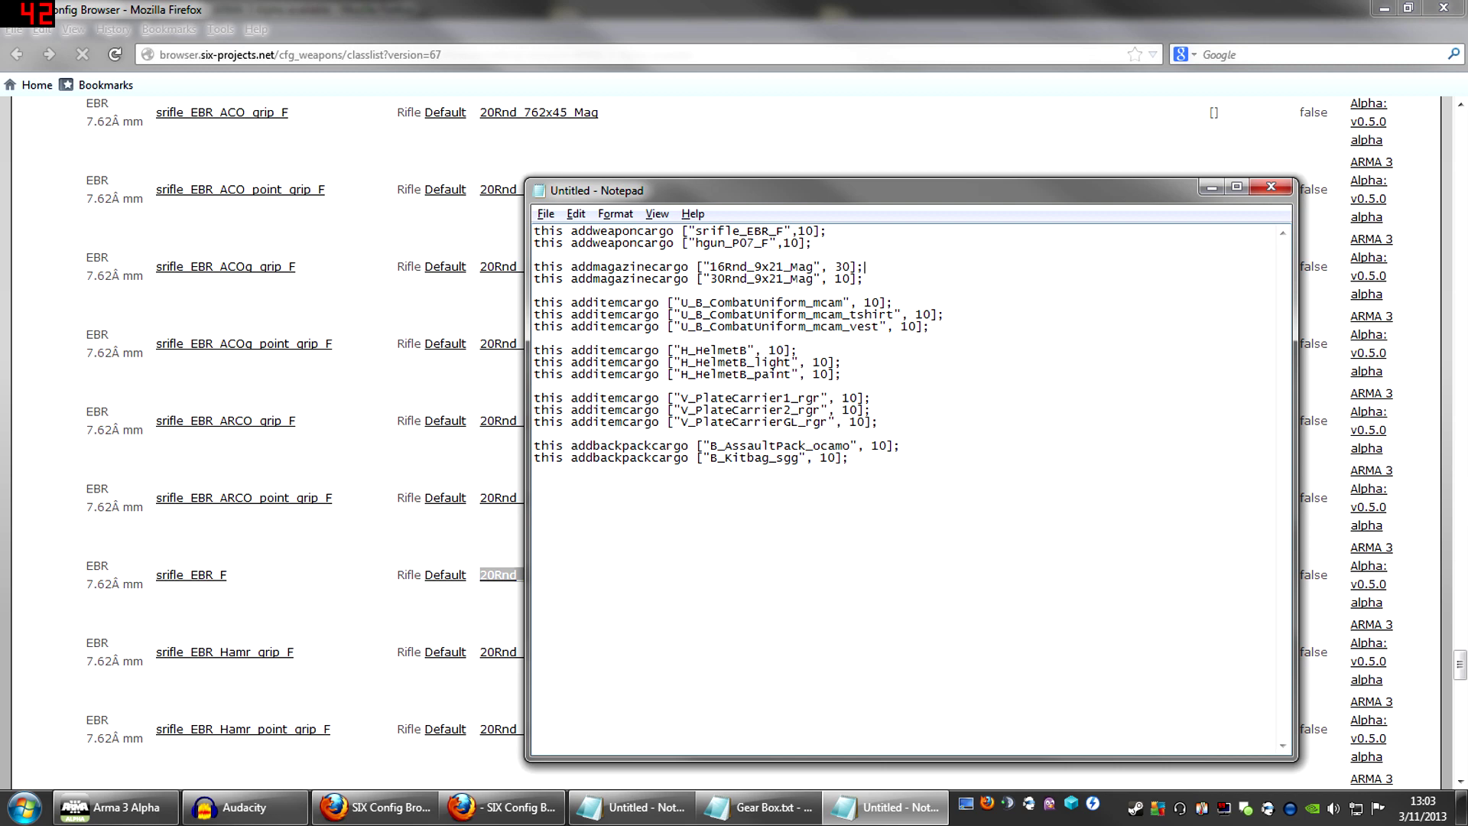
{"action": "left_click_drag", "start_coordinate": [864, 267], "coordinate": [533, 267]}
{"action": "key", "text": "ctrl+c"}
{"action": "key", "text": "Up"}
{"action": "key", "text": "Return"}
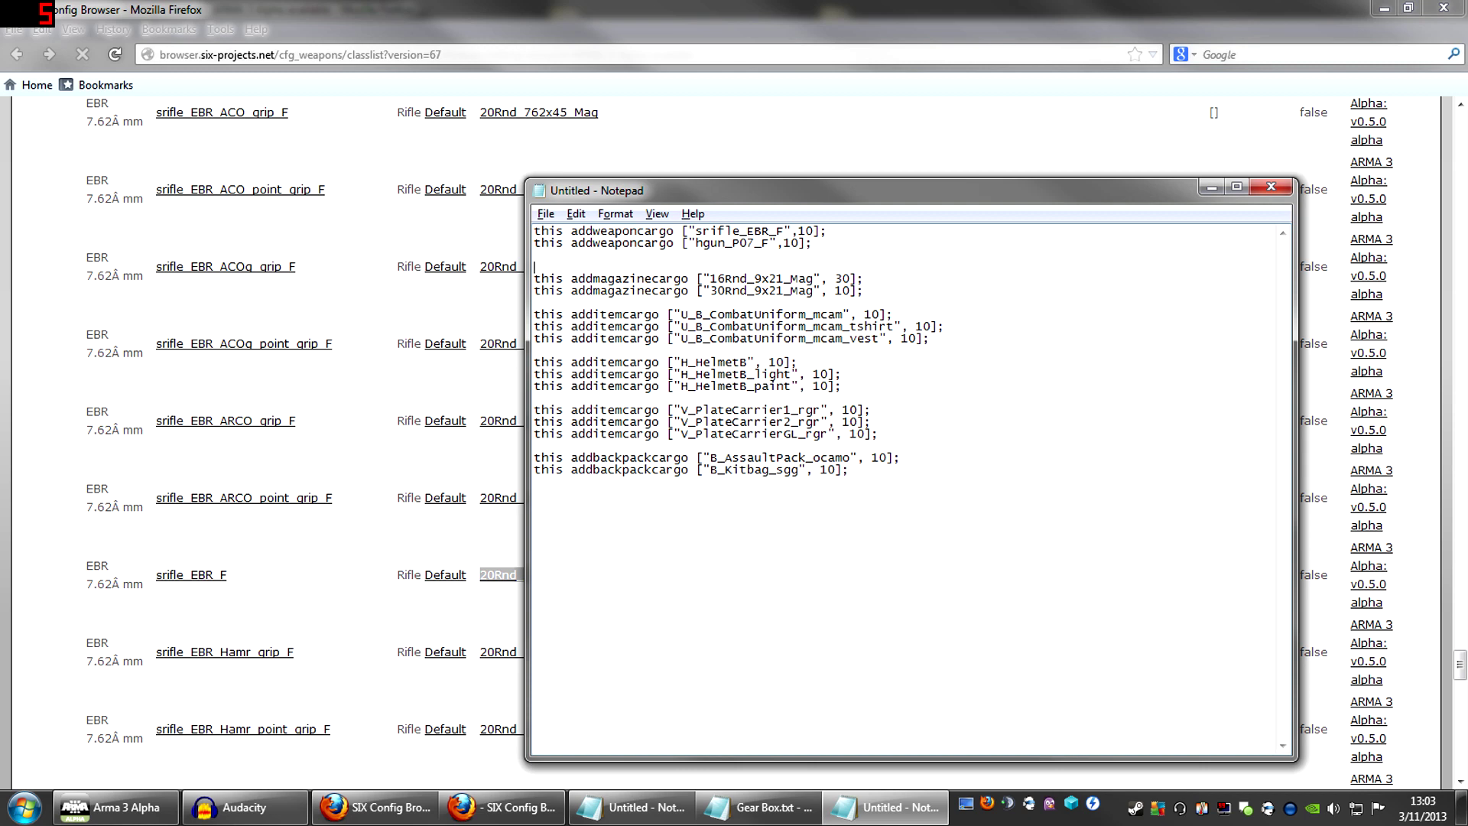
{"action": "key", "text": "ctrl+v"}
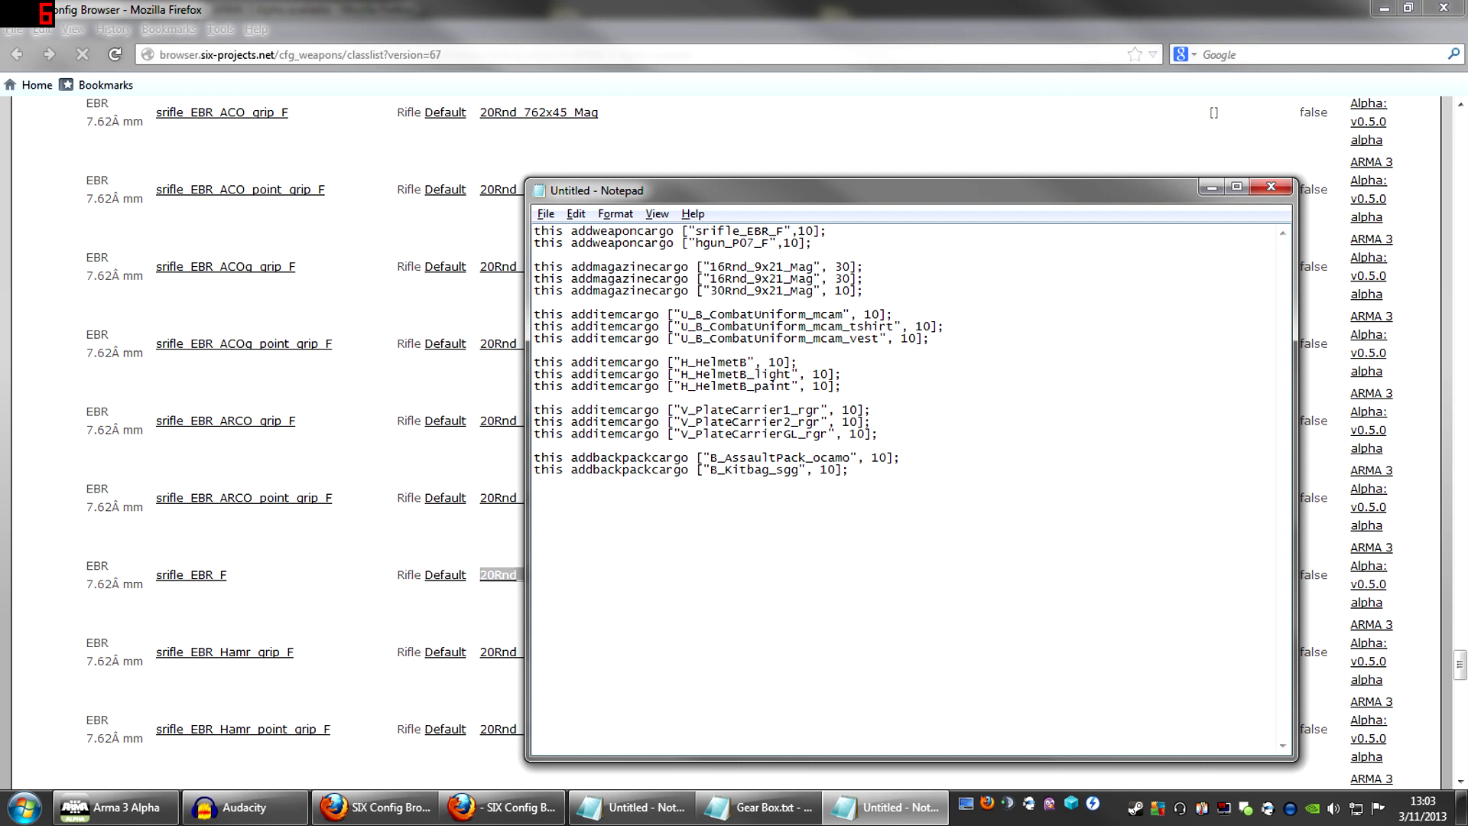
Replace the class name in the first addmagazinecargo line with 20Rnd_762x45_Mag copied from the srifle_EBR_F entry
{"action": "left_click", "coordinate": [485, 530]}
{"action": "left_click_drag", "start_coordinate": [476, 574], "coordinate": [597, 577]}
{"action": "key", "text": "ctrl+c"}
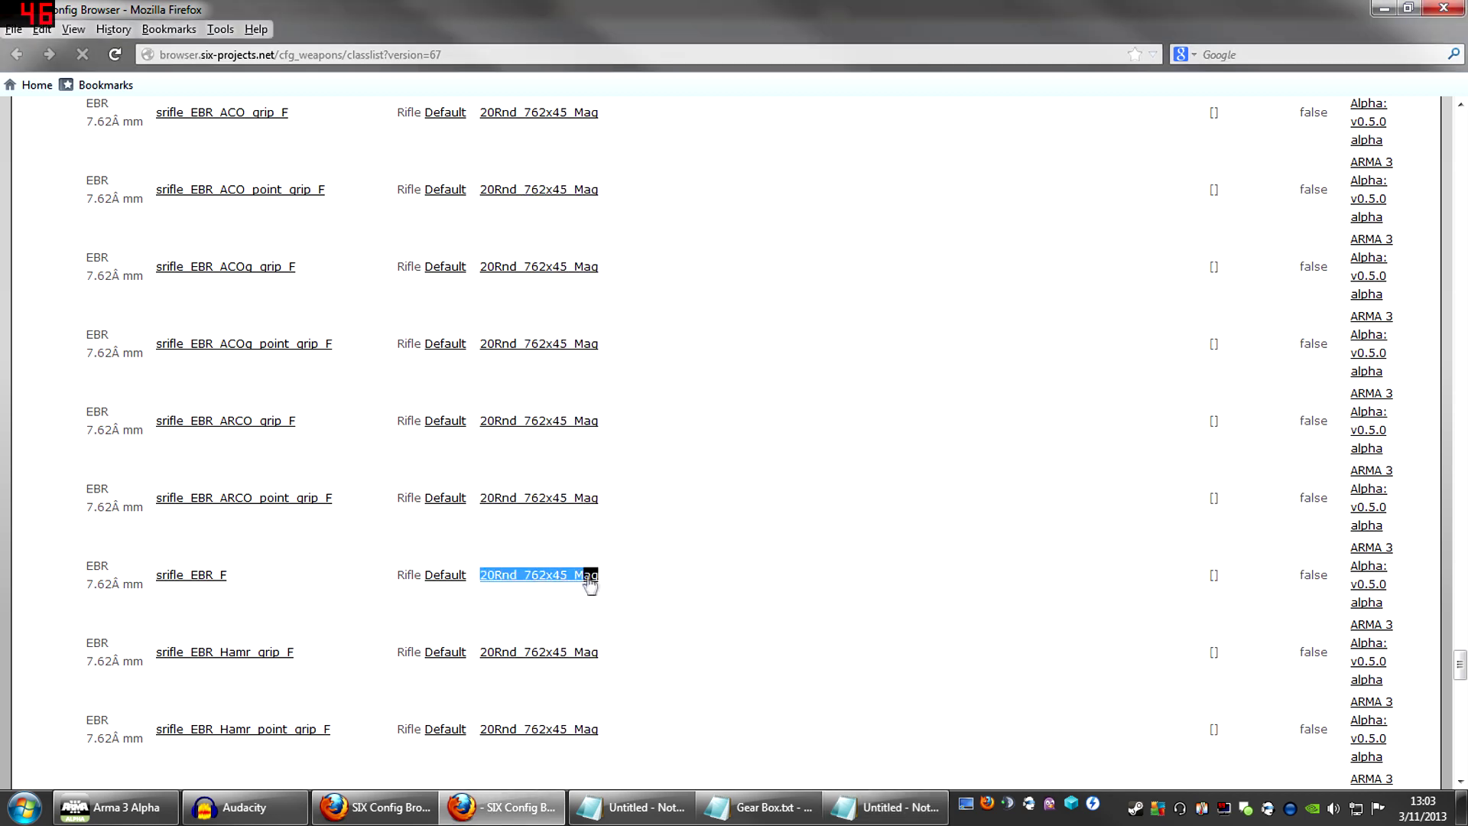
{"action": "left_click", "coordinate": [886, 807]}
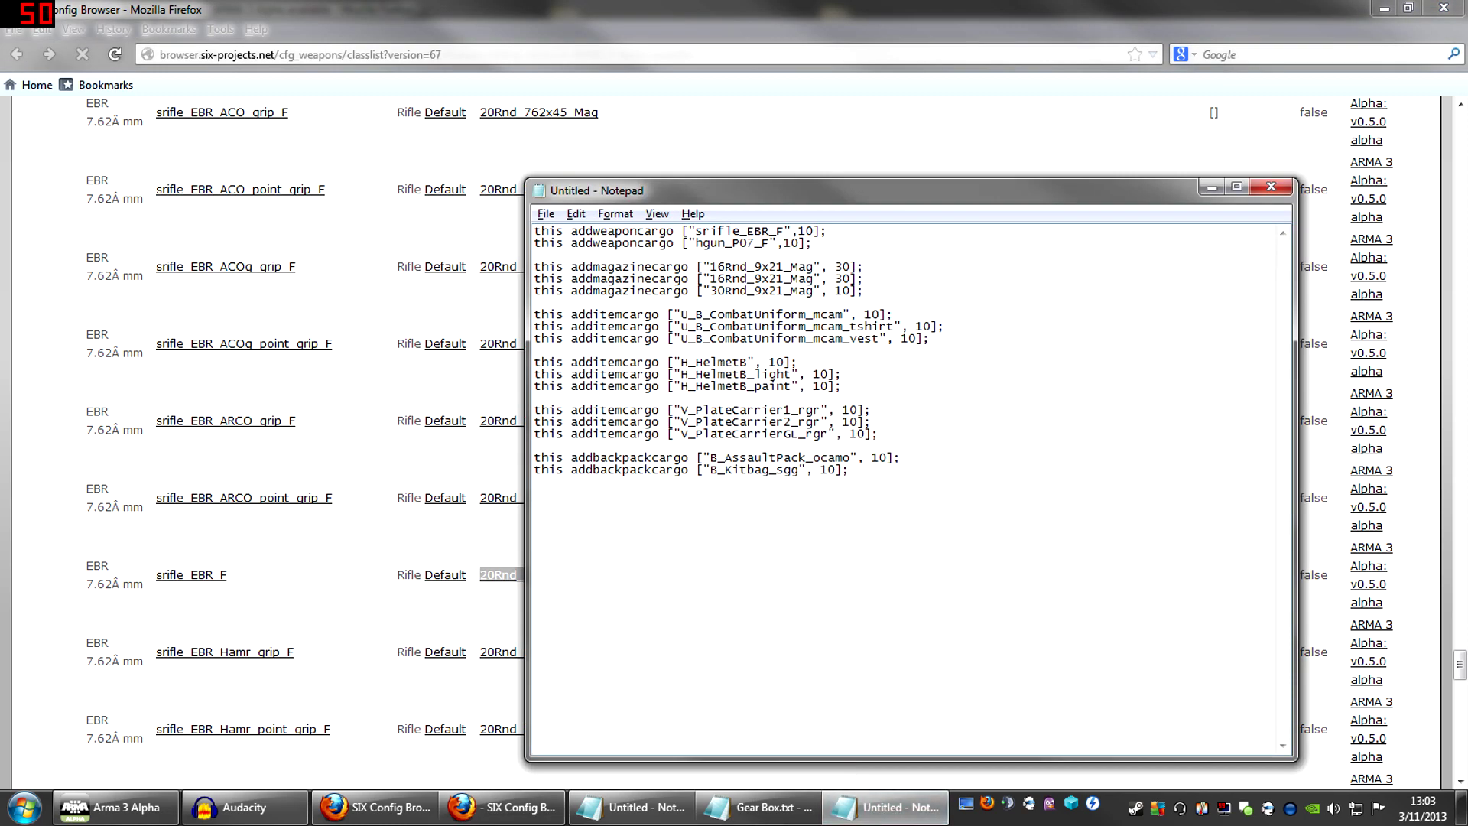
{"action": "left_click_drag", "start_coordinate": [711, 266], "coordinate": [813, 267]}
{"action": "key", "text": "ctrl+v"}
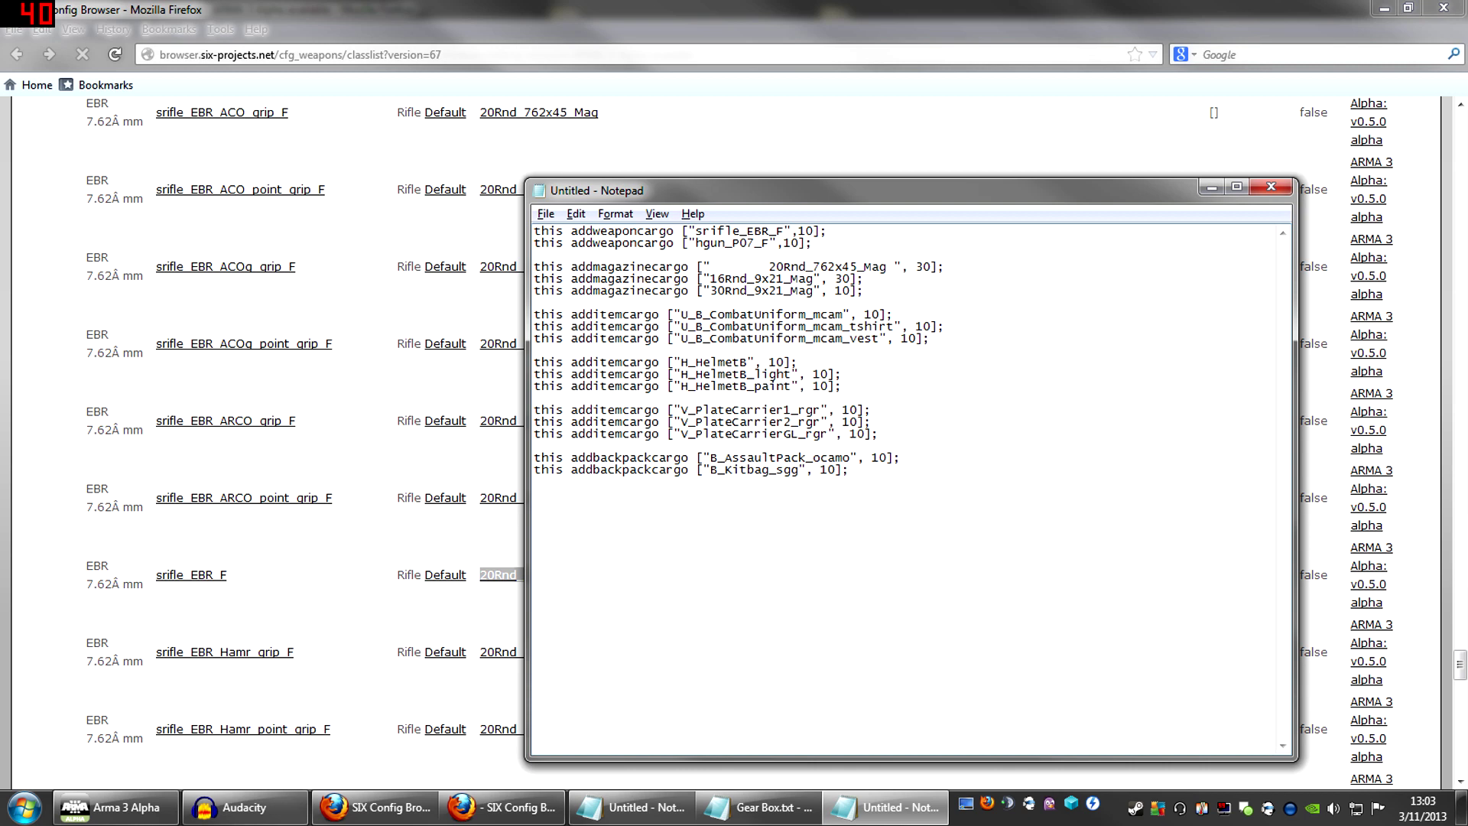
Remove the stray spaces around 20Rnd_762x45_Mag inside its quotes and set that line's quantity to 100
{"action": "key", "text": "Delete"}
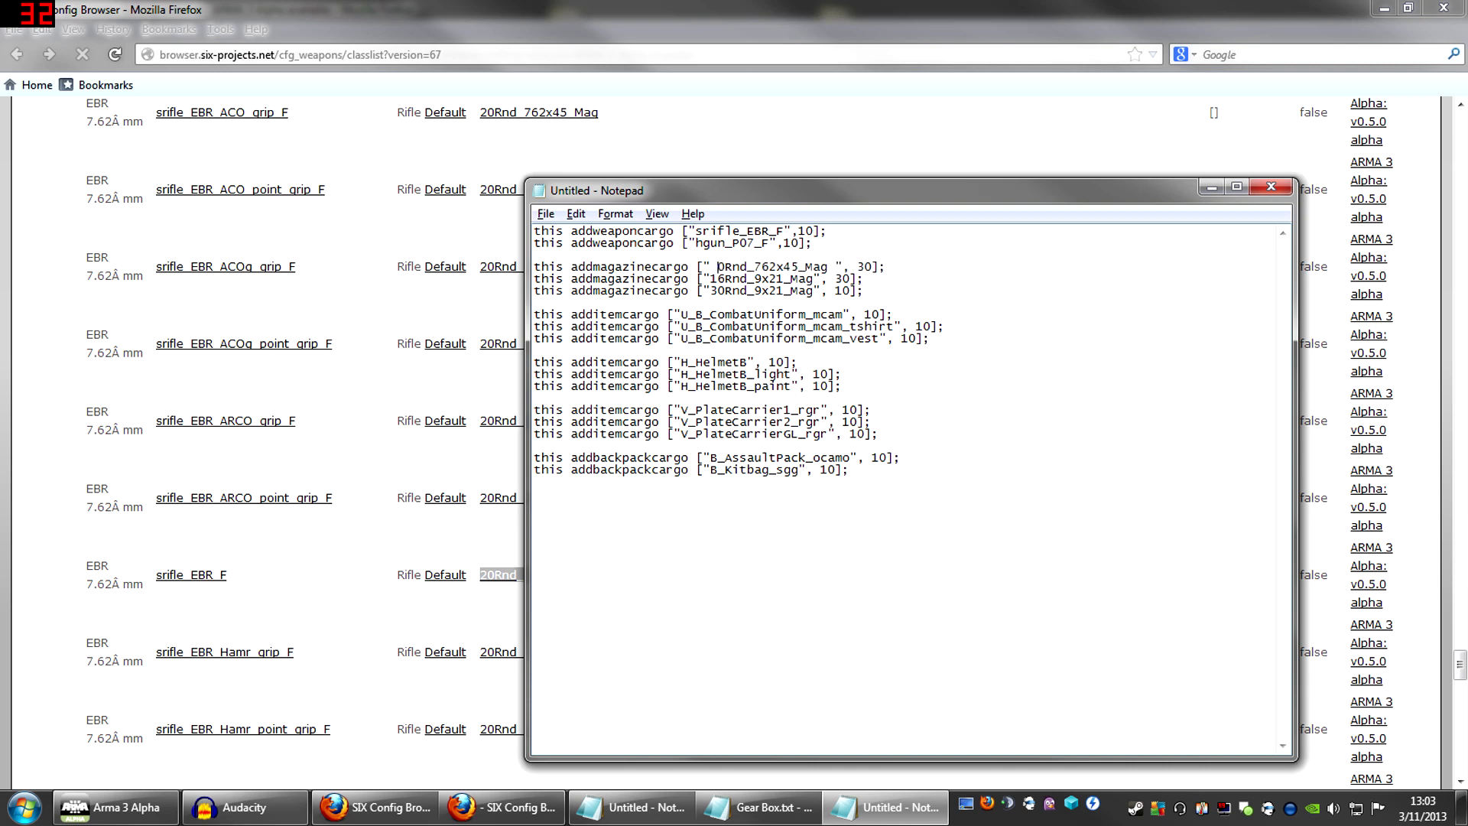
{"action": "key", "text": "BackSpace"}
{"action": "type", "text": "2"}
{"action": "left_click", "coordinate": [826, 267]}
{"action": "key", "text": "Delete"}
{"action": "type", "text": "10"}
Go back to the Item section of the weapons class list and find the optic class names, selecting optic_Aco
{"action": "left_click", "coordinate": [394, 589]}
{"action": "scroll", "coordinate": [350, 593], "scroll_direction": "up", "scroll_amount": 10}
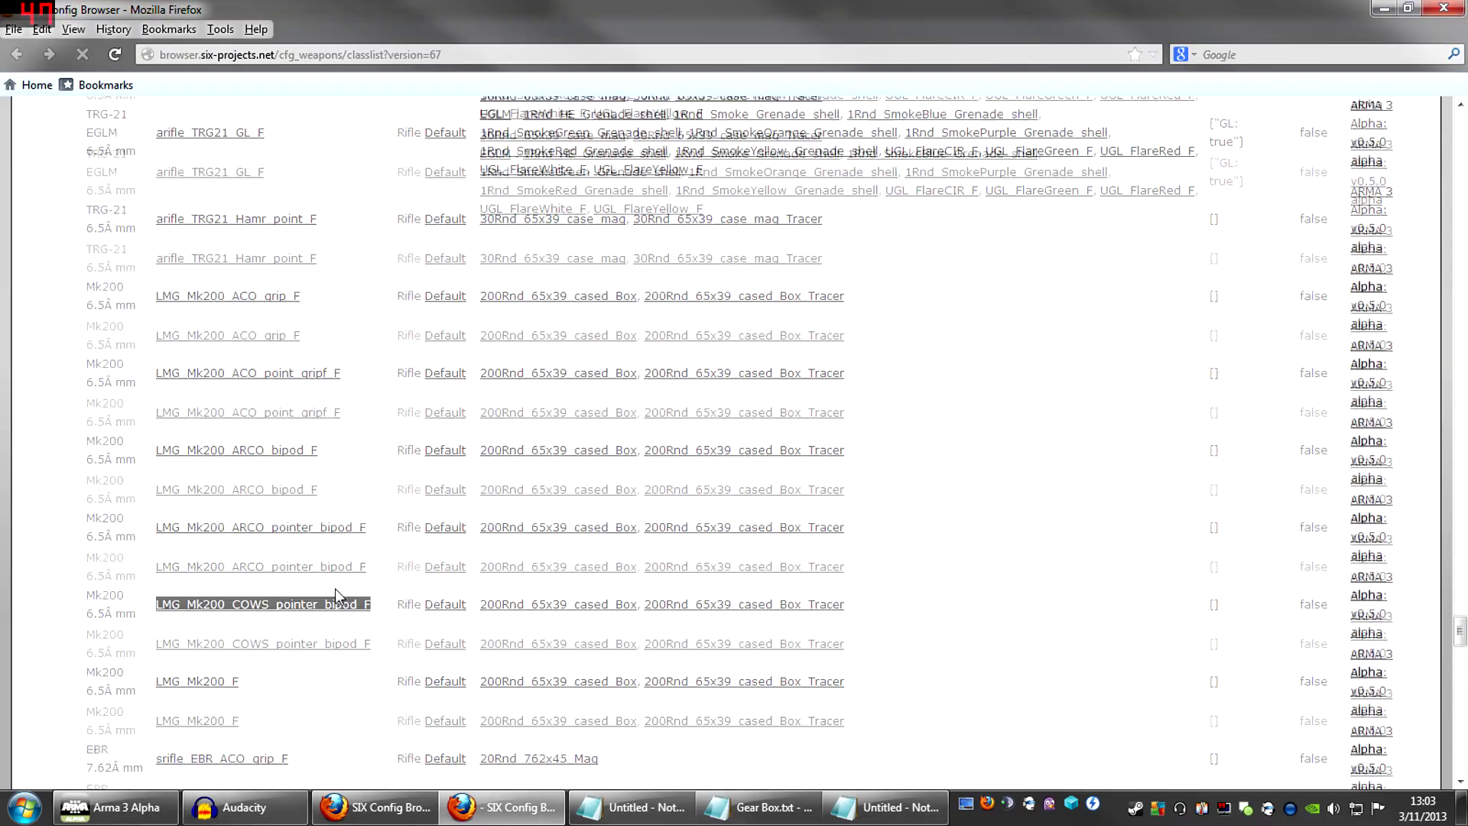
{"action": "scroll", "coordinate": [334, 589], "scroll_direction": "up", "scroll_amount": 10}
{"action": "scroll", "coordinate": [329, 593], "scroll_direction": "up", "scroll_amount": 5}
{"action": "scroll", "coordinate": [324, 587], "scroll_direction": "up", "scroll_amount": 20}
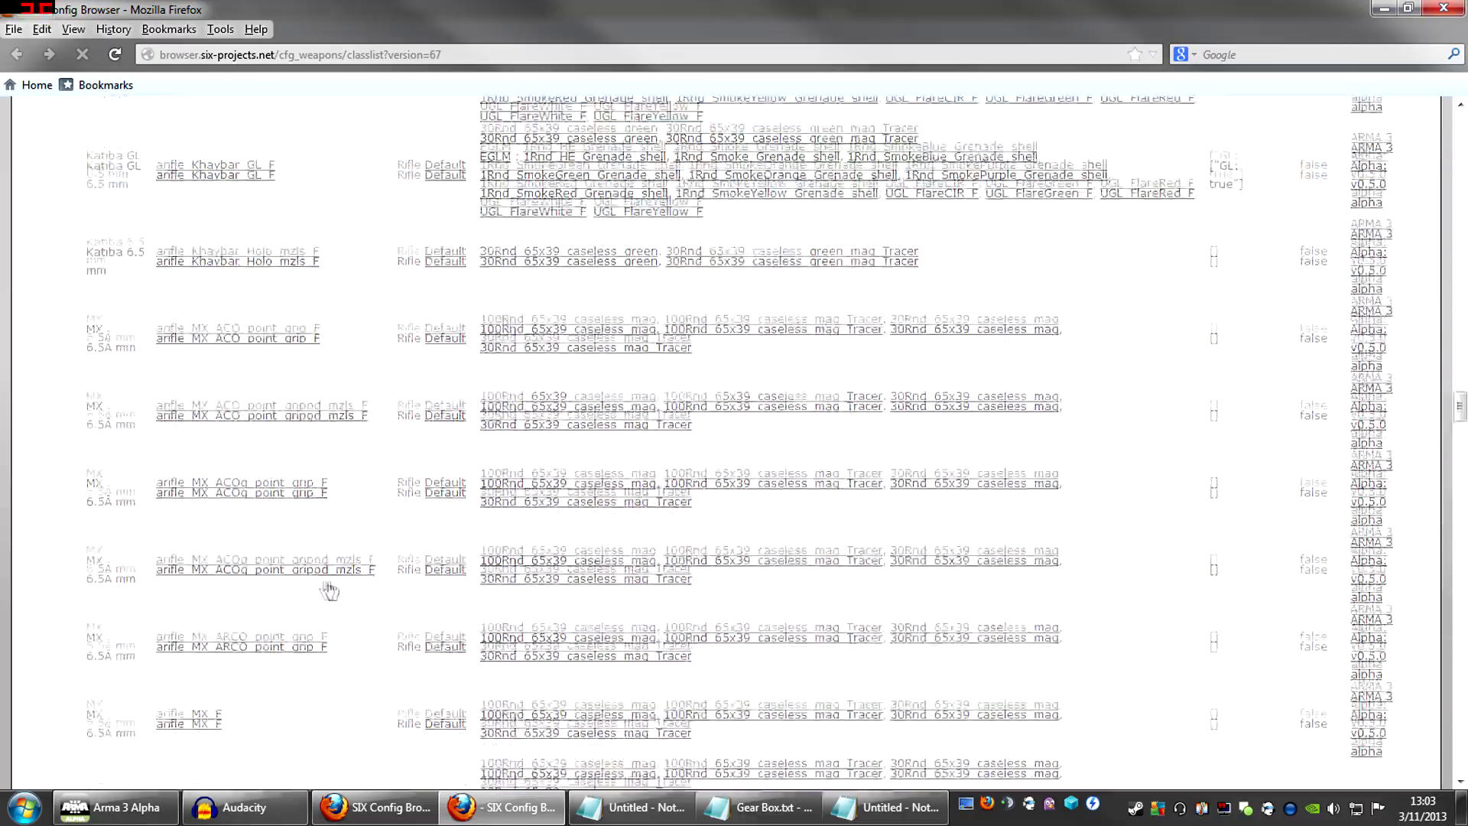
{"action": "scroll", "coordinate": [334, 585], "scroll_direction": "up", "scroll_amount": 15}
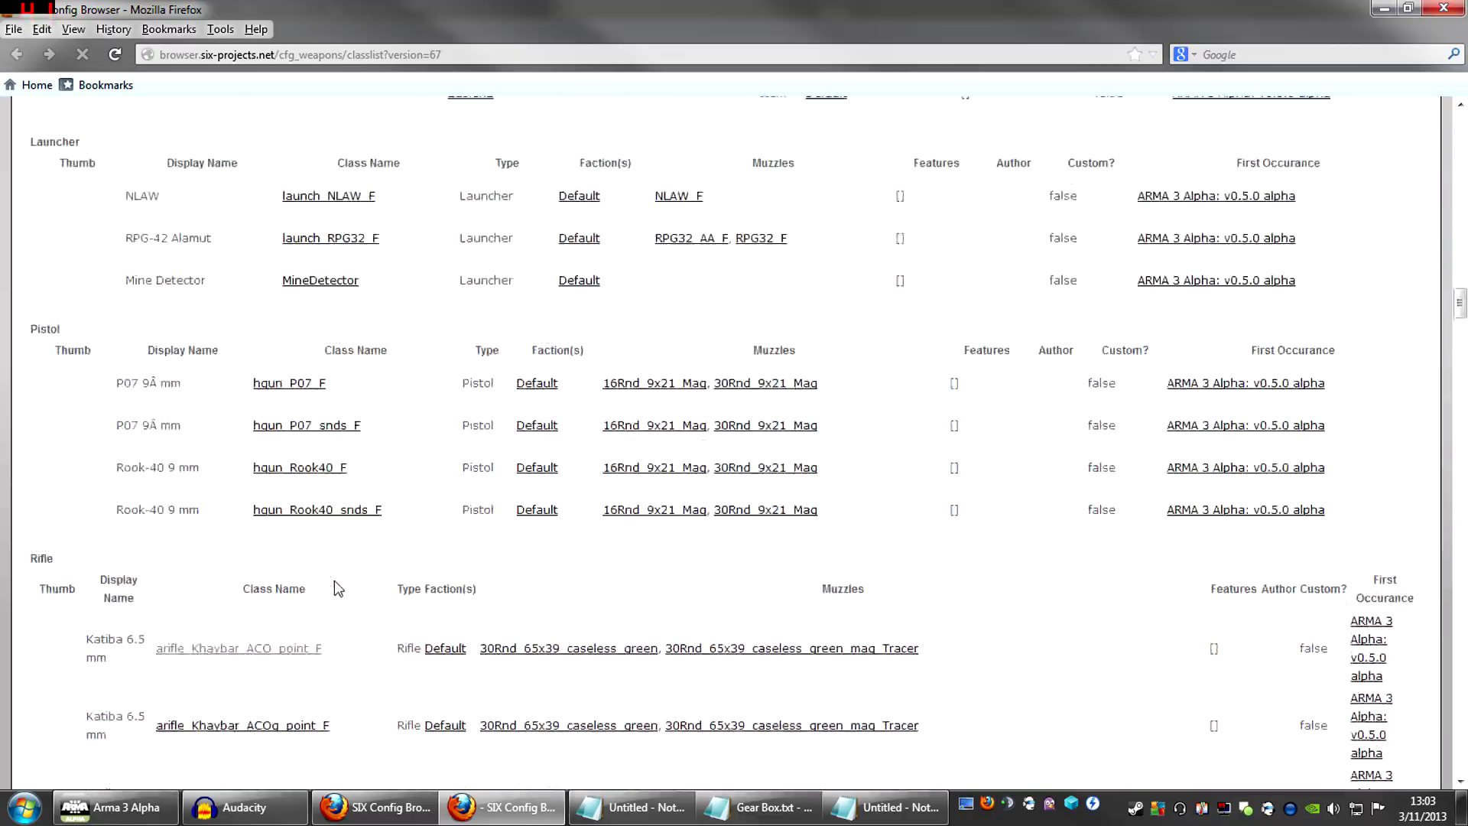
{"action": "left_click_drag", "start_coordinate": [1461, 273], "coordinate": [1462, 130]}
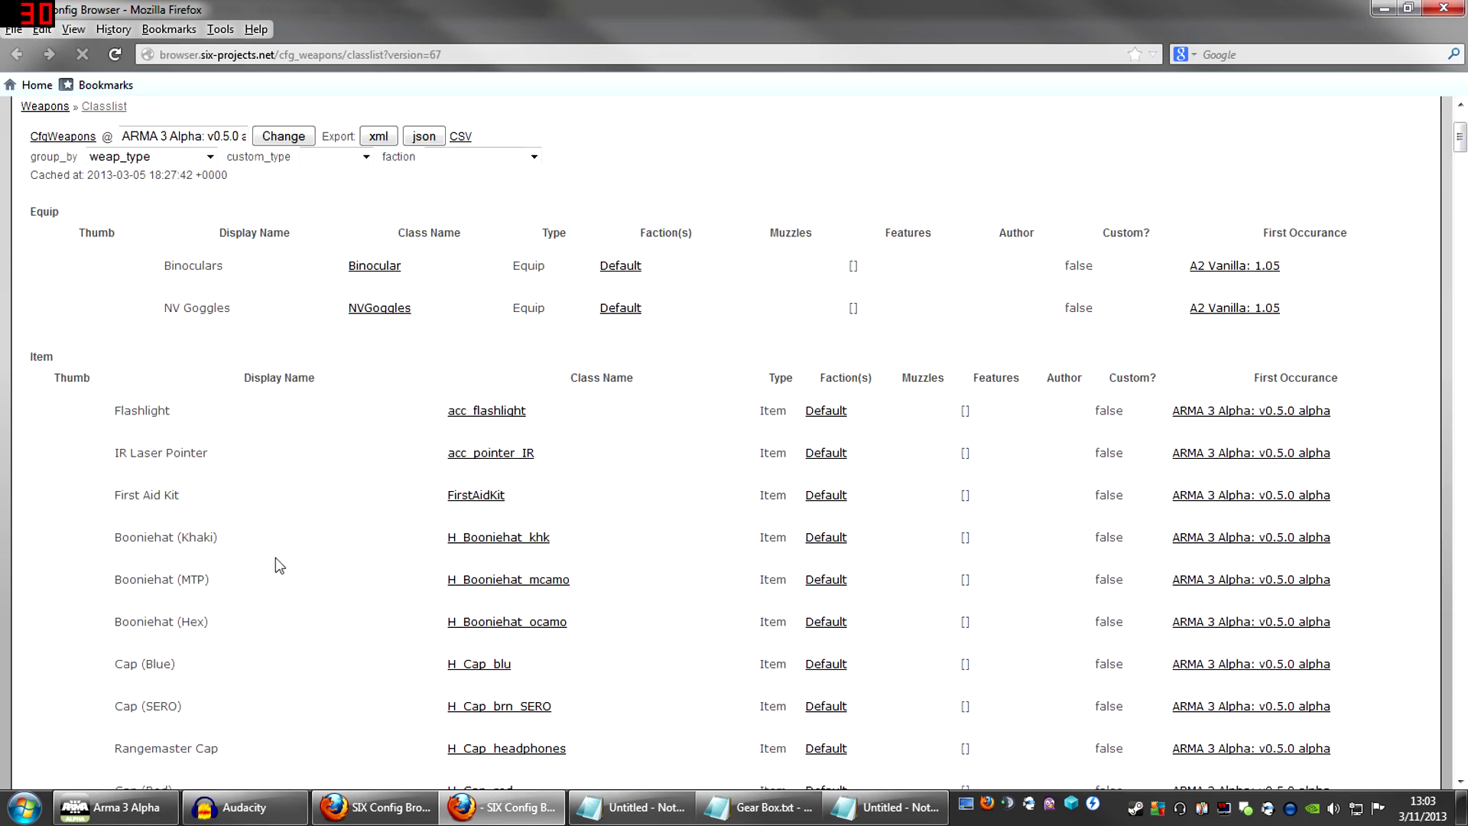
{"action": "scroll", "coordinate": [264, 558], "scroll_direction": "down", "scroll_amount": 15}
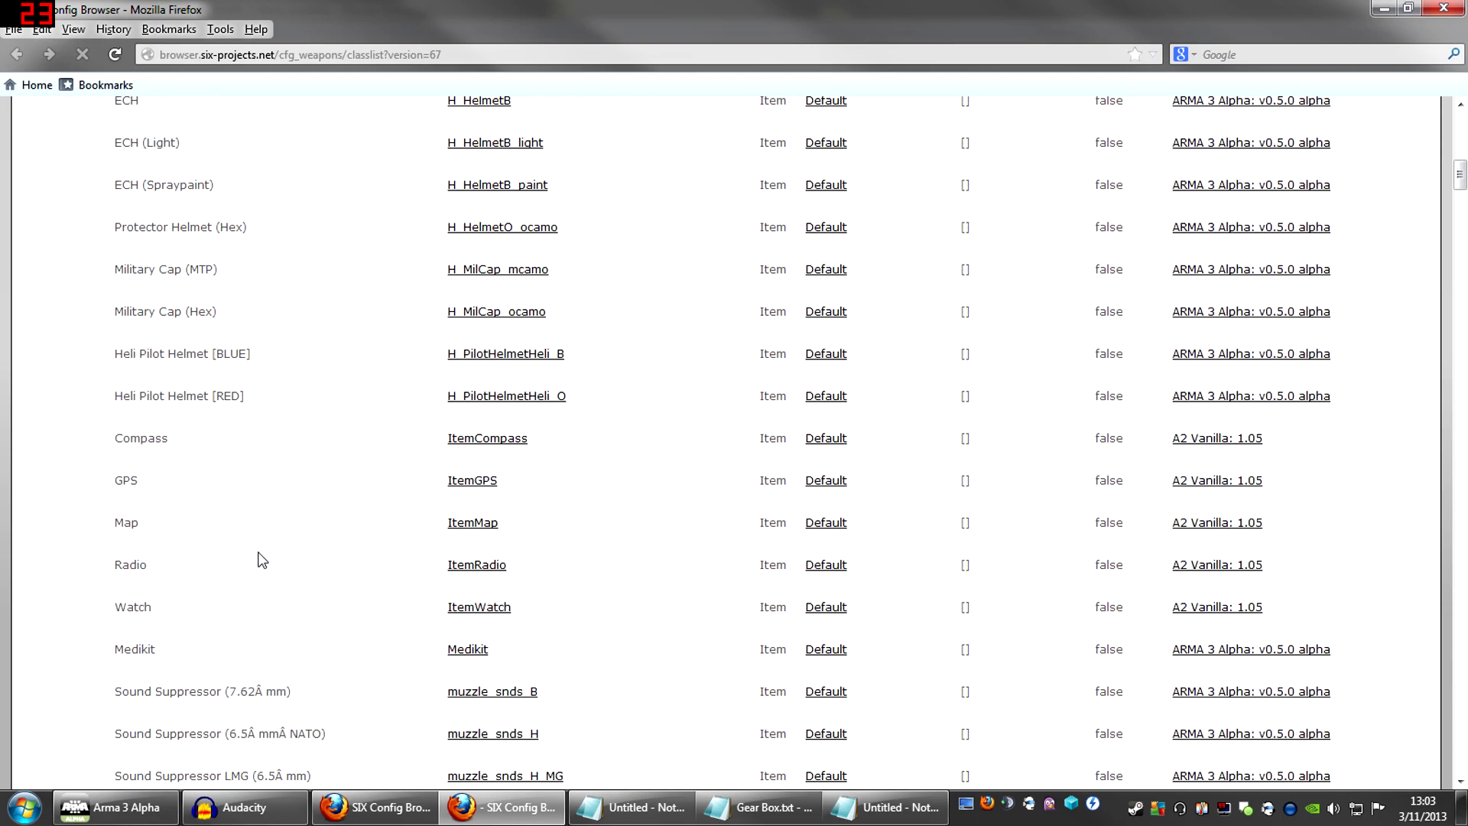
{"action": "scroll", "coordinate": [259, 556], "scroll_direction": "down", "scroll_amount": 10}
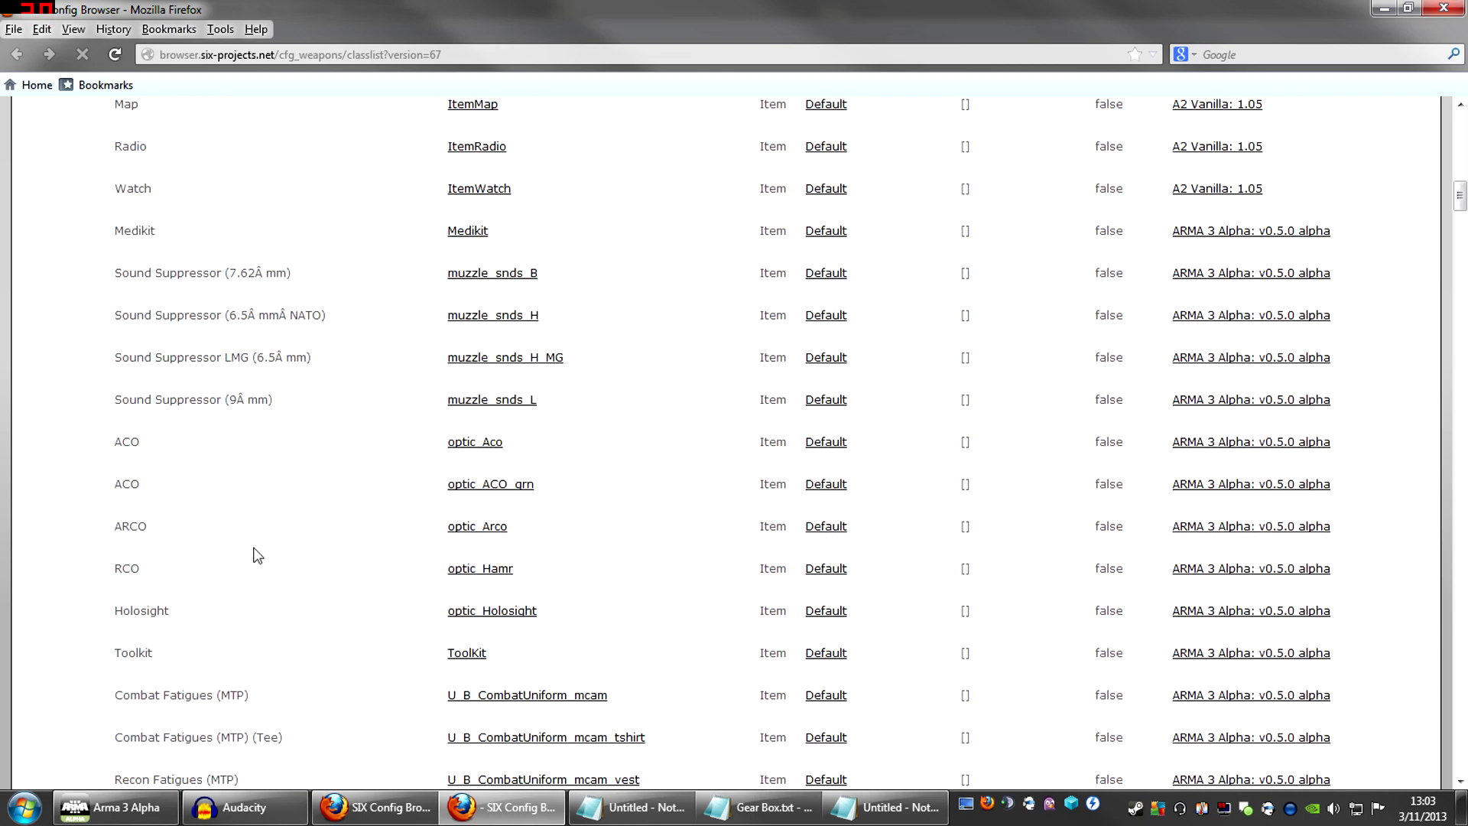
{"action": "scroll", "coordinate": [254, 549], "scroll_direction": "down", "scroll_amount": 3}
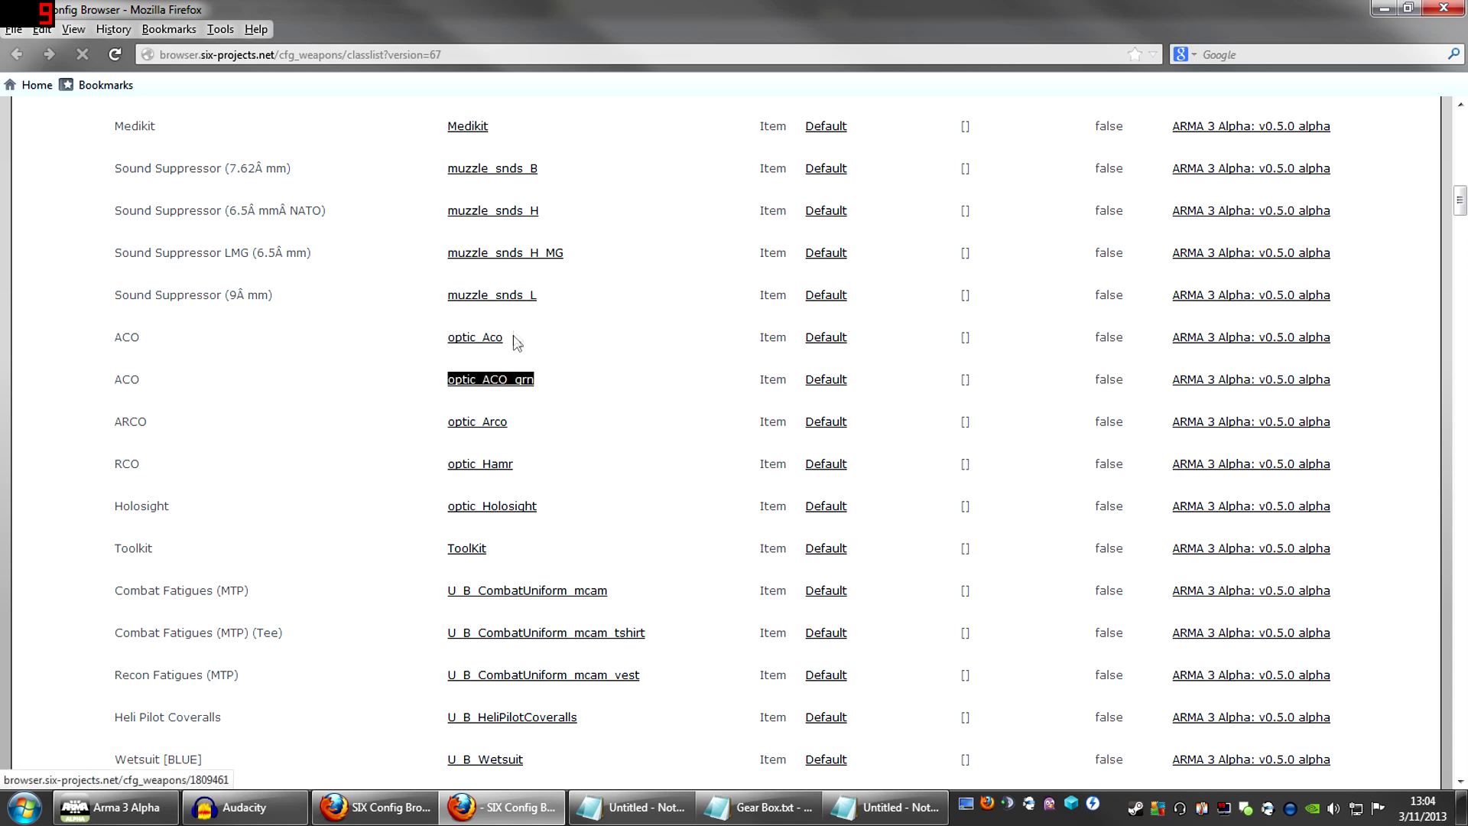
{"action": "left_click_drag", "start_coordinate": [510, 342], "coordinate": [410, 341]}
Copy the V_PlateCarrierGL_rgr additemcargo line into a new block between the magazine and uniform lines of the untitled script
{"action": "left_click", "coordinate": [869, 812]}
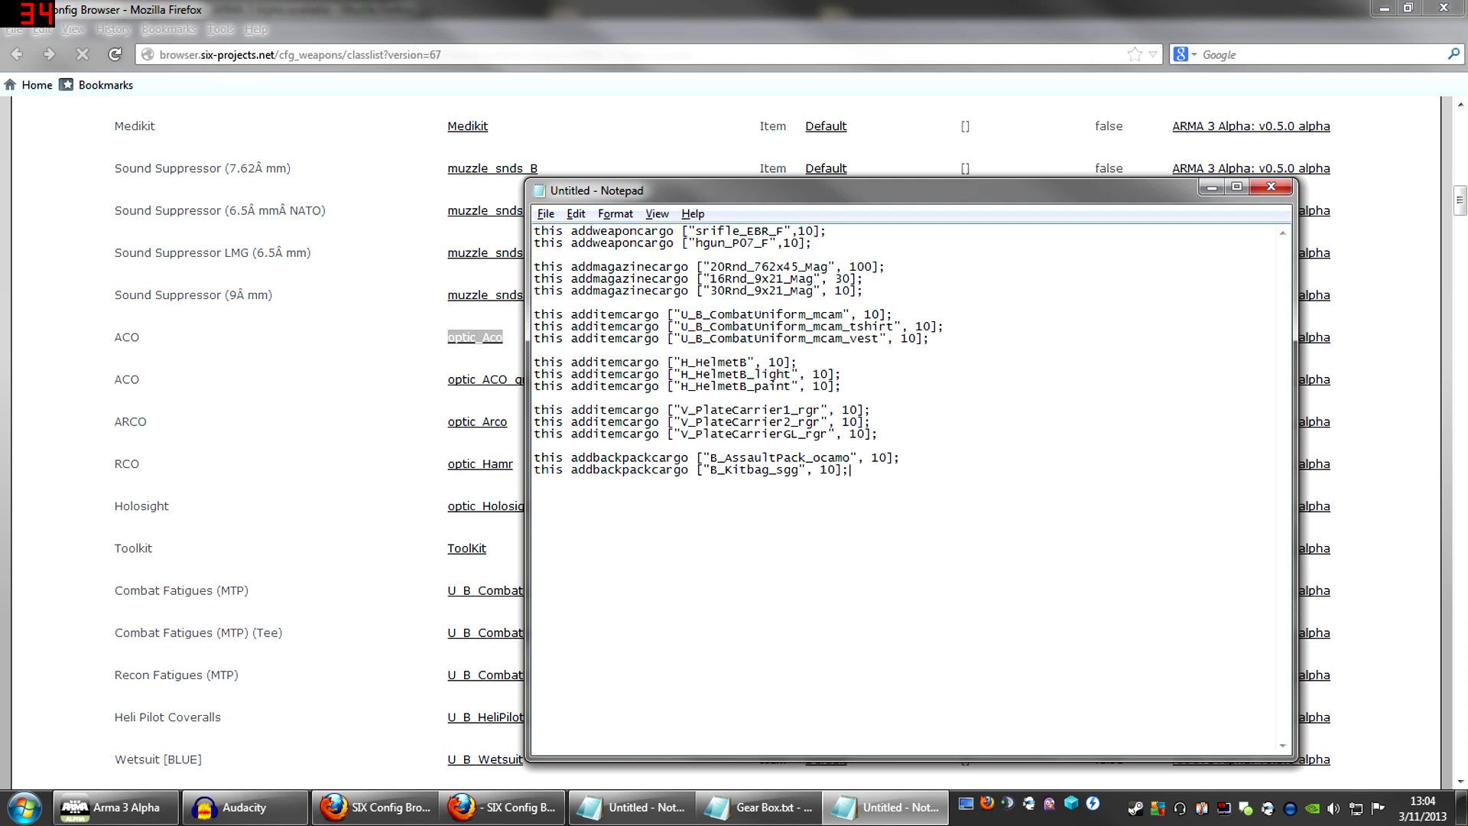
{"action": "left_click_drag", "start_coordinate": [879, 433], "coordinate": [533, 434]}
{"action": "key", "text": "ctrl+c"}
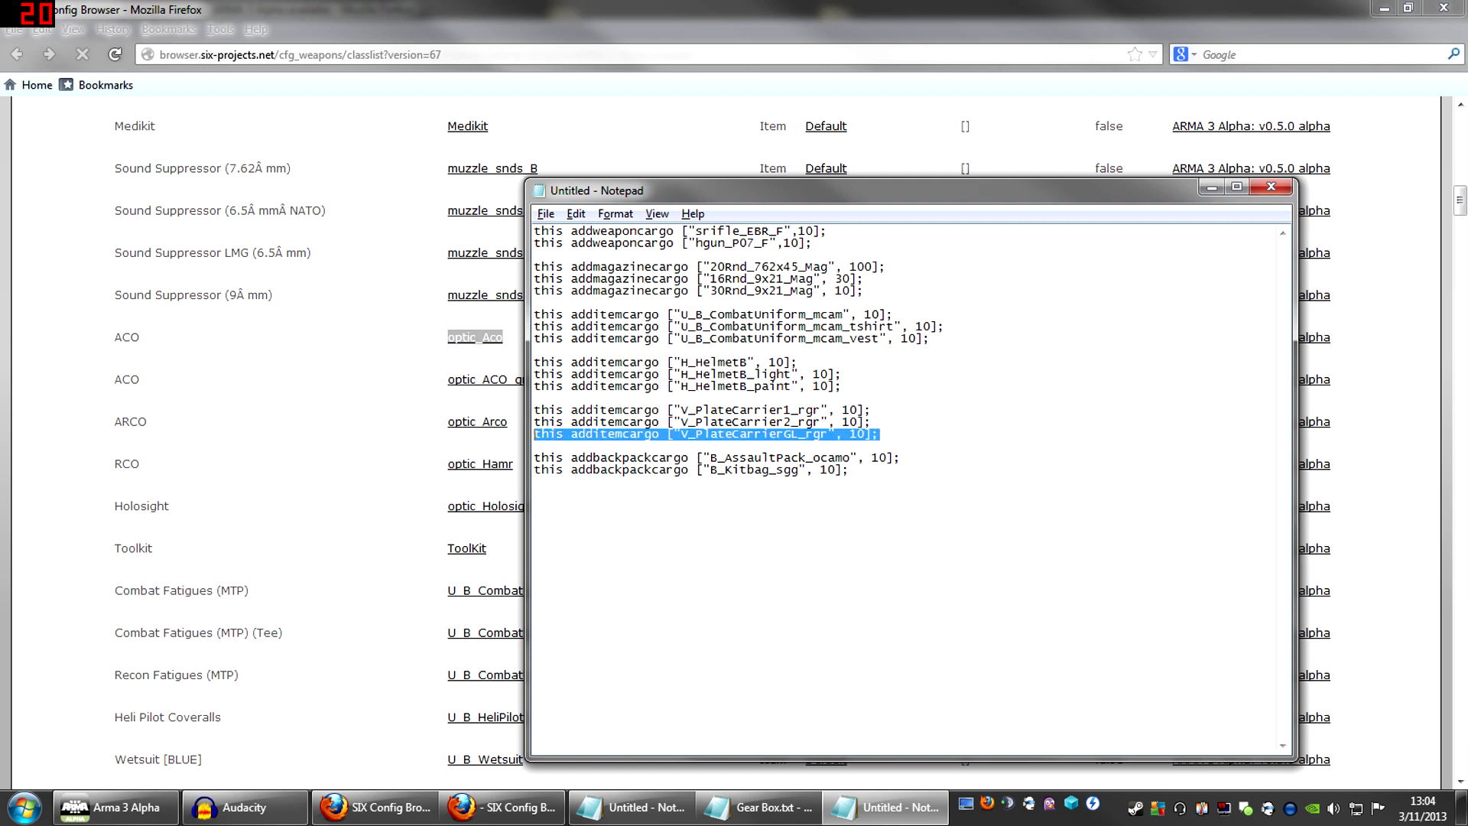
{"action": "left_click", "coordinate": [865, 291]}
{"action": "key", "text": "Return"}
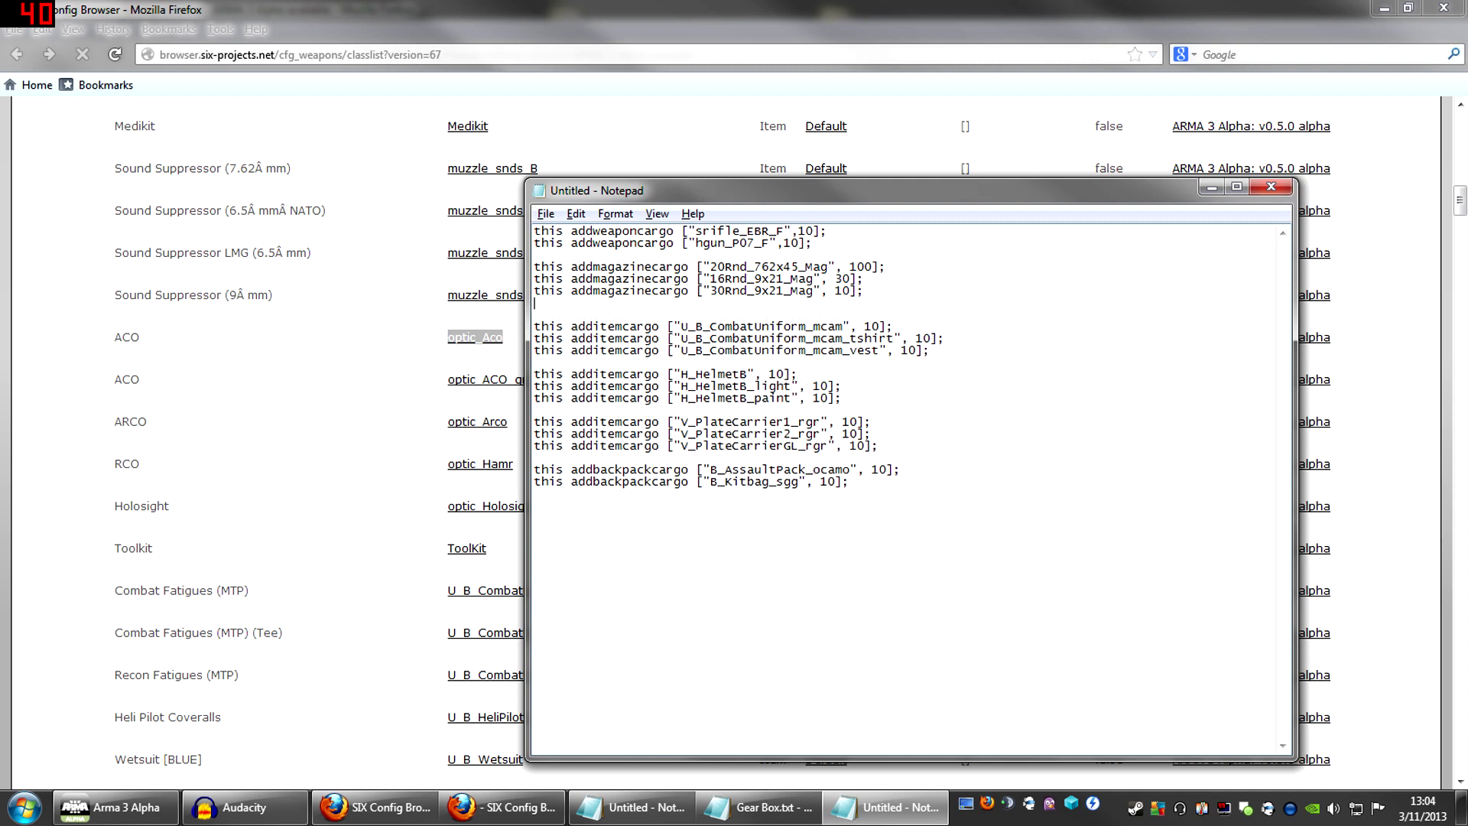
{"action": "key", "text": "Return"}
{"action": "key", "text": "ctrl+v"}
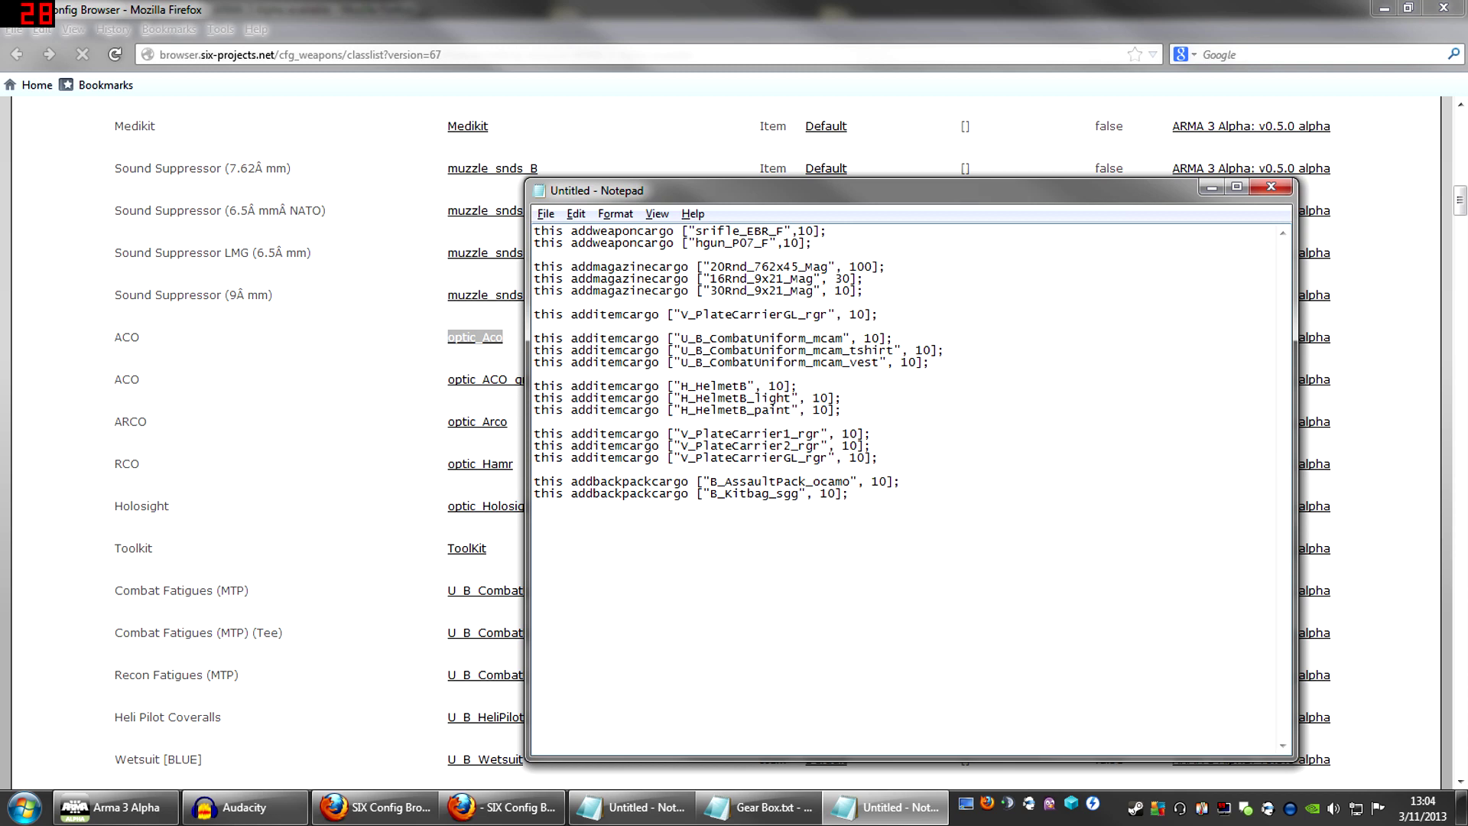
Clear the class name between the quotes of the new additemcargo line and copy the resulting template line
{"action": "left_click_drag", "start_coordinate": [879, 315], "coordinate": [534, 315]}
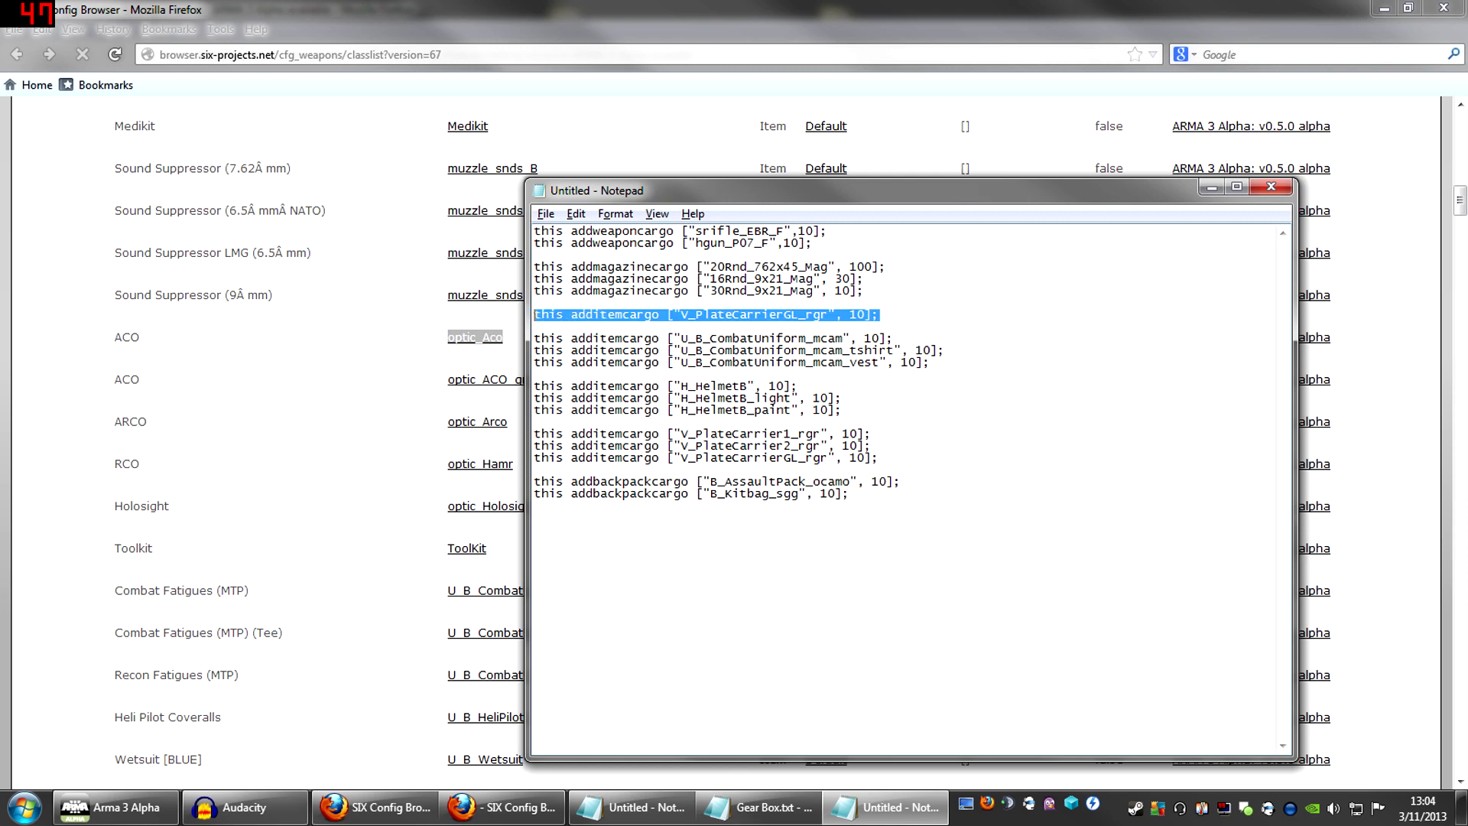
{"action": "left_click", "coordinate": [806, 337]}
{"action": "left_click_drag", "start_coordinate": [680, 314], "coordinate": [828, 314]}
{"action": "key", "text": "BackSpace"}
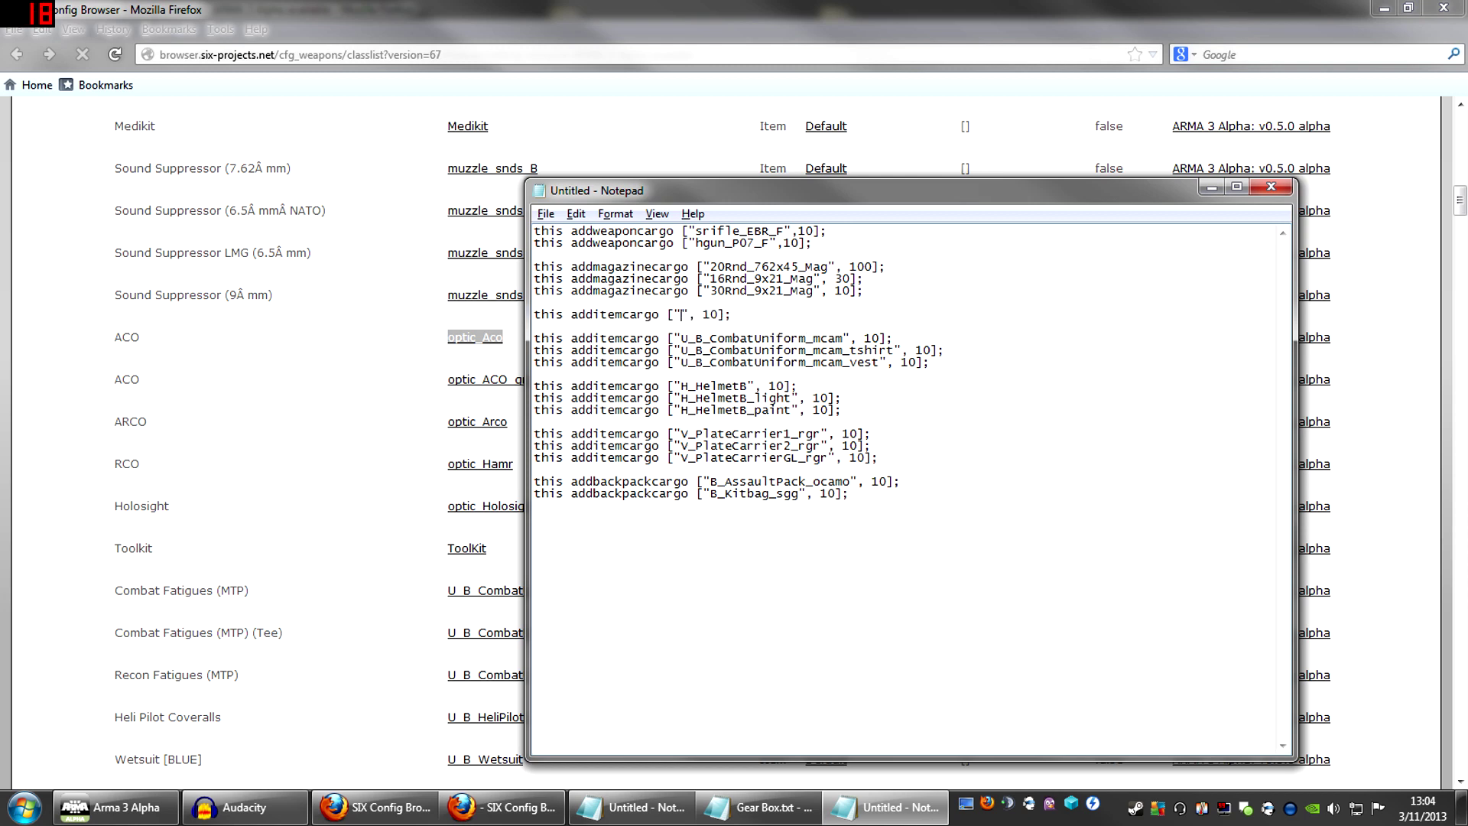
{"action": "left_click_drag", "start_coordinate": [734, 314], "coordinate": [533, 315]}
{"action": "key", "text": "ctrl+c"}
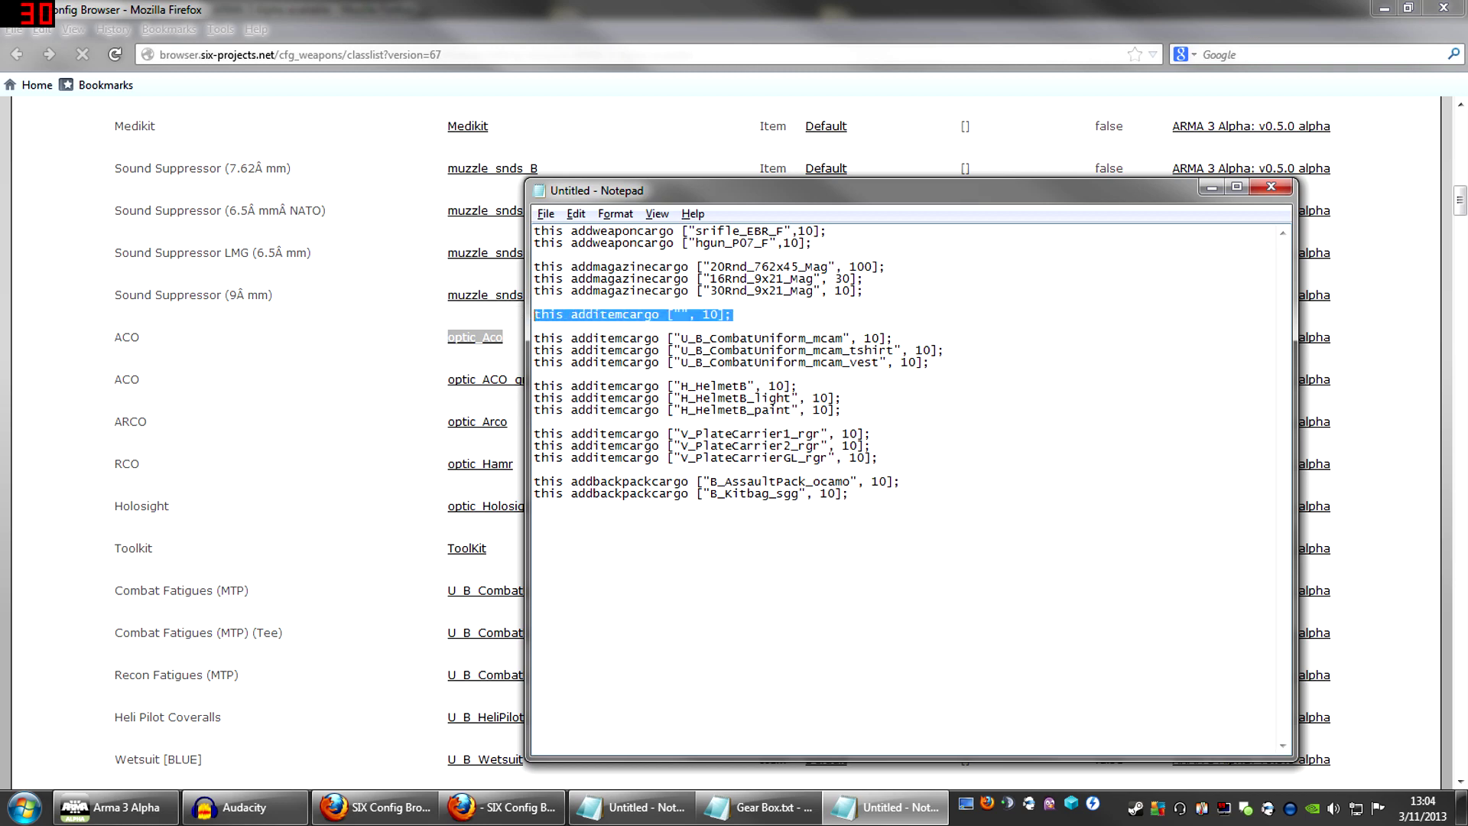
Check the optic entries in the weapons class list and paste four more blank additemcargo template lines below the first one in the untitled script
{"action": "left_click", "coordinate": [388, 388]}
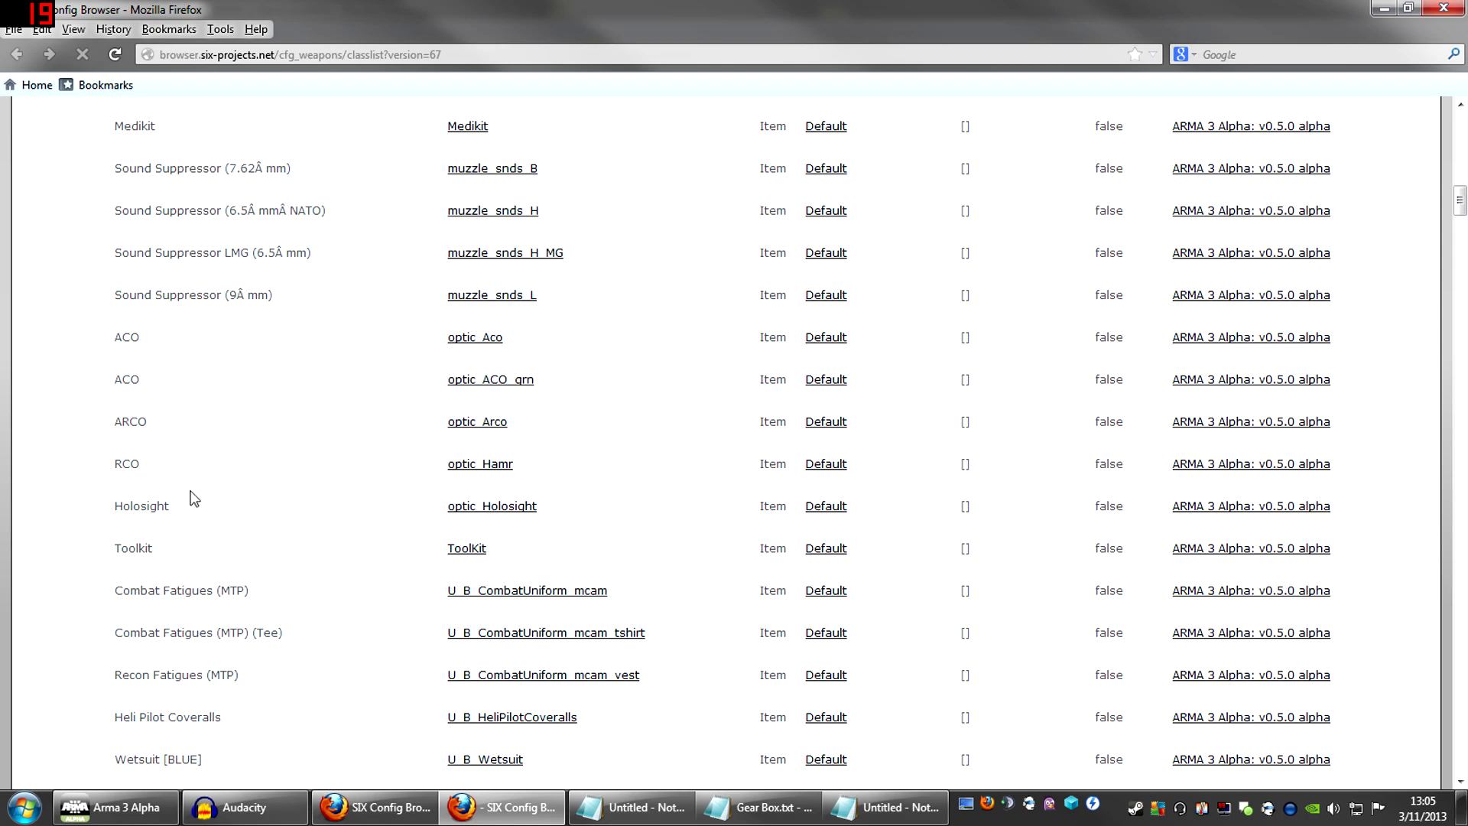
{"action": "scroll", "coordinate": [194, 498], "scroll_direction": "down", "scroll_amount": 3}
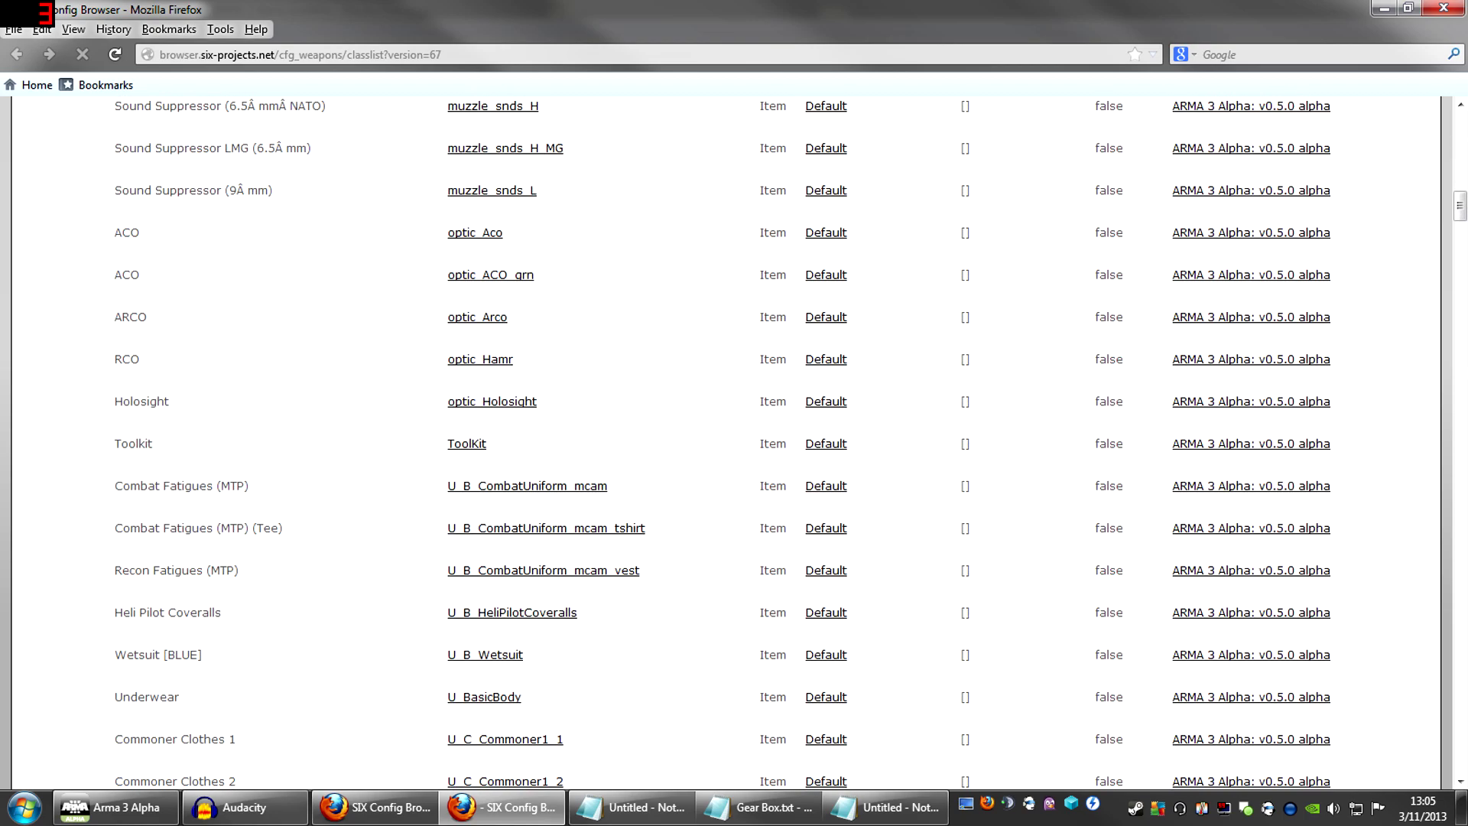
{"action": "scroll", "coordinate": [734, 443], "scroll_direction": "up", "scroll_amount": 3}
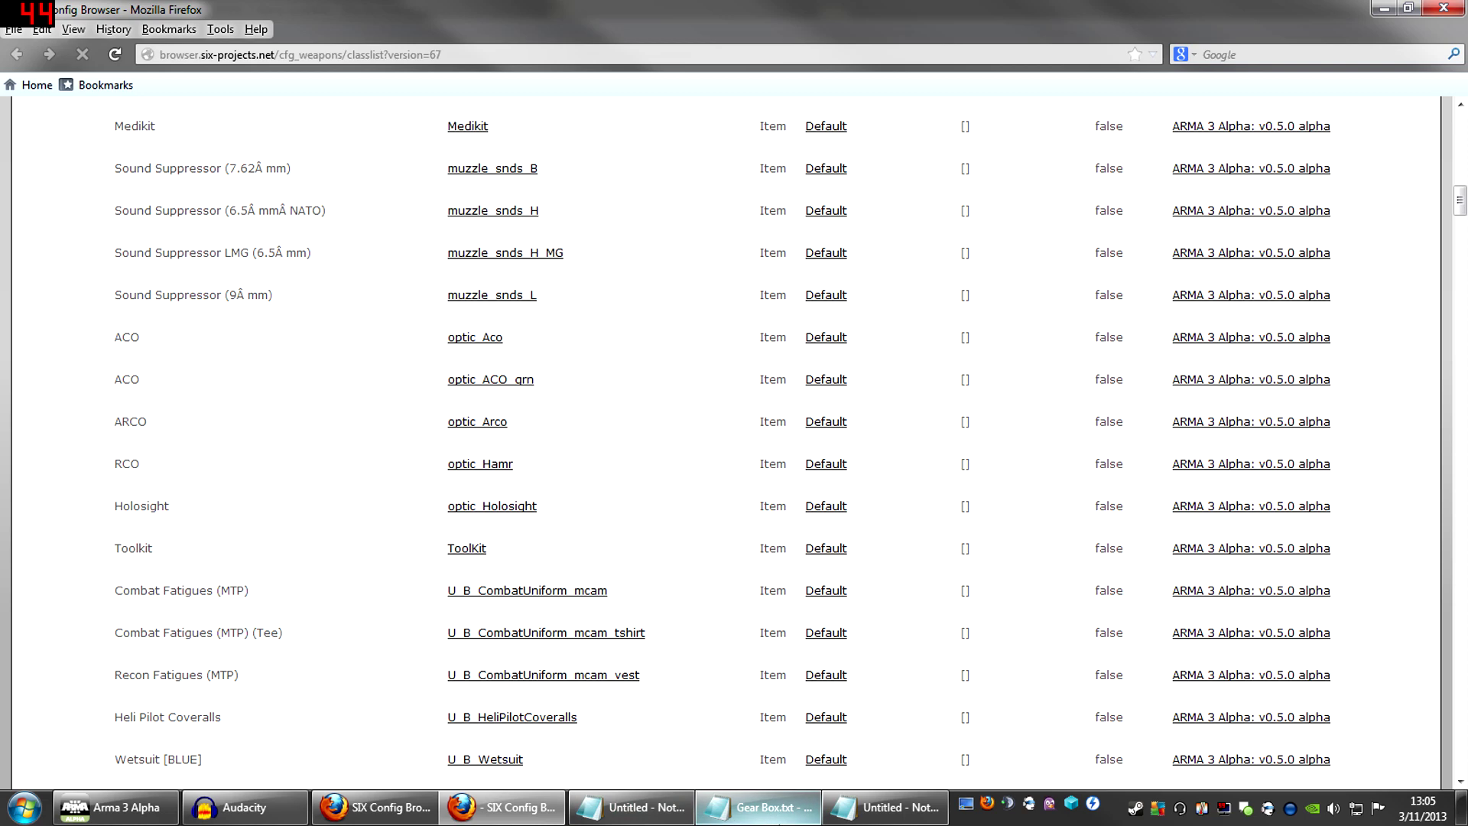
{"action": "left_click", "coordinate": [885, 806]}
{"action": "left_click", "coordinate": [674, 314]}
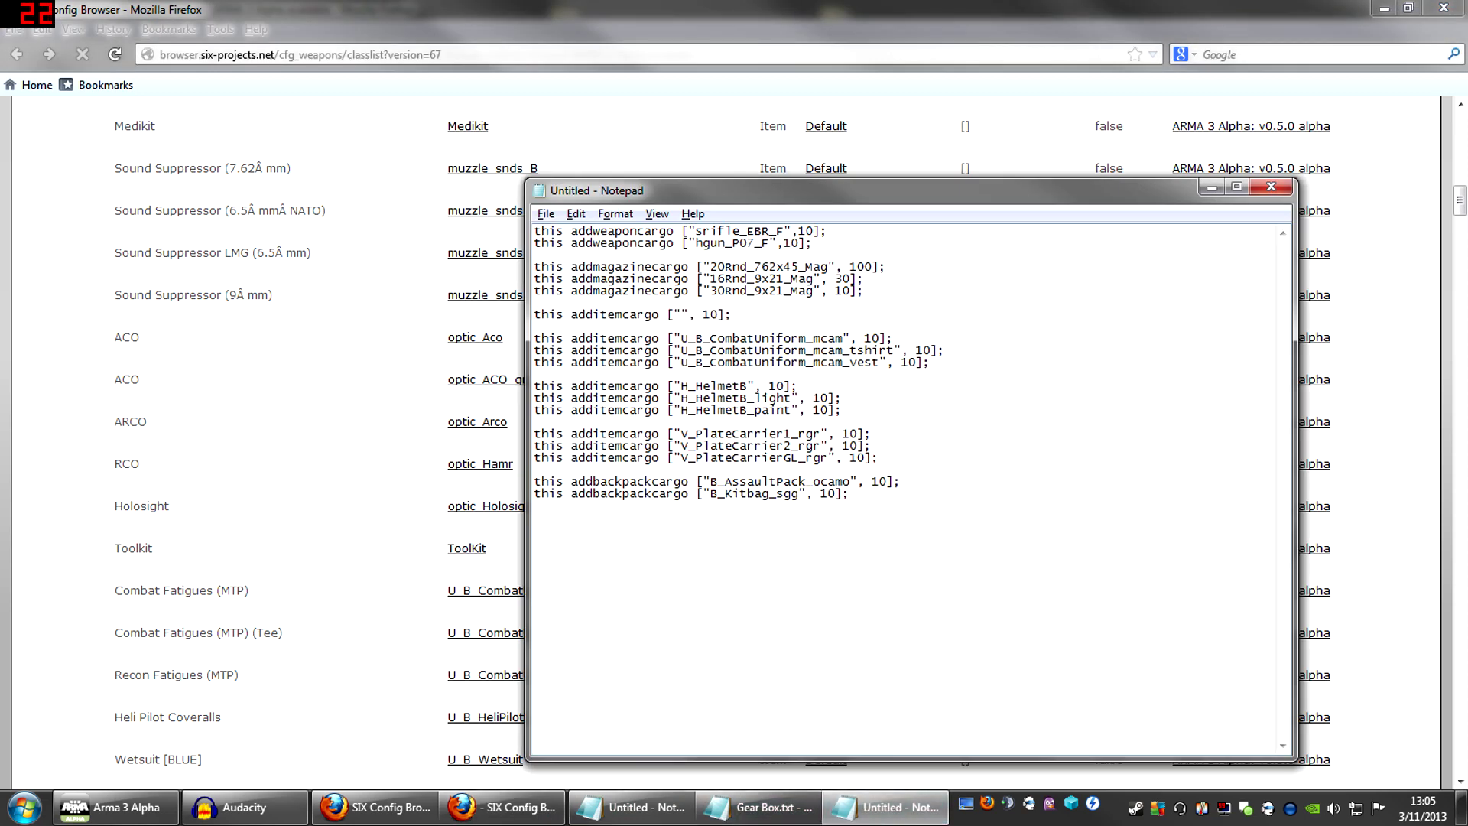
{"action": "key", "text": "Return"}
{"action": "key", "text": "ctrl+v"}
{"action": "key", "text": "Return"}
{"action": "key", "text": "ctrl+v"}
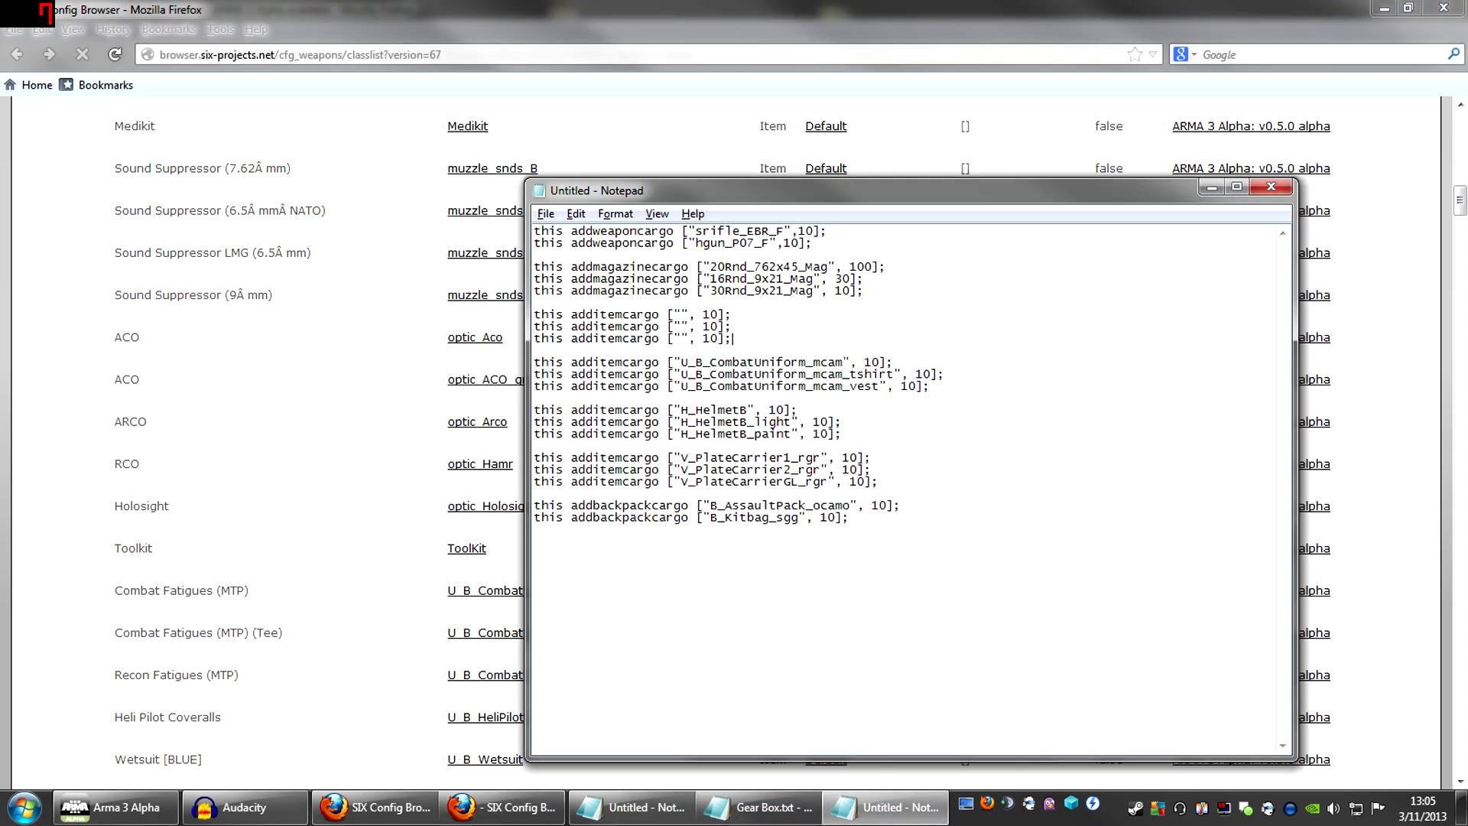
{"action": "key", "text": "Return"}
{"action": "key", "text": "ctrl+v"}
{"action": "key", "text": "Return"}
{"action": "key", "text": "ctrl+v"}
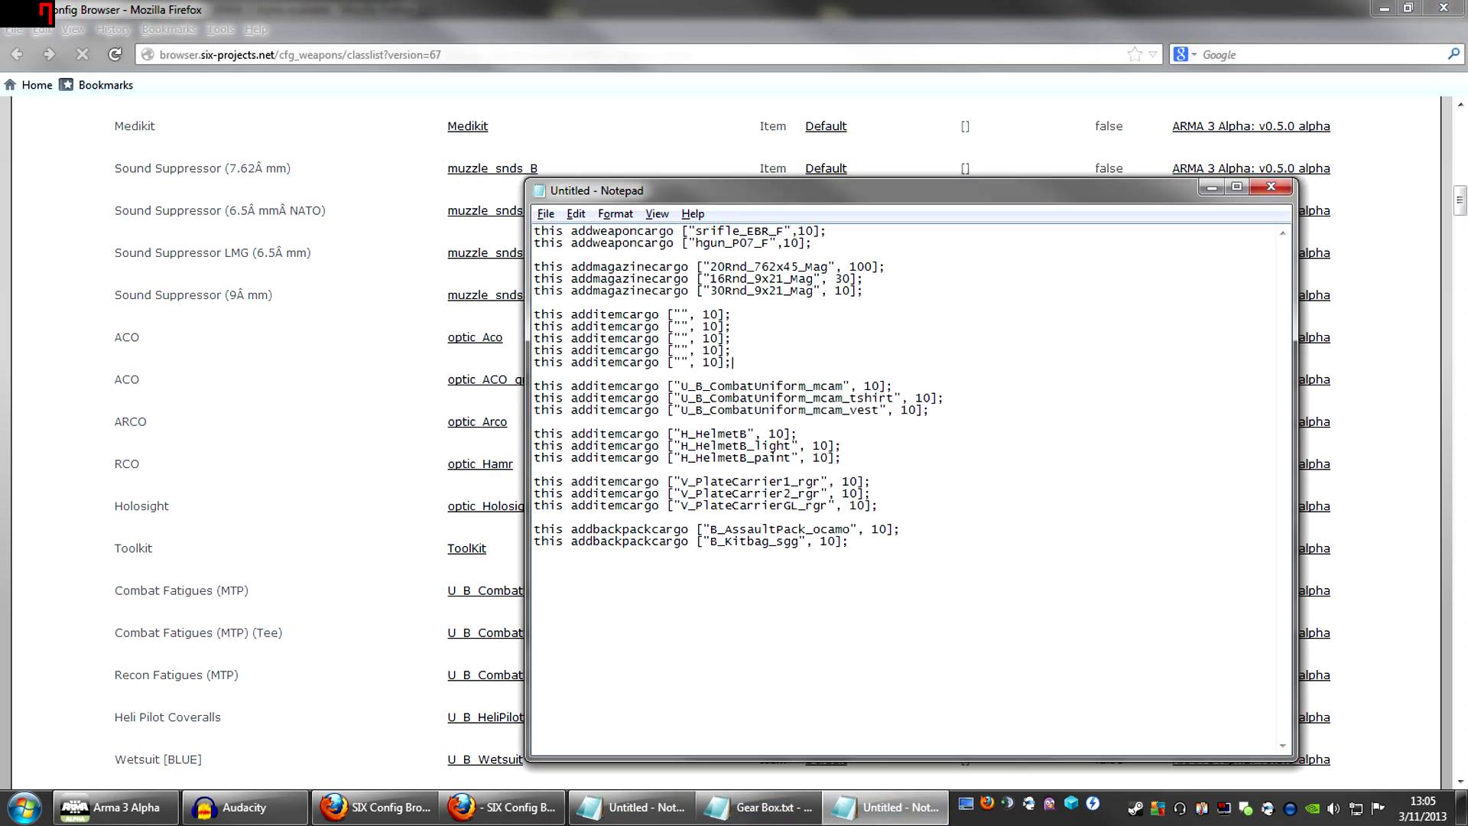
Copy the class name optic_Aco from the weapons class list into the quotes of the first blank additemcargo line
{"action": "left_click", "coordinate": [197, 289]}
{"action": "left_click_drag", "start_coordinate": [511, 337], "coordinate": [452, 341]}
{"action": "key", "text": "ctrl+c"}
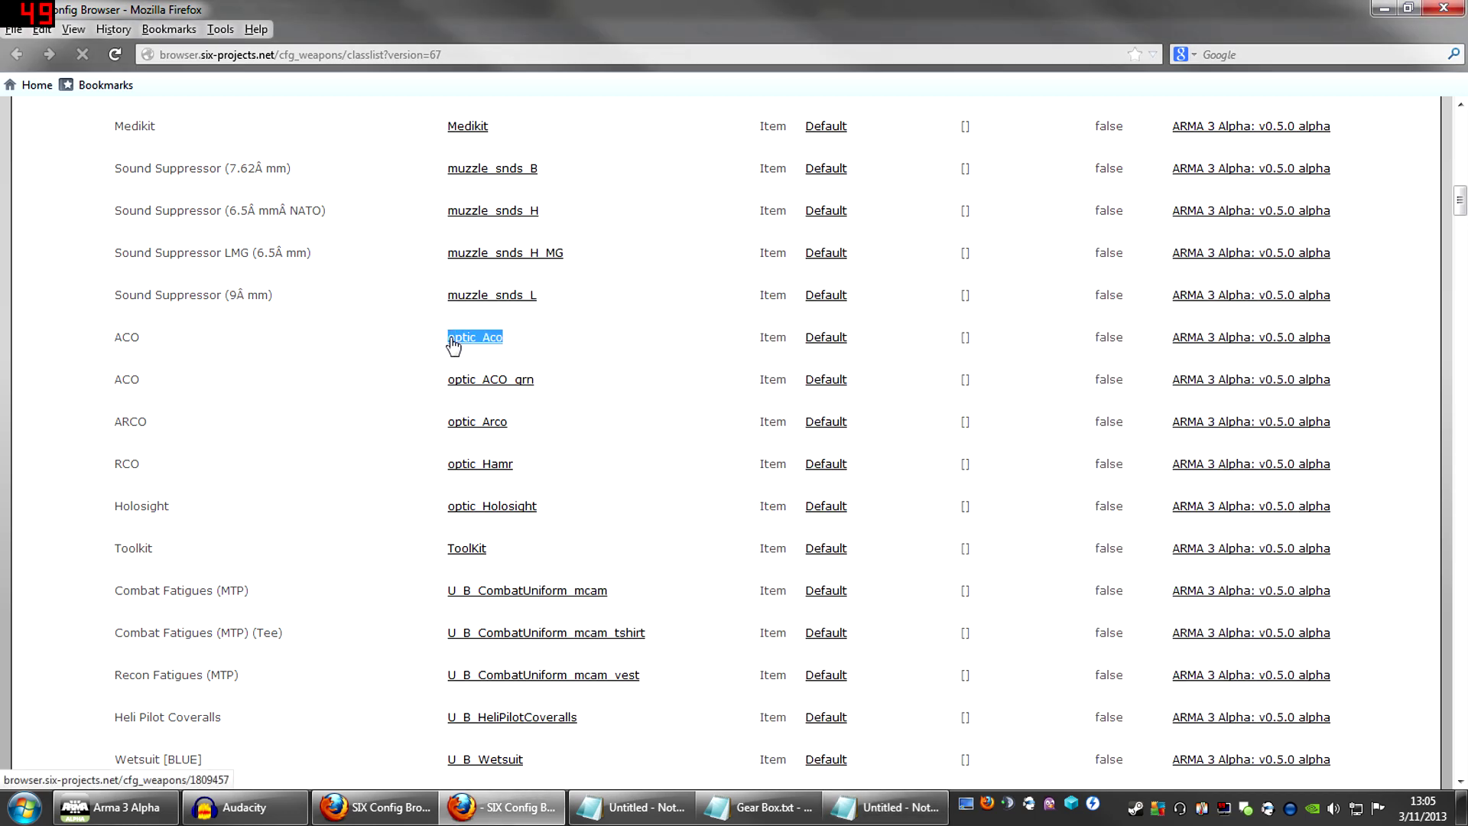
{"action": "left_click", "coordinate": [887, 808]}
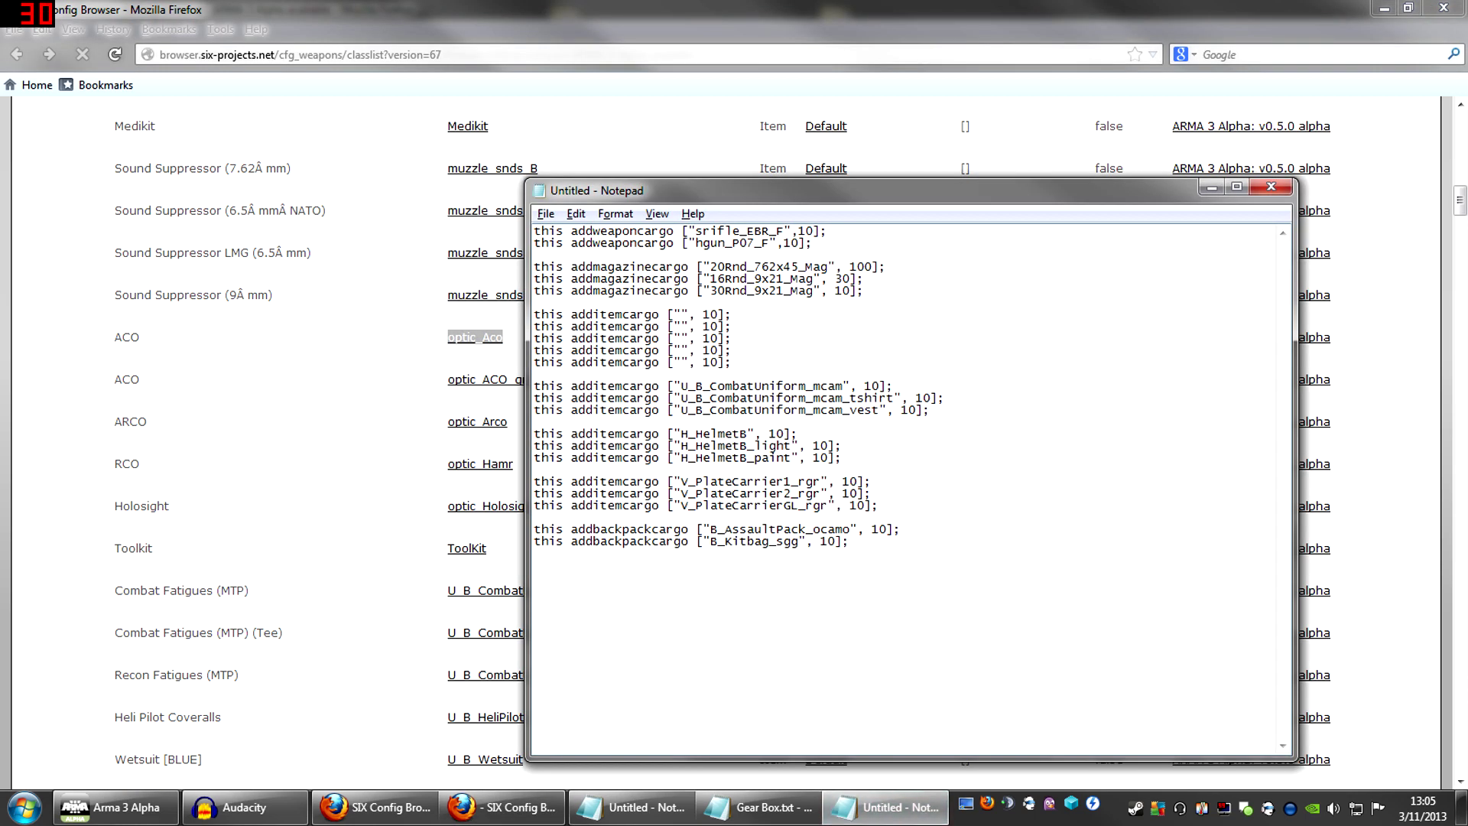
{"action": "left_click", "coordinate": [681, 314]}
{"action": "key", "text": "ctrl+v"}
Copy the RCO class name optic_Hamr from the class list into the quotes of the second additemcargo line
{"action": "left_click", "coordinate": [508, 444]}
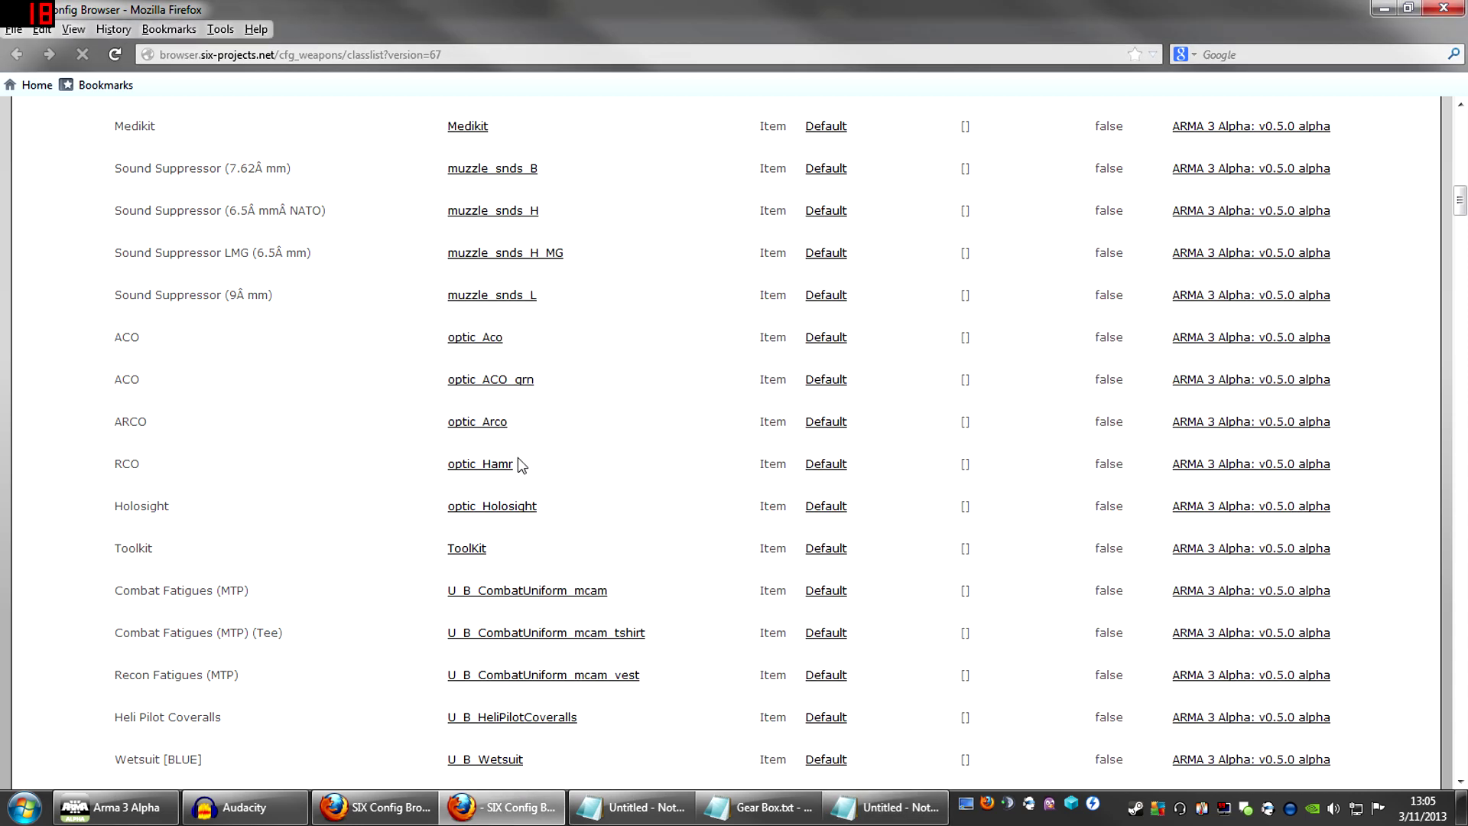
{"action": "left_click_drag", "start_coordinate": [513, 464], "coordinate": [448, 468]}
{"action": "key", "text": "ctrl+c"}
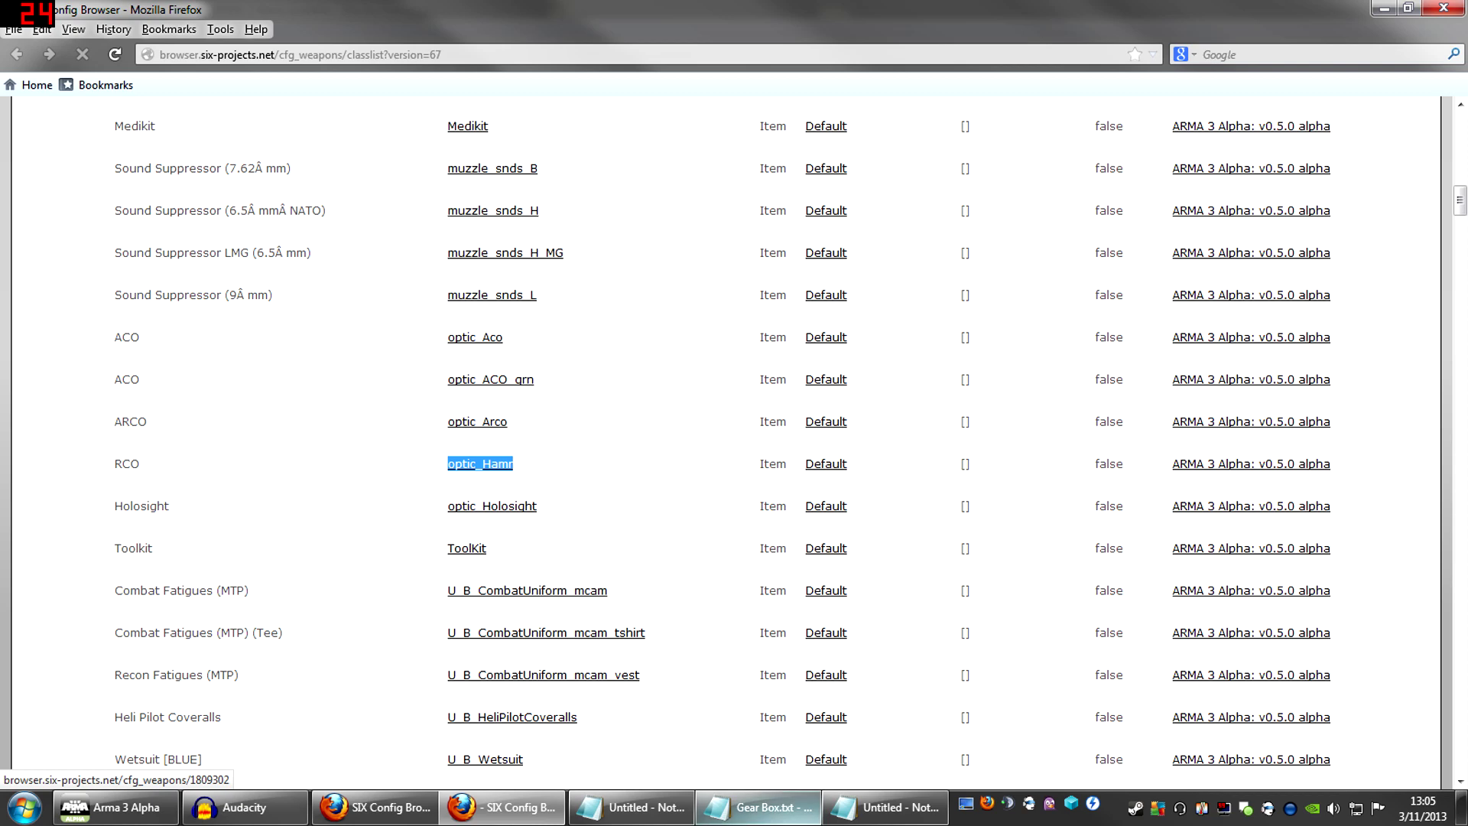
{"action": "left_click", "coordinate": [887, 807]}
{"action": "key", "text": "ctrl+v"}
Copy the class name optic_Holosight into the third additemcargo line and remove the stray spaces before it
{"action": "left_click", "coordinate": [337, 522]}
{"action": "left_click_drag", "start_coordinate": [539, 506], "coordinate": [442, 514]}
{"action": "key", "text": "ctrl+c"}
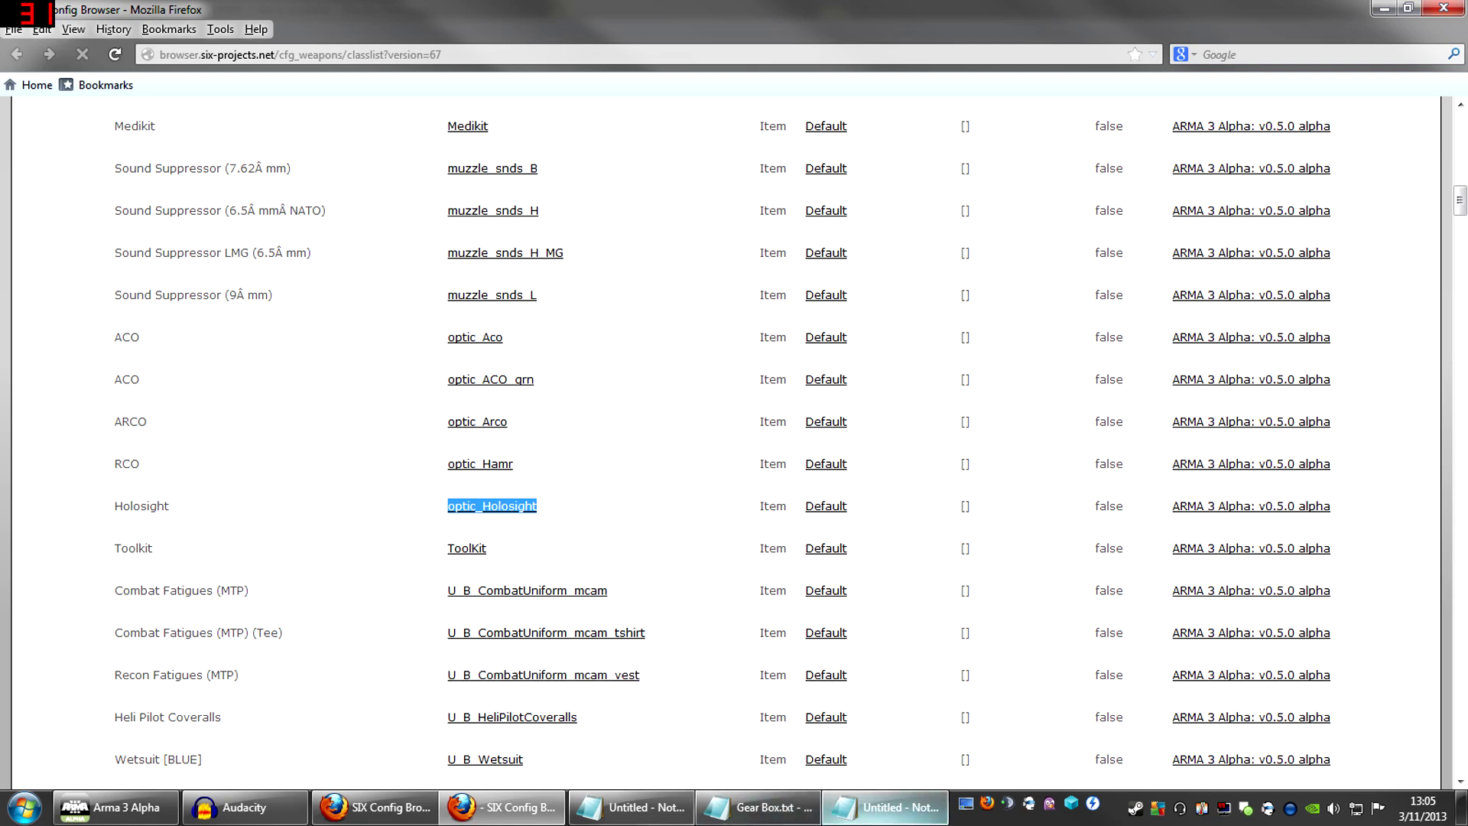
{"action": "left_click", "coordinate": [887, 807]}
{"action": "left_click", "coordinate": [679, 338]}
{"action": "key", "text": "ctrl+v"}
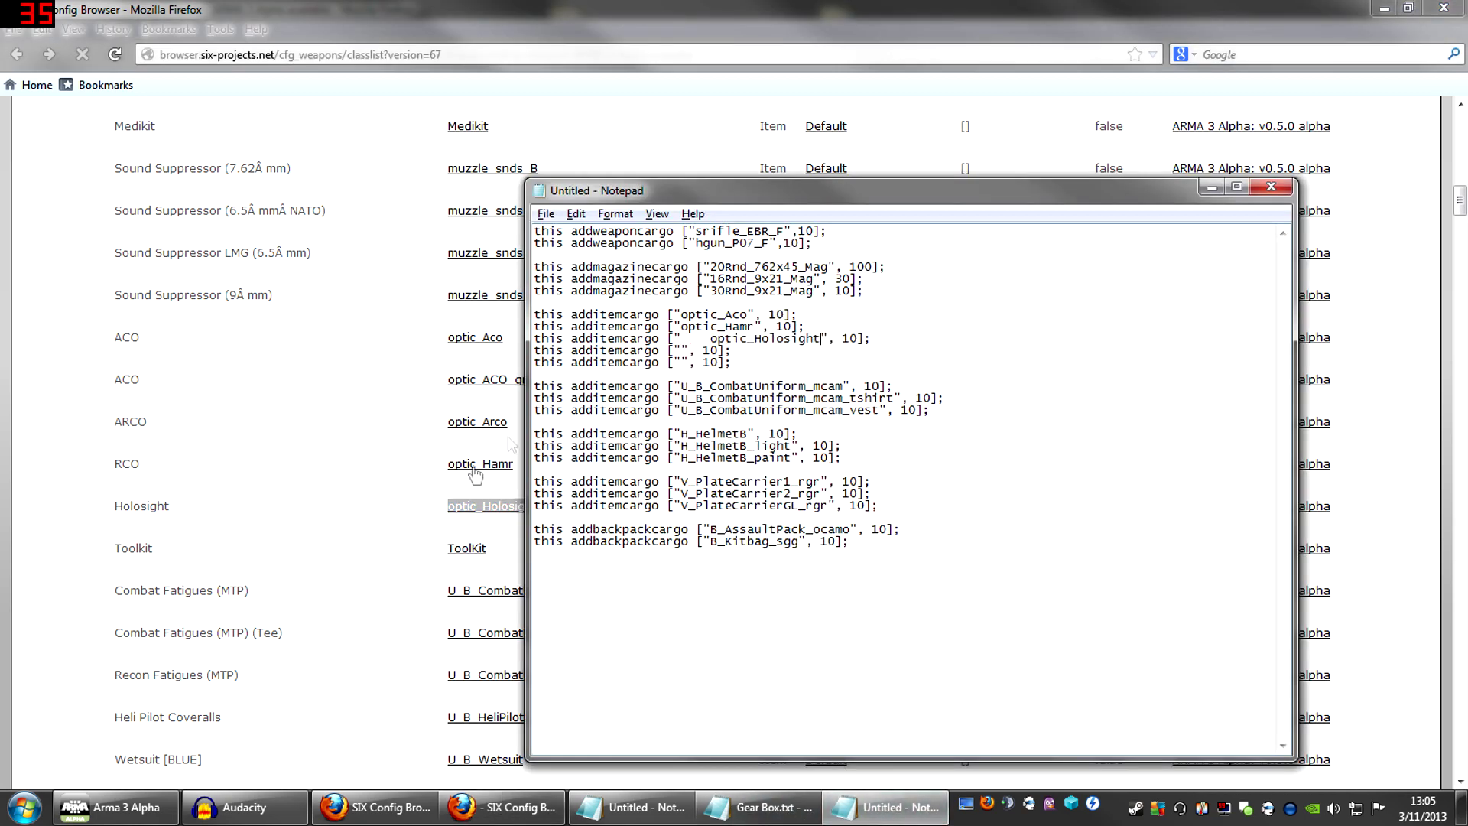
{"action": "key", "text": "BackSpace"}
Search the weapons class list page for "flashlight" to locate its Item entry
{"action": "left_click", "coordinate": [302, 558]}
{"action": "scroll", "coordinate": [320, 565], "scroll_direction": "down", "scroll_amount": 4}
{"action": "scroll", "coordinate": [319, 564], "scroll_direction": "down", "scroll_amount": 8}
{"action": "scroll", "coordinate": [321, 569], "scroll_direction": "up", "scroll_amount": 4}
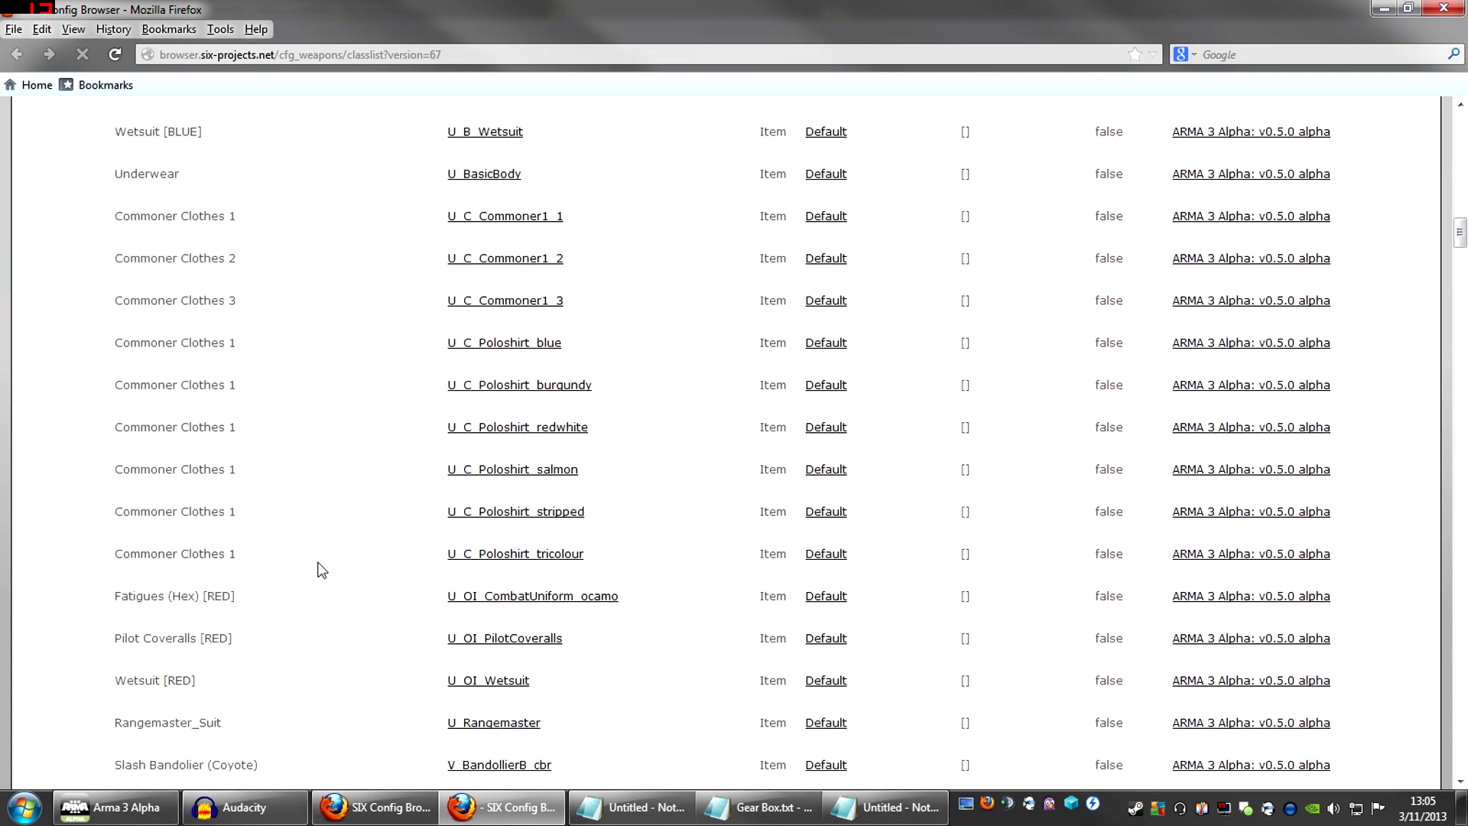
{"action": "key", "text": "ctrl+f"}
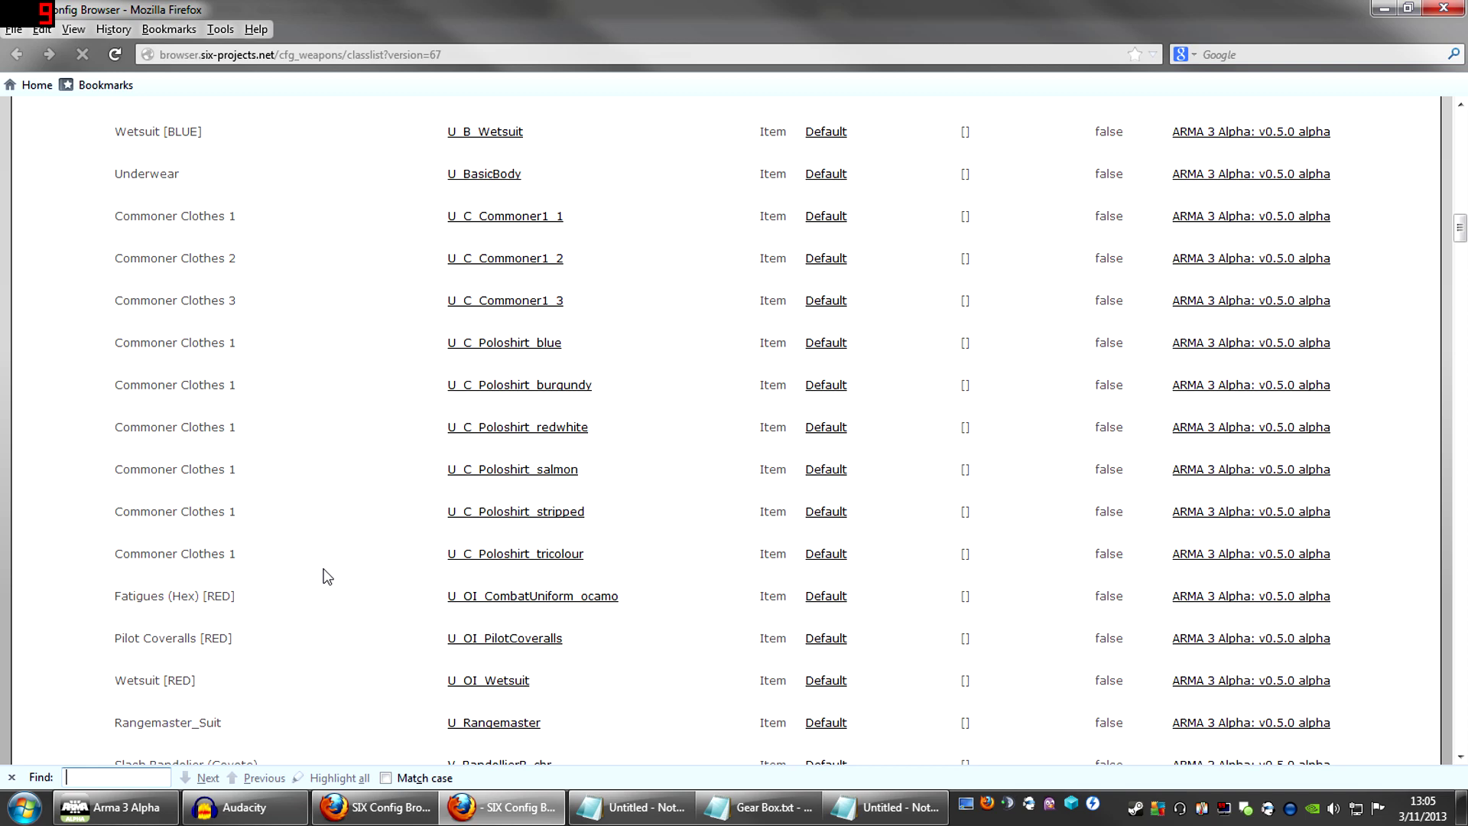
{"action": "type", "text": "flashlight"}
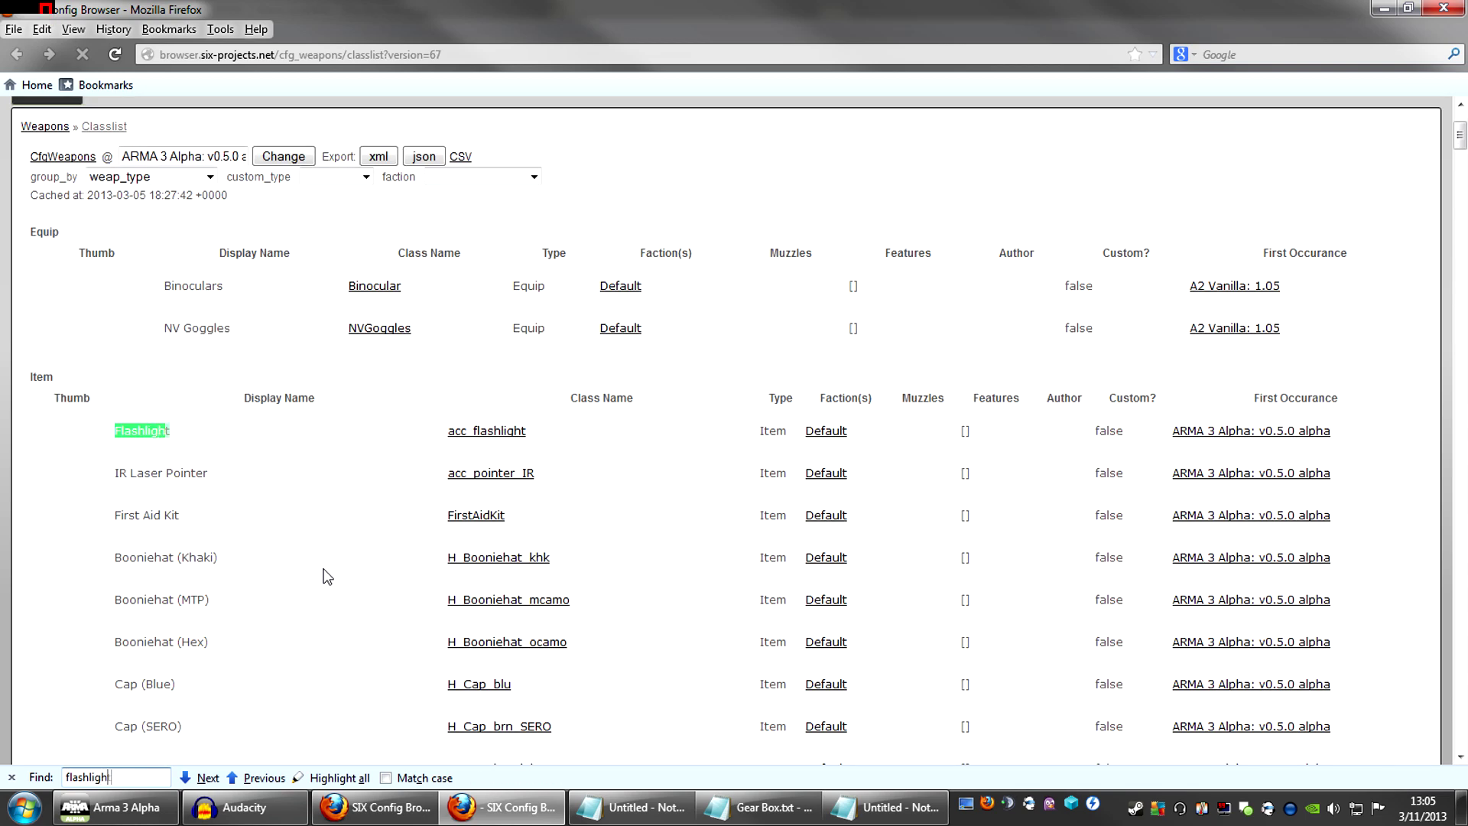
{"action": "left_click", "coordinate": [324, 568]}
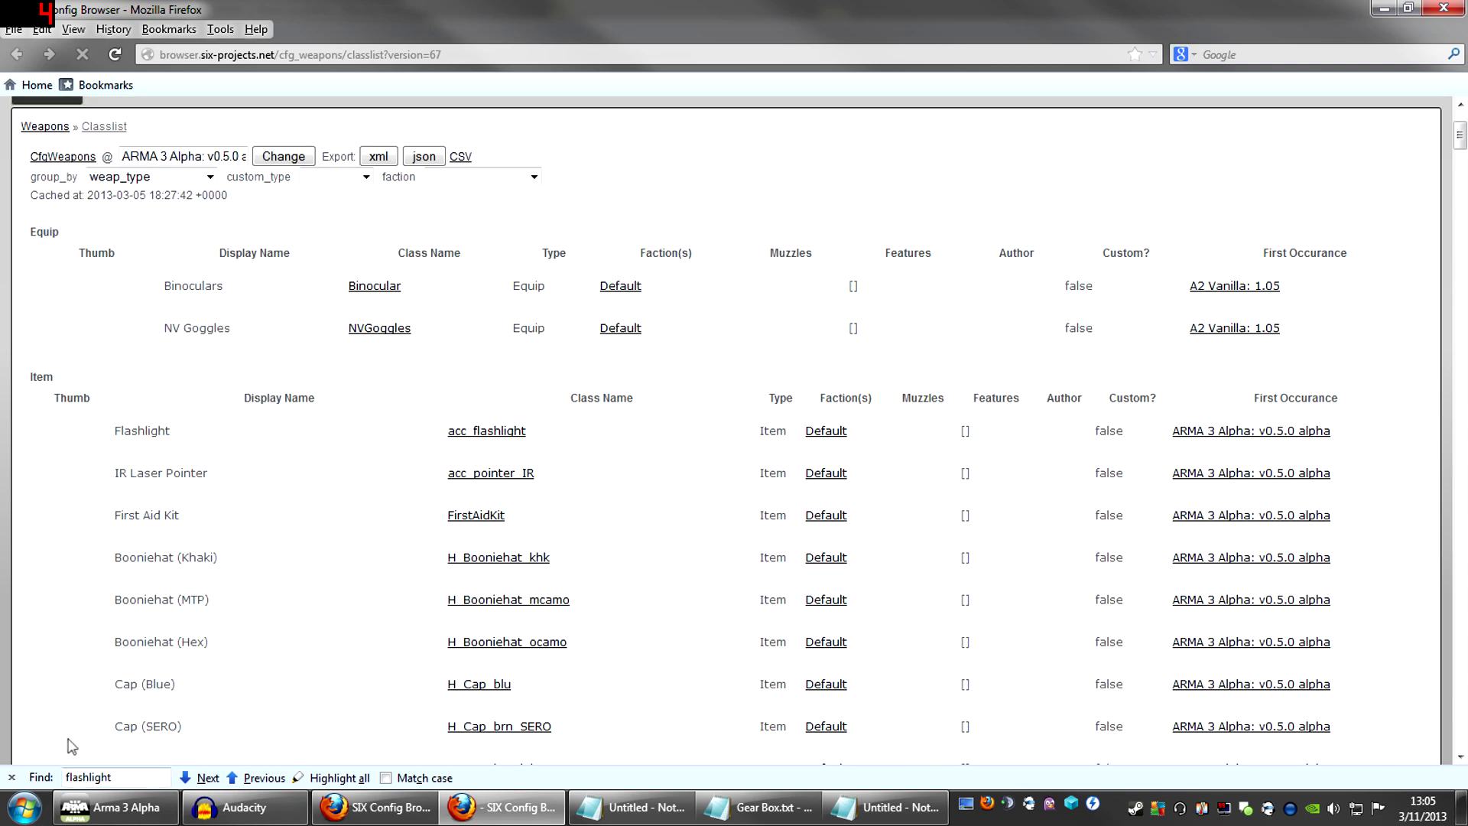
{"action": "left_click", "coordinate": [12, 776]}
Copy the class name acc_flashlight into the fourth additemcargo line and remove the stray spaces before it
{"action": "double_click", "coordinate": [489, 432]}
{"action": "key", "text": "ctrl+c"}
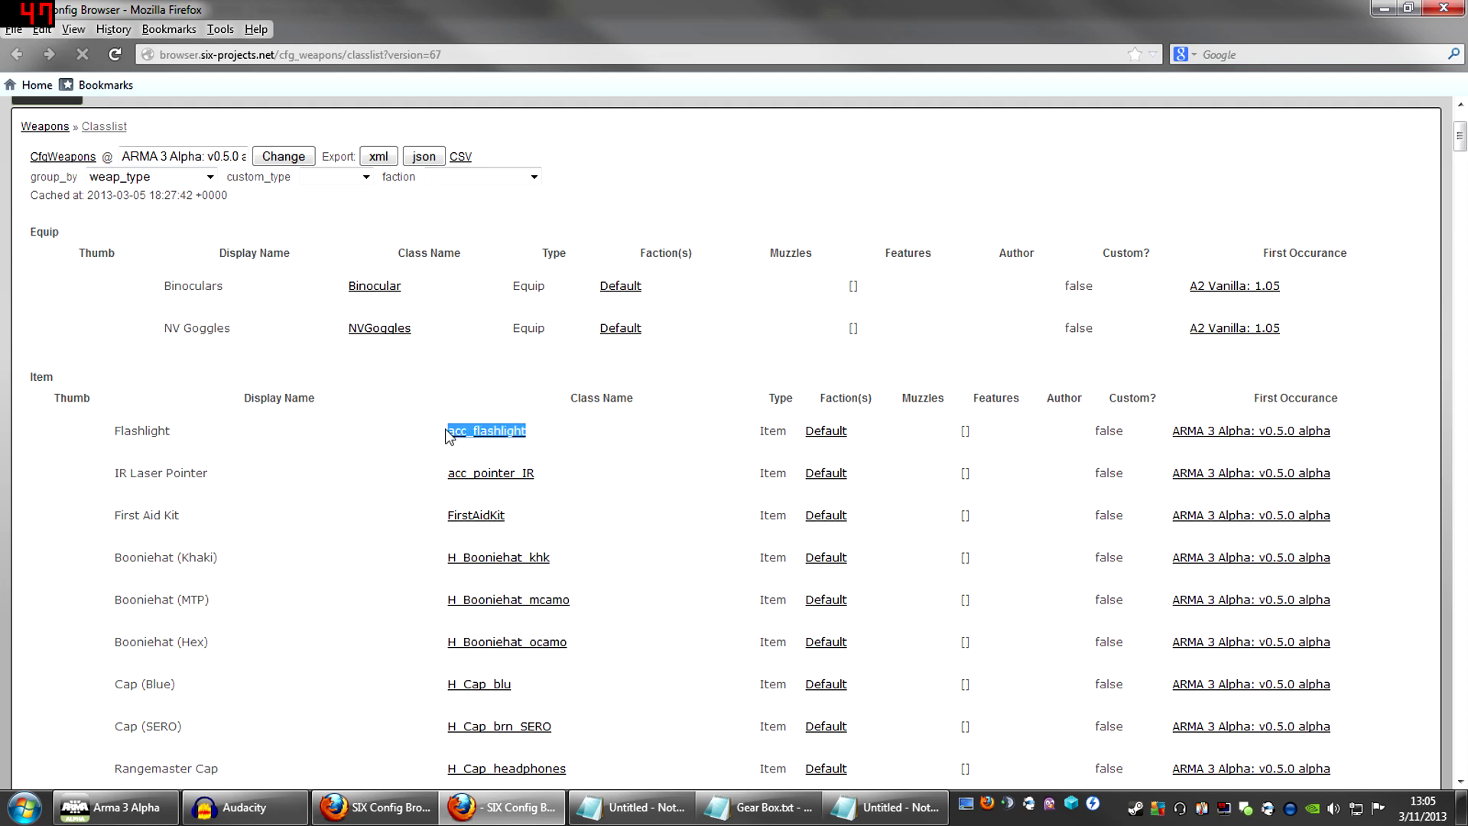
{"action": "left_click", "coordinate": [843, 815]}
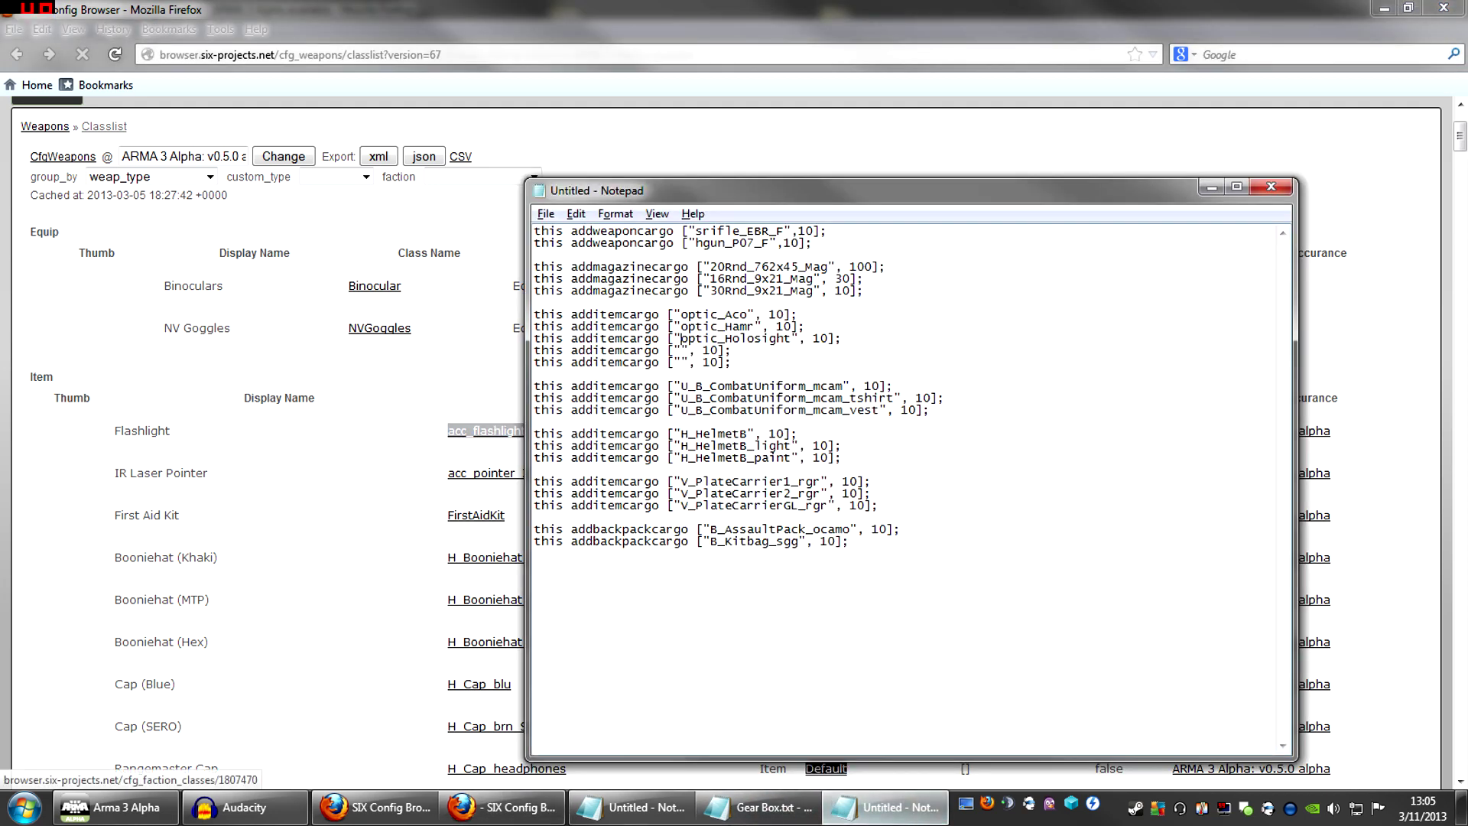
{"action": "left_click", "coordinate": [680, 350]}
{"action": "key", "text": "ctrl+v"}
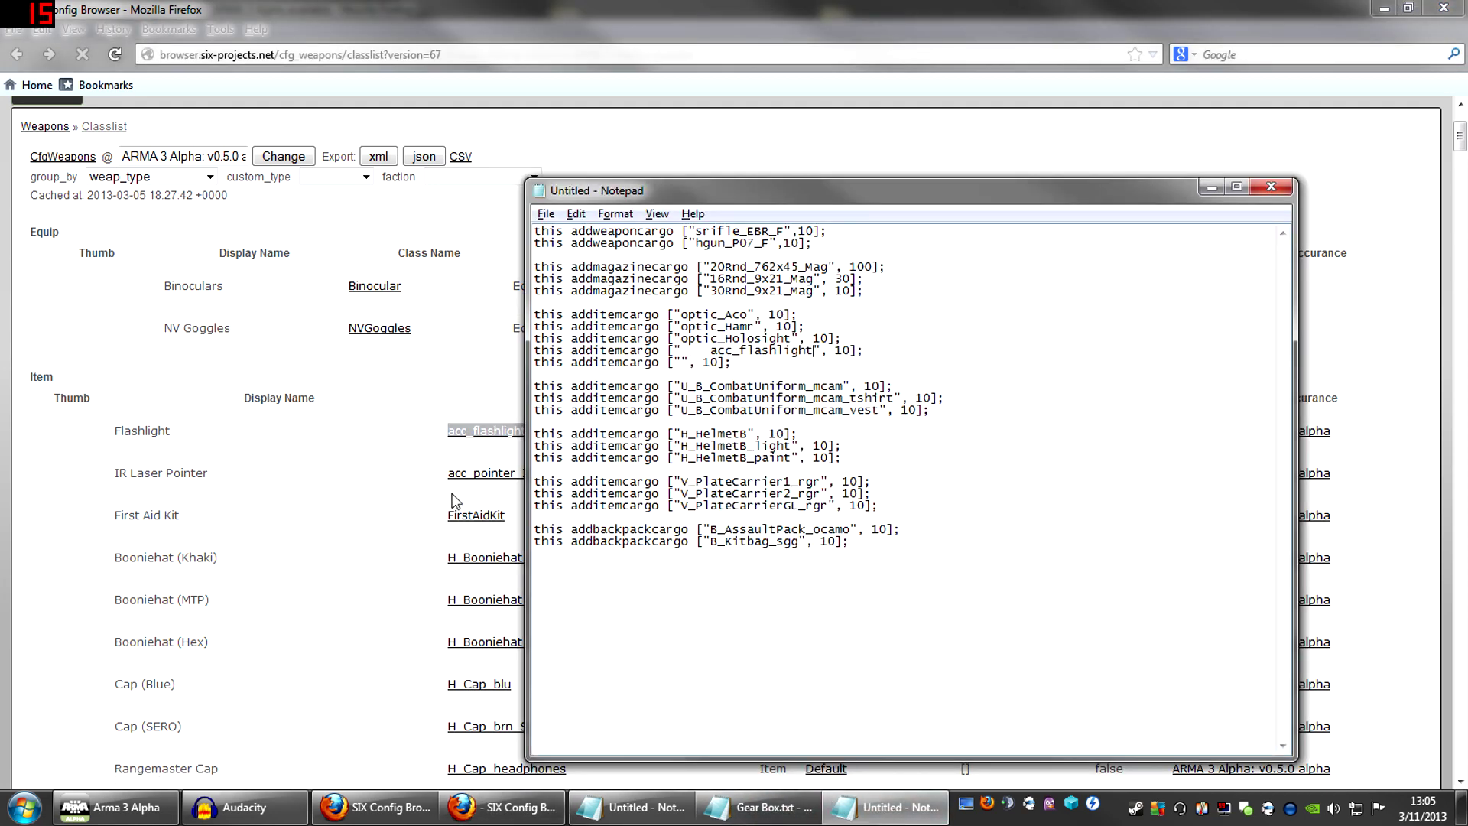
{"action": "key", "text": "BackSpace"}
Copy the IR Laser Pointer class name acc_pointer_IR into the last blank additemcargo line, undoing the paste made in the flashlight line
{"action": "left_click", "coordinate": [463, 488]}
{"action": "left_click_drag", "start_coordinate": [535, 475], "coordinate": [450, 480]}
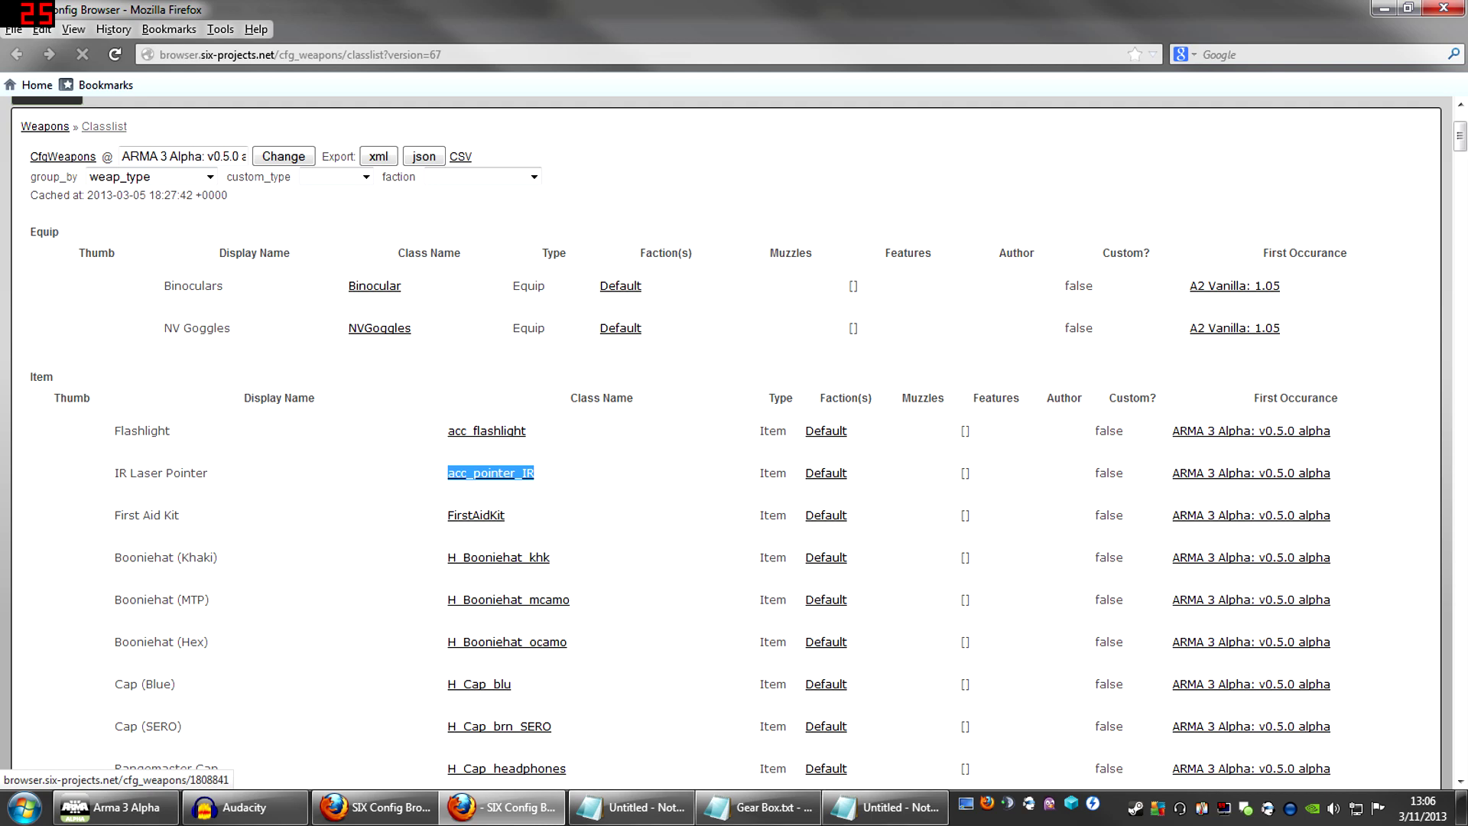
{"action": "key", "text": "ctrl+c"}
{"action": "left_click", "coordinate": [885, 808]}
{"action": "key", "text": "ctrl+v"}
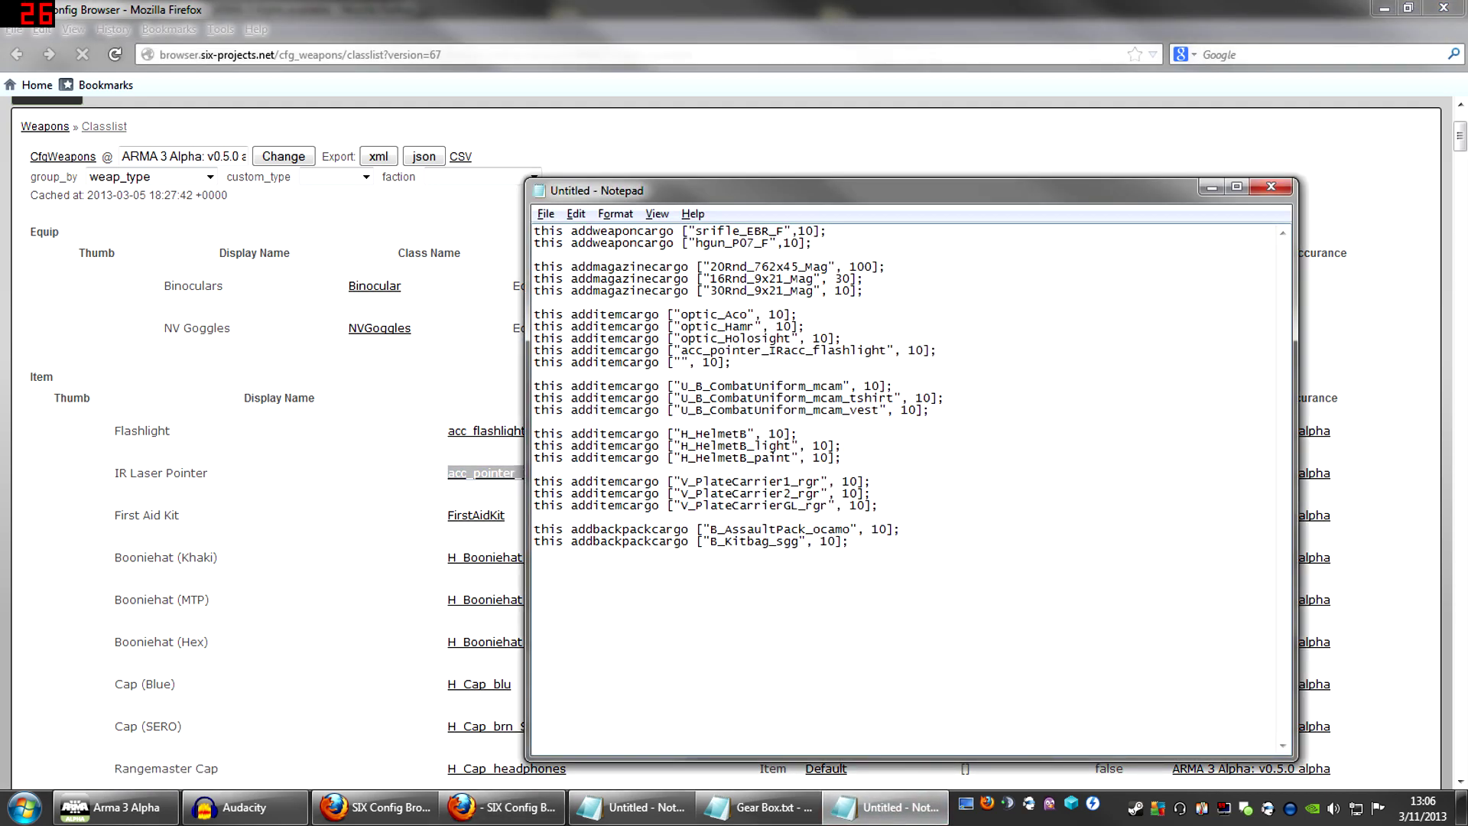
{"action": "key", "text": "ctrl+z"}
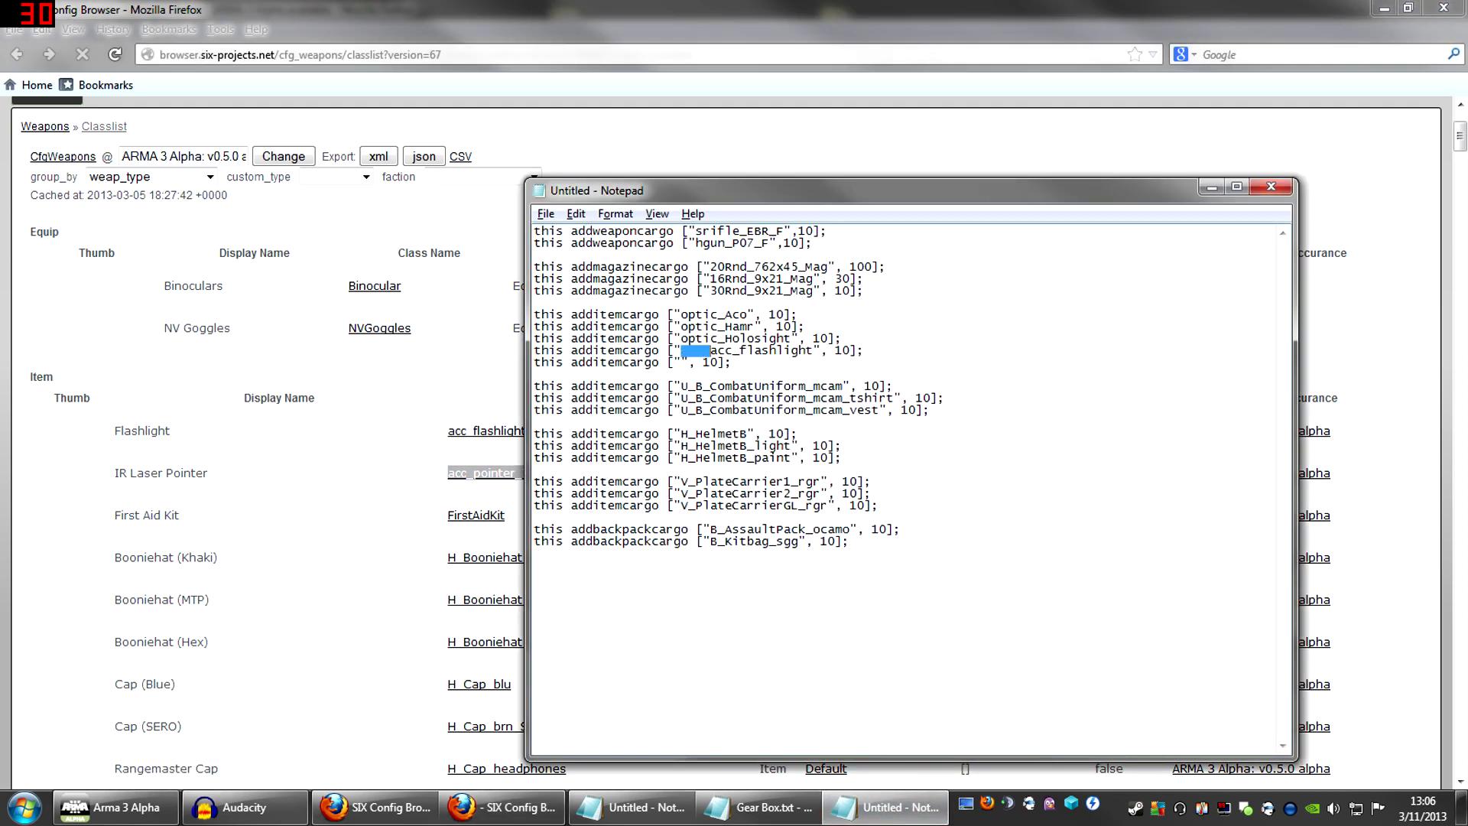
{"action": "key", "text": "Down"}
{"action": "key", "text": "ctrl+v"}
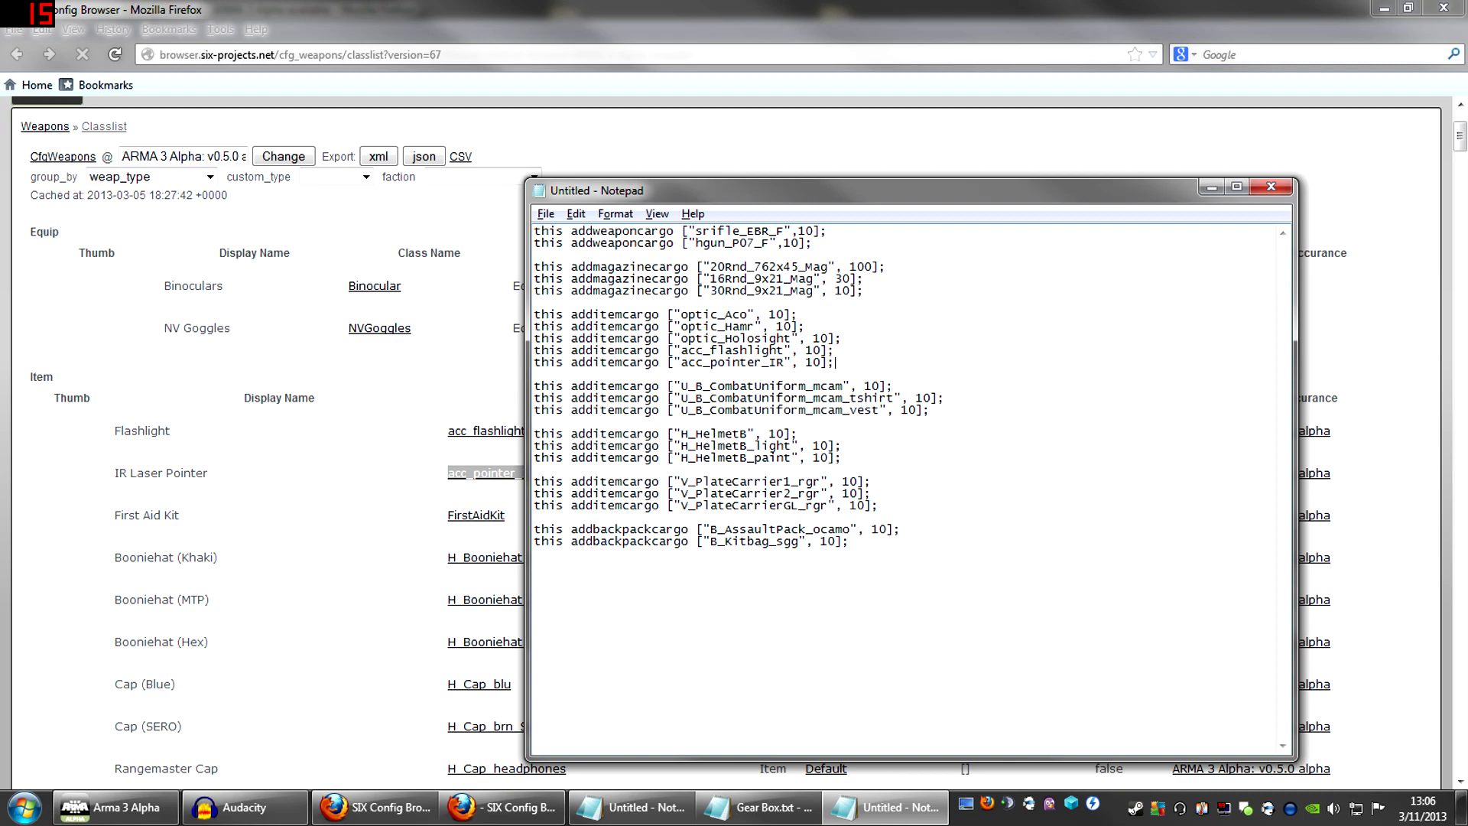
Look through the Item section of the weapons class list for other equipment, such as compass, GPS, medikit and sound suppressors
{"action": "left_click", "coordinate": [327, 601]}
{"action": "scroll", "coordinate": [306, 581], "scroll_direction": "down", "scroll_amount": 15}
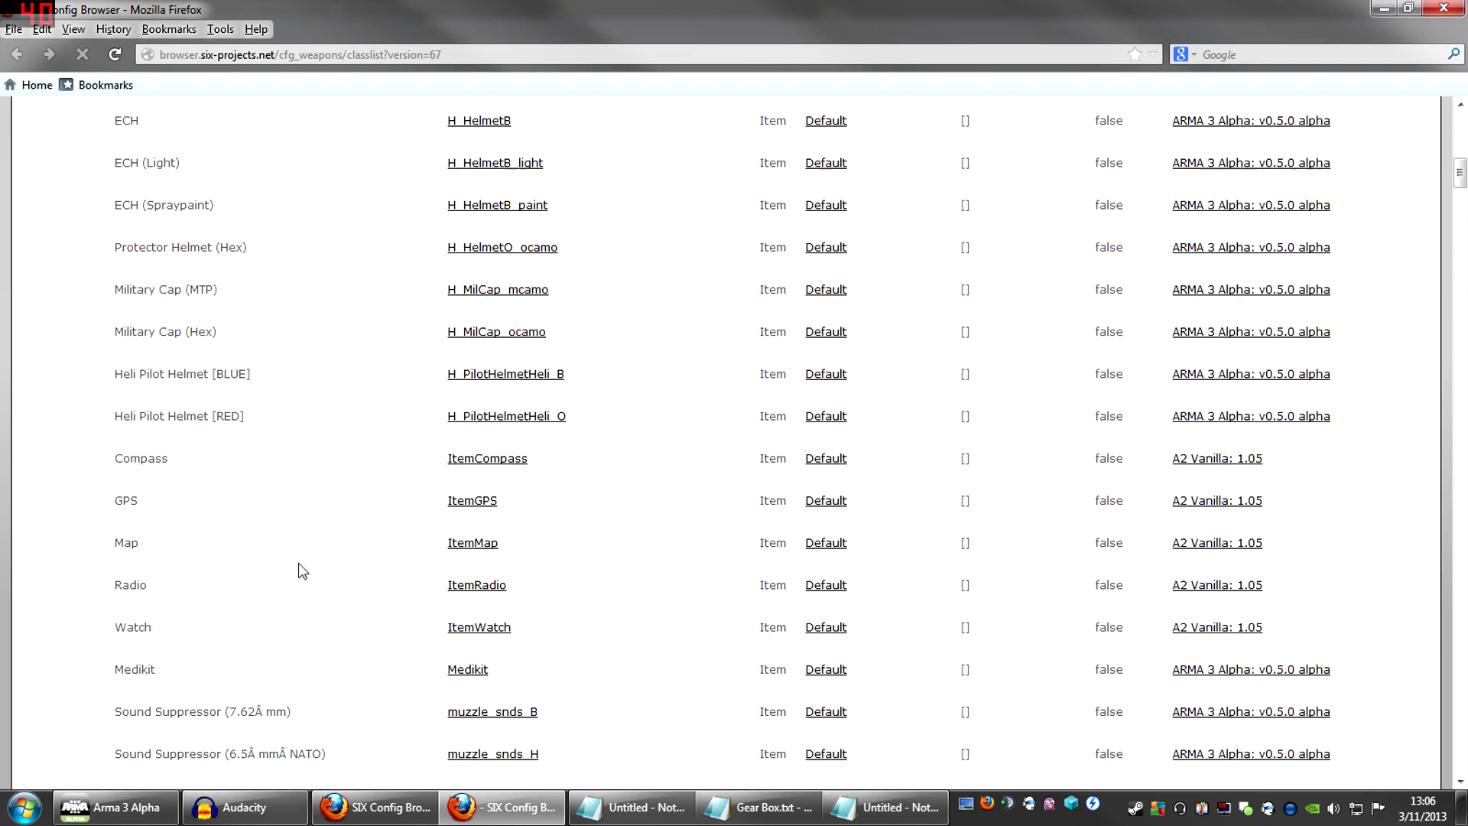
{"action": "scroll", "coordinate": [303, 571], "scroll_direction": "down", "scroll_amount": 5}
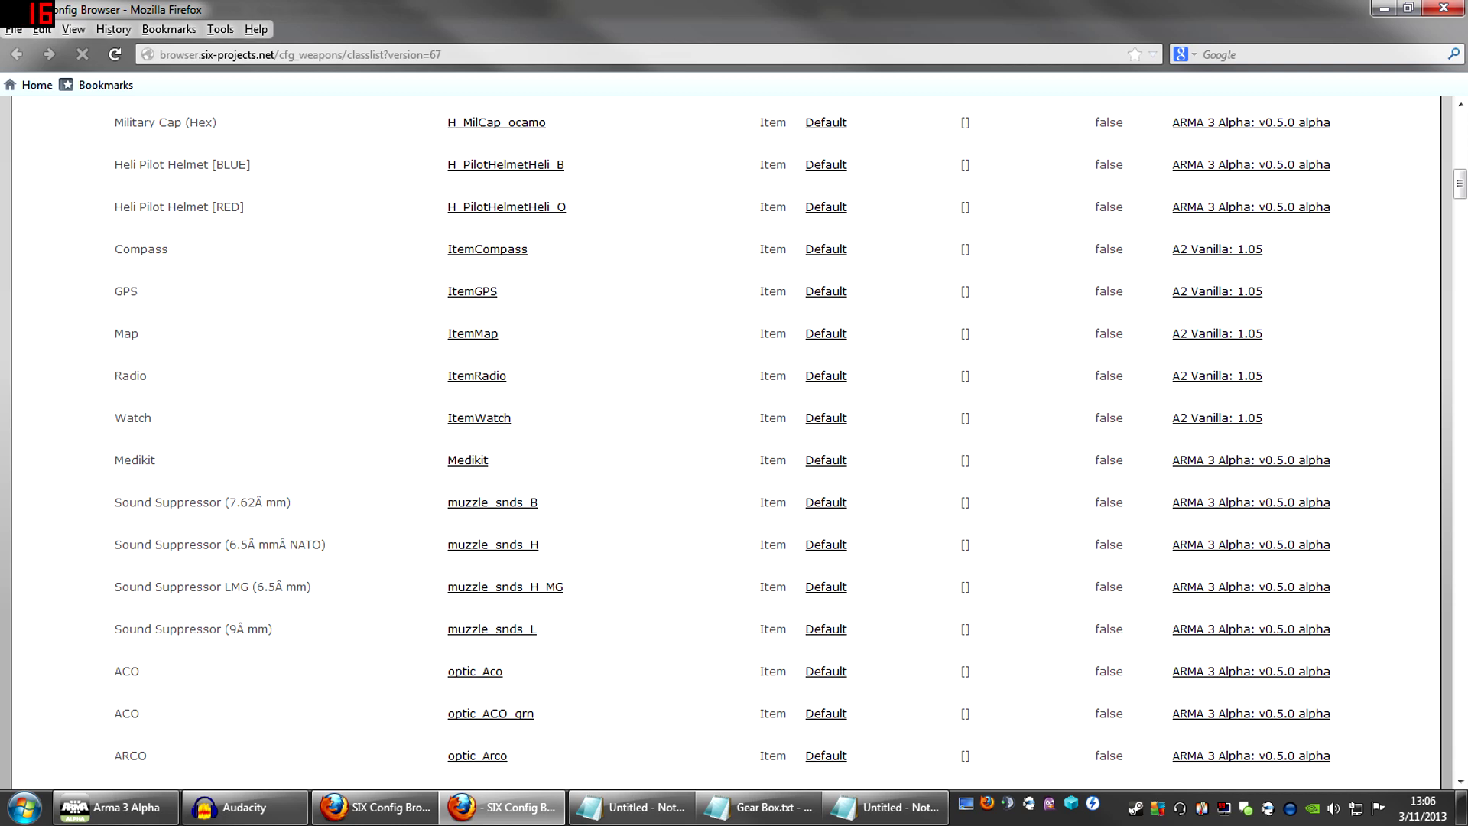
{"action": "scroll", "coordinate": [243, 440], "scroll_direction": "up", "scroll_amount": 3}
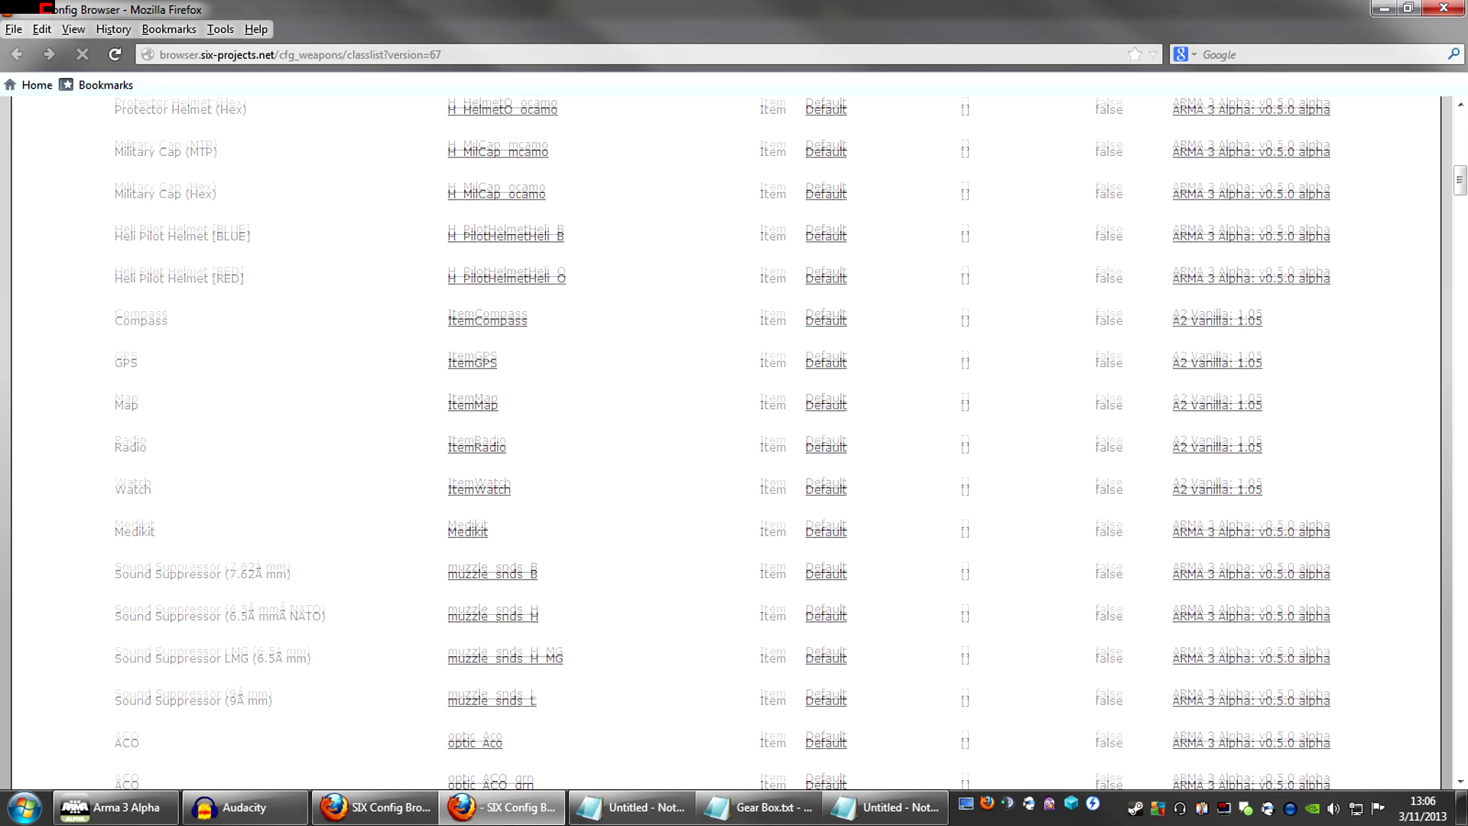
{"action": "scroll", "coordinate": [243, 442], "scroll_direction": "down", "scroll_amount": 3}
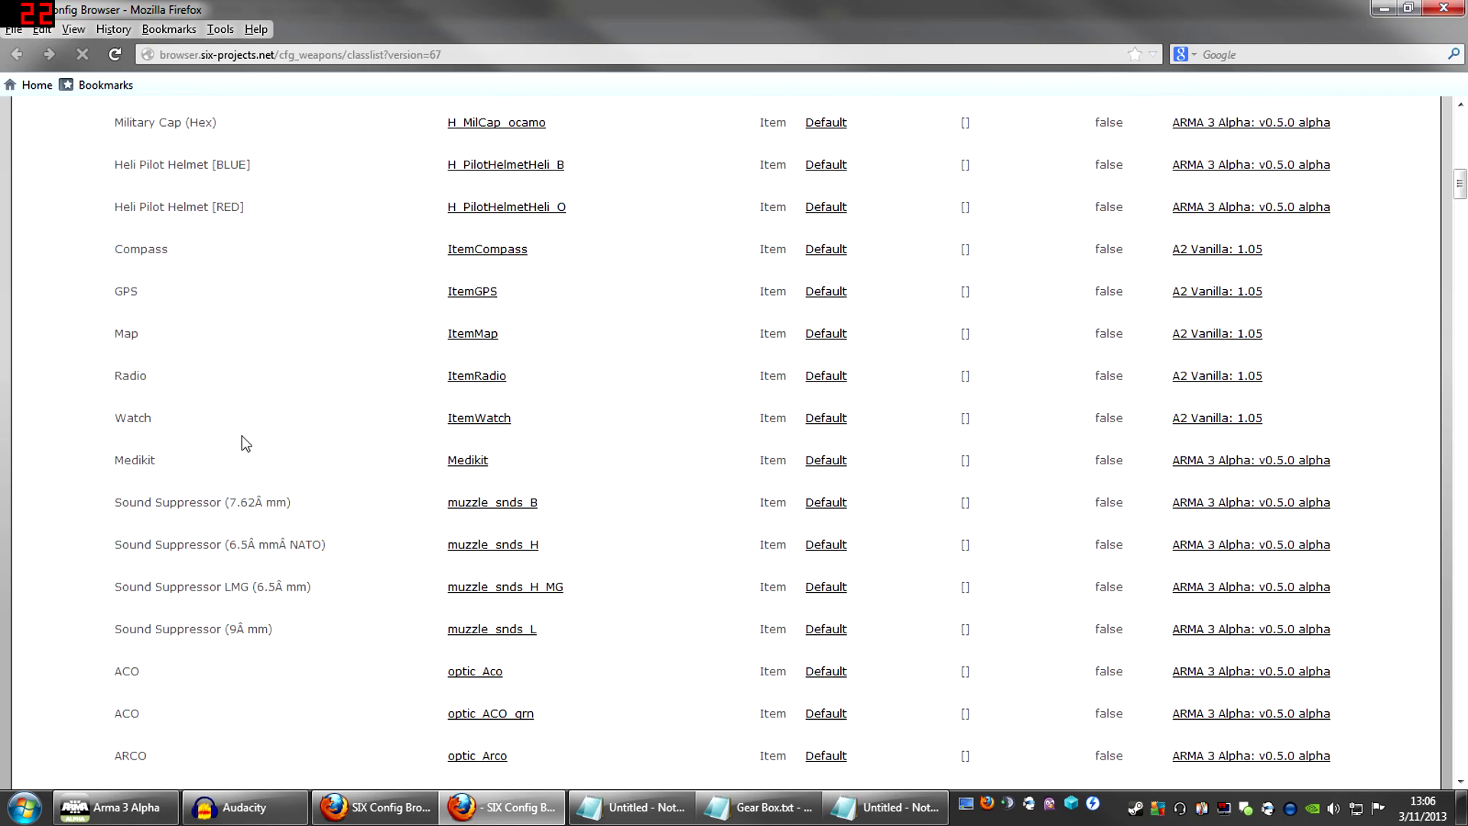
{"action": "scroll", "coordinate": [241, 435], "scroll_direction": "down", "scroll_amount": 20}
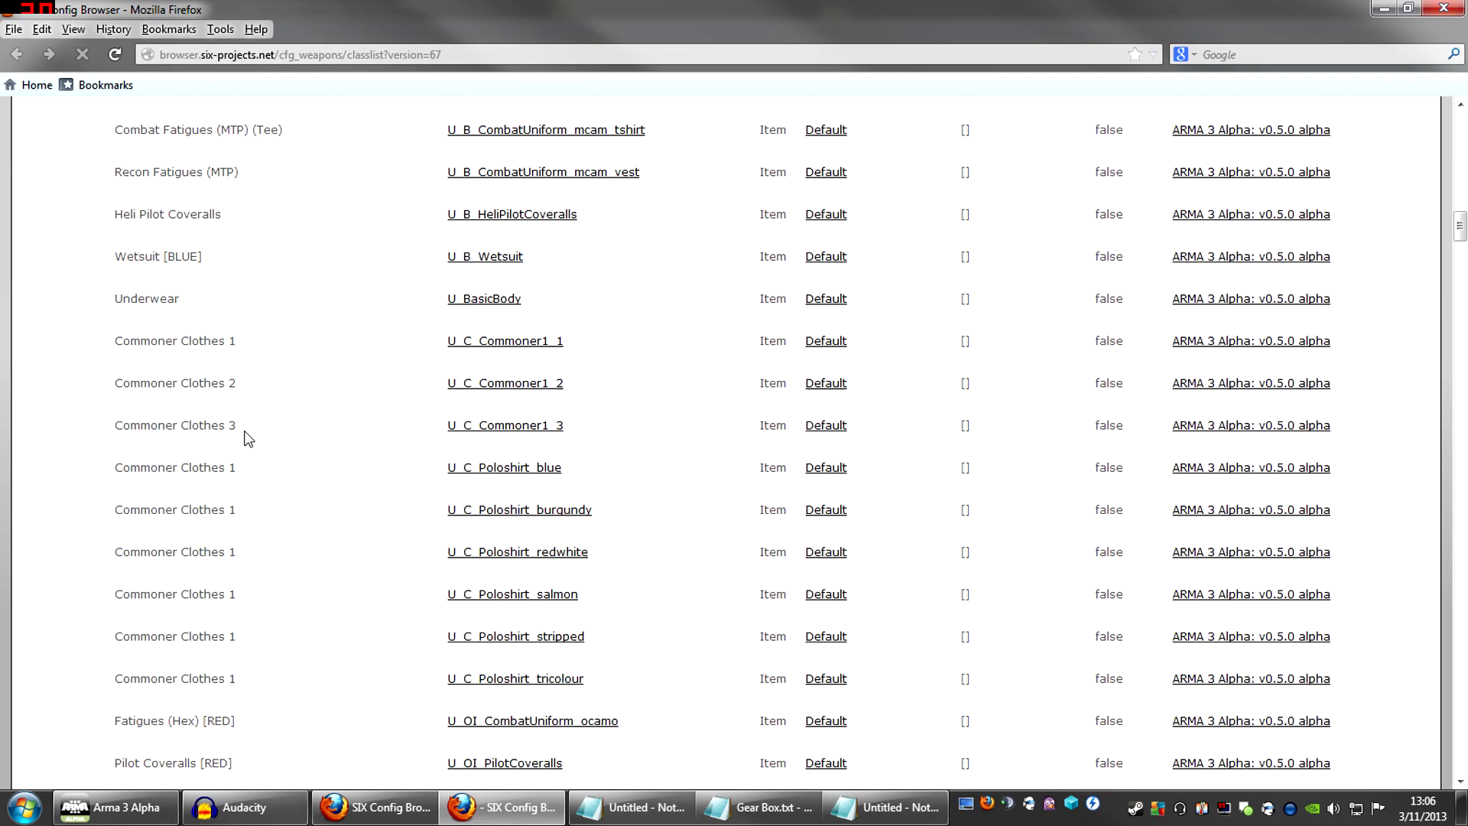
{"action": "scroll", "coordinate": [298, 446], "scroll_direction": "down", "scroll_amount": 12}
{"action": "scroll", "coordinate": [301, 445], "scroll_direction": "up", "scroll_amount": 6}
{"action": "scroll", "coordinate": [301, 445], "scroll_direction": "up", "scroll_amount": 20}
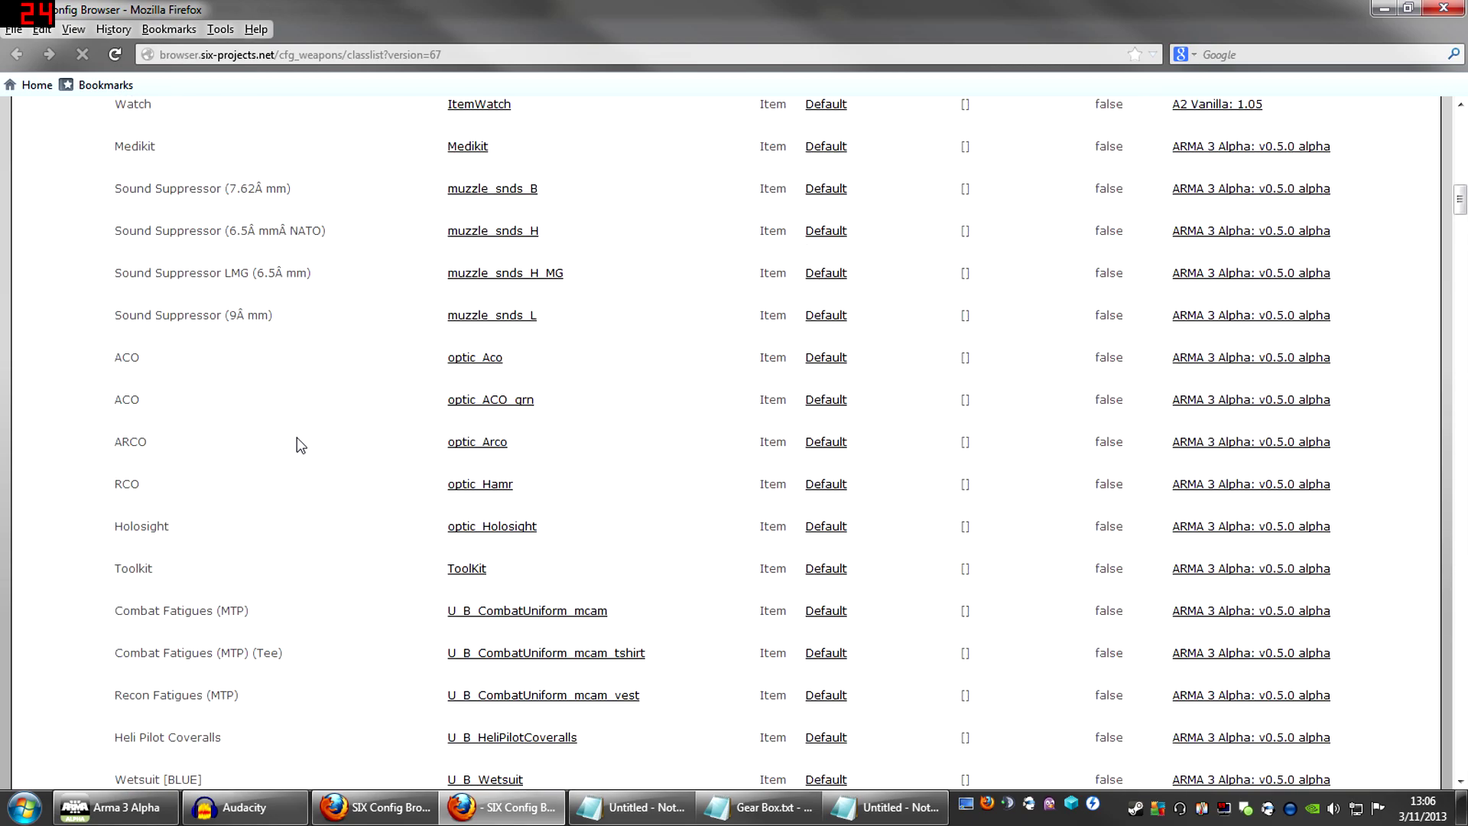
Copy the whole untitled script and replace the [BLUE] Supply box's initialization code with it in the Arma 3 editor
{"action": "left_click", "coordinate": [877, 818]}
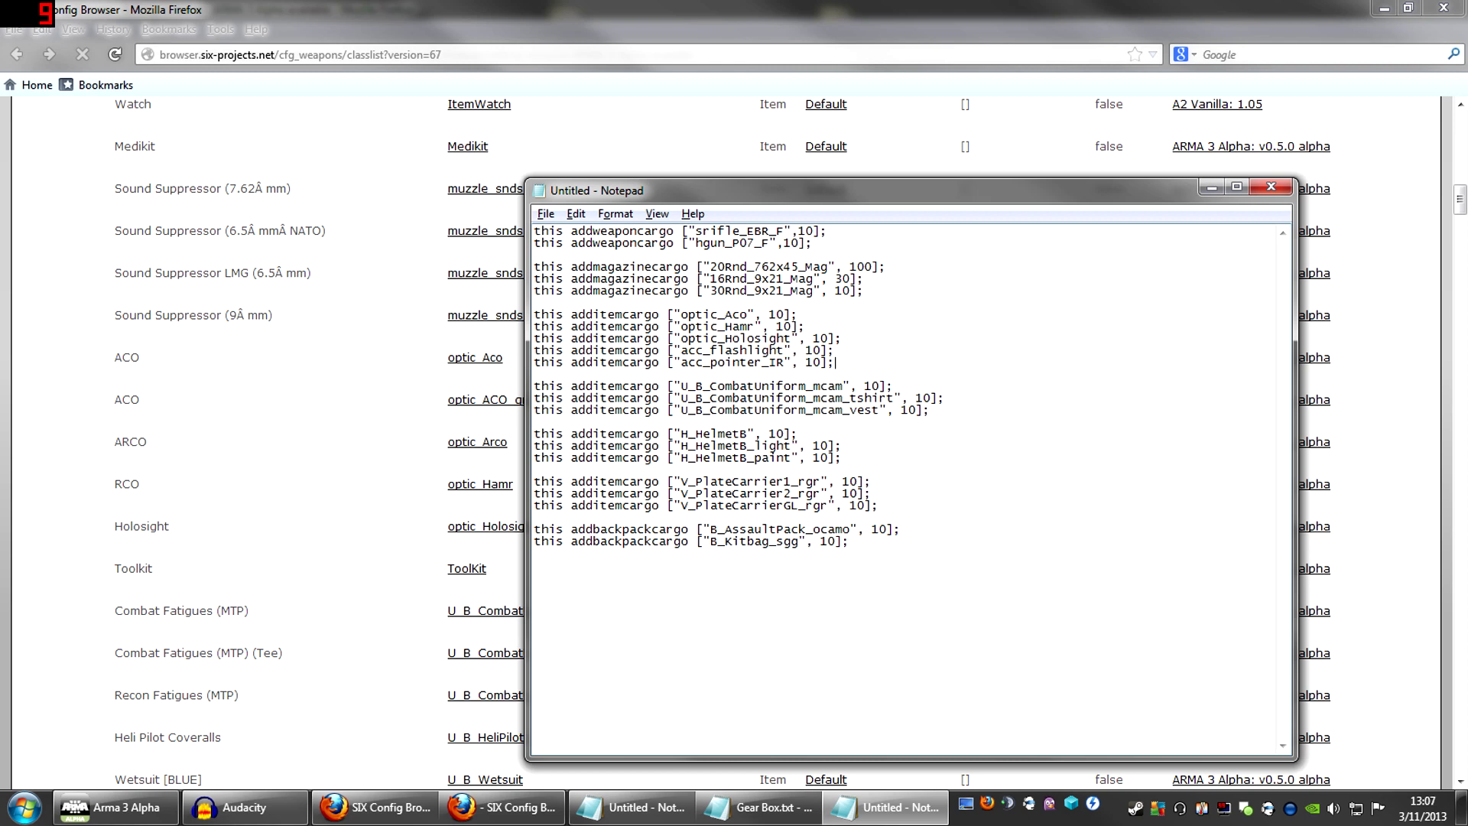
{"action": "key", "text": "ctrl+a"}
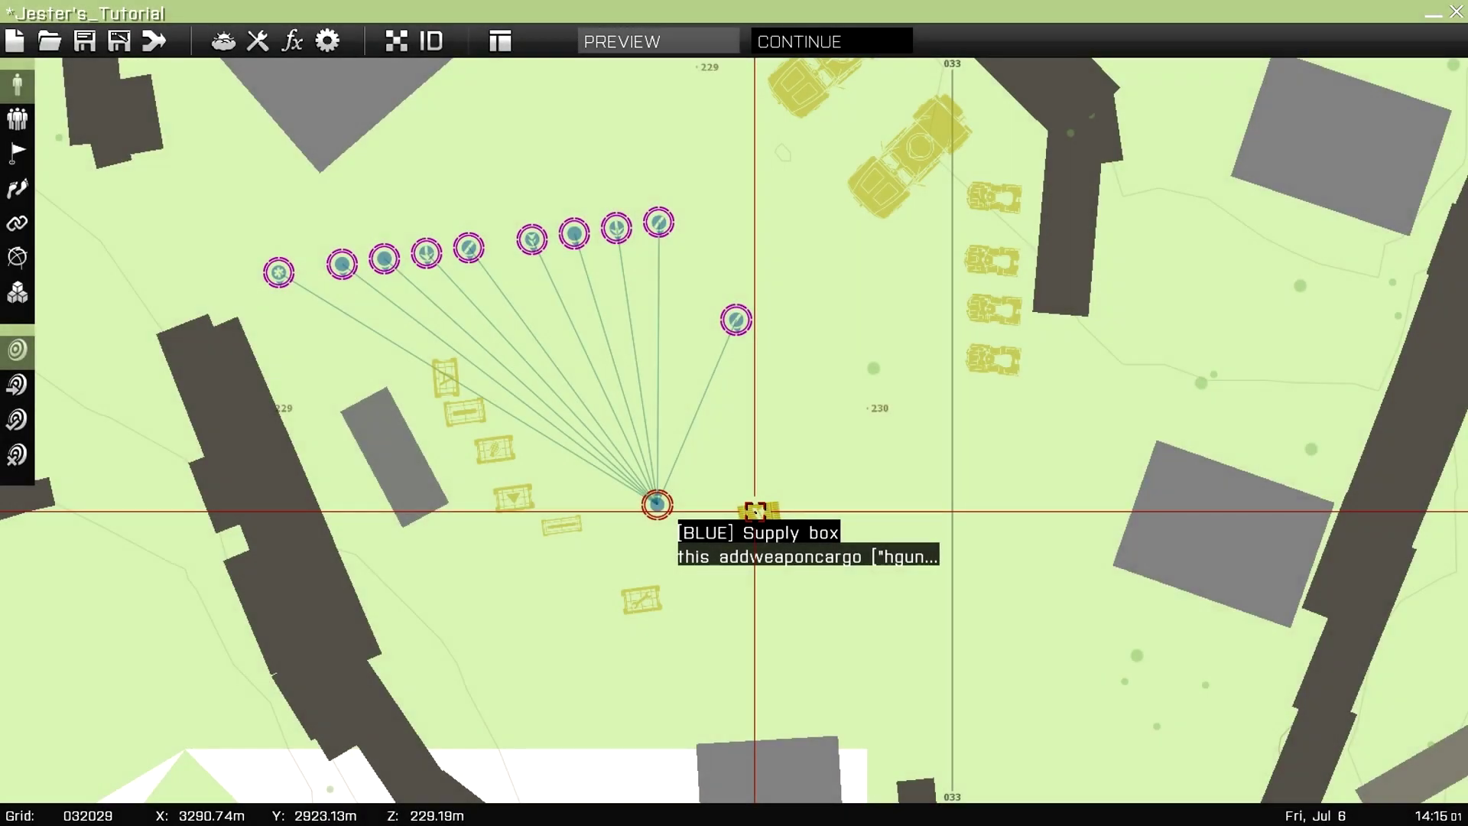
{"action": "double_click", "coordinate": [754, 511]}
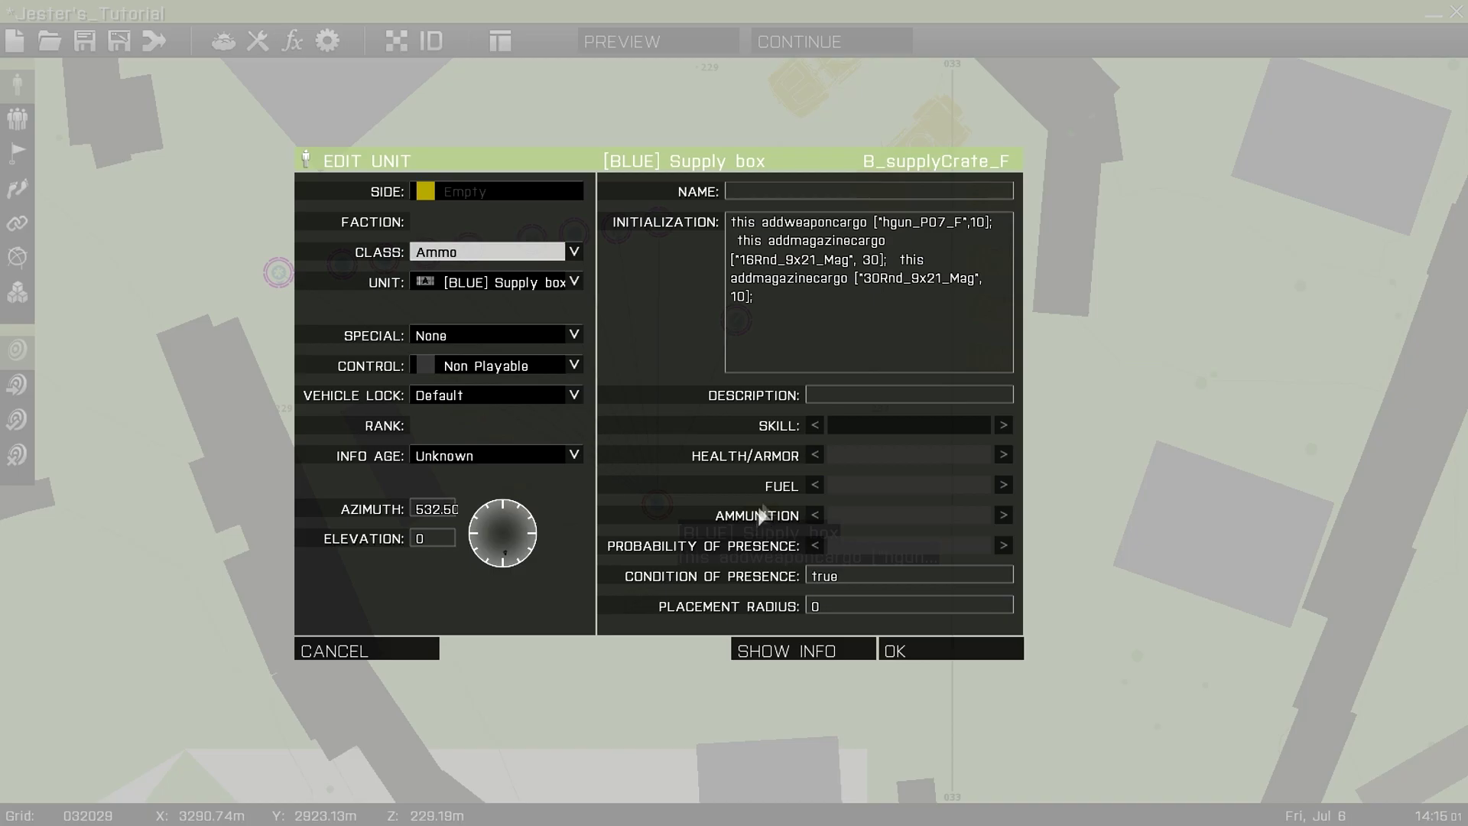
{"action": "left_click", "coordinate": [879, 344]}
{"action": "key", "text": "ctrl+a"}
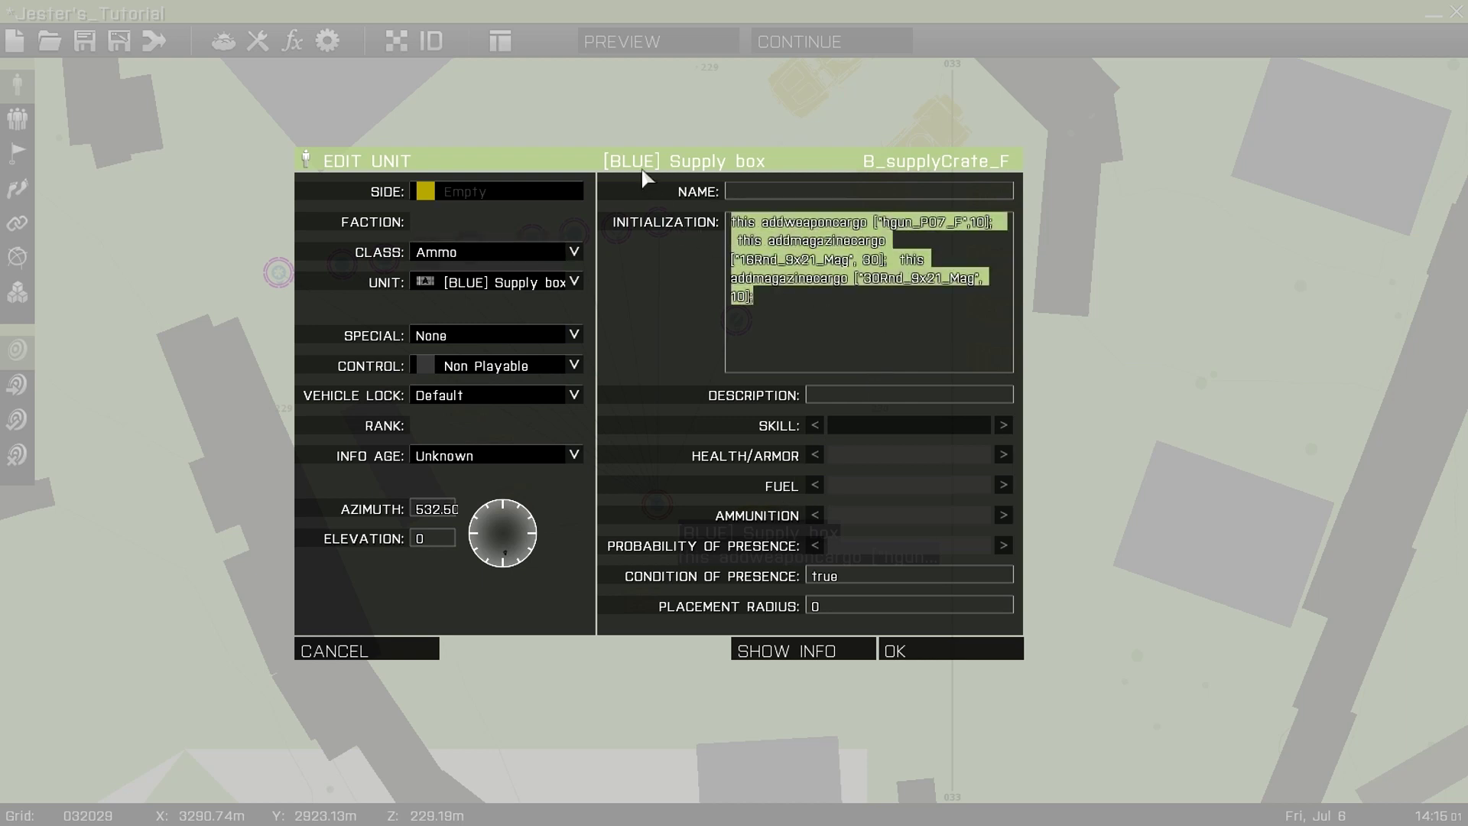
{"action": "key", "text": "Delete"}
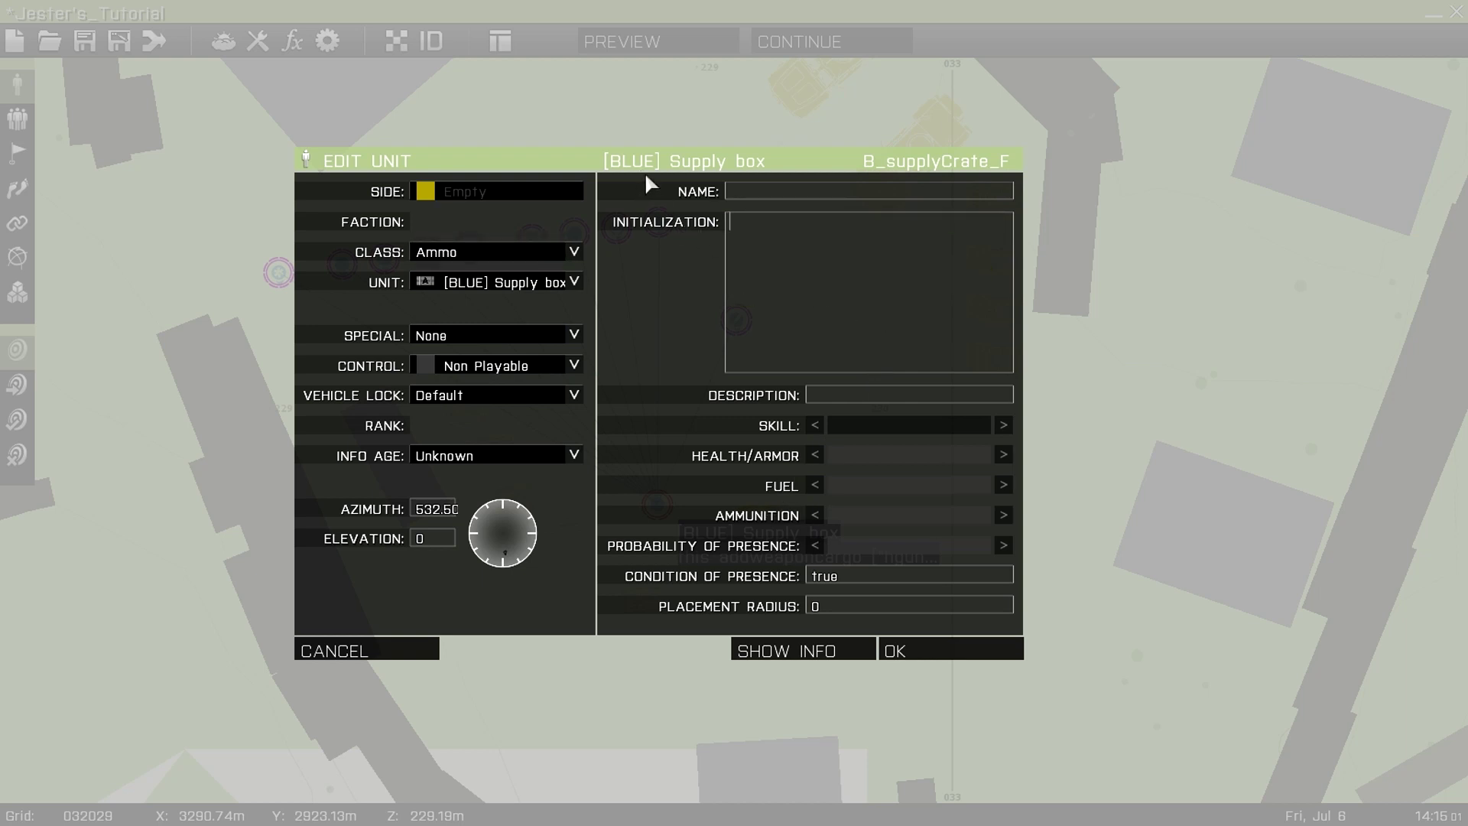
{"action": "key", "text": "ctrl+v"}
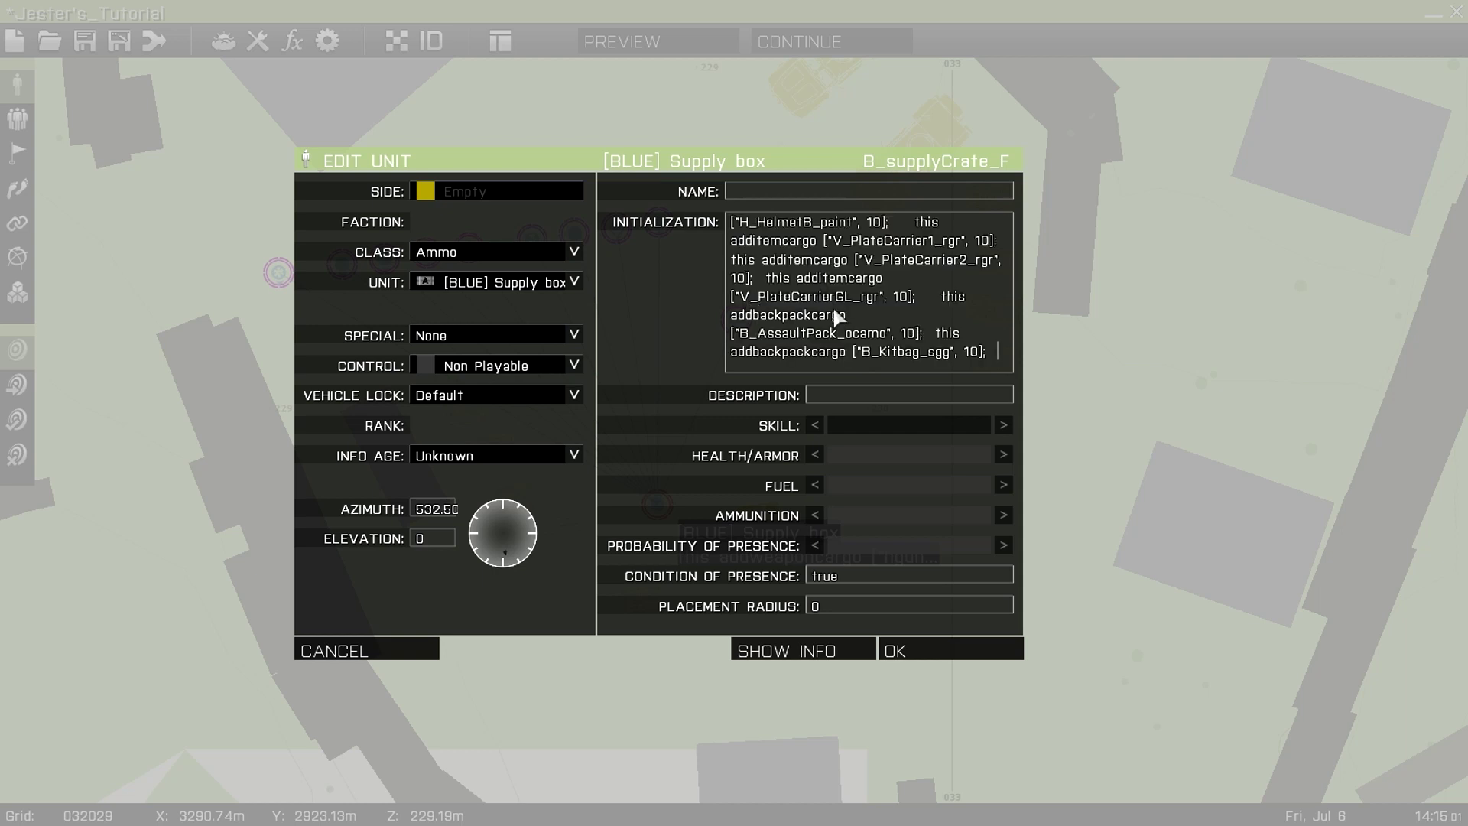
Check the pasted cargo commands back to the first line of the initialization code and accept the supply box settings
{"action": "key", "text": "Up"}
{"action": "key", "text": "Up"}
{"action": "key", "text": "Up"}
{"action": "key", "text": "Up"}
{"action": "key", "text": "Up"}
{"action": "key", "text": "Up"}
{"action": "key", "text": "Up"}
{"action": "key", "text": "Up"}
{"action": "key", "text": "Up"}
{"action": "key", "text": "Up"}
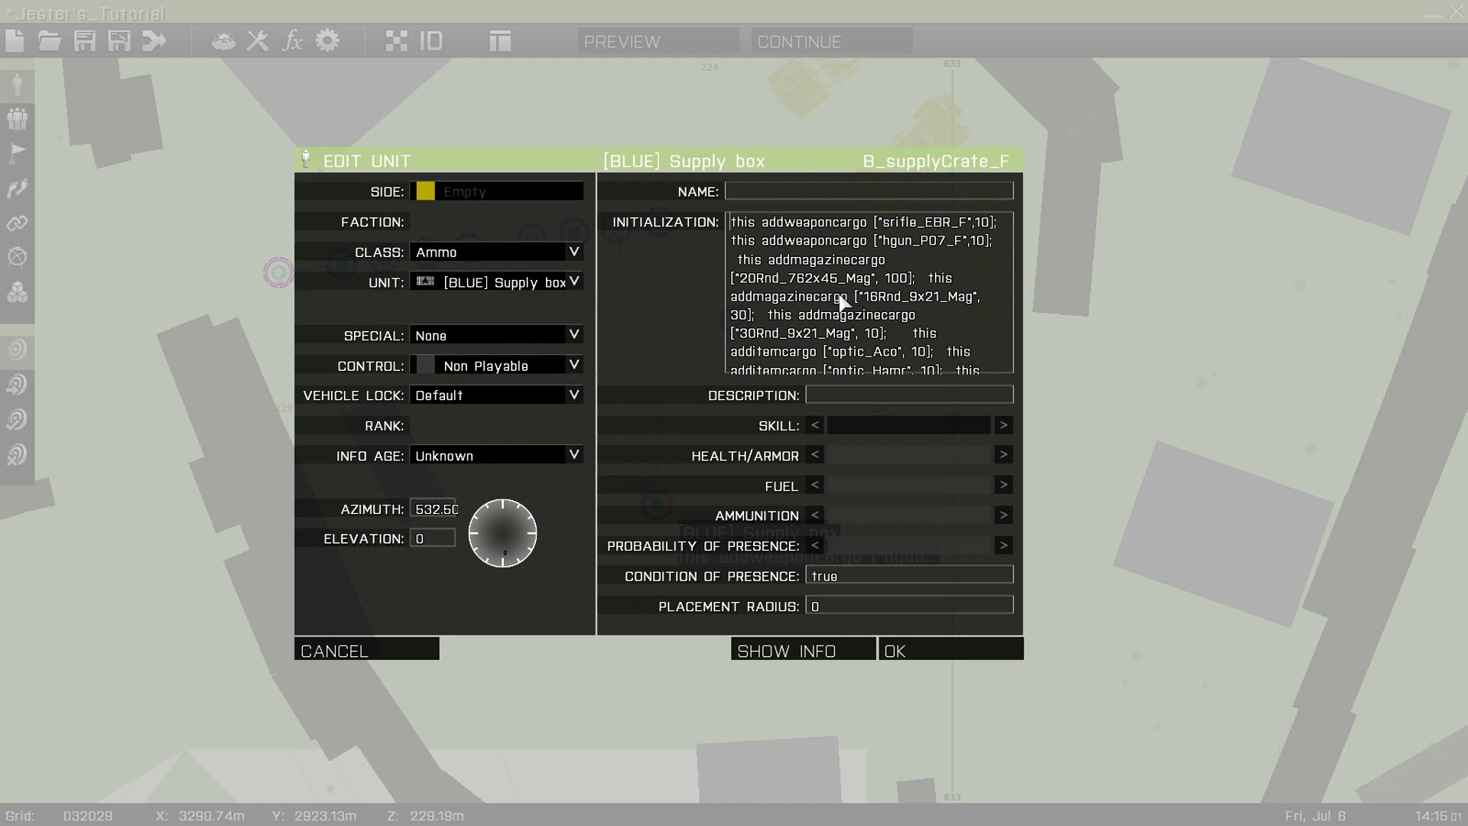
{"action": "left_click", "coordinate": [927, 657]}
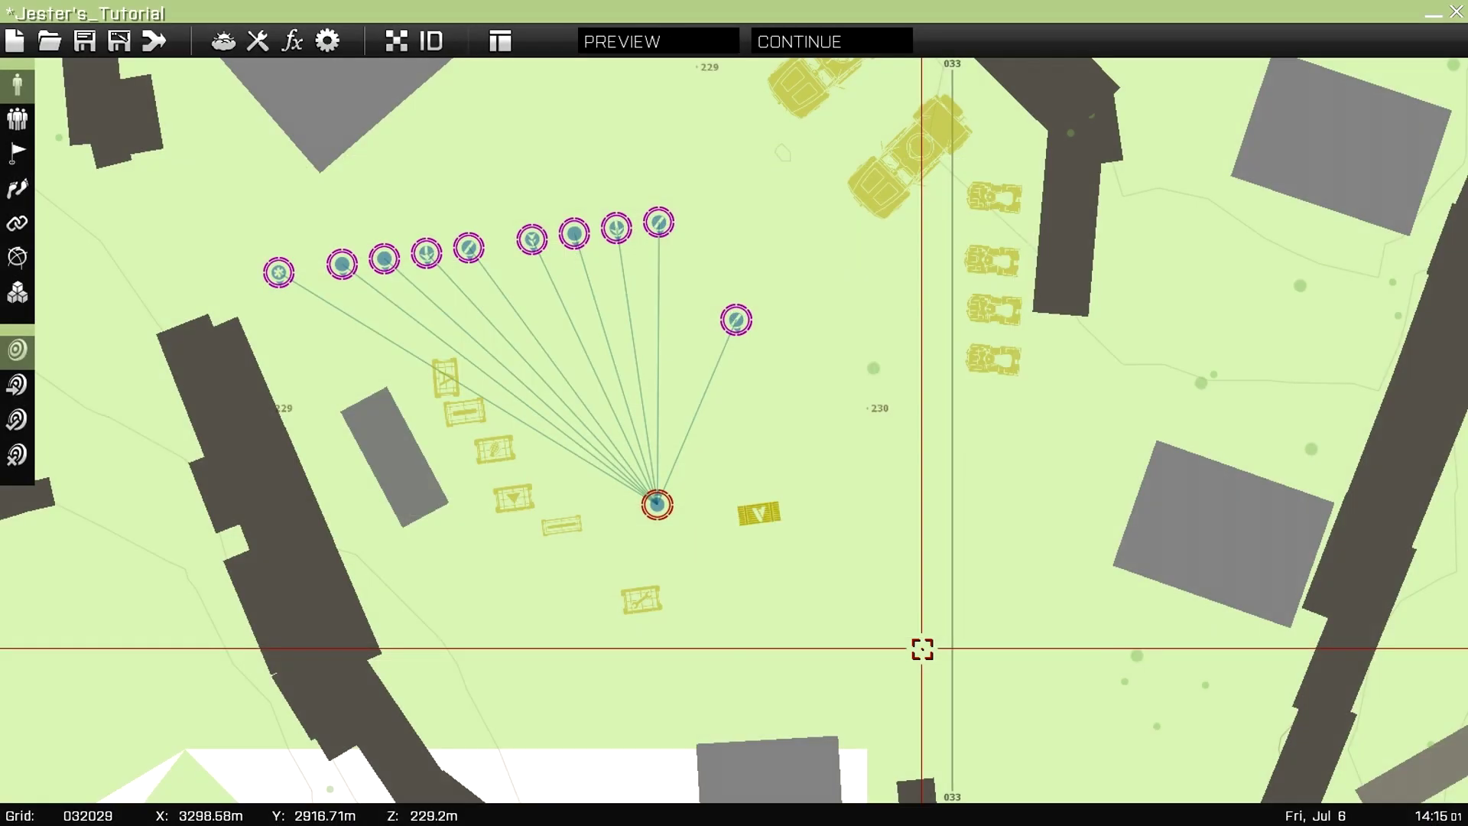
Preview the mission and order the whole squad to move away to the left
{"action": "left_click", "coordinate": [628, 48]}
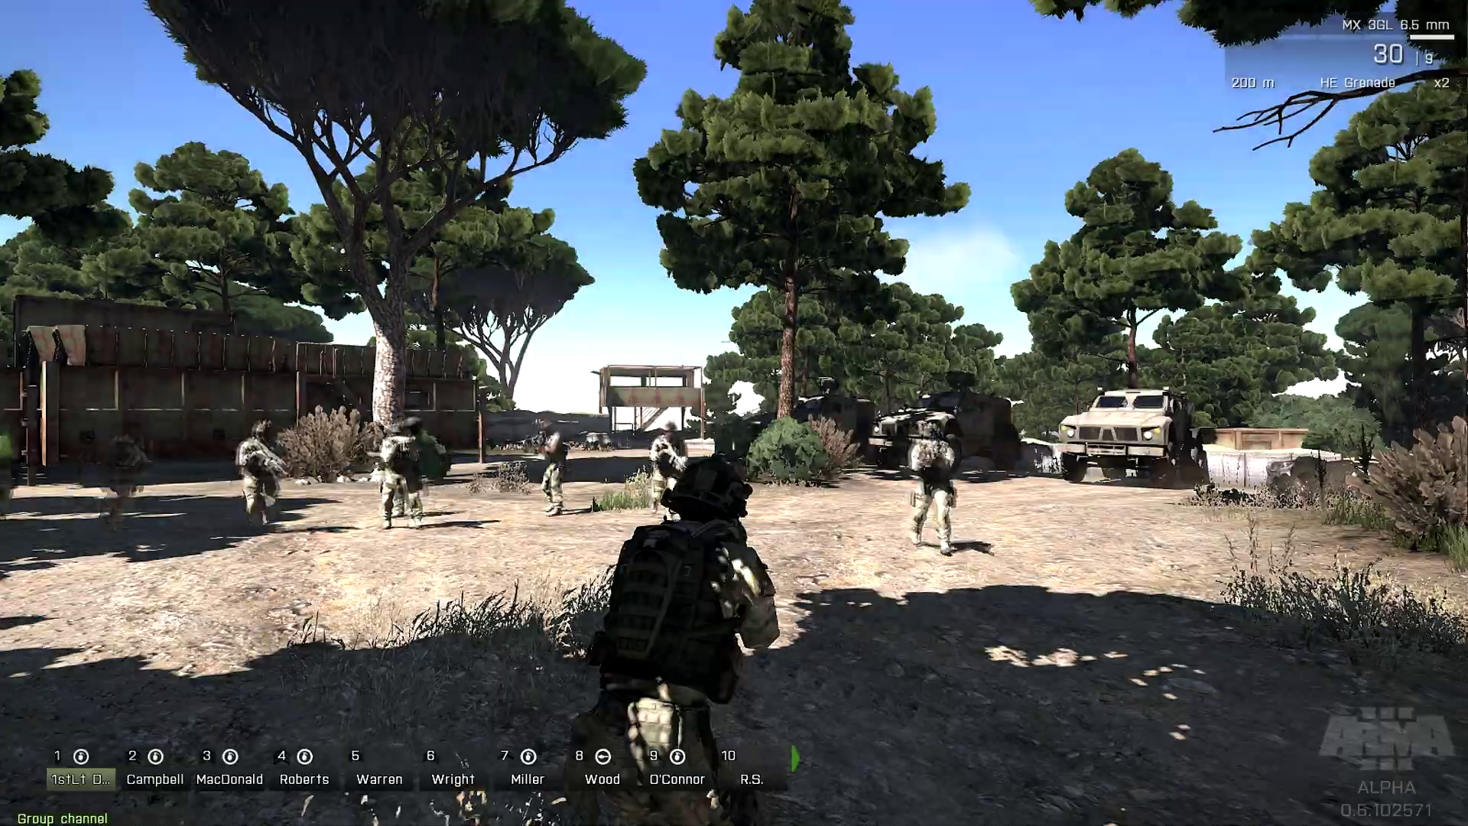
{"action": "key", "text": "grave"}
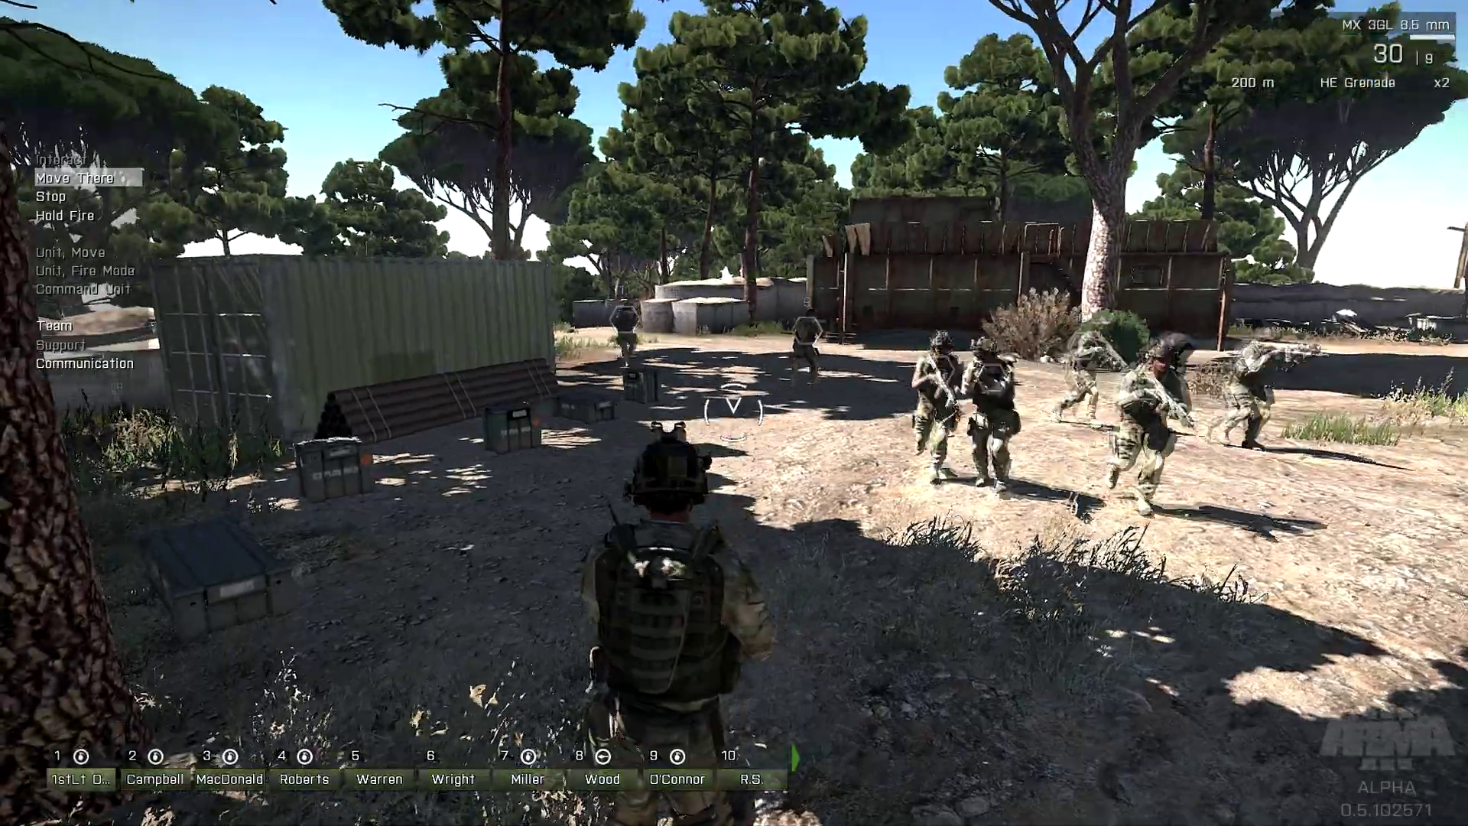
{"action": "key", "text": "space"}
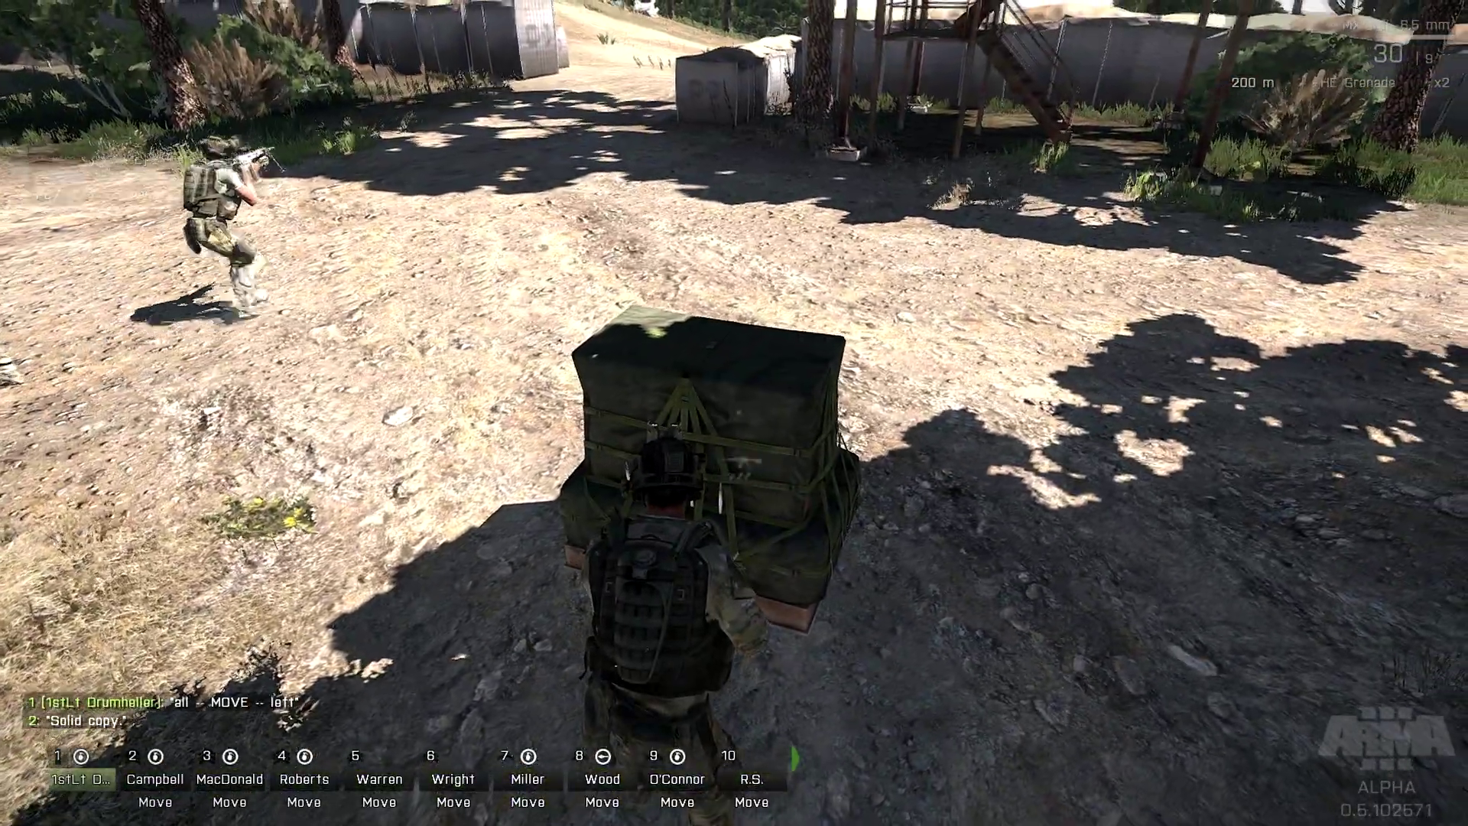
Open the supply crate's inventory and examine its backpacks, magazines, vests, helmets, uniforms, attachments and weapons
{"action": "key", "text": "i"}
{"action": "scroll", "coordinate": [479, 412], "scroll_direction": "down", "scroll_amount": 3}
{"action": "scroll", "coordinate": [480, 416], "scroll_direction": "down", "scroll_amount": 5}
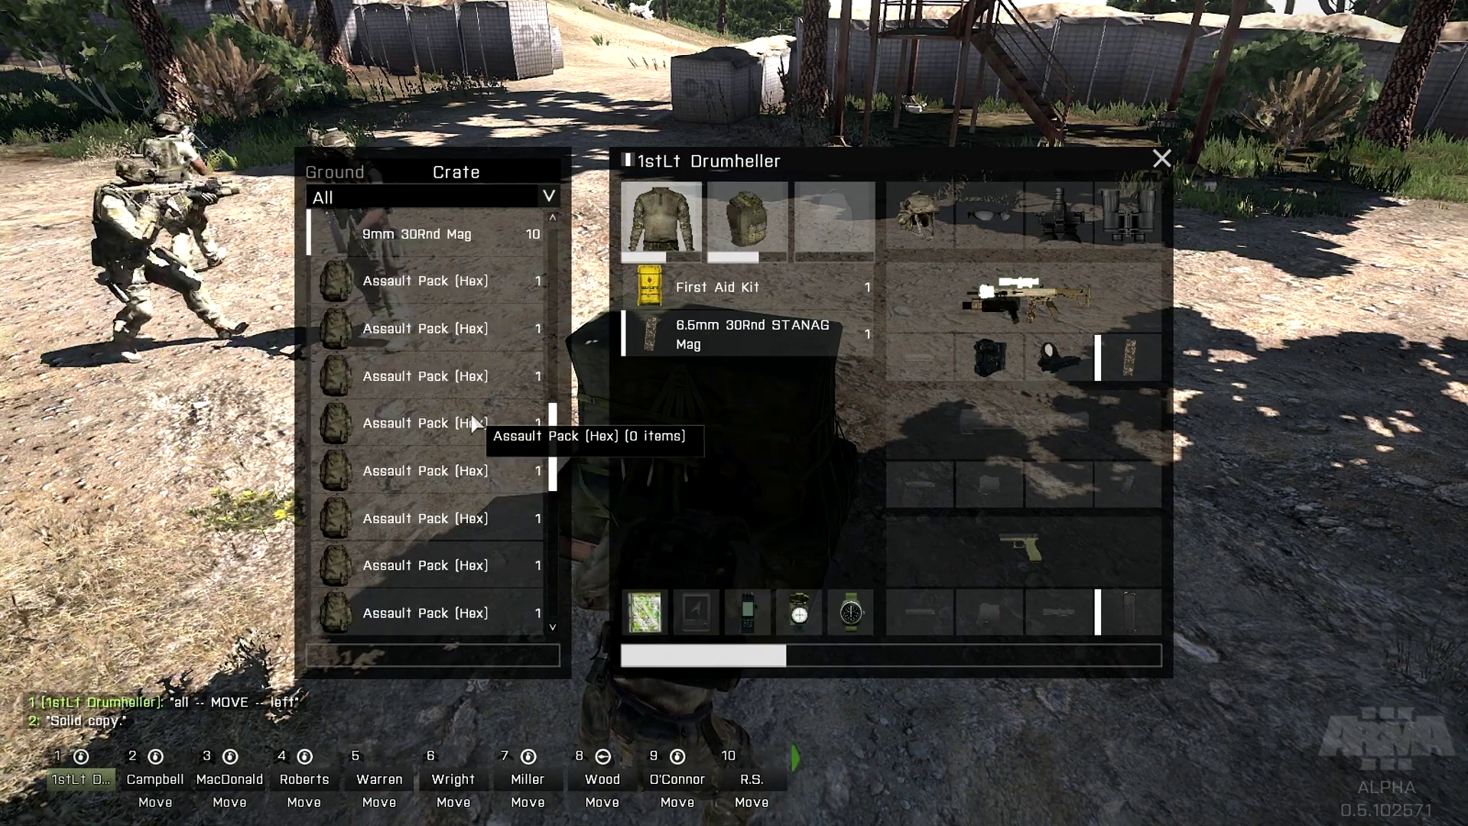
{"action": "scroll", "coordinate": [473, 420], "scroll_direction": "down", "scroll_amount": 6}
{"action": "scroll", "coordinate": [467, 417], "scroll_direction": "up", "scroll_amount": 2}
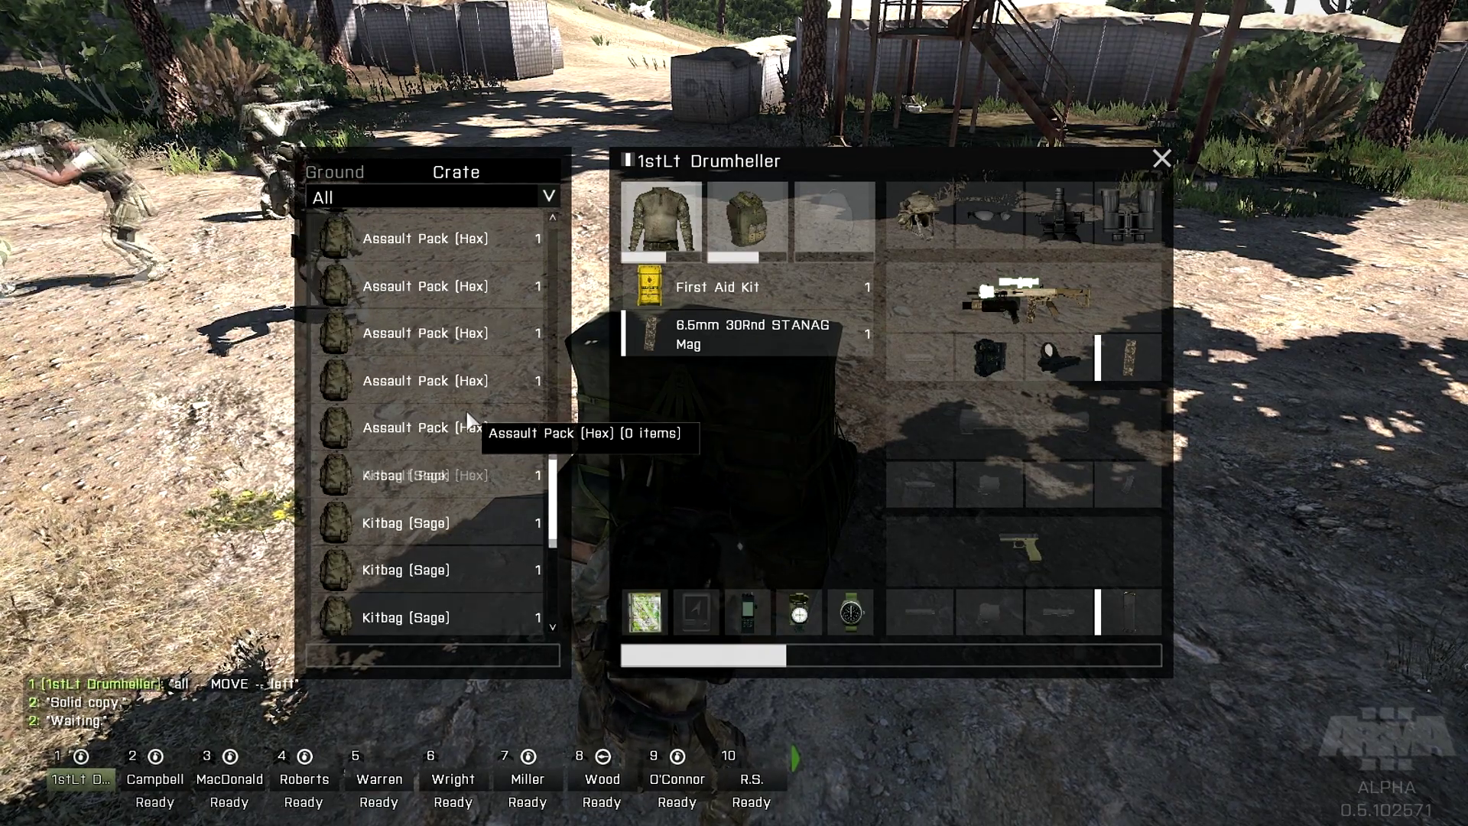
{"action": "scroll", "coordinate": [468, 497], "scroll_direction": "down", "scroll_amount": 3}
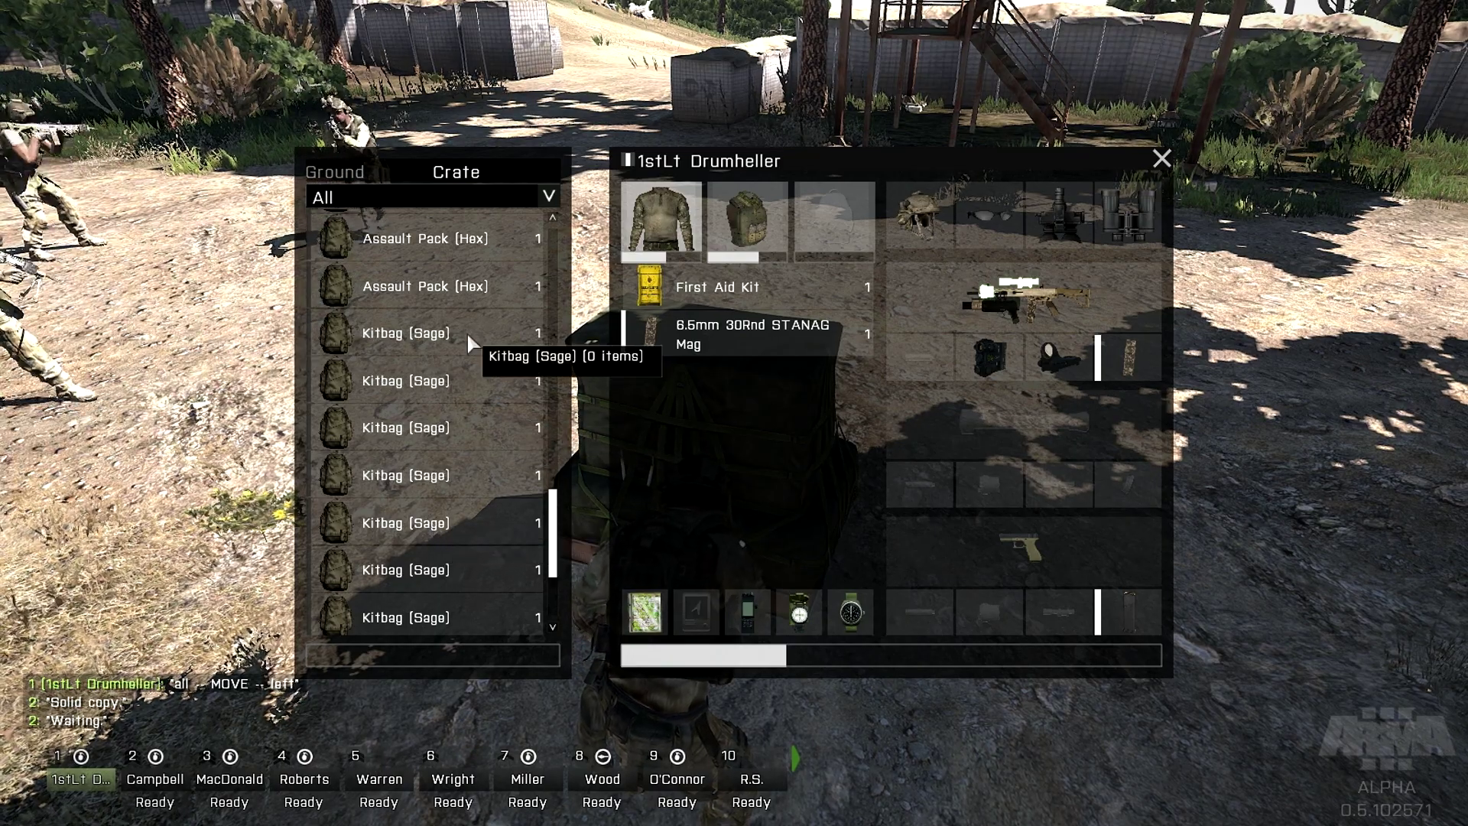
{"action": "scroll", "coordinate": [456, 382], "scroll_direction": "down", "scroll_amount": 3}
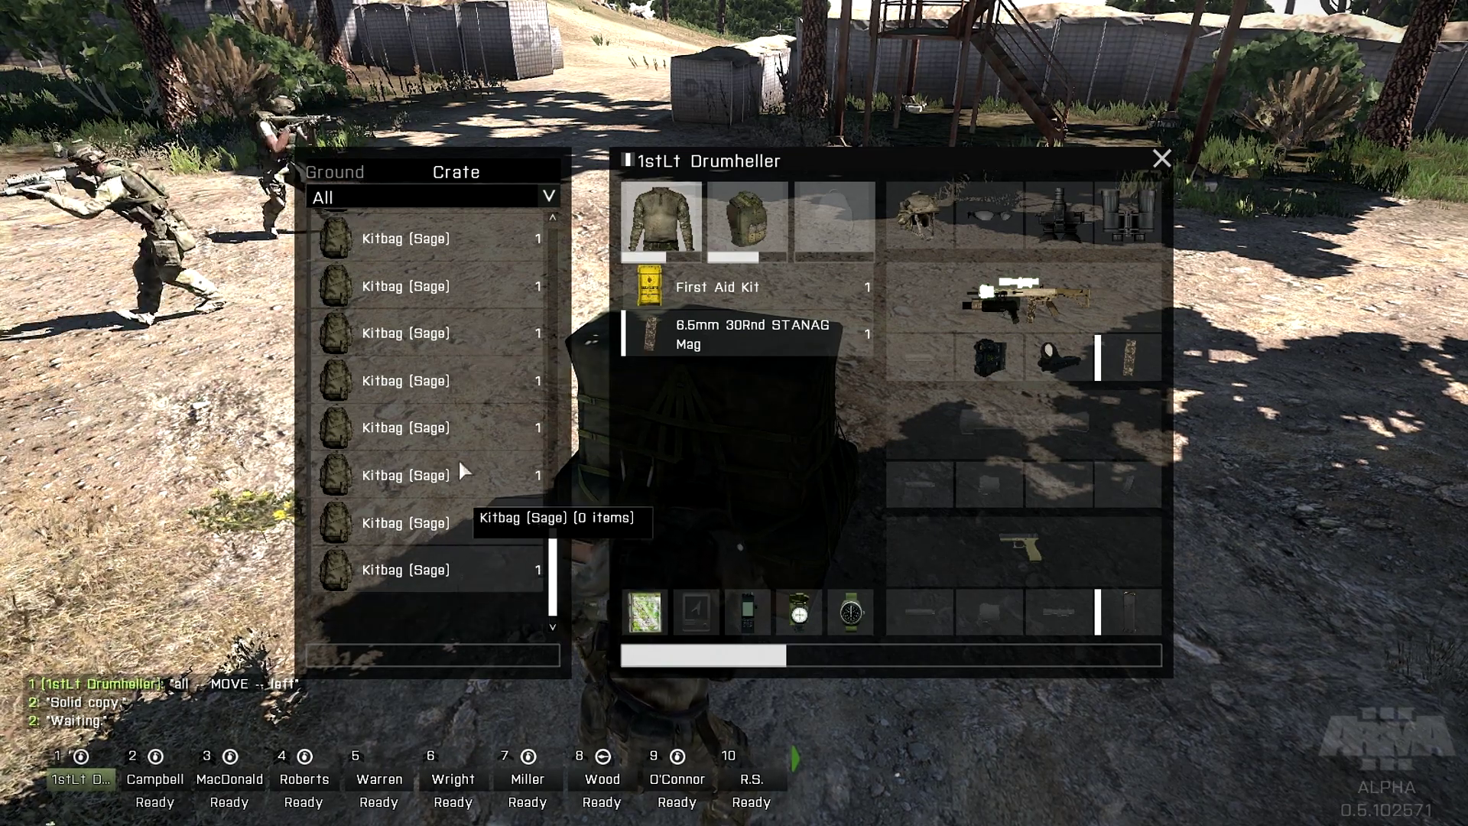
{"action": "scroll", "coordinate": [457, 405], "scroll_direction": "up", "scroll_amount": 2}
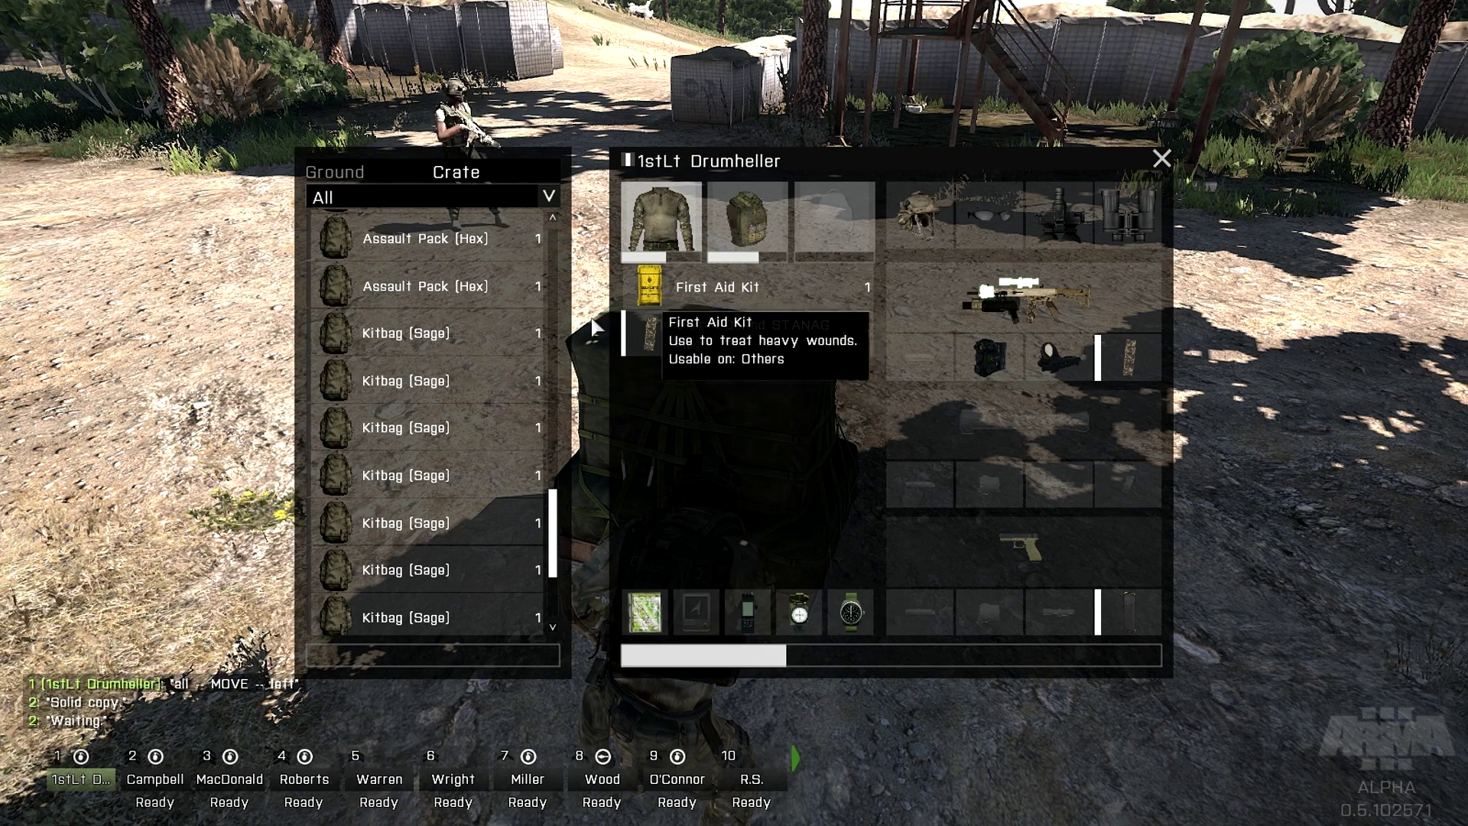
{"action": "scroll", "coordinate": [494, 359], "scroll_direction": "up", "scroll_amount": 14}
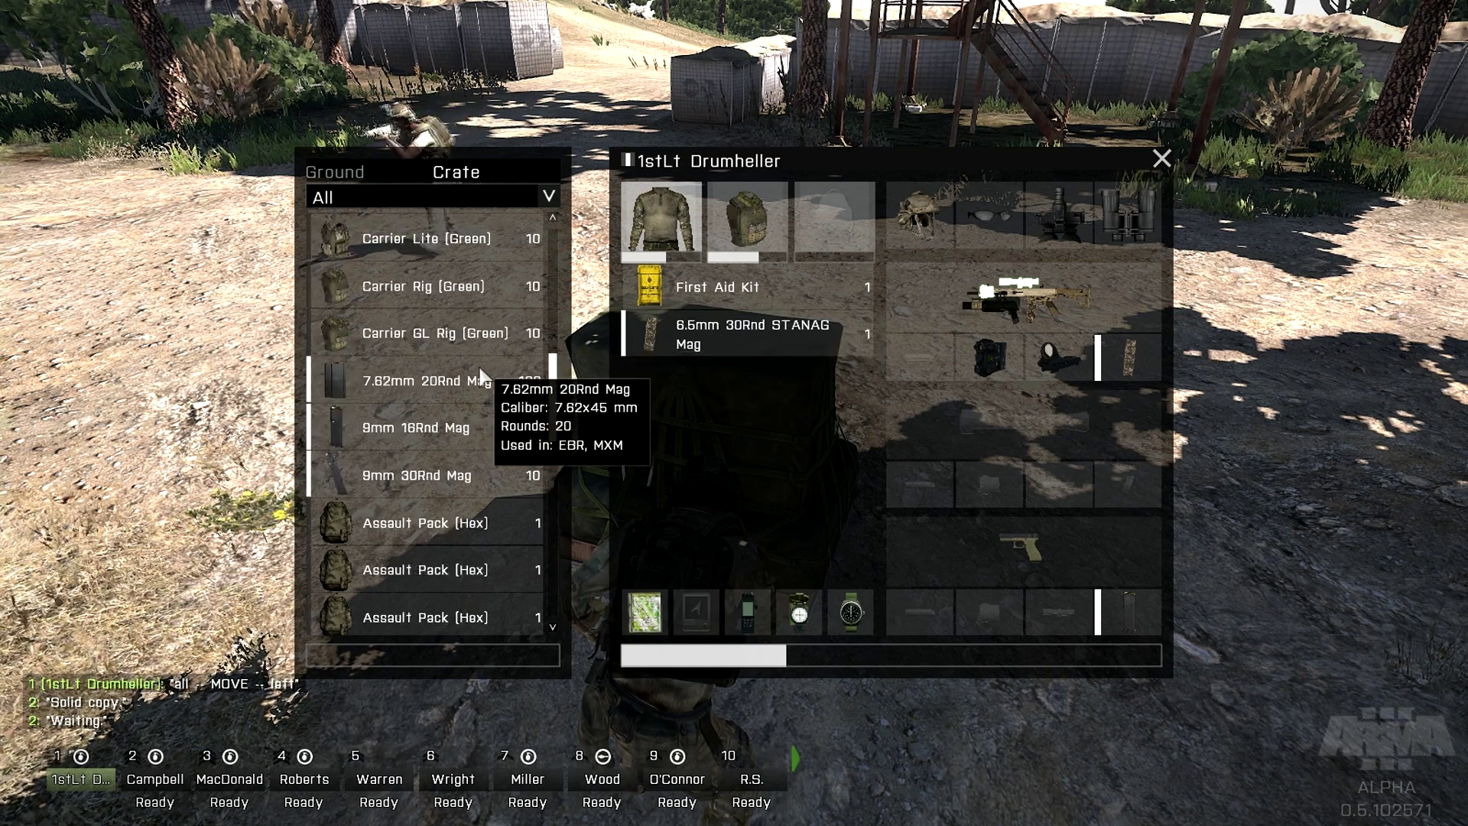
{"action": "scroll", "coordinate": [480, 373], "scroll_direction": "up", "scroll_amount": 4}
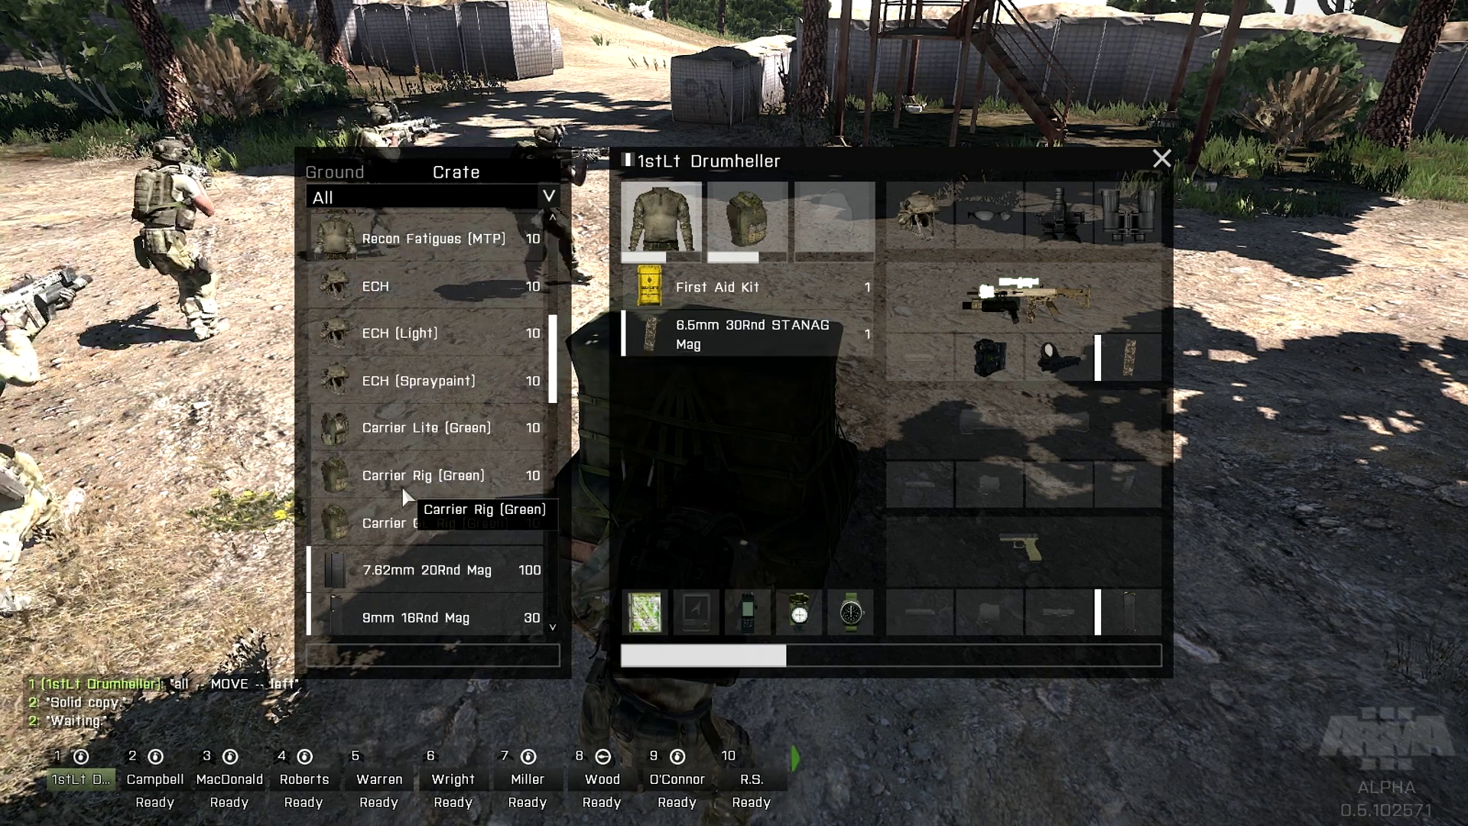
{"action": "scroll", "coordinate": [416, 501], "scroll_direction": "up", "scroll_amount": 9}
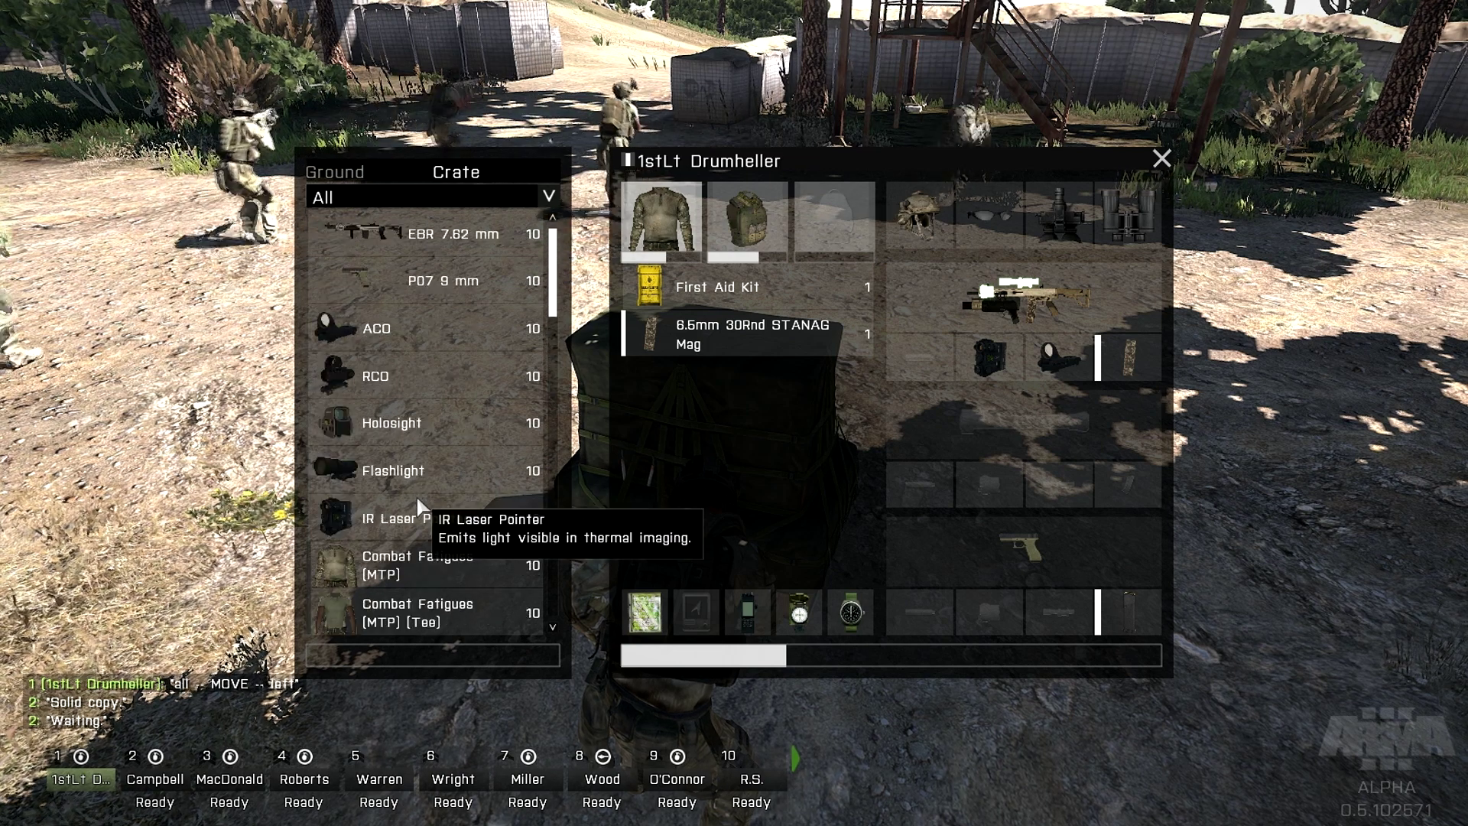
{"action": "scroll", "coordinate": [416, 493], "scroll_direction": "down", "scroll_amount": 2}
{"action": "scroll", "coordinate": [433, 506], "scroll_direction": "up", "scroll_amount": 2}
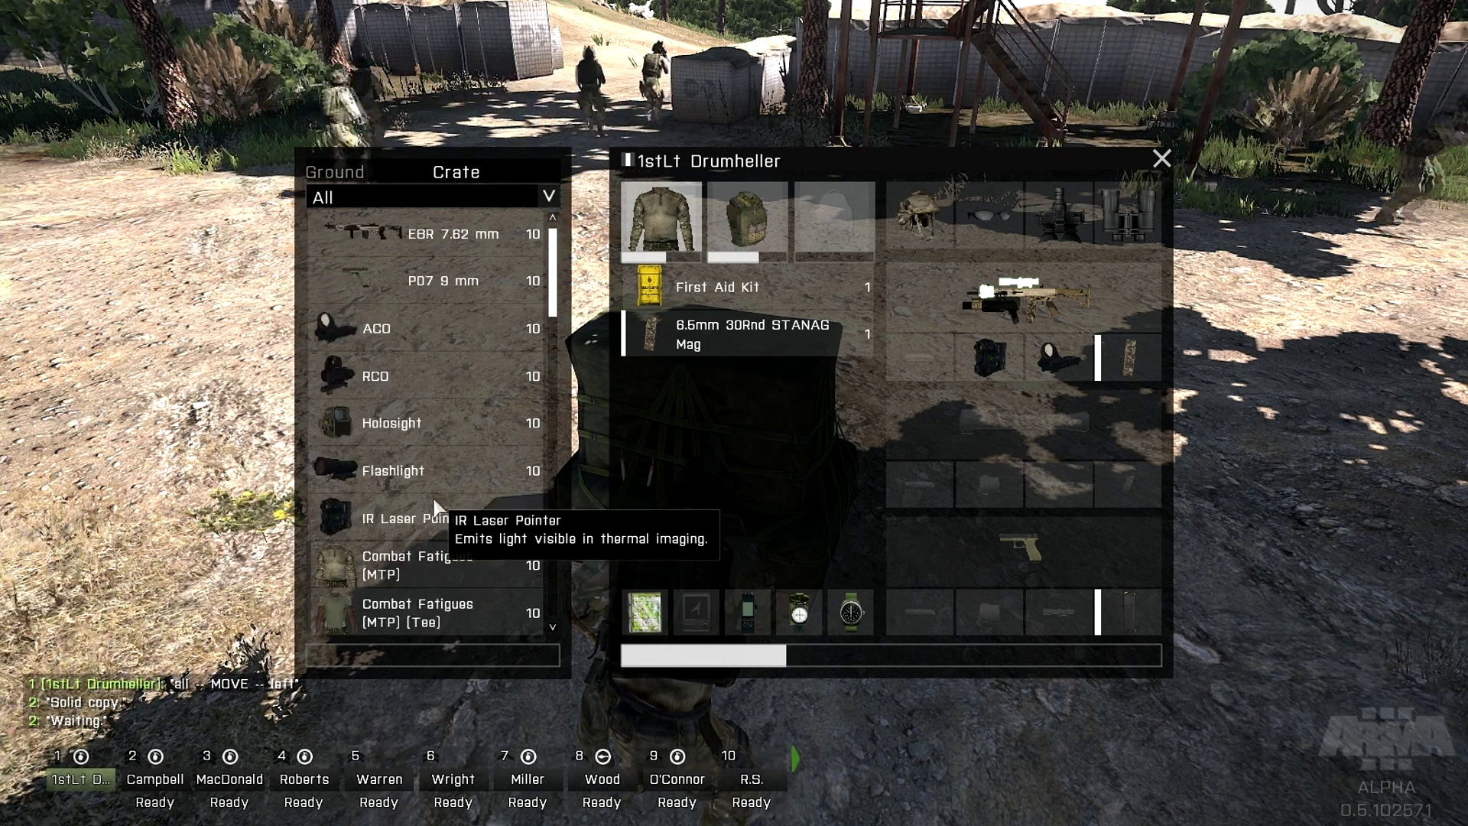
{"action": "scroll", "coordinate": [433, 511], "scroll_direction": "down", "scroll_amount": 4}
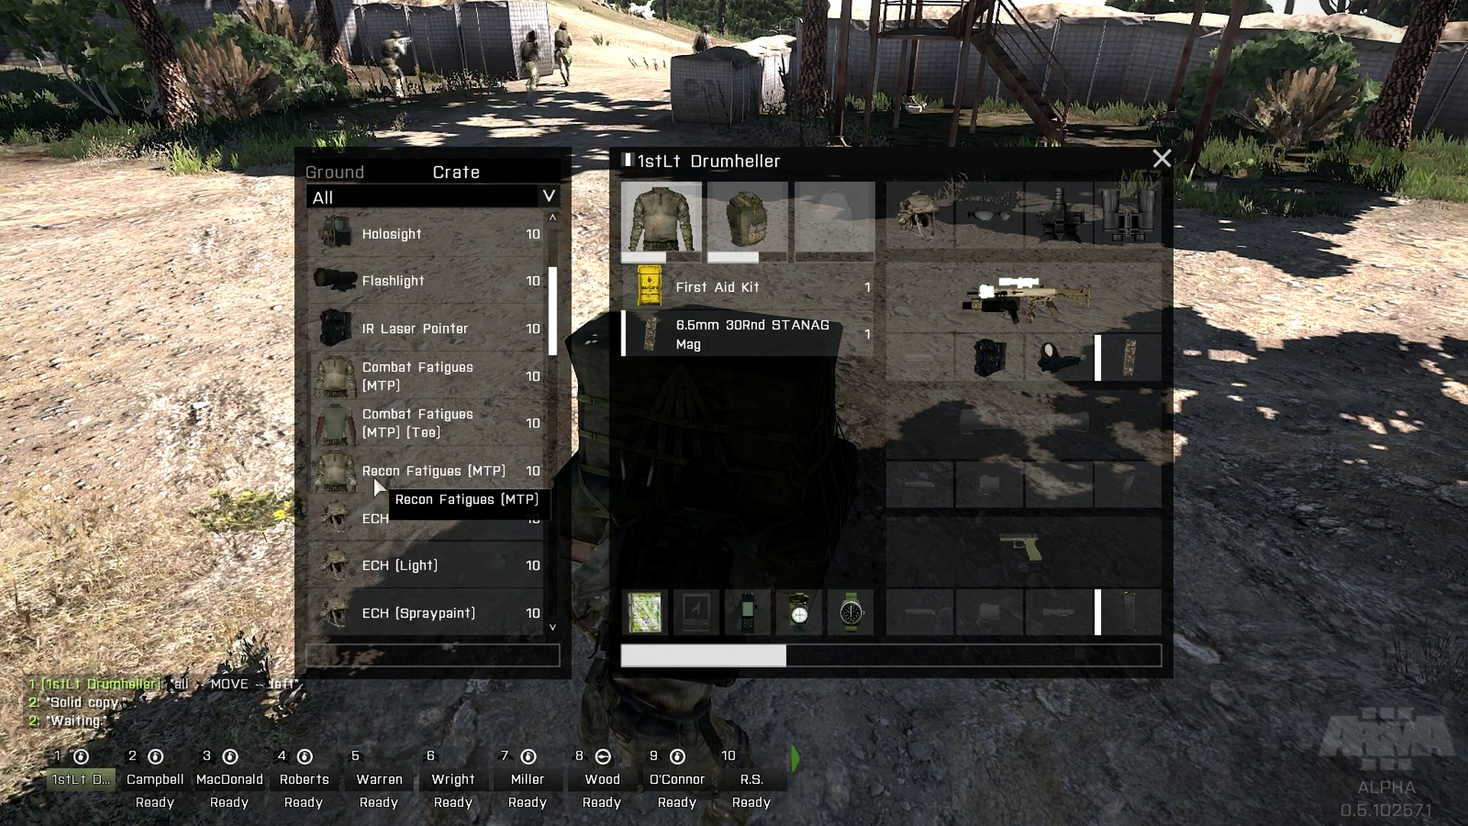
Put on the Combat Fatigues (MTP) (Tee) and the Carrier Lite (Green) vest from the crate
{"action": "double_click", "coordinate": [422, 421]}
{"action": "scroll", "coordinate": [416, 459], "scroll_direction": "down", "scroll_amount": 1}
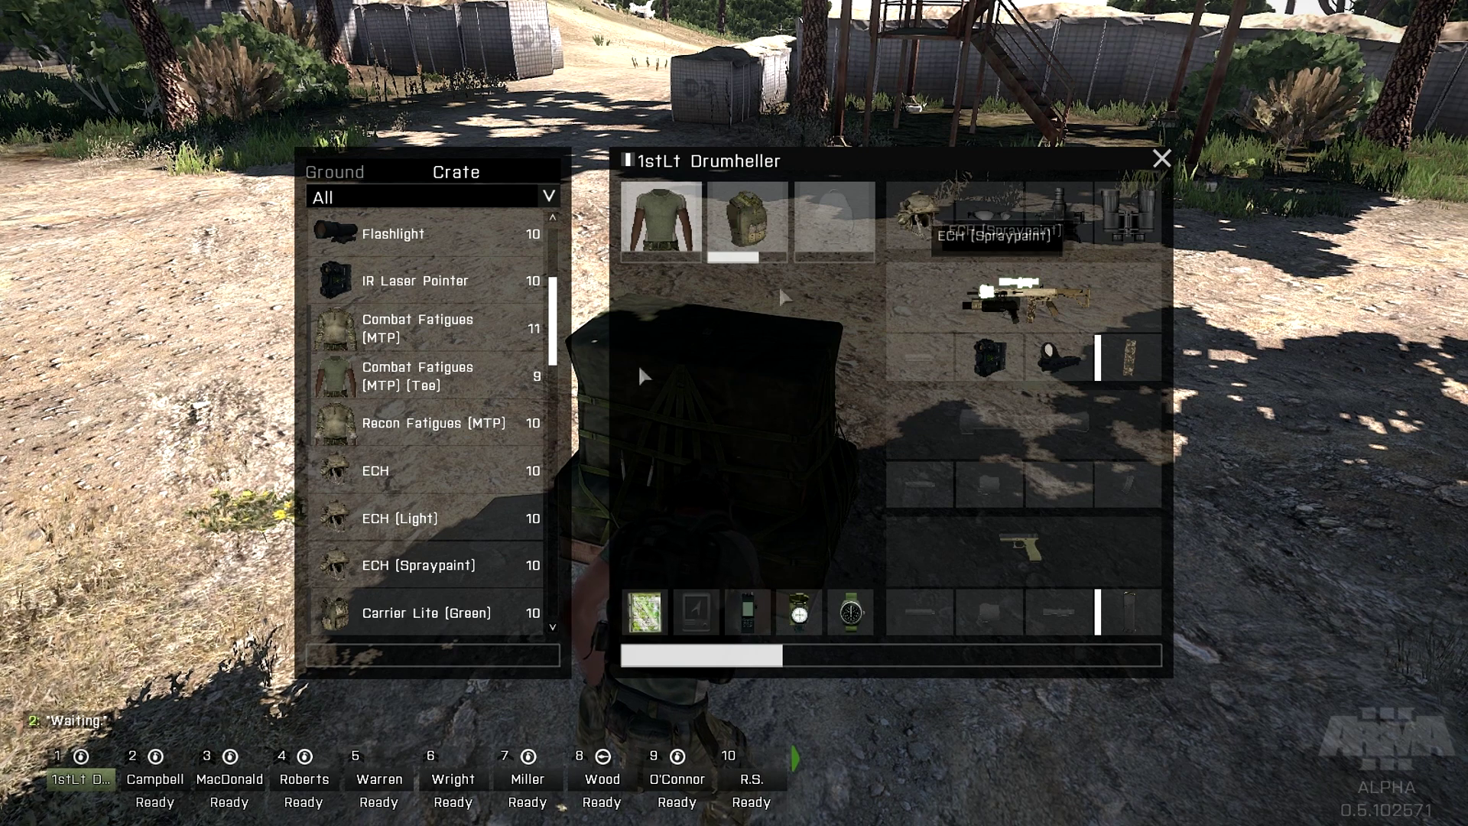
{"action": "scroll", "coordinate": [475, 463], "scroll_direction": "down", "scroll_amount": 3}
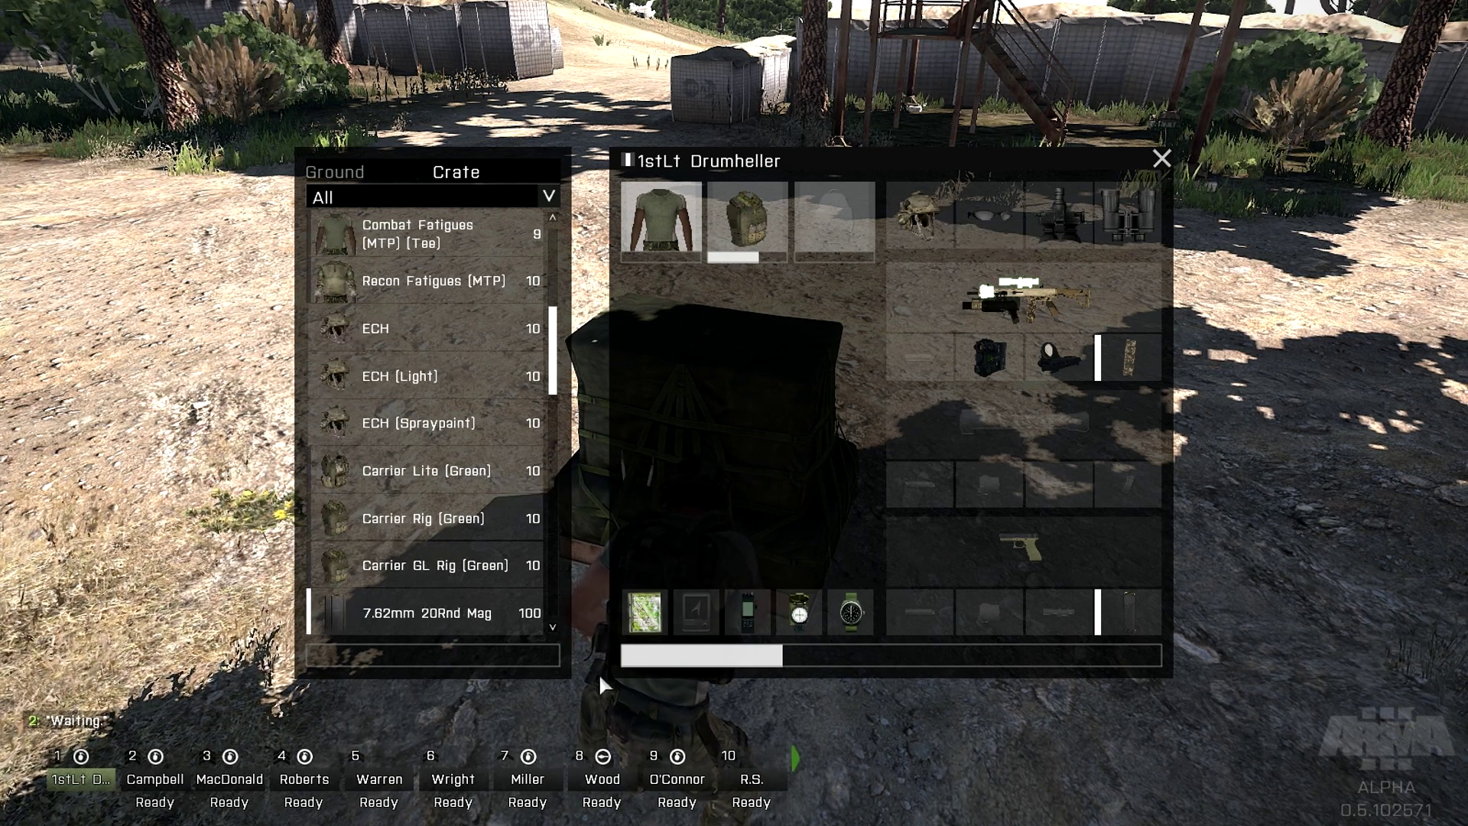
{"action": "double_click", "coordinate": [453, 470]}
Equip the EBR 7.62 mm rifle from the crate and fit it with the RCO optic and the flashlight
{"action": "scroll", "coordinate": [443, 468], "scroll_direction": "up", "scroll_amount": 8}
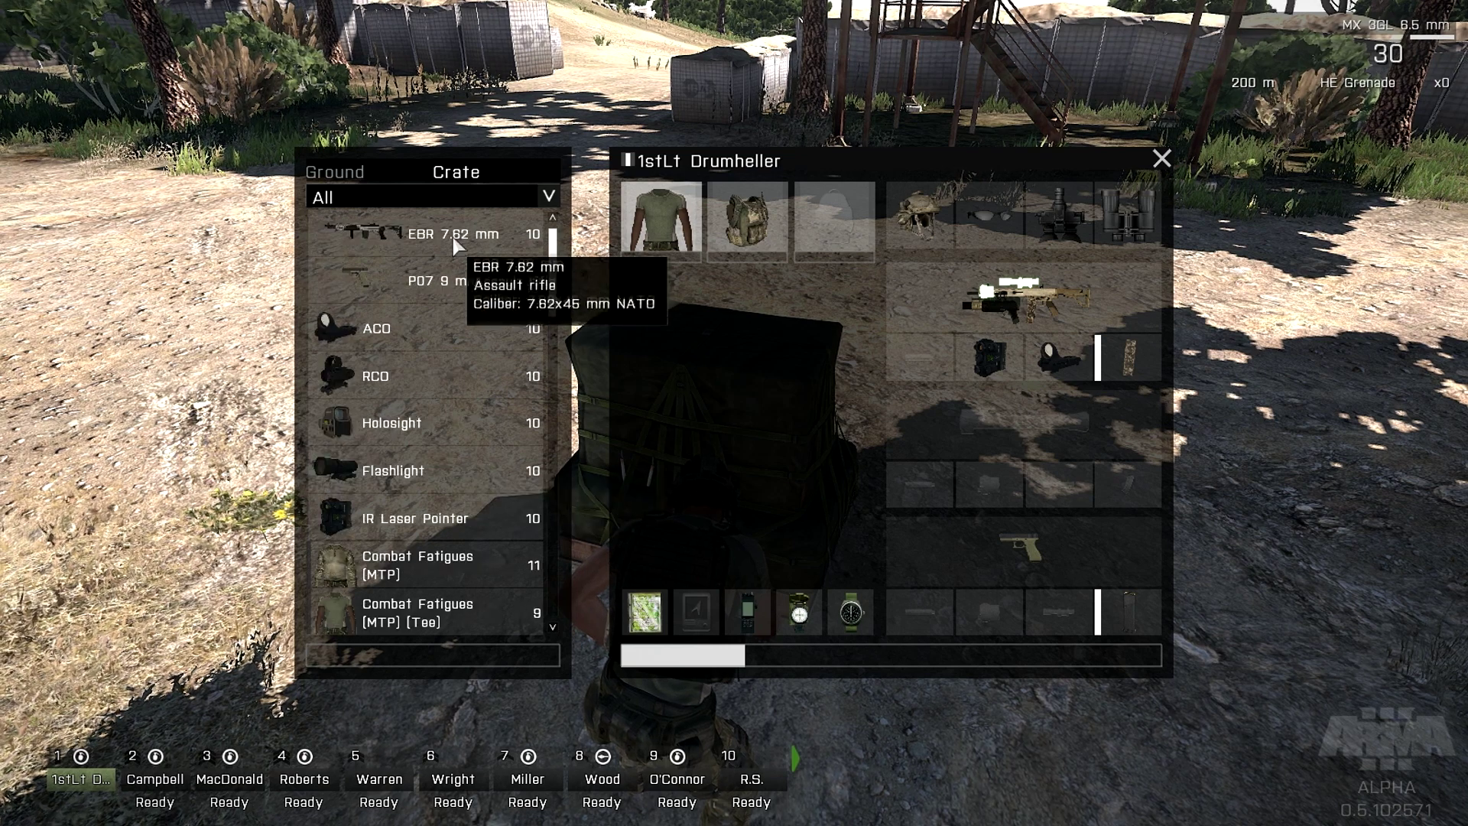
{"action": "left_click_drag", "start_coordinate": [454, 243], "coordinate": [1099, 291]}
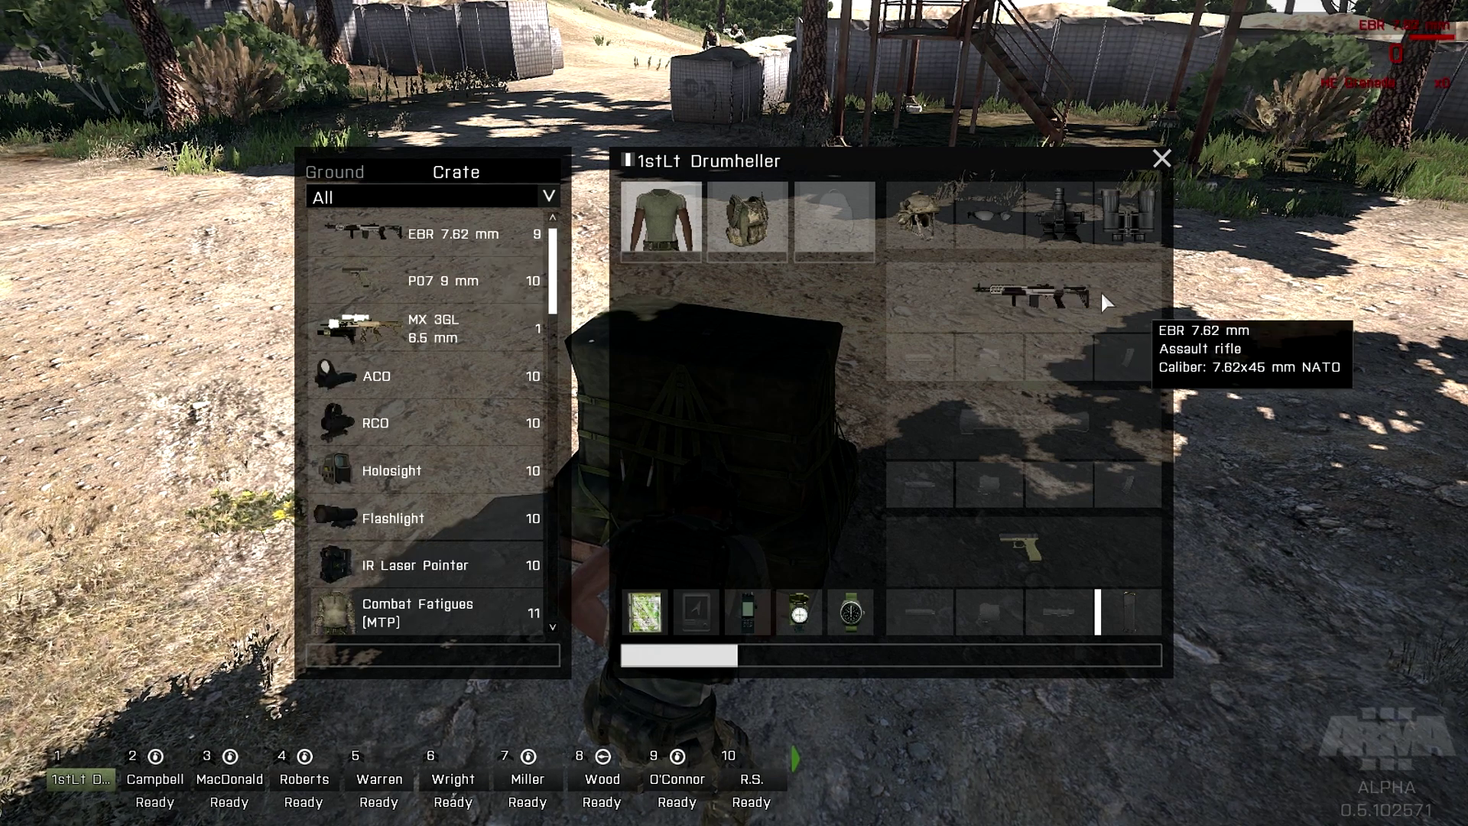
{"action": "double_click", "coordinate": [457, 417]}
{"action": "double_click", "coordinate": [428, 516]}
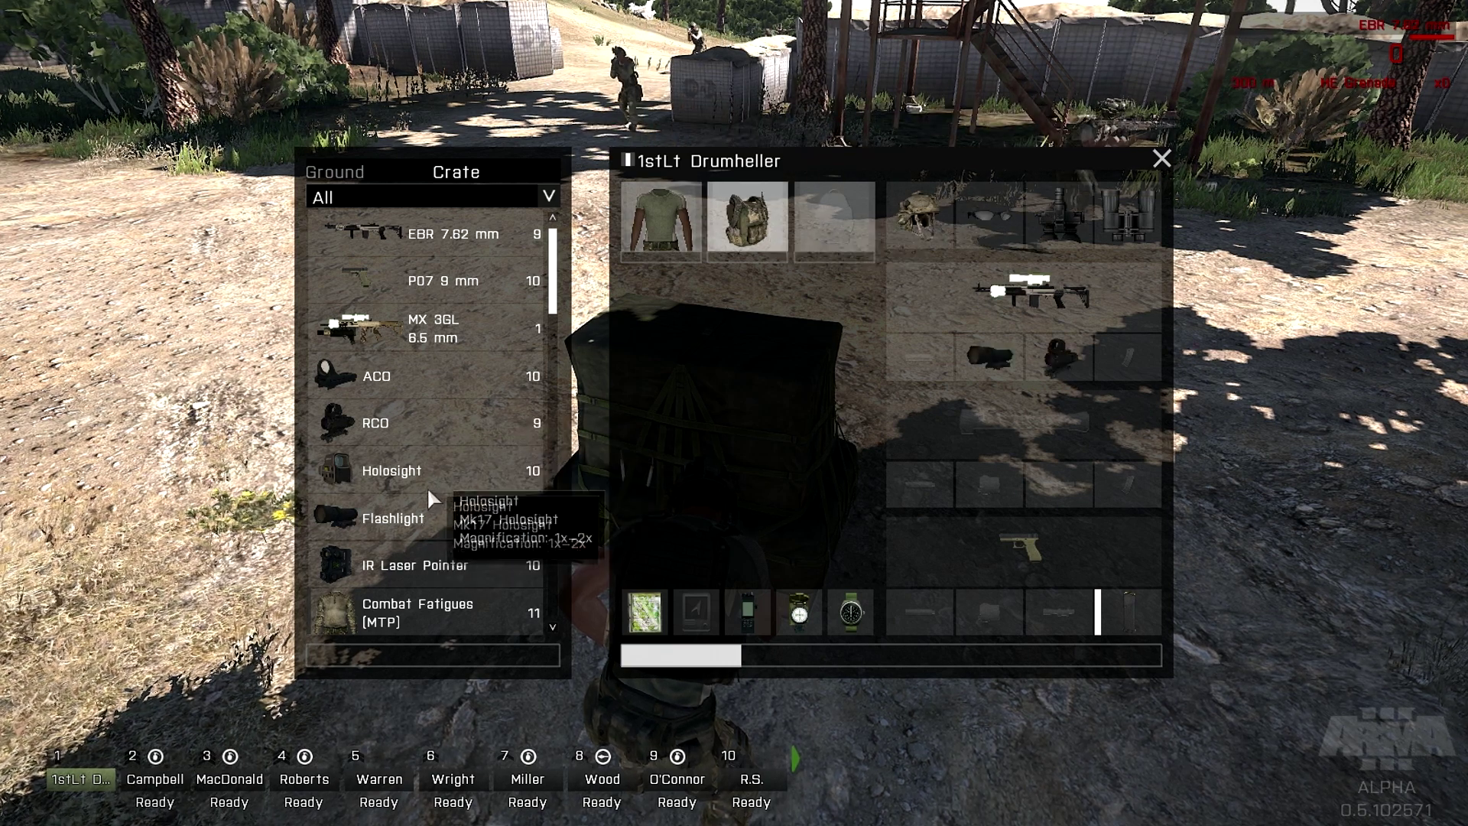
Load the EBR with a 7.62mm 20Rnd Mag from the crate and store six more in the vest
{"action": "scroll", "coordinate": [418, 487], "scroll_direction": "down", "scroll_amount": 10}
{"action": "double_click", "coordinate": [401, 480]}
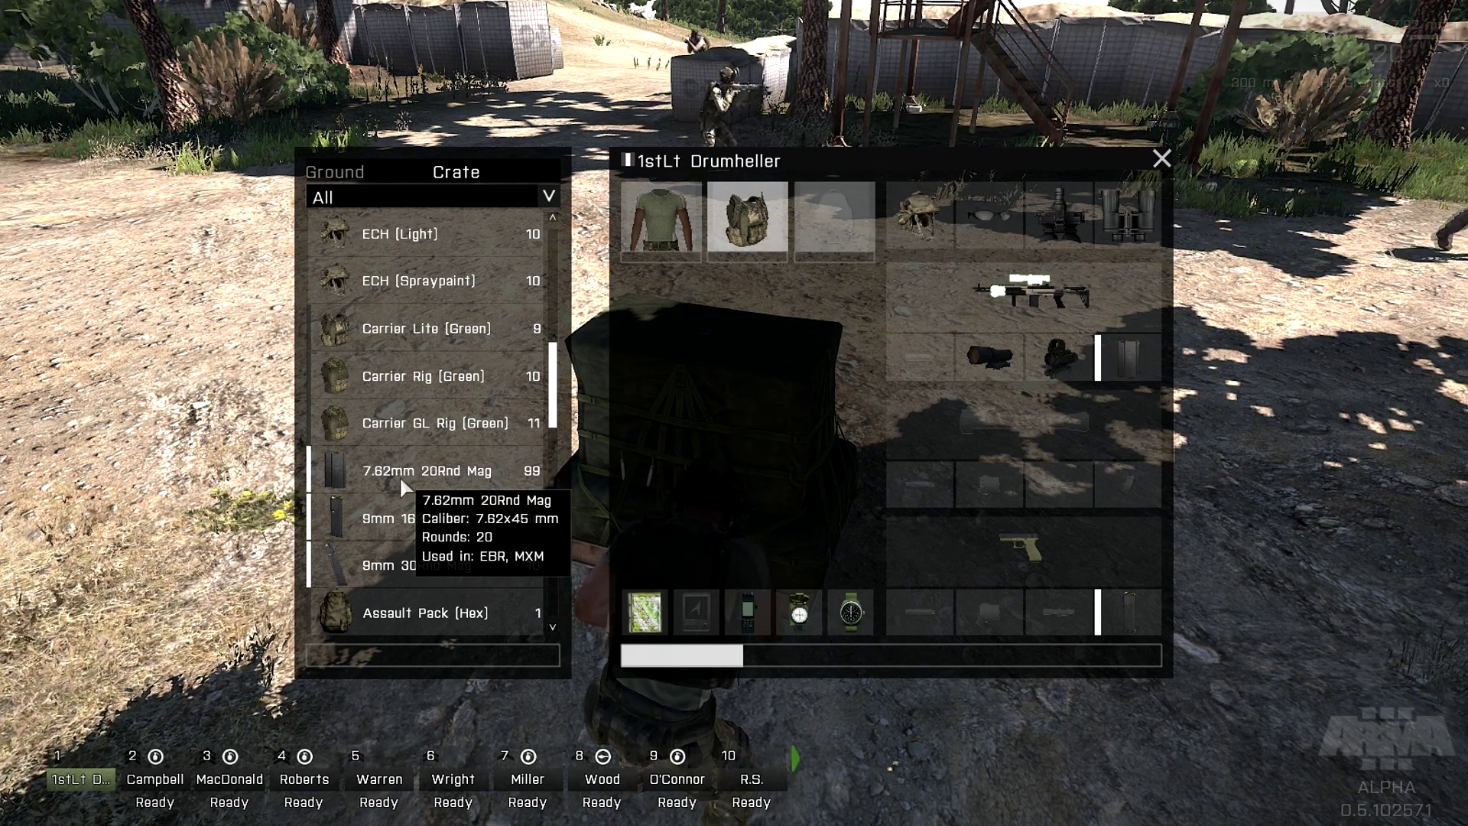
{"action": "double_click", "coordinate": [399, 474]}
{"action": "double_click", "coordinate": [397, 475]}
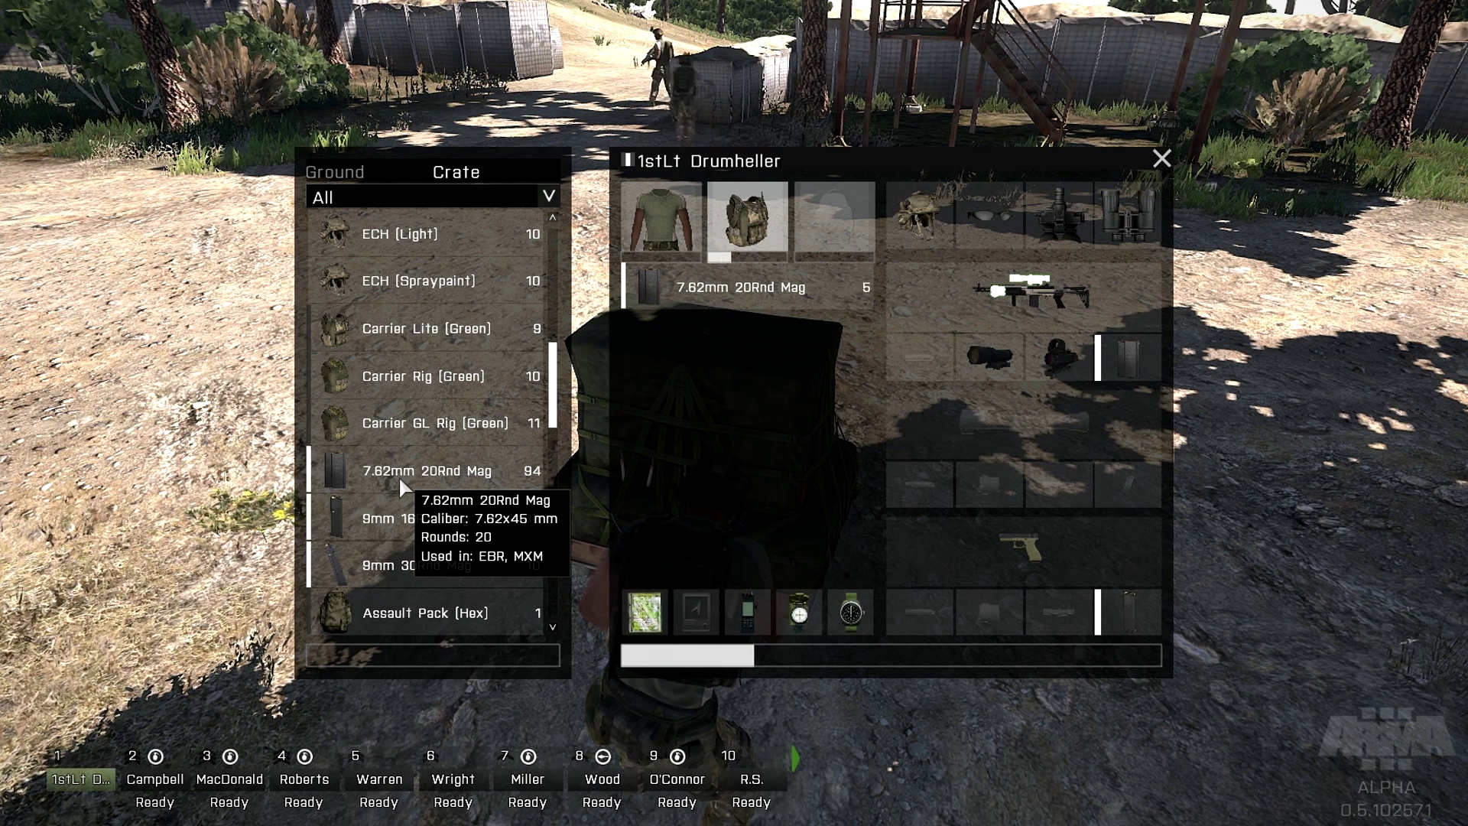
{"action": "double_click", "coordinate": [397, 475]}
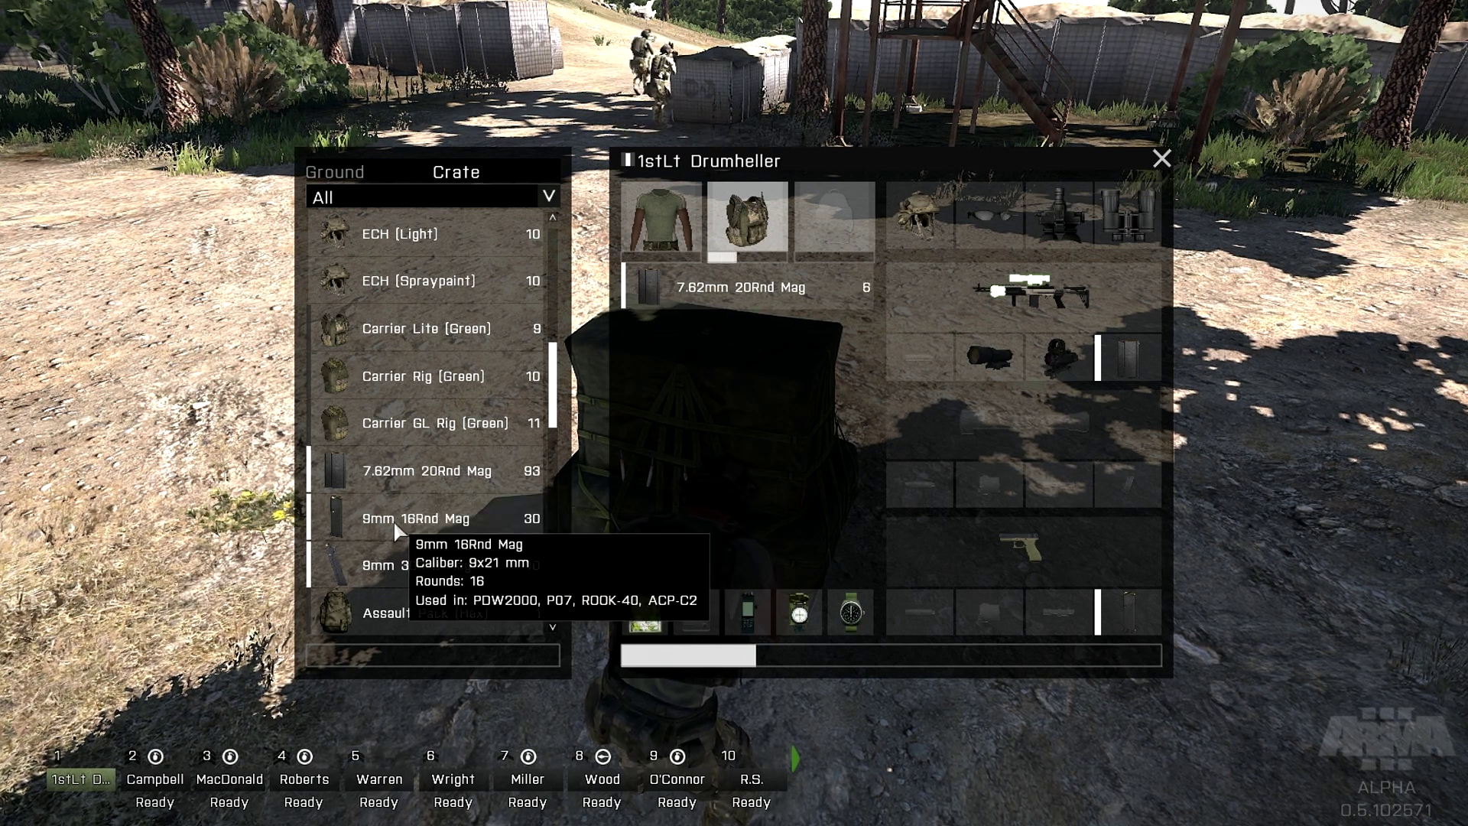
Take two 9mm 16Rnd Mags and a 9mm 30Rnd Mag from the crate and close the inventory
{"action": "double_click", "coordinate": [477, 519]}
{"action": "double_click", "coordinate": [475, 514]}
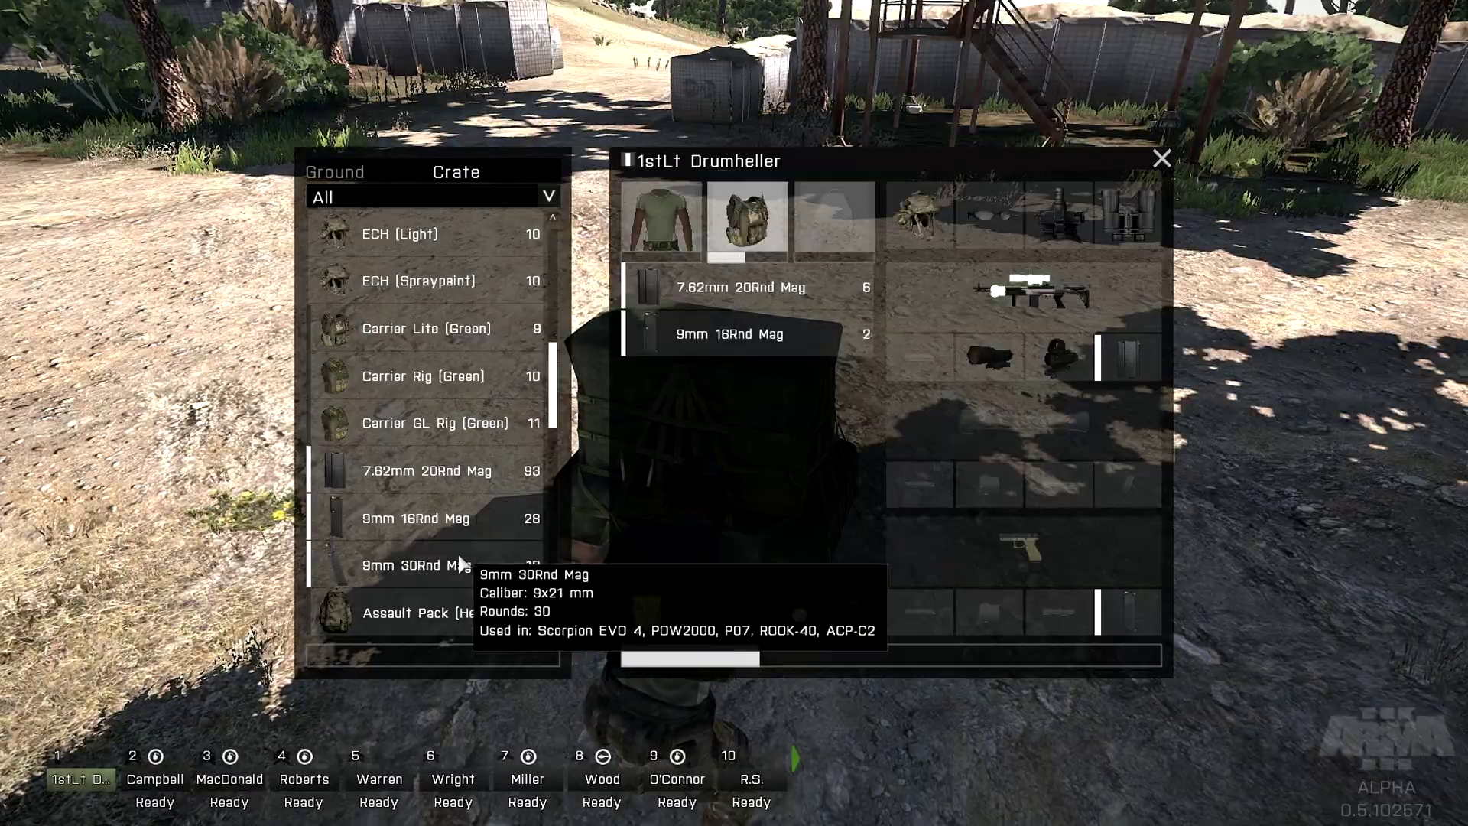
{"action": "double_click", "coordinate": [456, 559]}
{"action": "key", "text": "Escape"}
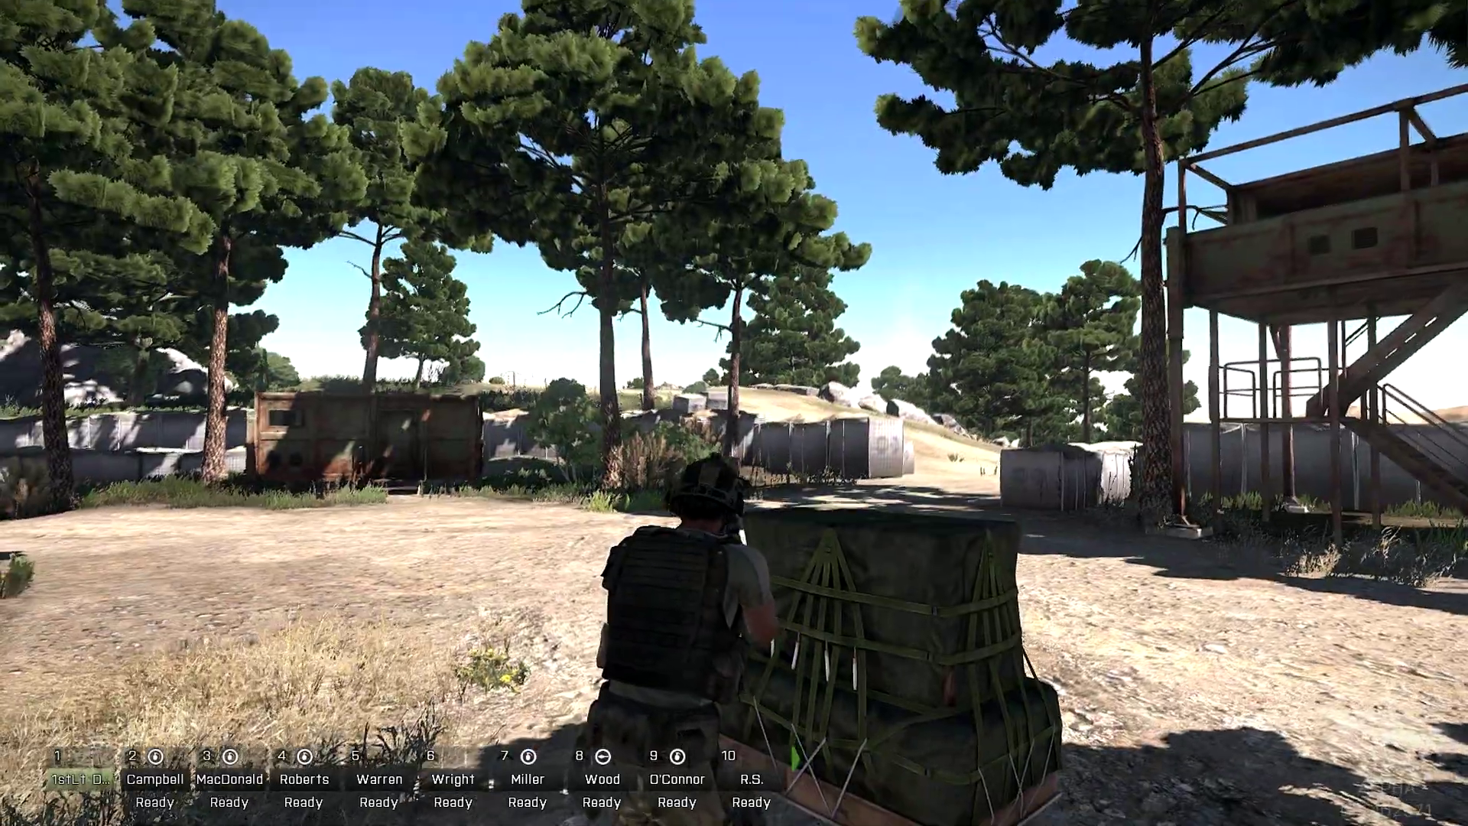
Walk away from the crate and inspect the equipped rifle and its attachments in first-person view
{"action": "key", "text": "w"}
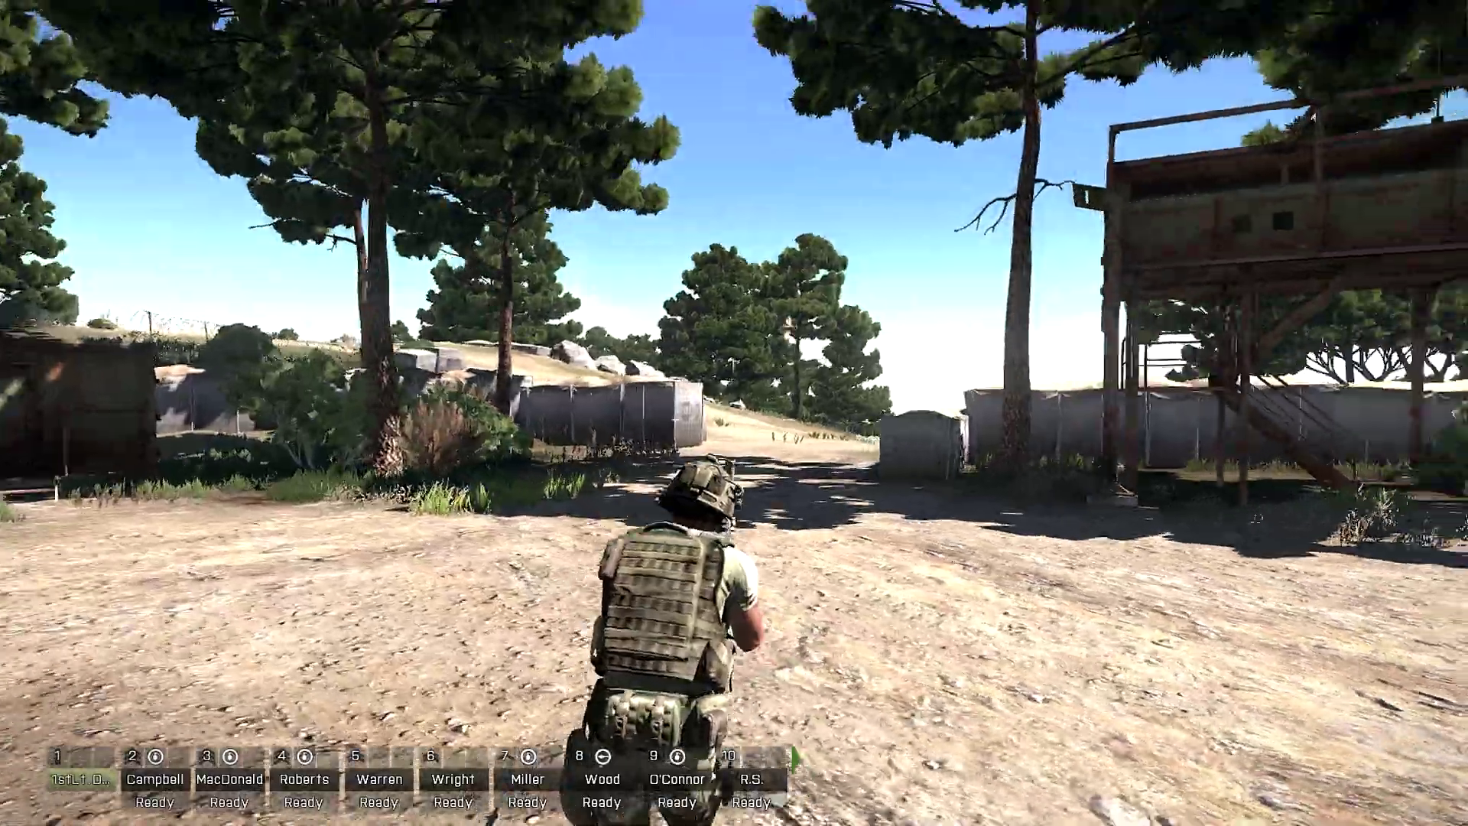
{"action": "key", "text": "alt"}
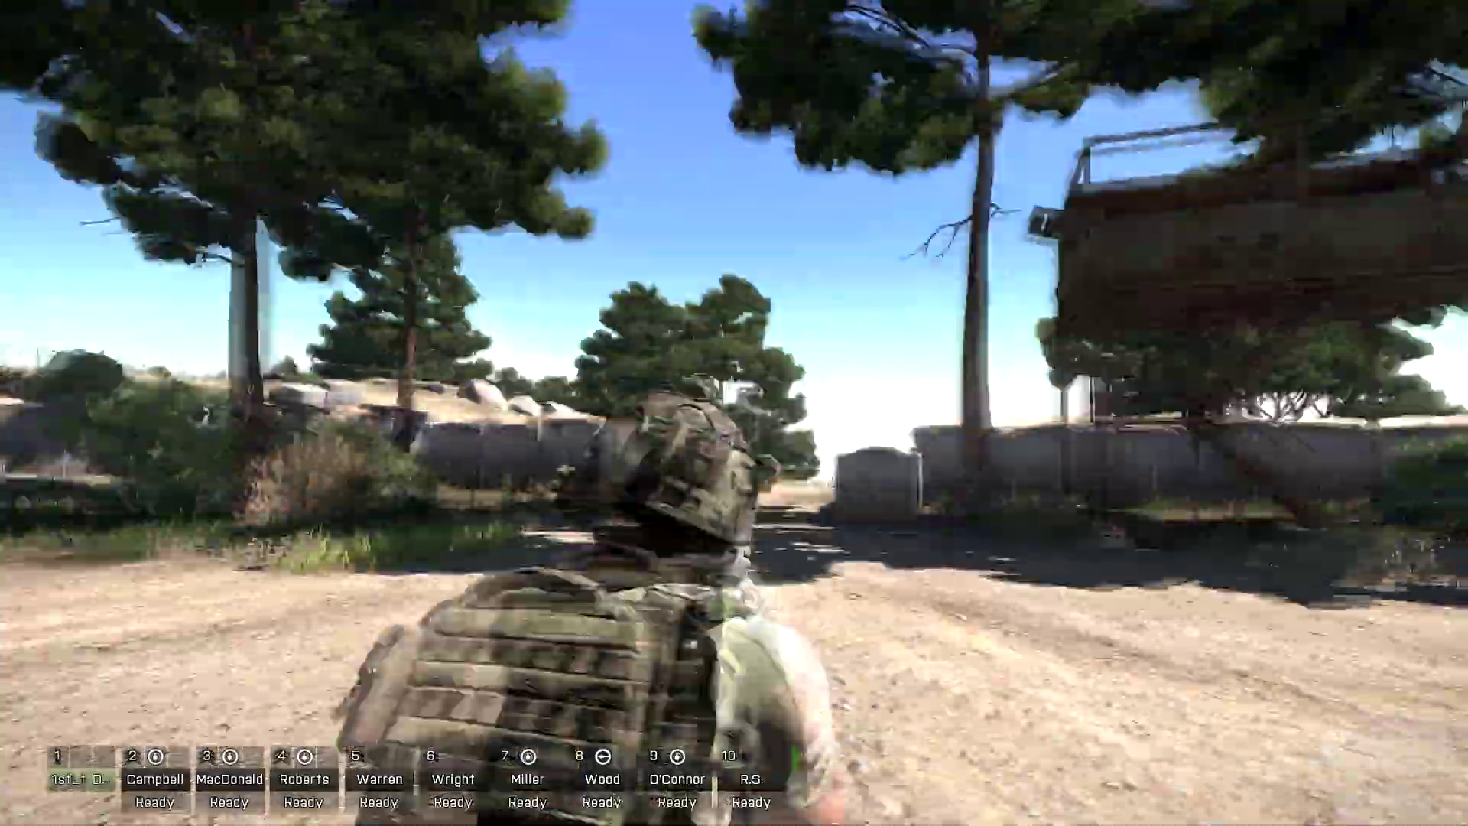
{"action": "right_click", "coordinate": [734, 412]}
{"action": "right_click", "coordinate": [734, 413]}
{"action": "key", "text": "alt"}
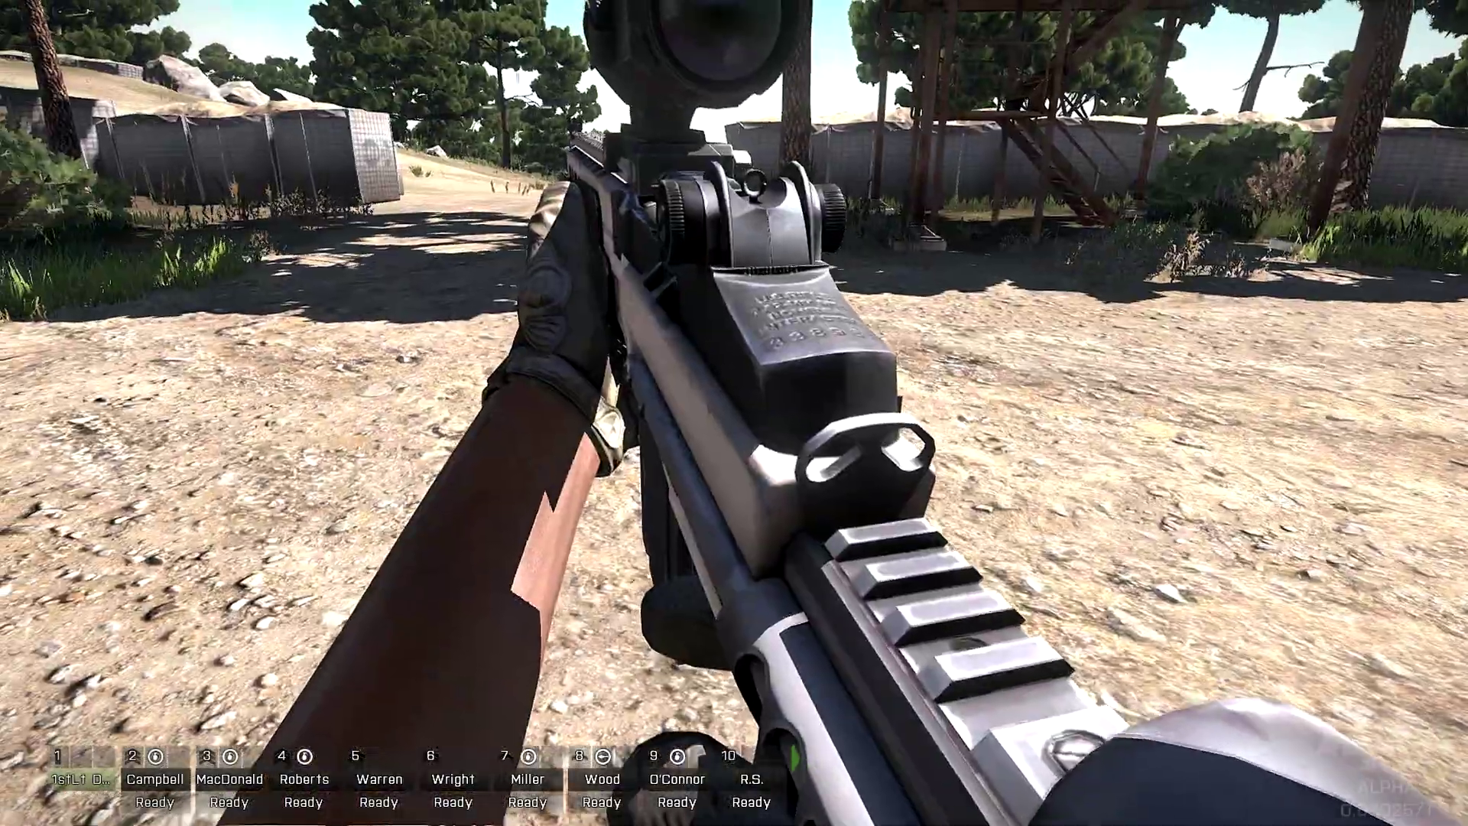
{"action": "key", "text": "KP_Enter"}
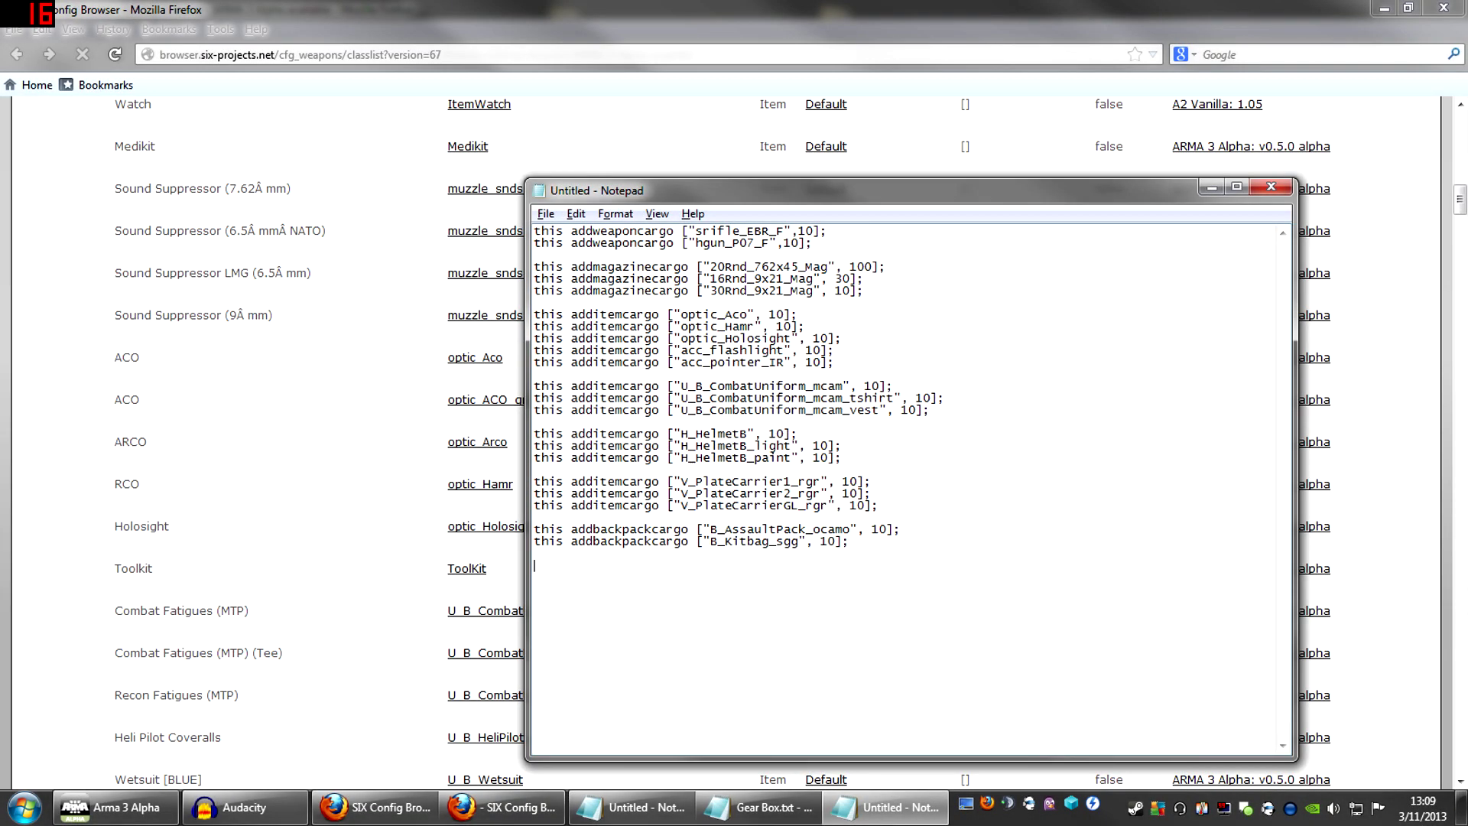
Bring up Gear Box.txt in Notepad beside the untitled supply box script to compare the two
{"action": "left_click", "coordinate": [797, 807]}
{"action": "left_click", "coordinate": [860, 703]}
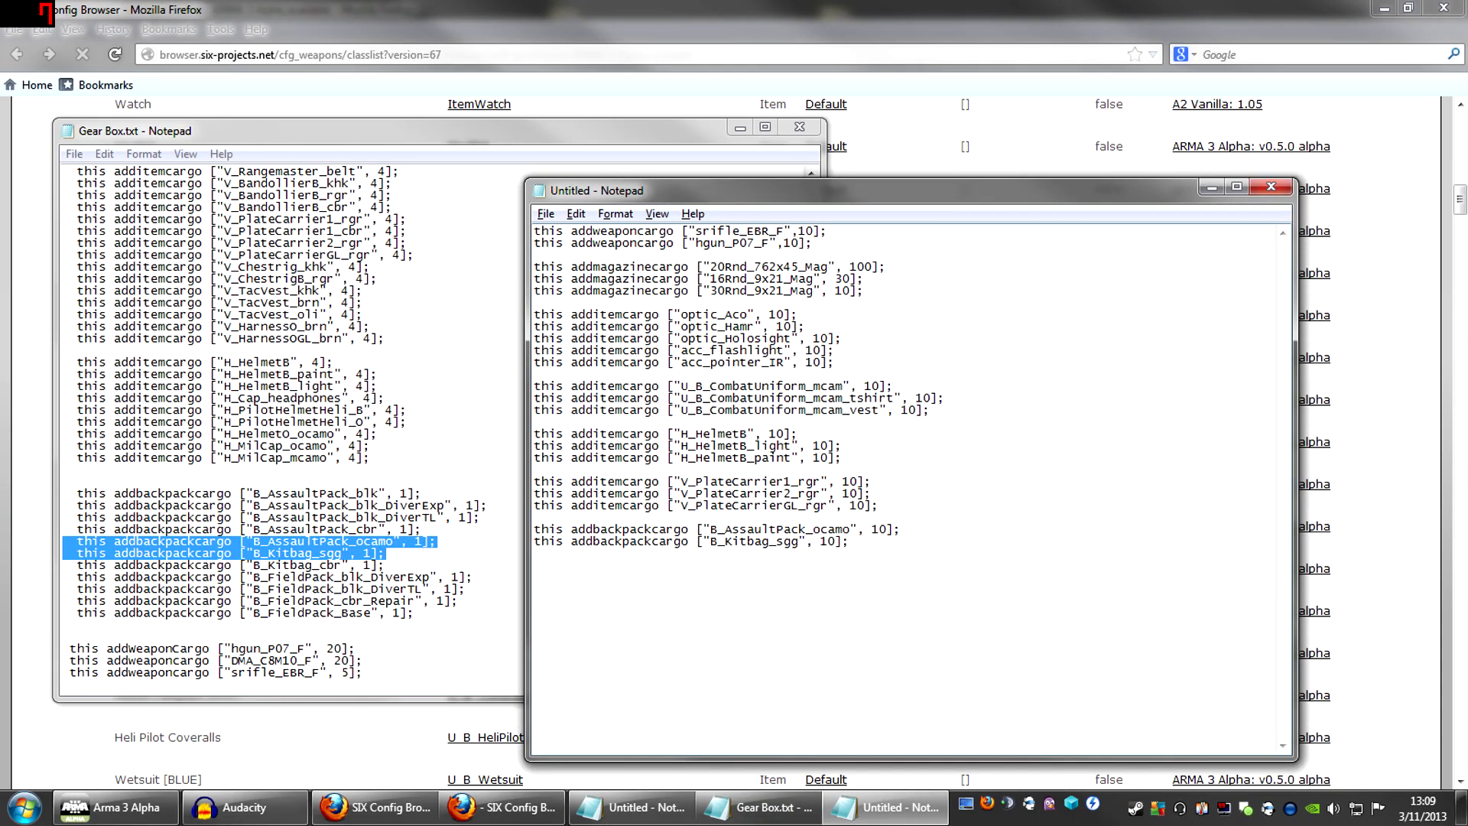
{"action": "left_click", "coordinate": [408, 410]}
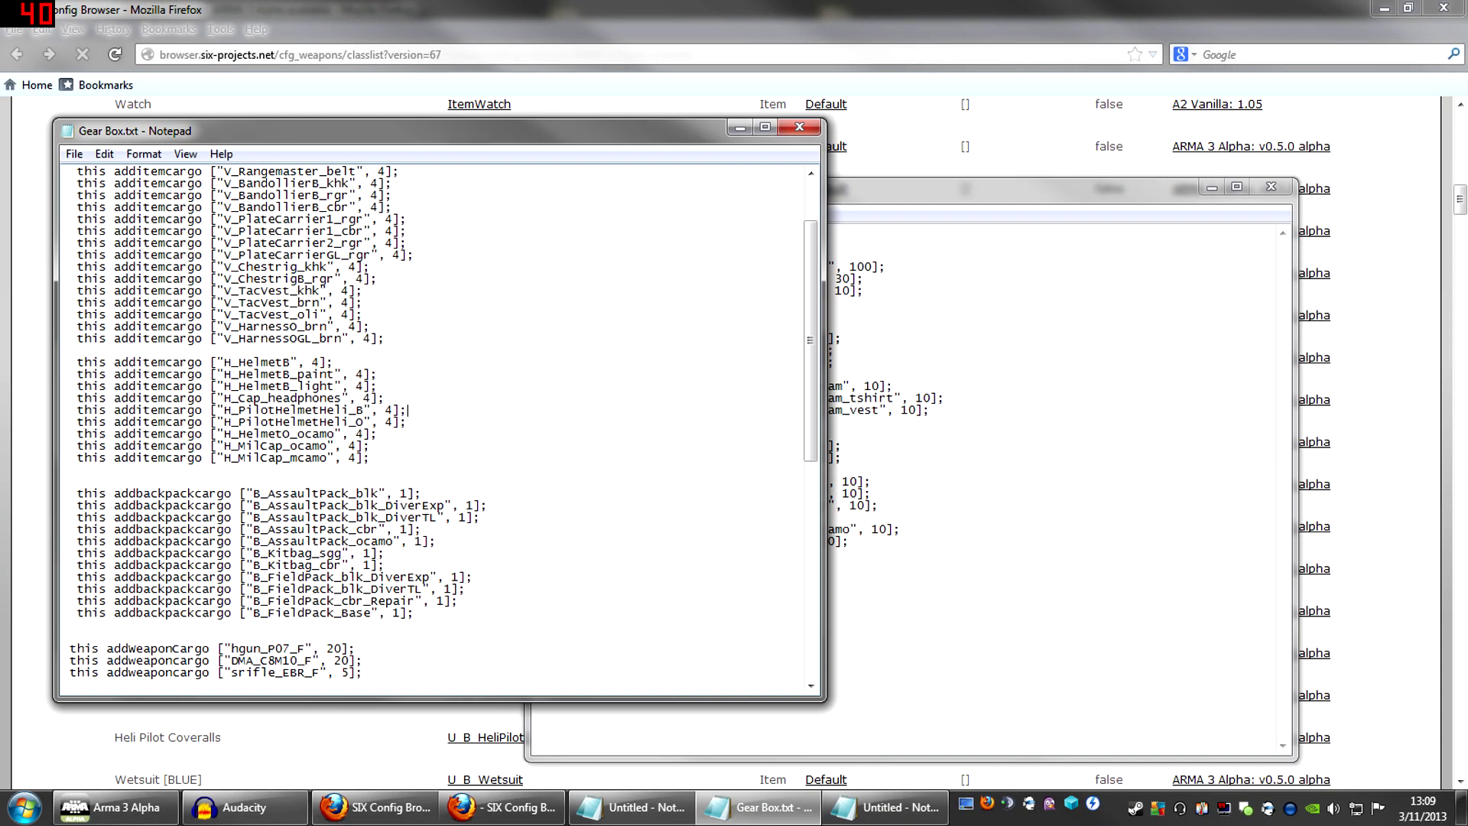
{"action": "key", "text": "alt+Tab"}
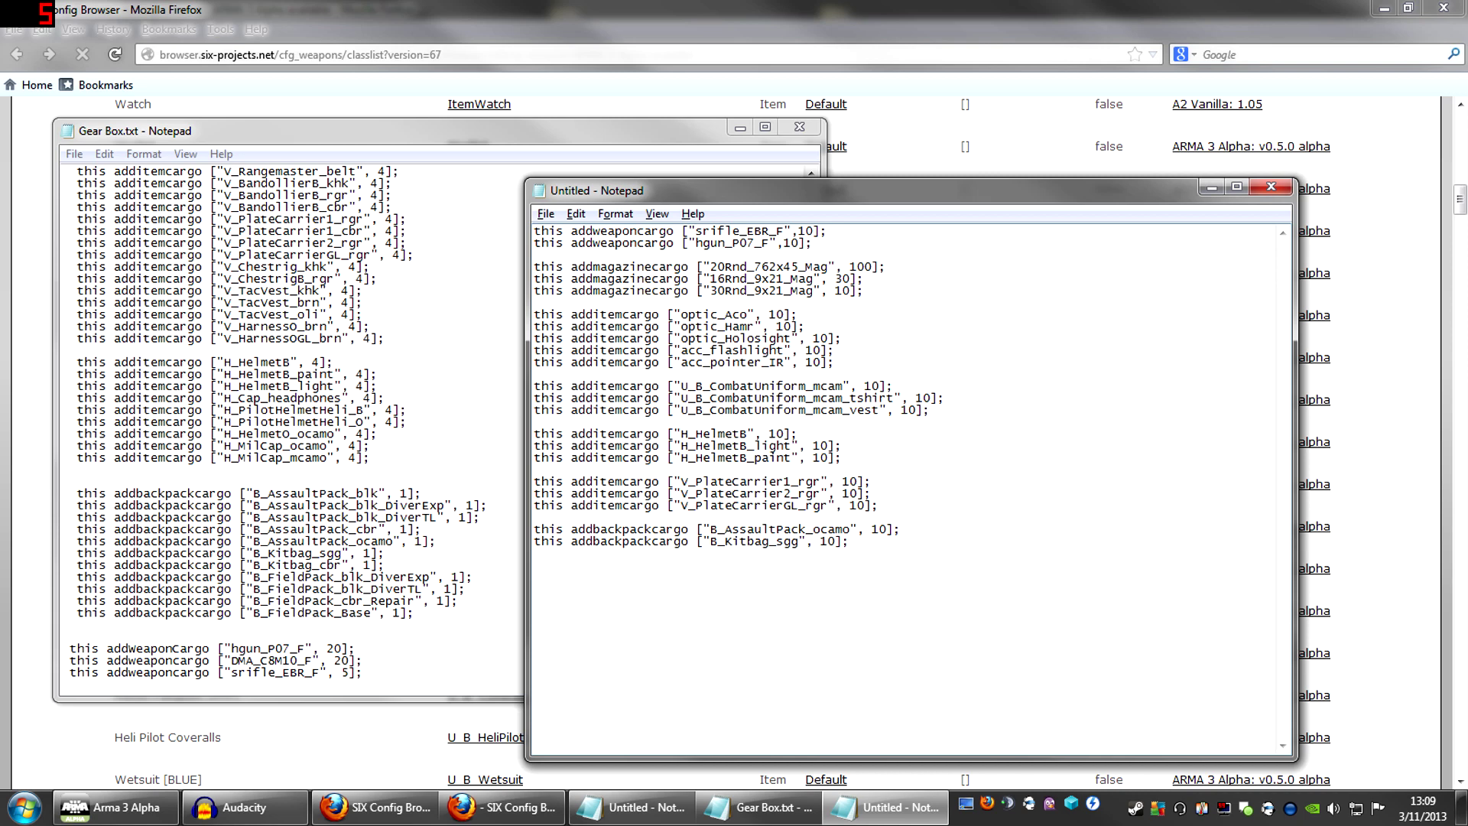
{"action": "key", "text": "ctrl+a"}
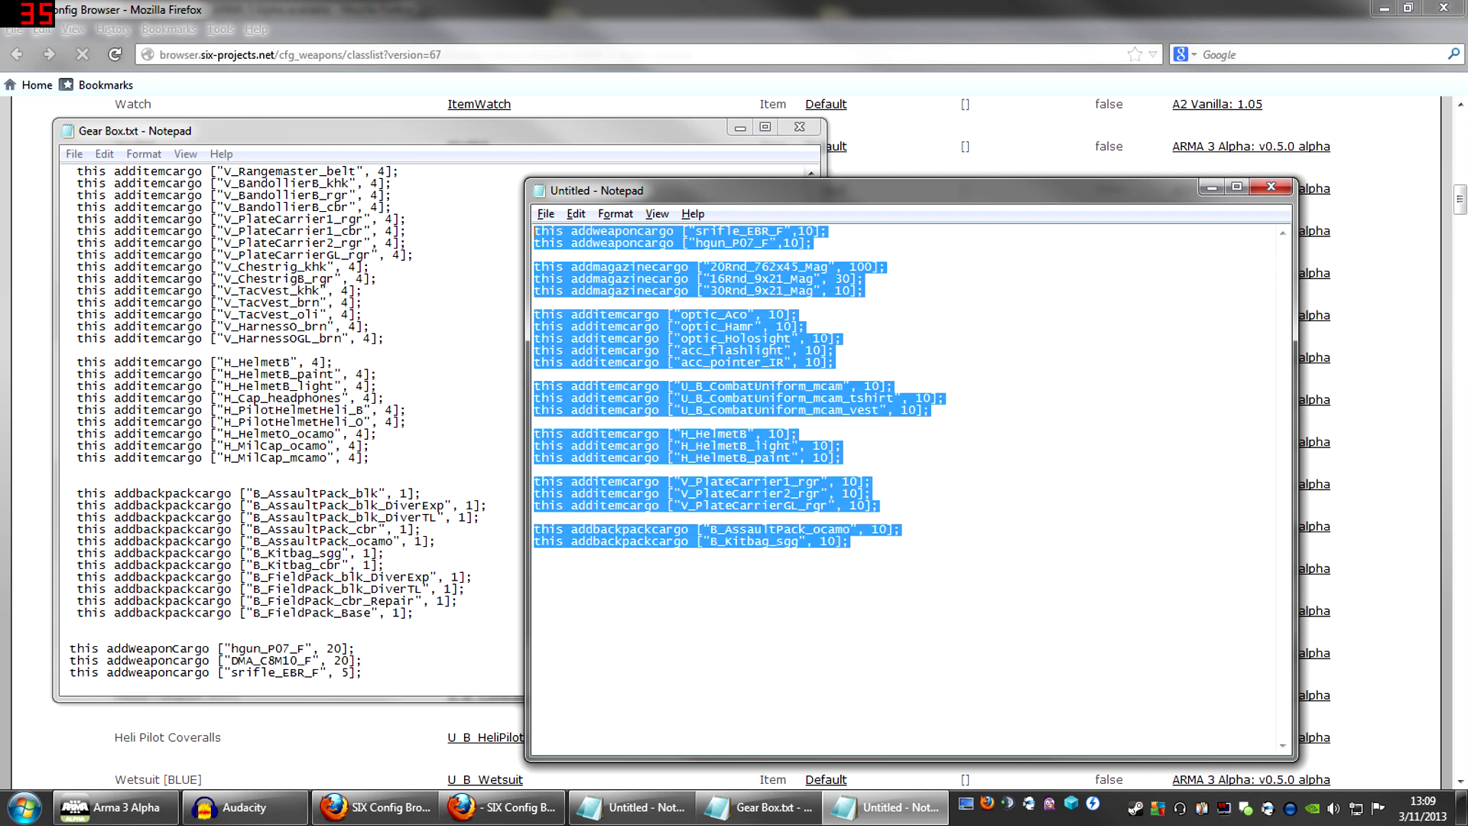
{"action": "left_click", "coordinate": [534, 566]}
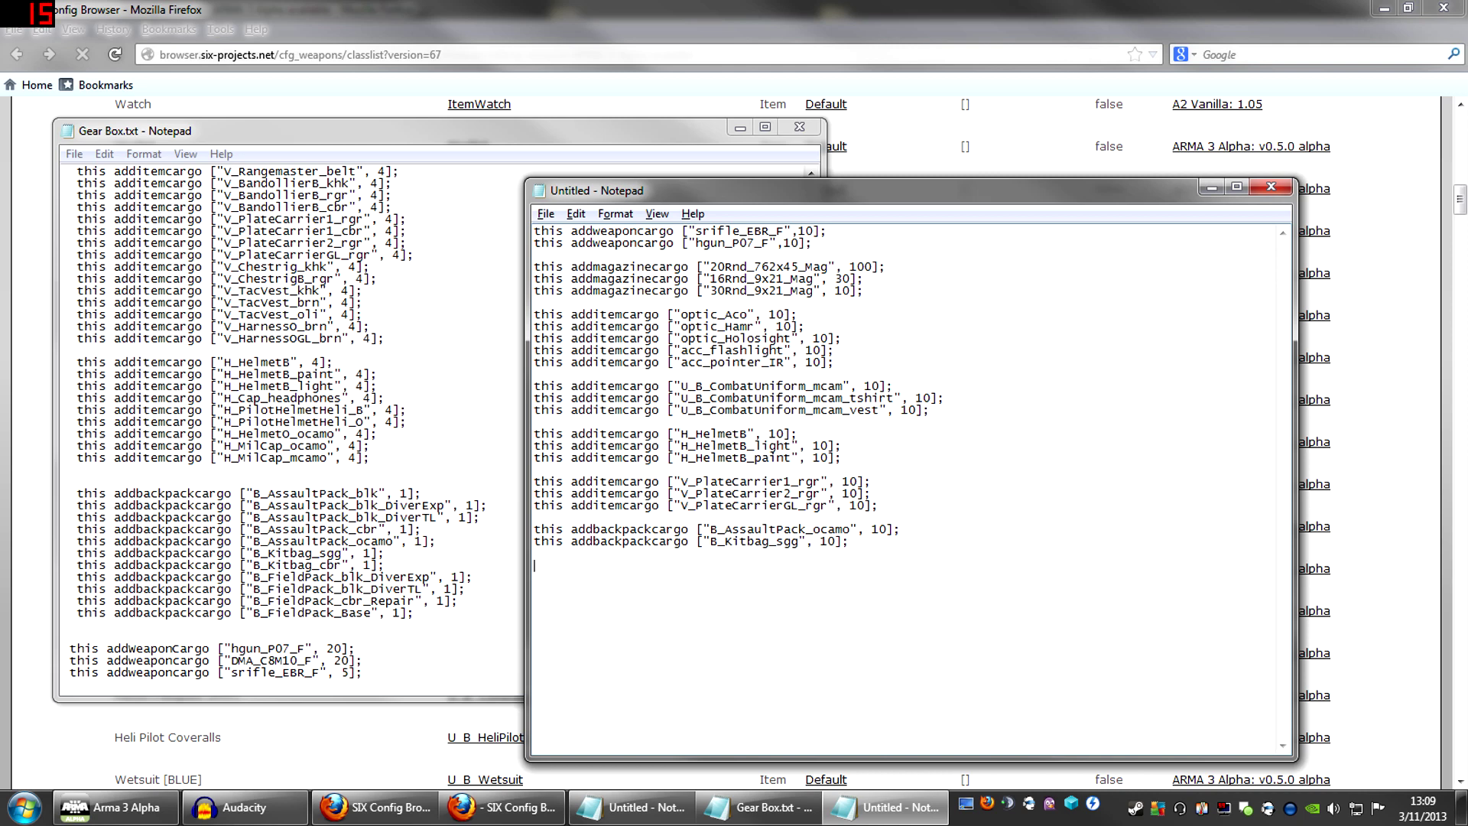
{"action": "left_click_drag", "start_coordinate": [534, 529], "coordinate": [879, 561]}
{"action": "left_click", "coordinate": [535, 566]}
{"action": "left_click", "coordinate": [879, 562]}
{"action": "left_click_drag", "start_coordinate": [534, 517], "coordinate": [879, 562]}
{"action": "left_click", "coordinate": [879, 562]}
{"action": "left_click_drag", "start_coordinate": [534, 529], "coordinate": [879, 554]}
{"action": "left_click", "coordinate": [879, 554]}
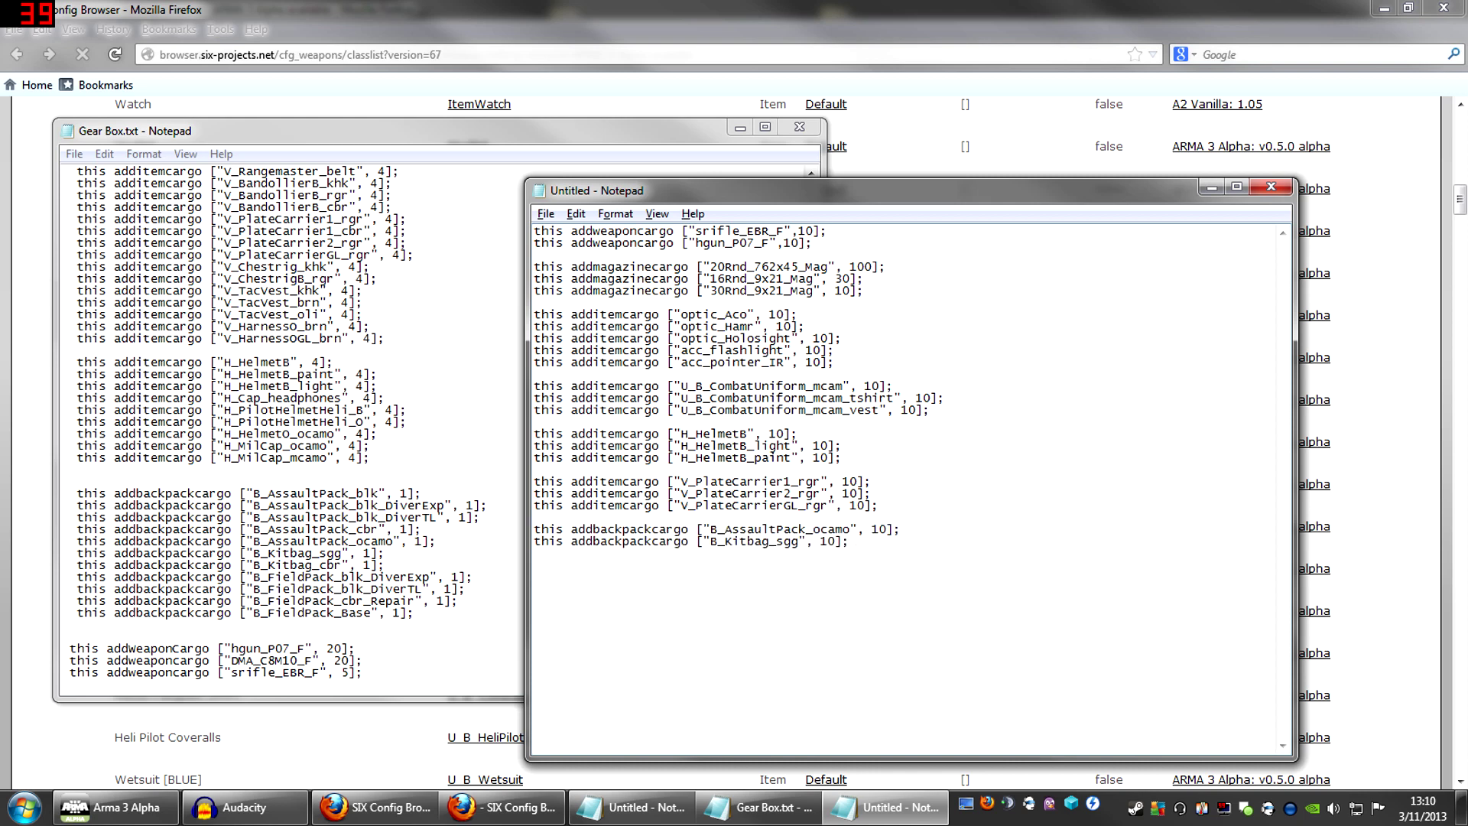